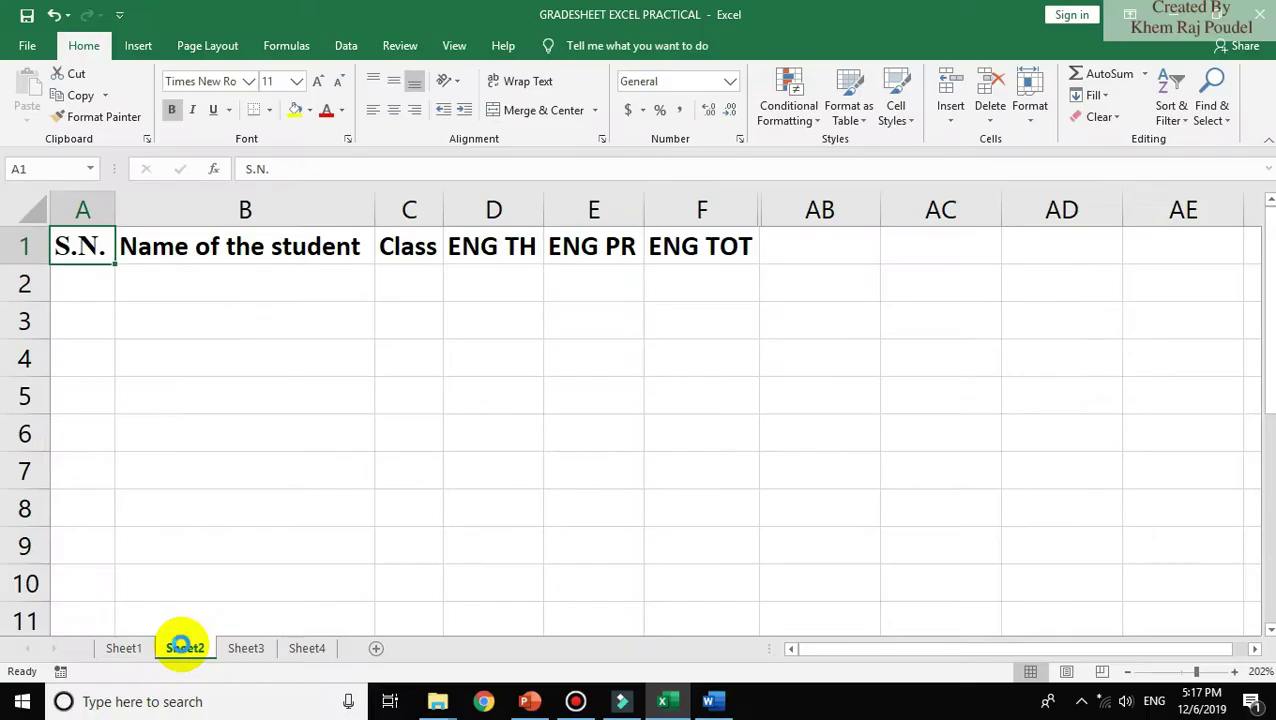
- Open the Save As dialog for the GRADESHEET EXCEL PRACTICAL workbook with F12
key("F12")
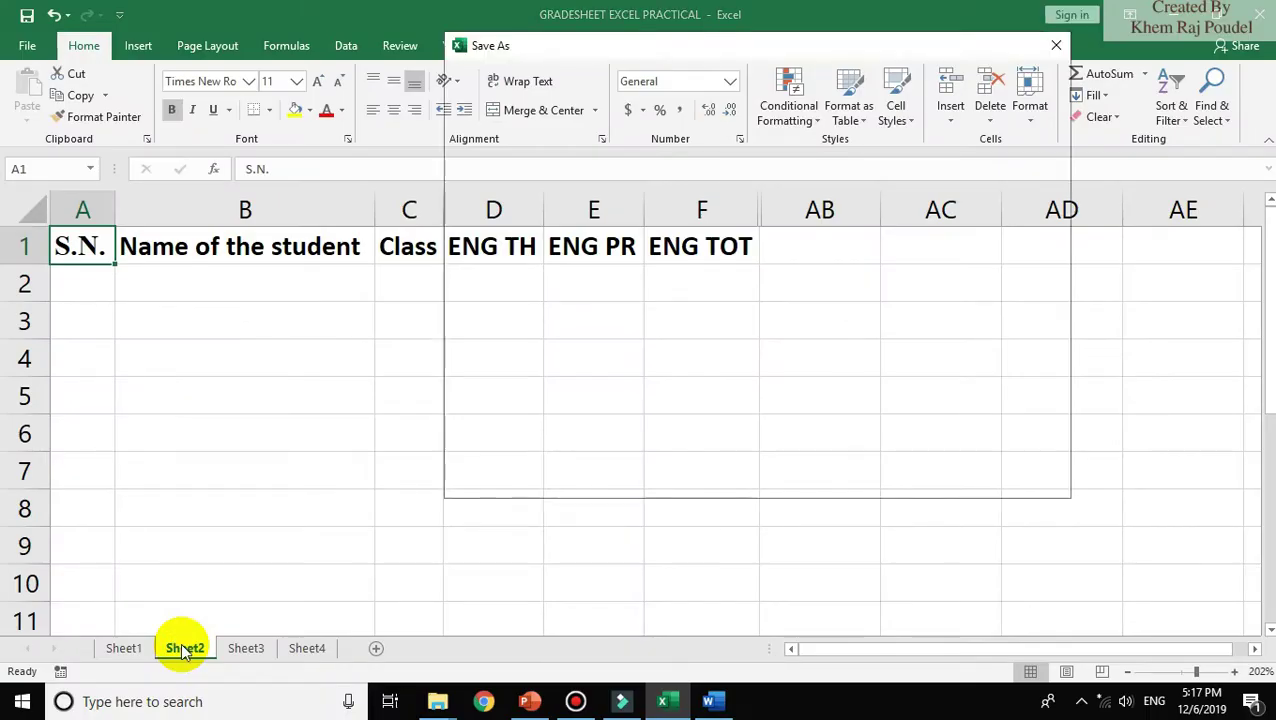
- Cancel the Save As dialog and bring up the Formula FOR EXCEL document in Word
left_click(1056, 45)
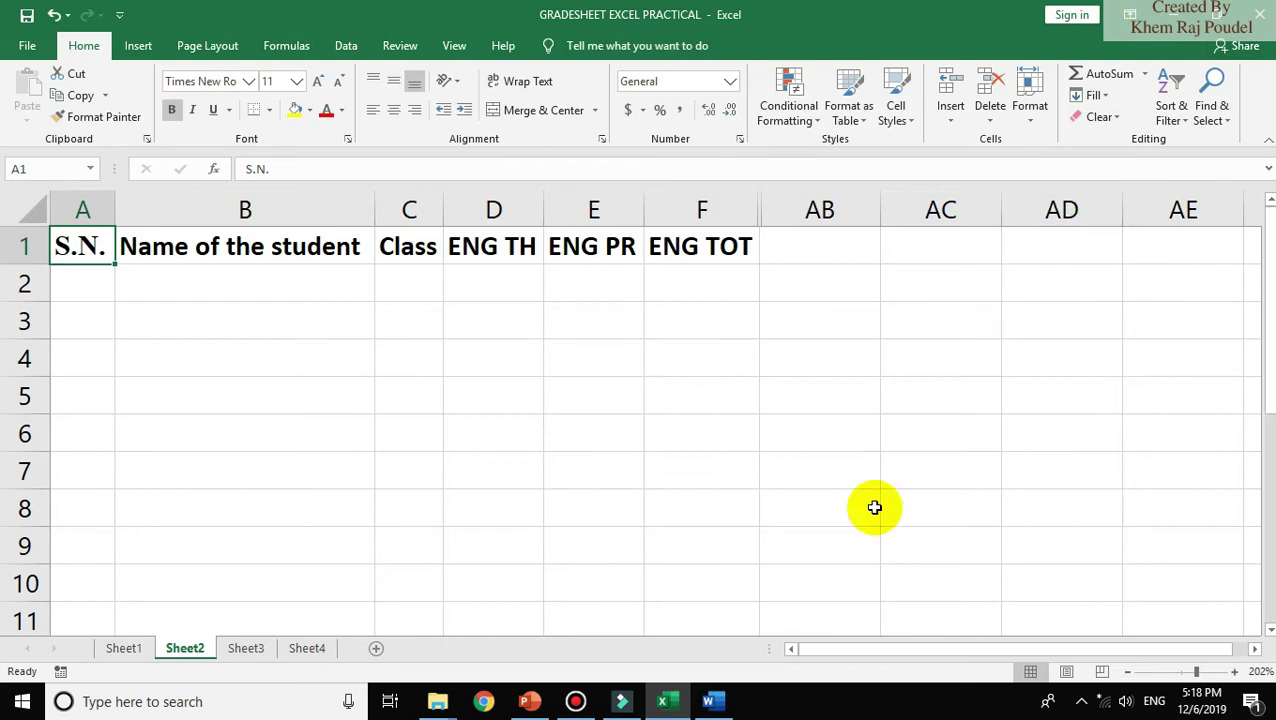
left_click(712, 701)
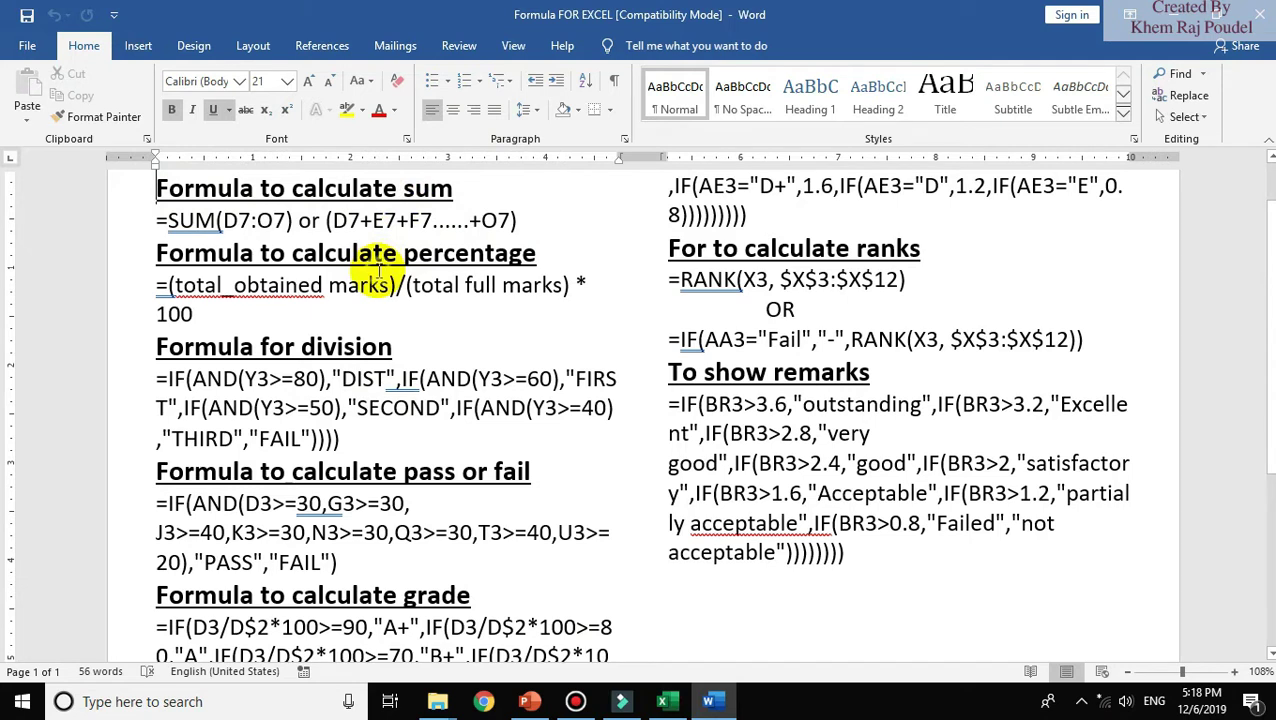
- Review the percentage, grade and RANK formula lines, then minimize Word to return to Excel
left_click(379, 271)
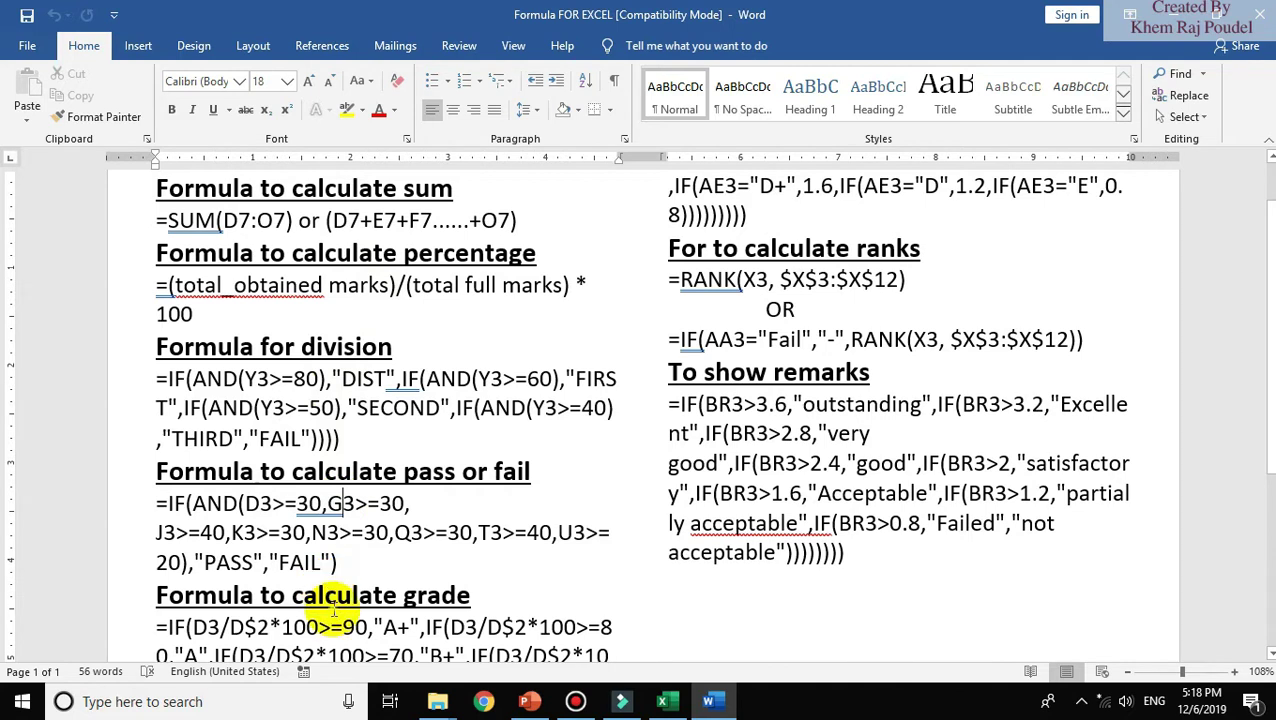
left_click(336, 598)
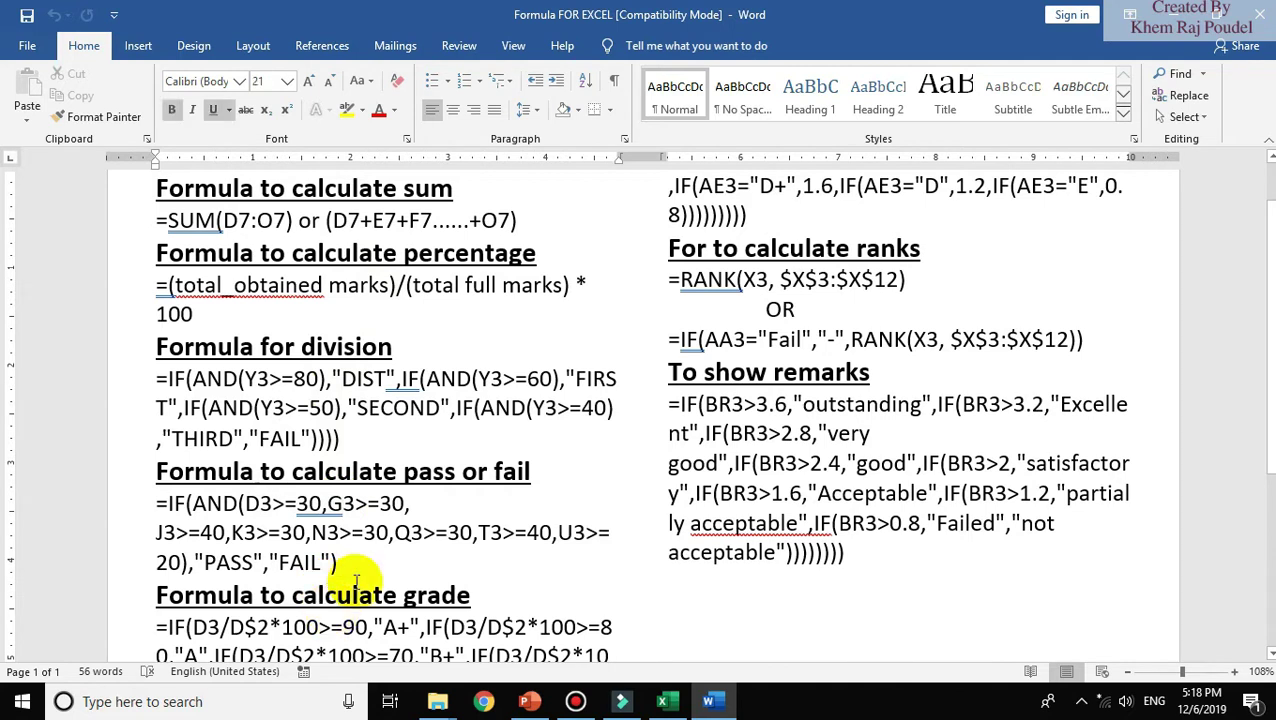
left_click(790, 280)
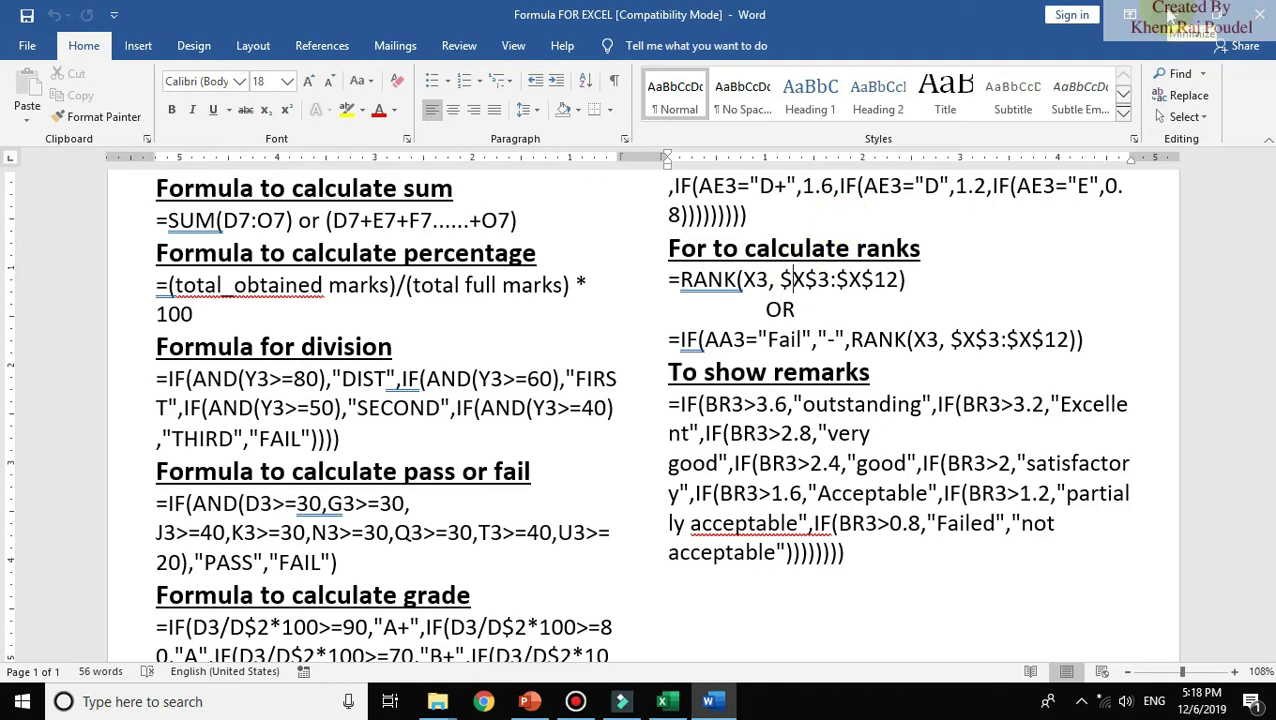
left_click(1169, 15)
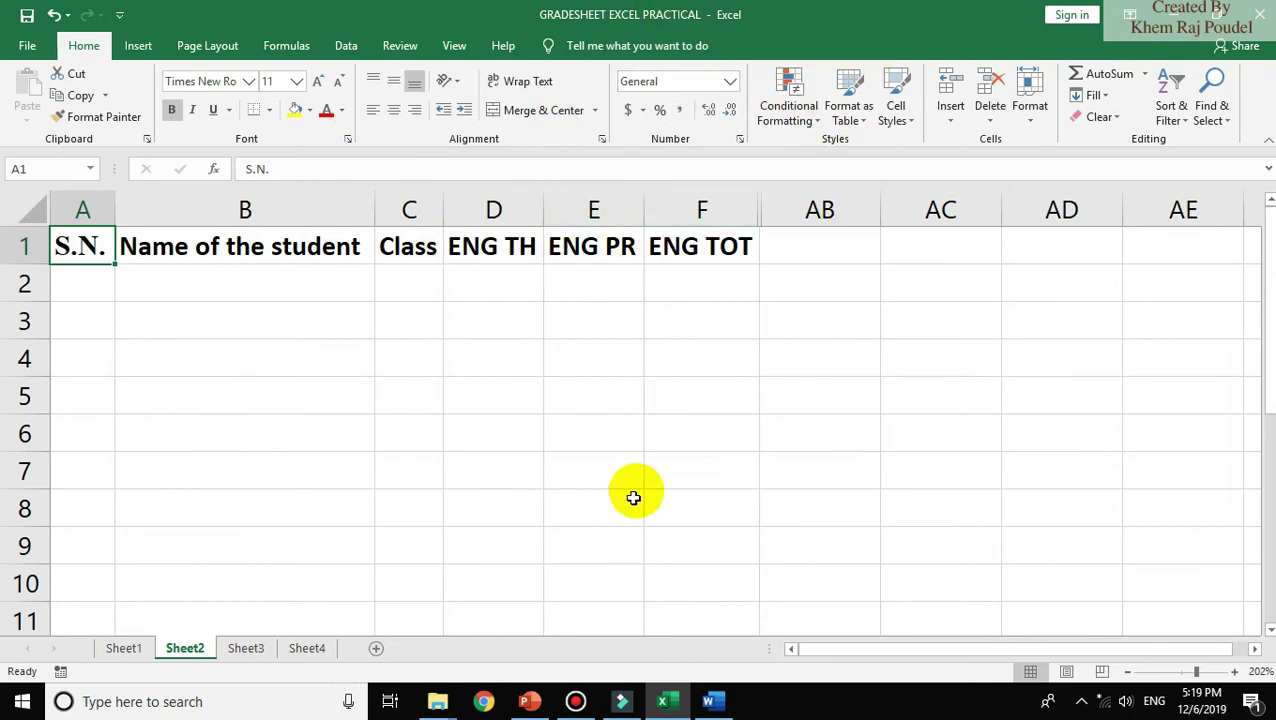
- Type 'workbook' into cell B6 of Sheet2
left_click(296, 437)
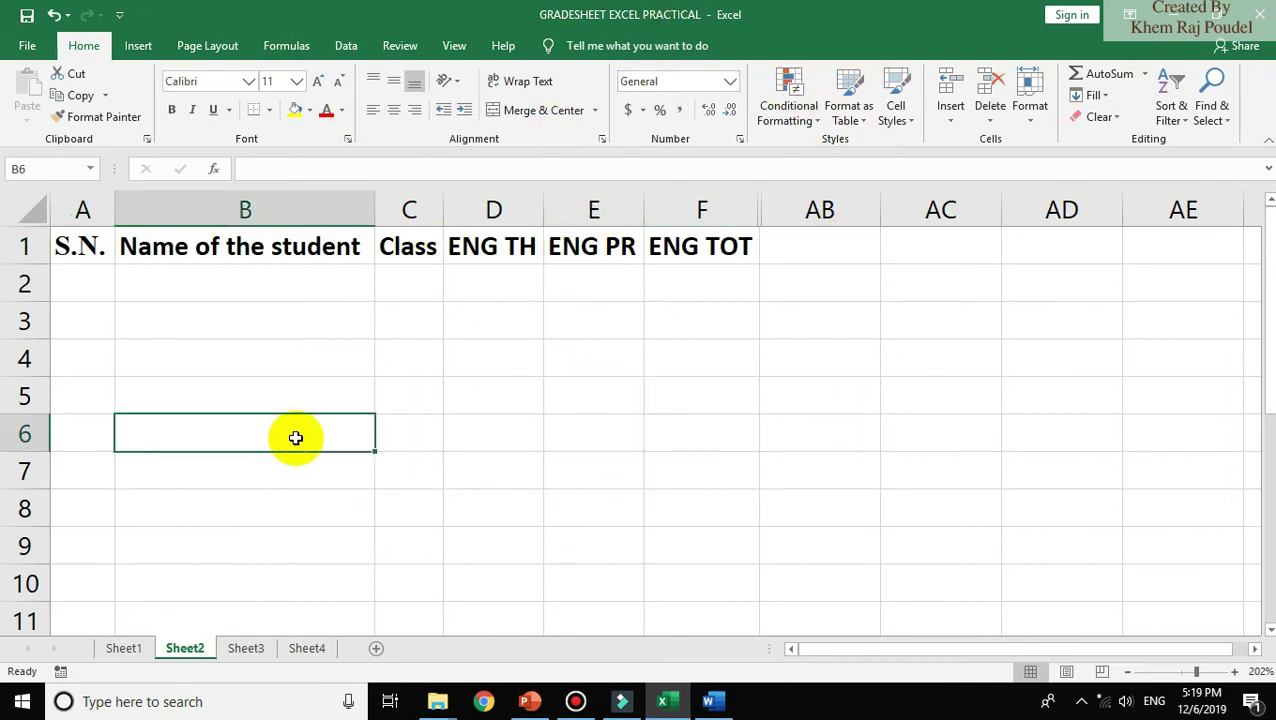
type("workbook")
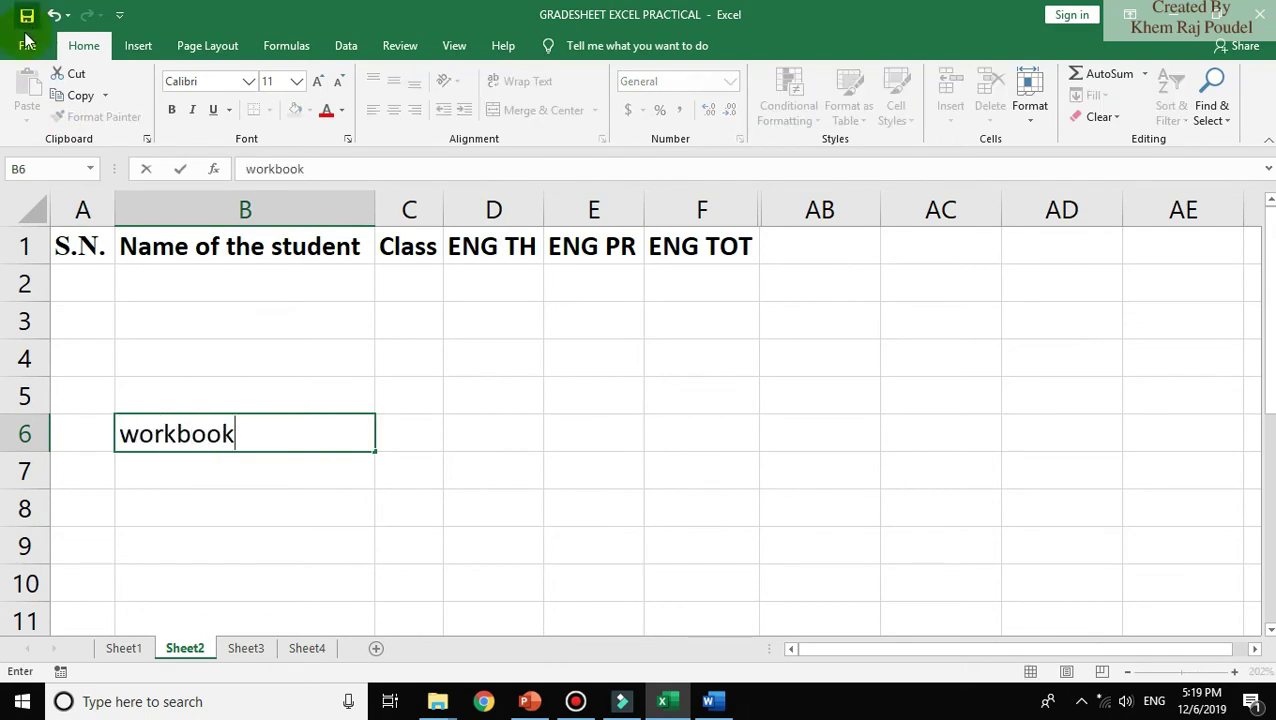
left_click(28, 48)
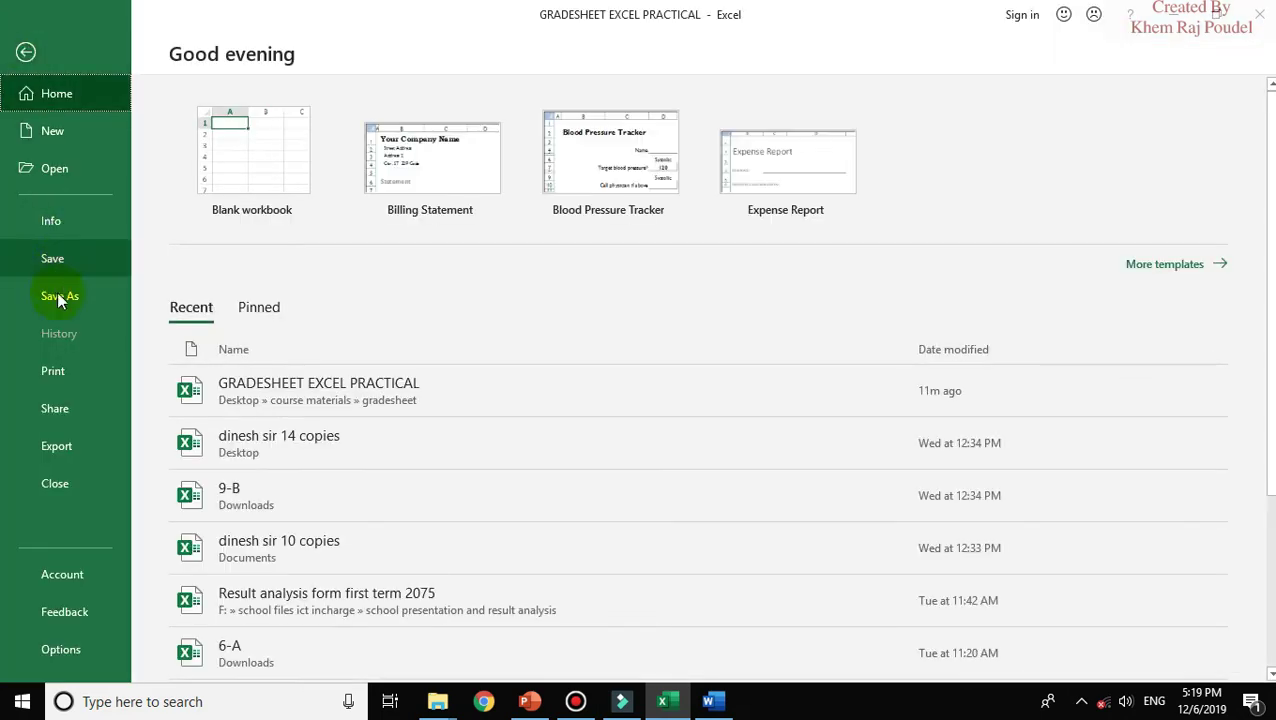
- Save the workbook as GRADESHEET EXCEL PRACTICAL on the Desktop as an Excel Workbook
left_click(59, 298)
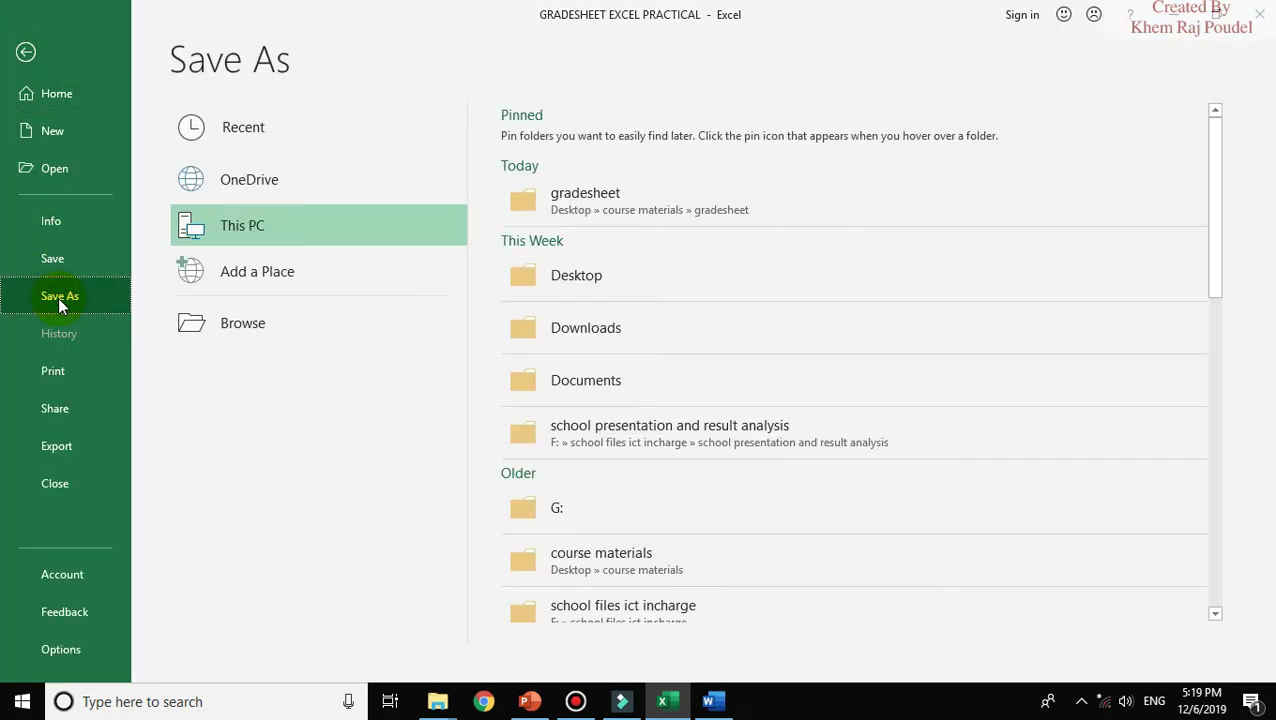
left_click(243, 316)
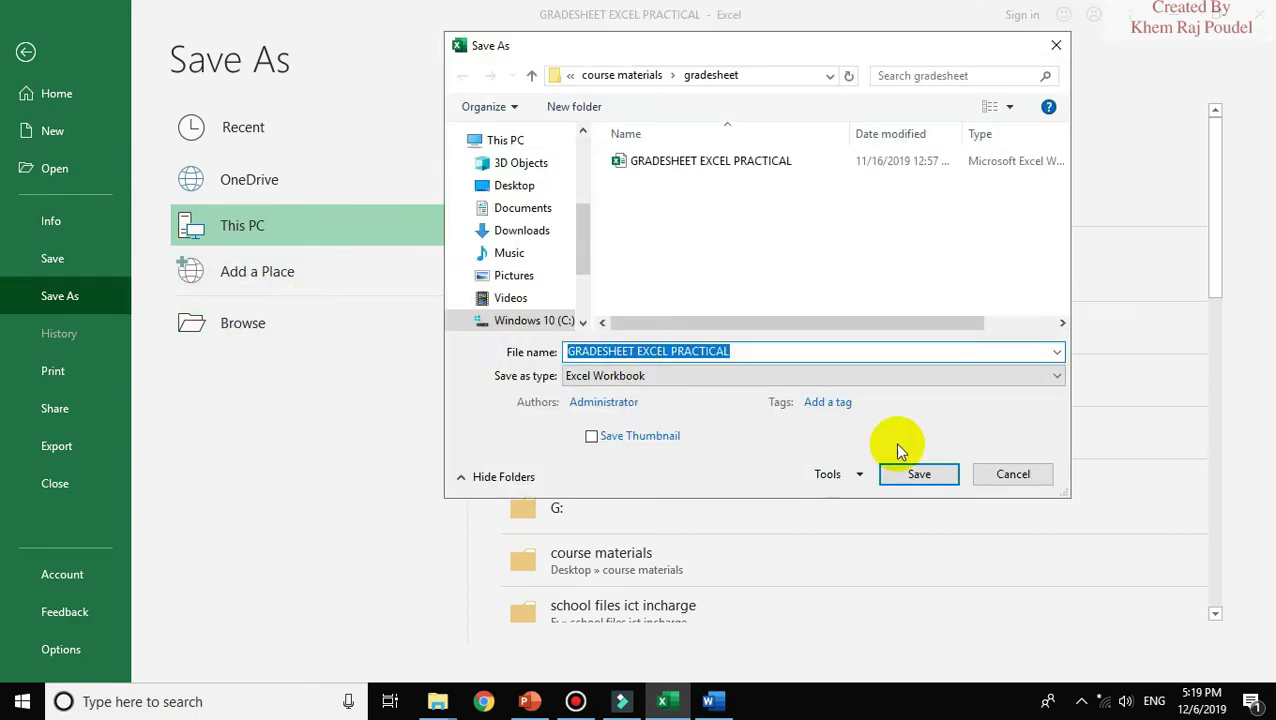
left_click(743, 350)
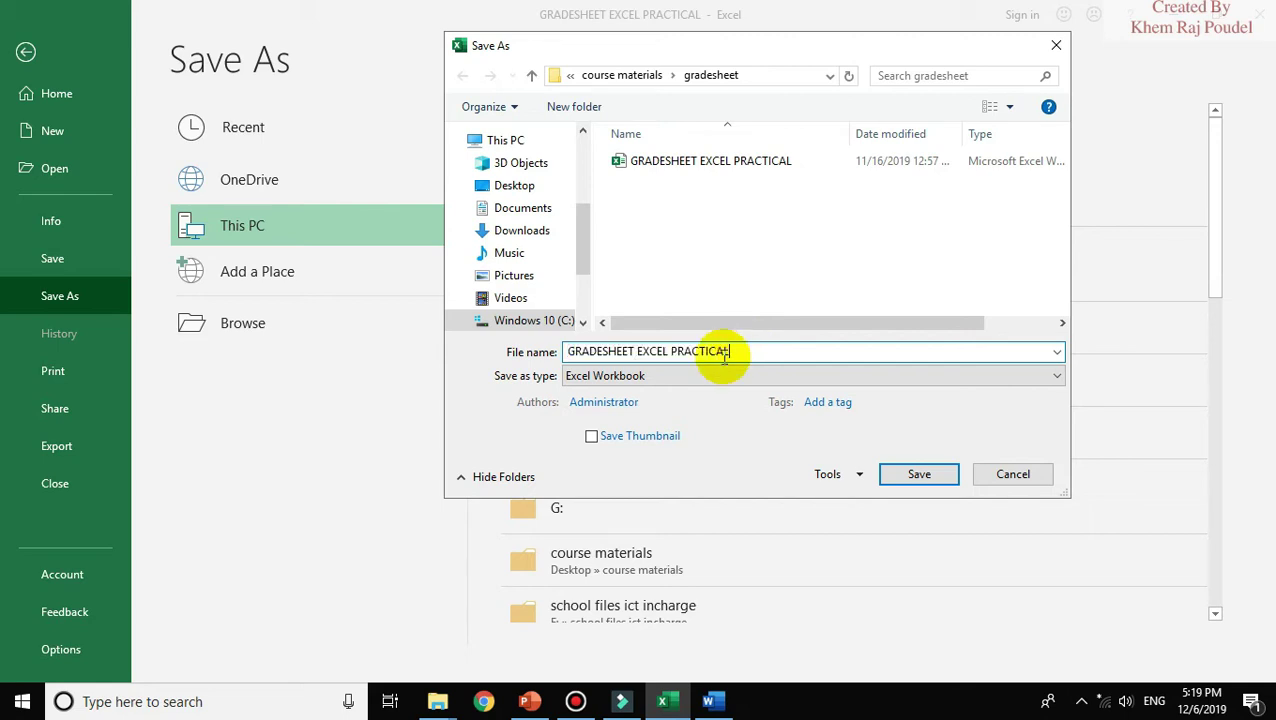
left_click(516, 186)
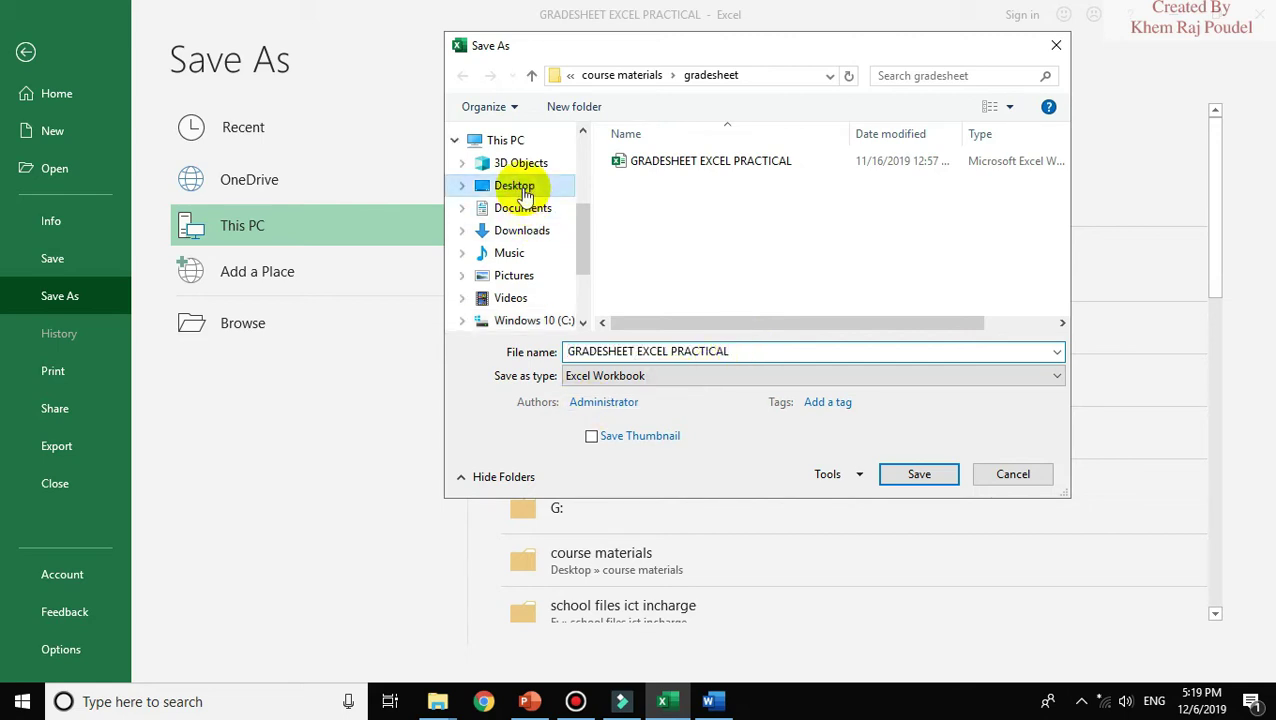
left_click(903, 478)
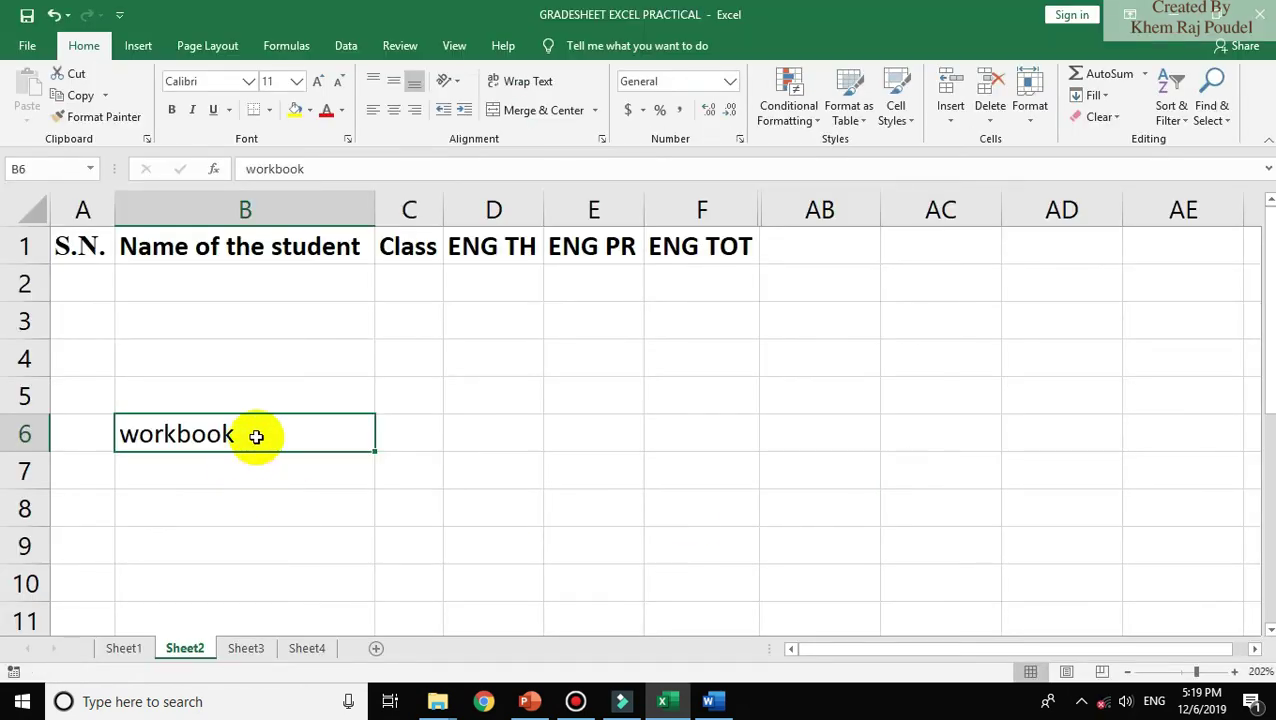
- Clear the word 'workbook' from cell B6, leaving it empty
key("Delete")
double_click(257, 437)
type("workbook")
key("BackSpace")
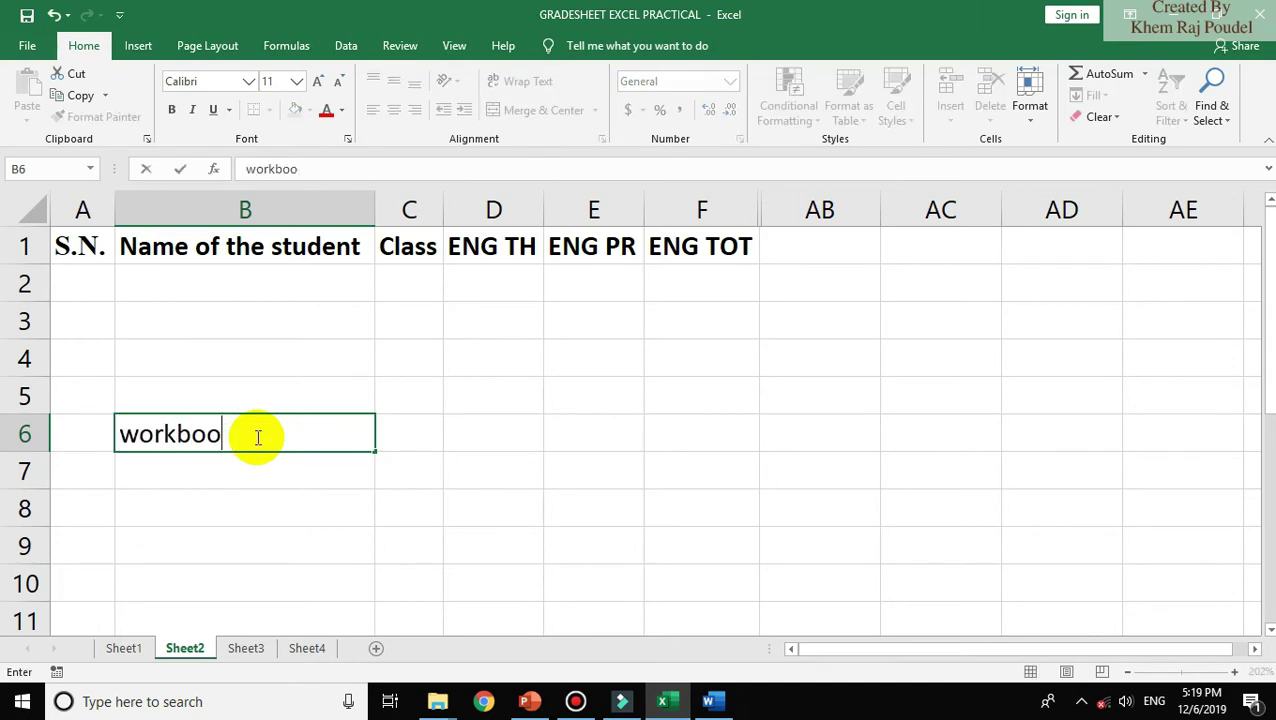
key("BackSpace")
key("BackSpace")
key("BackSpace")
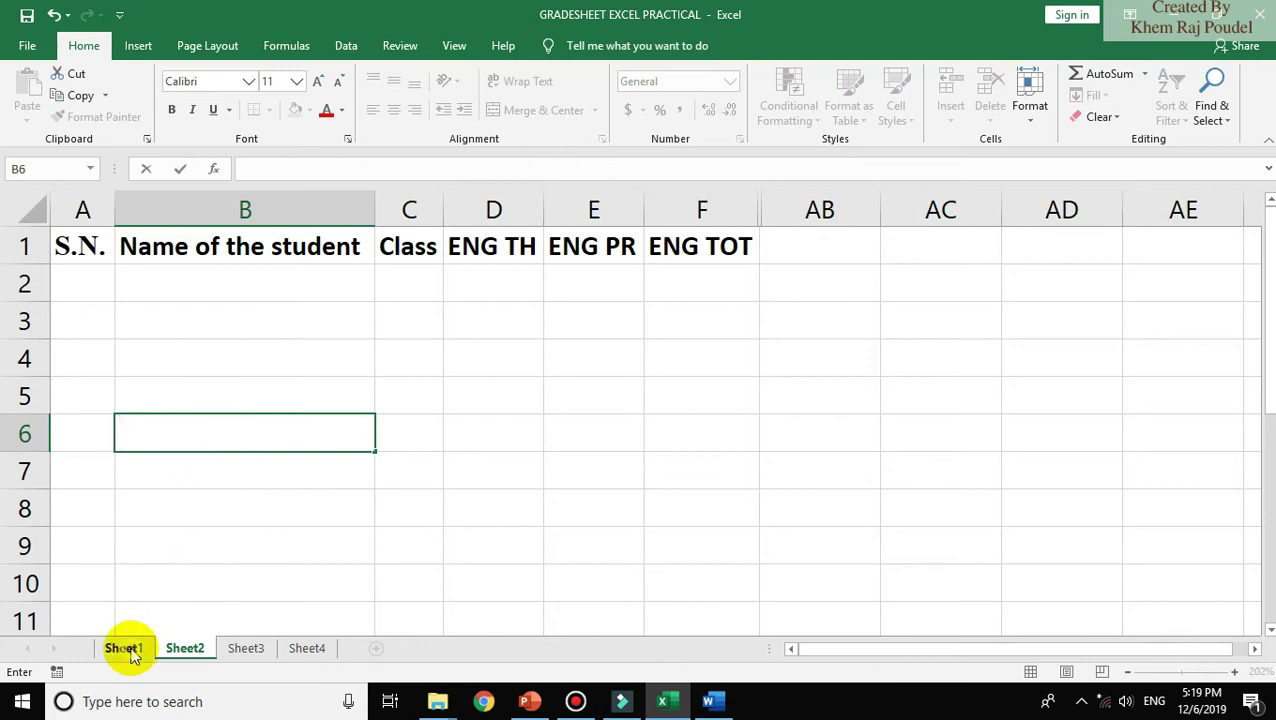
- Look through Sheet1, Sheet3 and Sheet4, then return to Sheet2
left_click(126, 648)
left_click(178, 648)
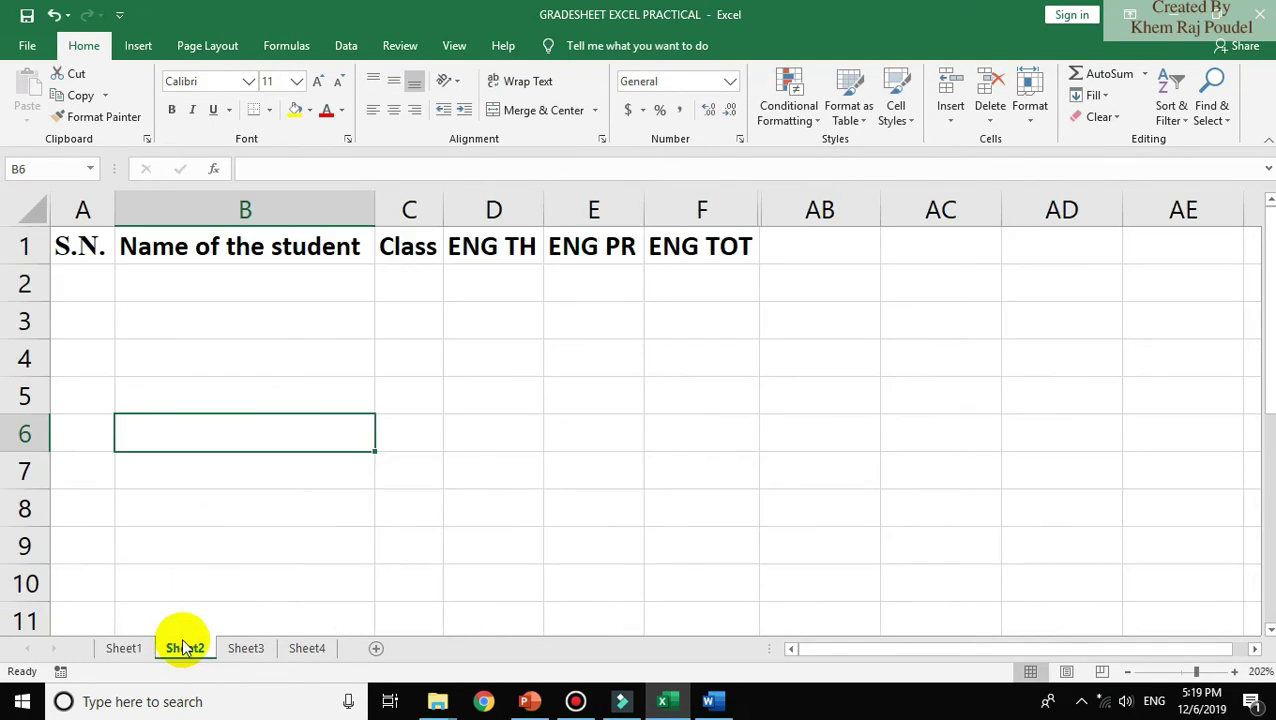
left_click(260, 648)
left_click(318, 648)
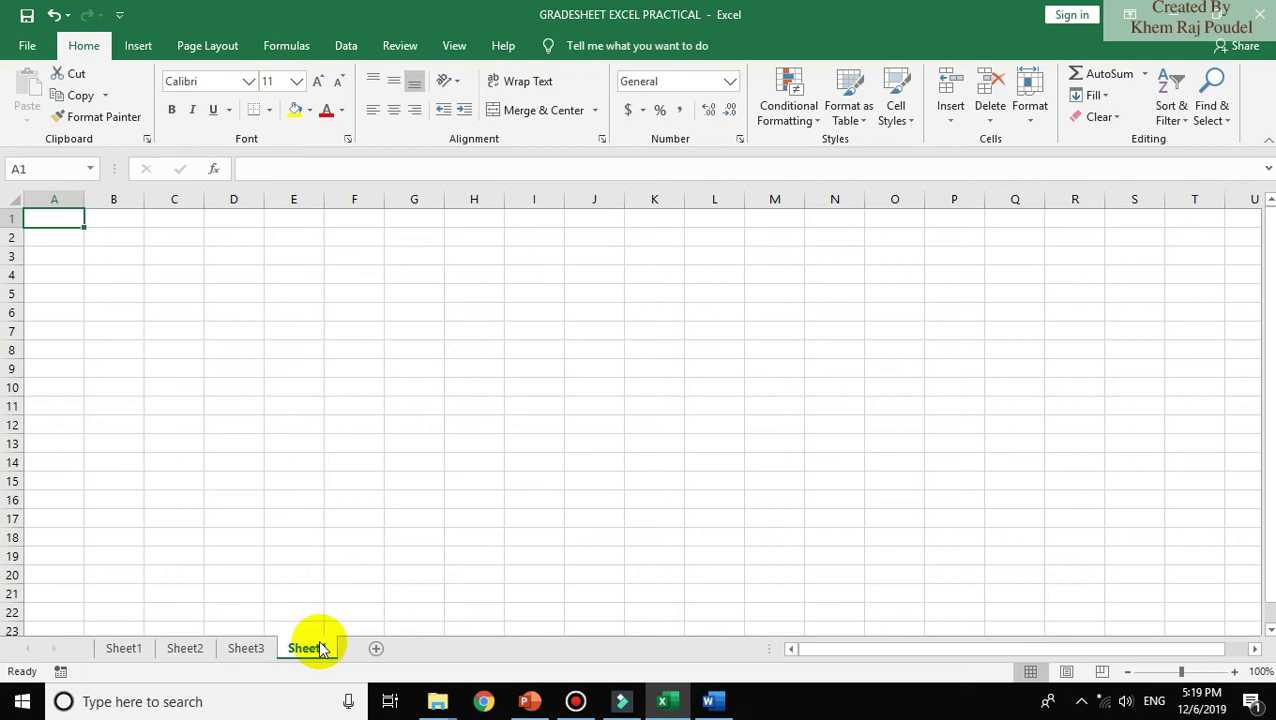
left_click(183, 652)
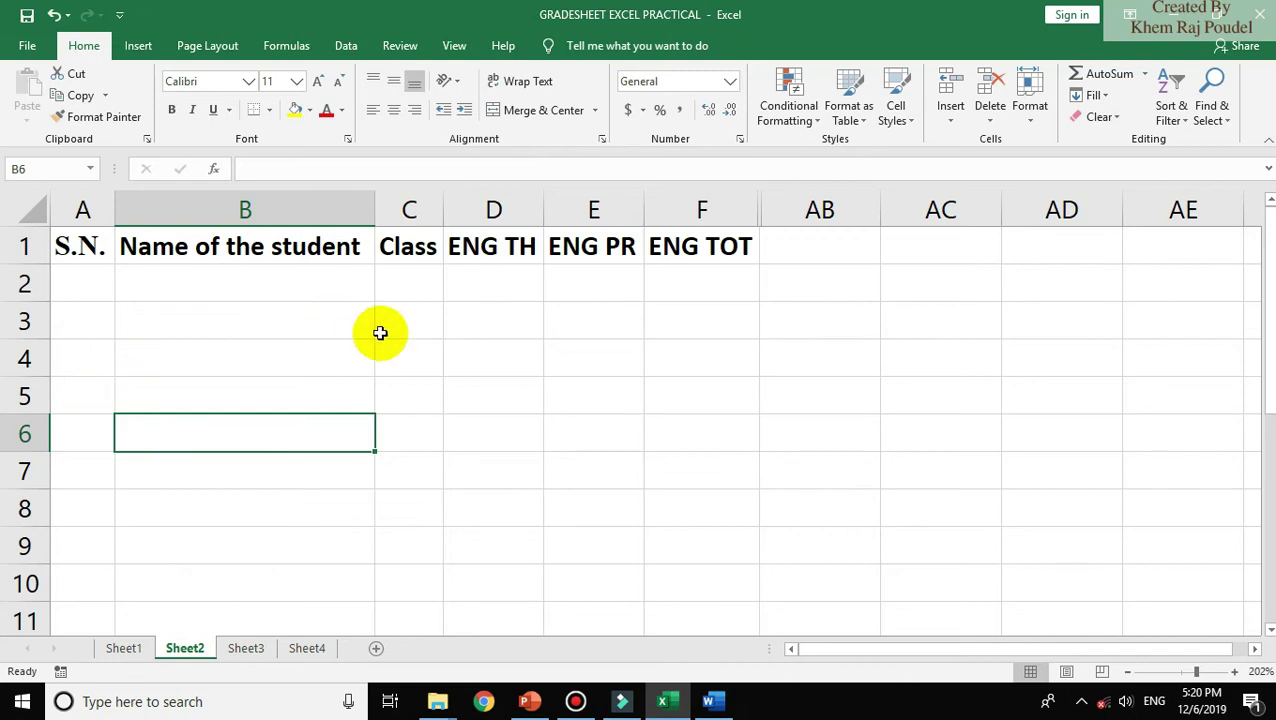
left_click(93, 209)
left_click(210, 216)
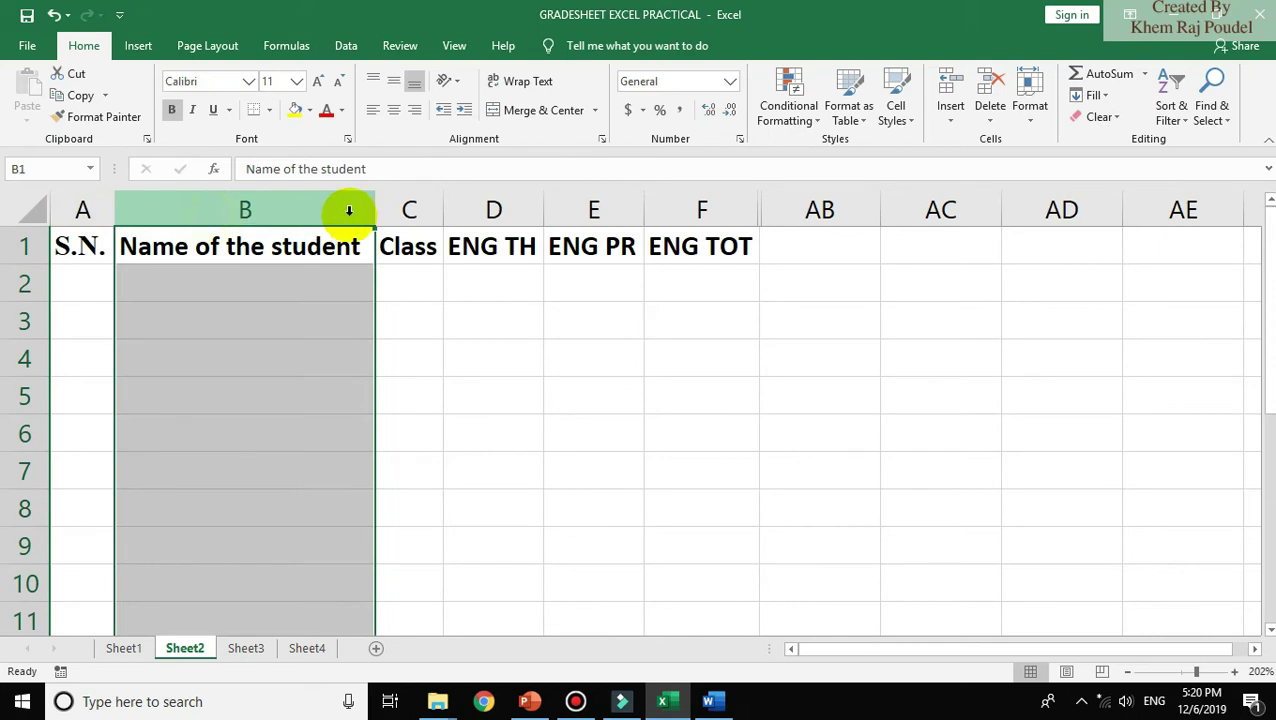
left_click(412, 210)
left_click(522, 215)
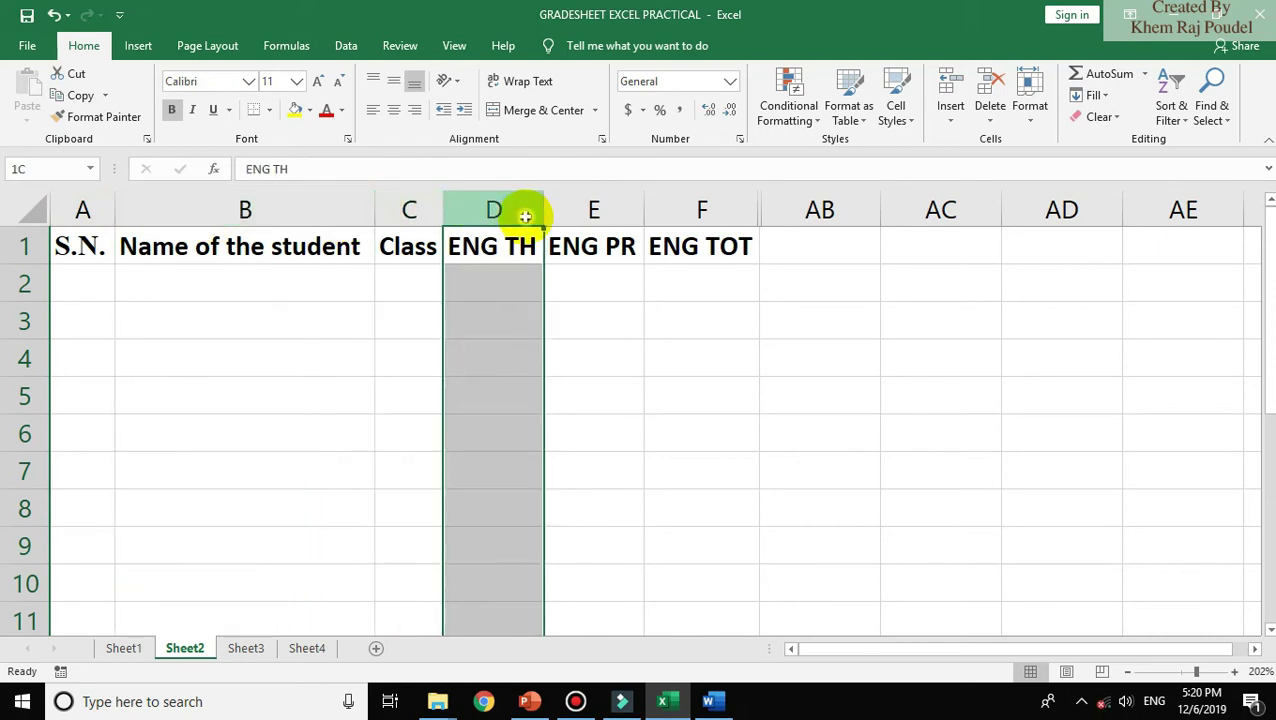
left_click(605, 207)
left_click(697, 205)
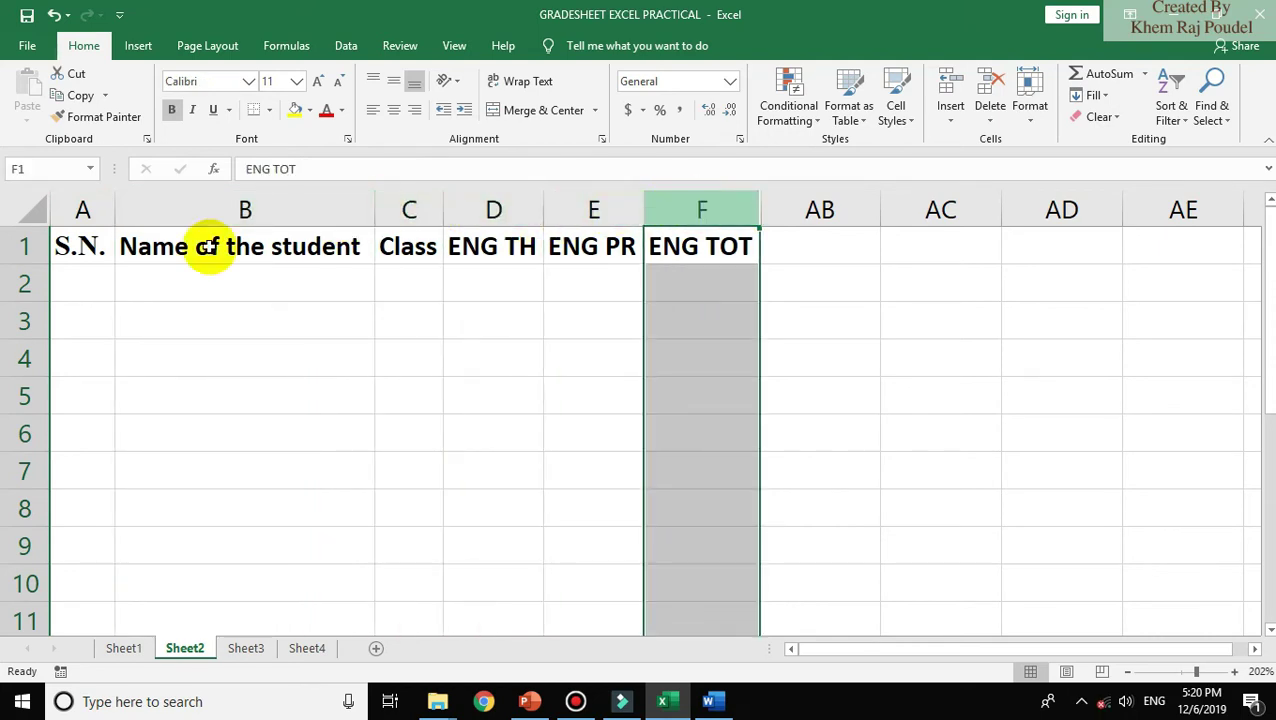
left_click(84, 210)
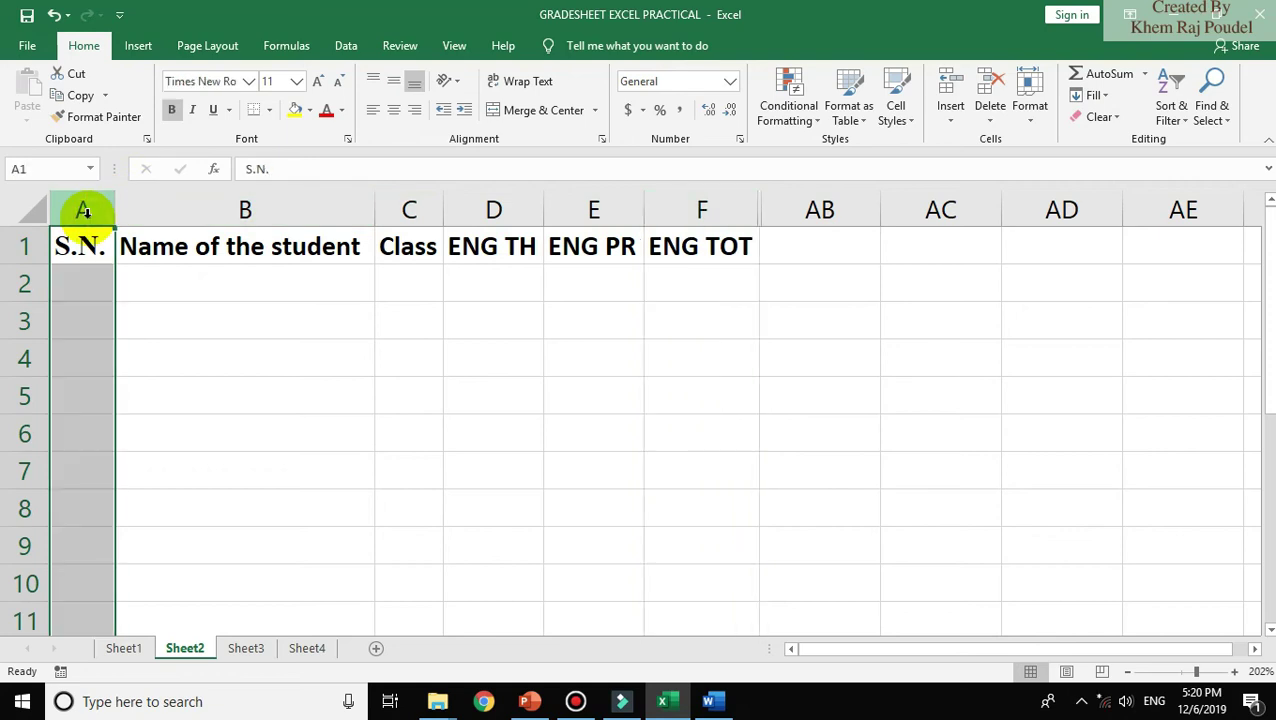
left_click(18, 254)
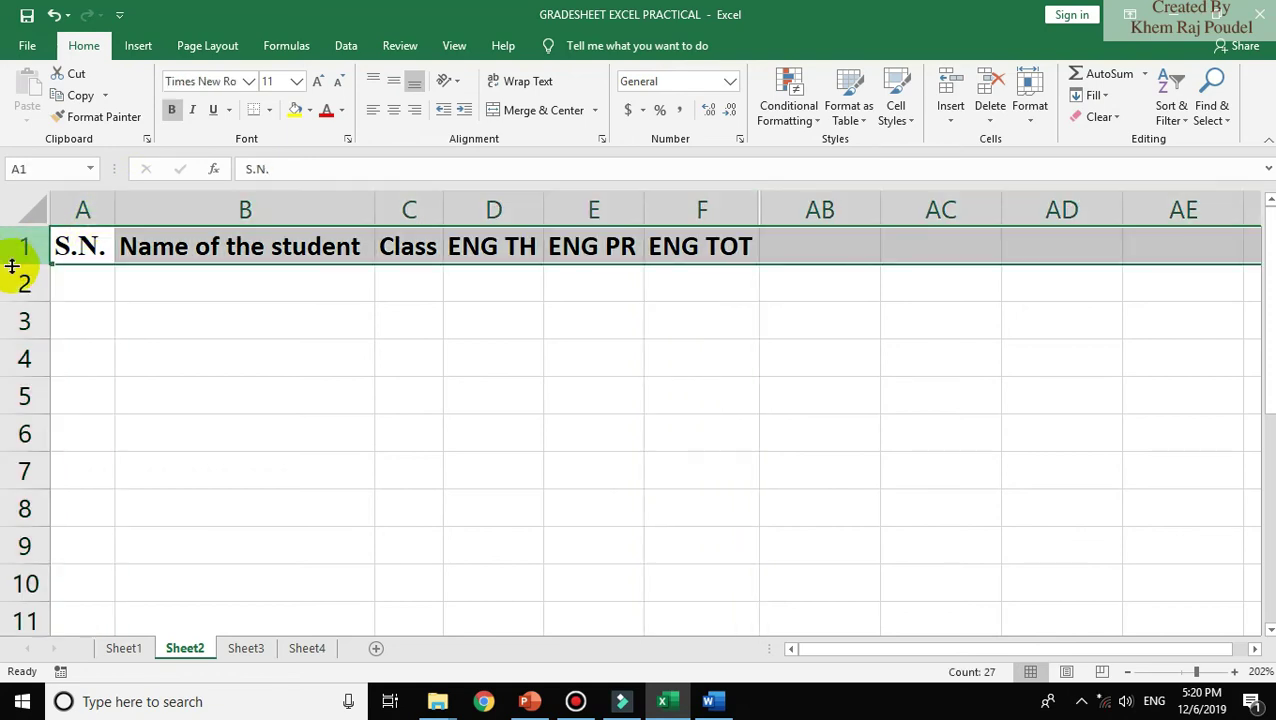
left_click(20, 283)
left_click(23, 320)
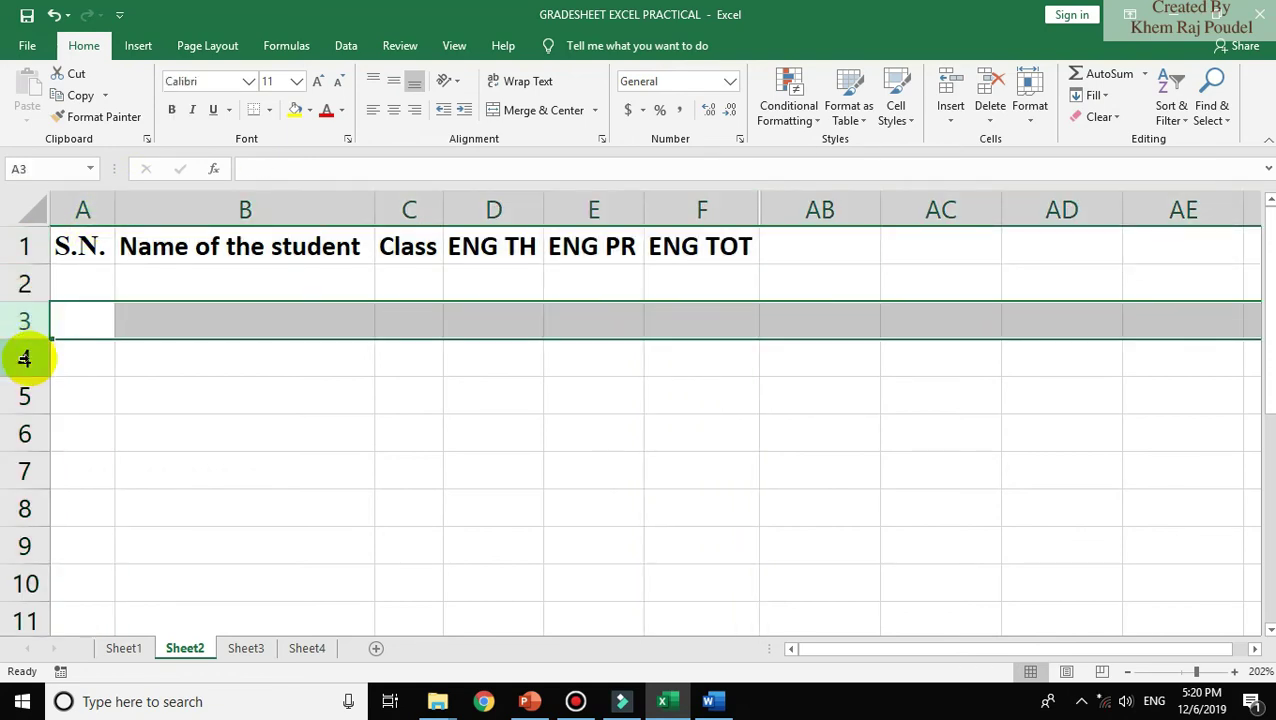
left_click(25, 357)
left_click(27, 396)
left_click(33, 431)
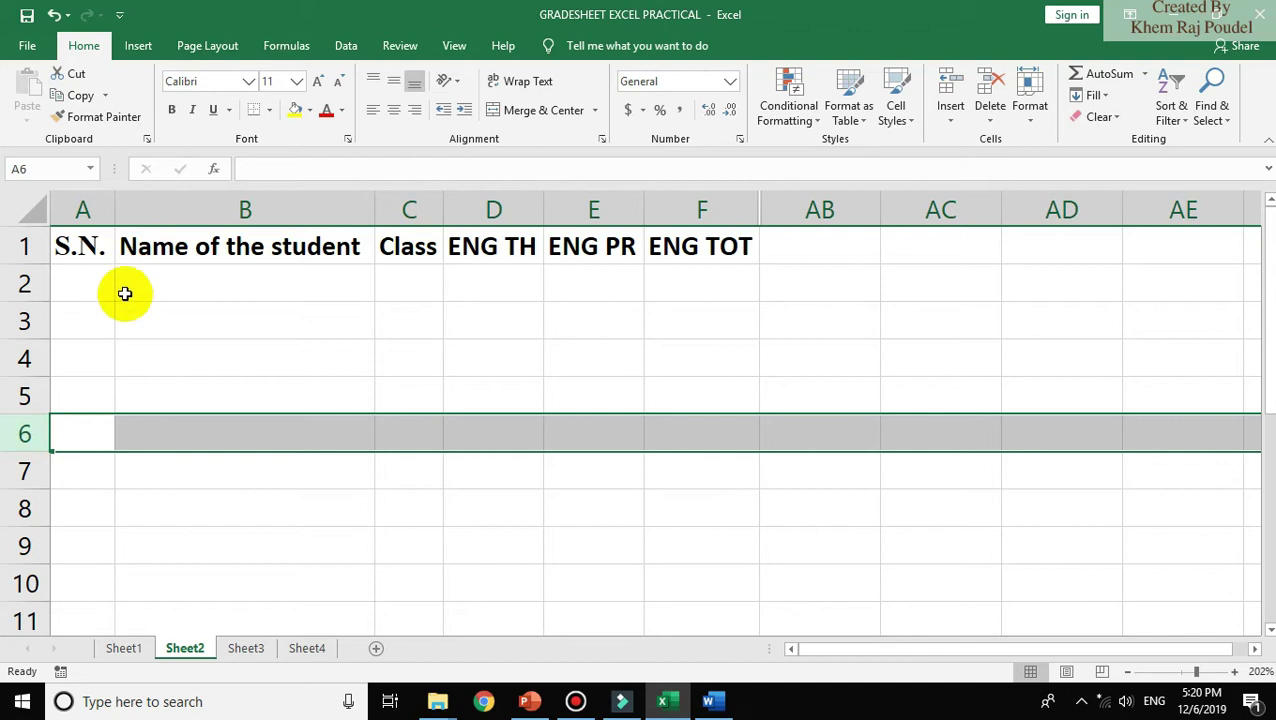
left_click(176, 316)
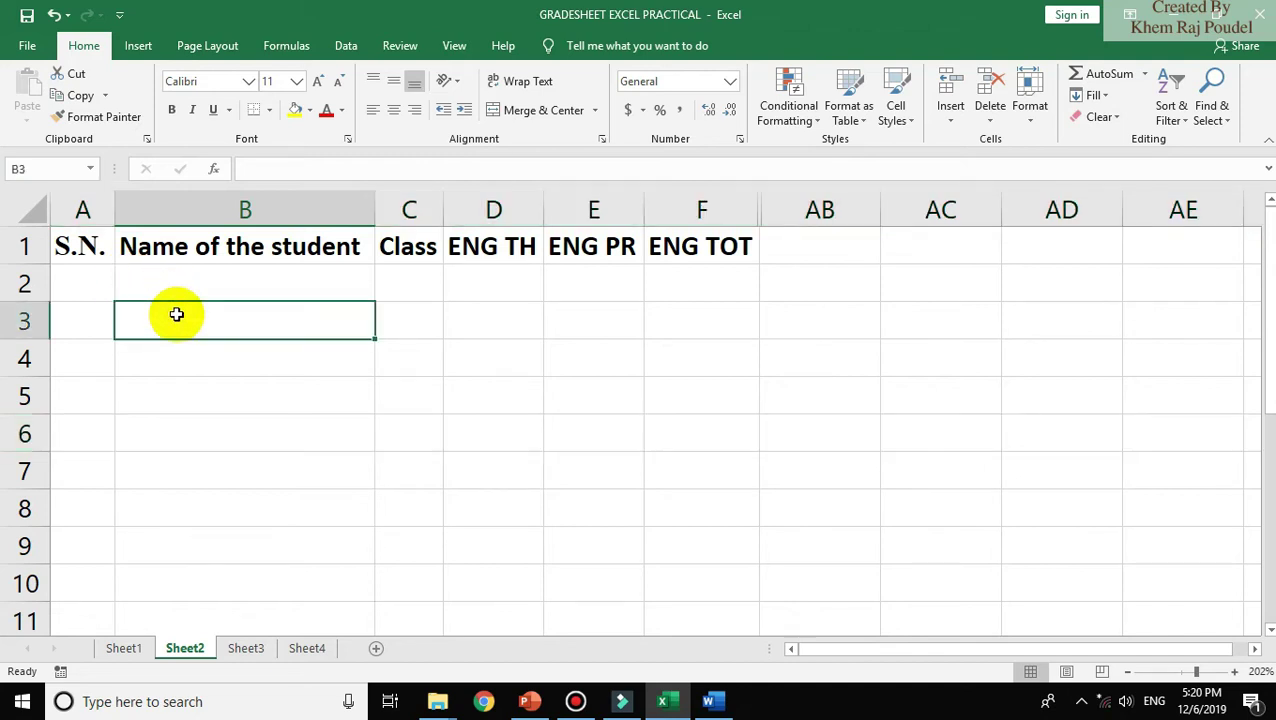
left_click(37, 169)
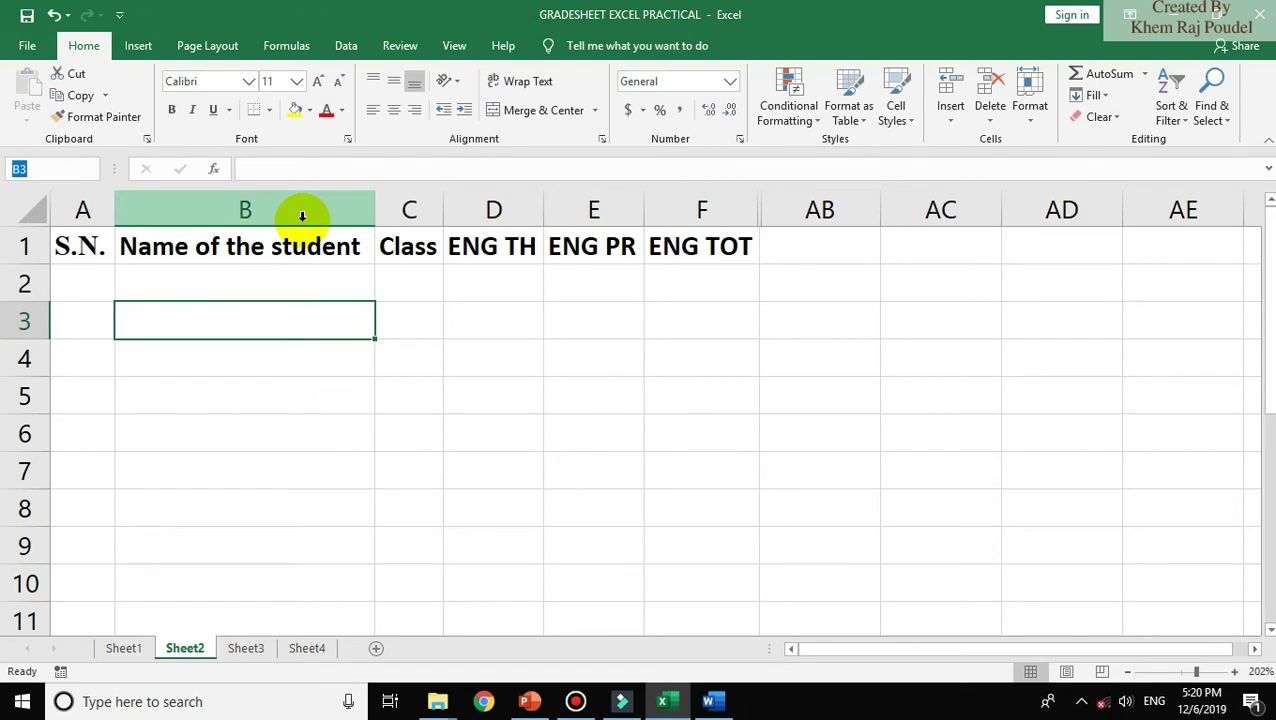
left_click(266, 320)
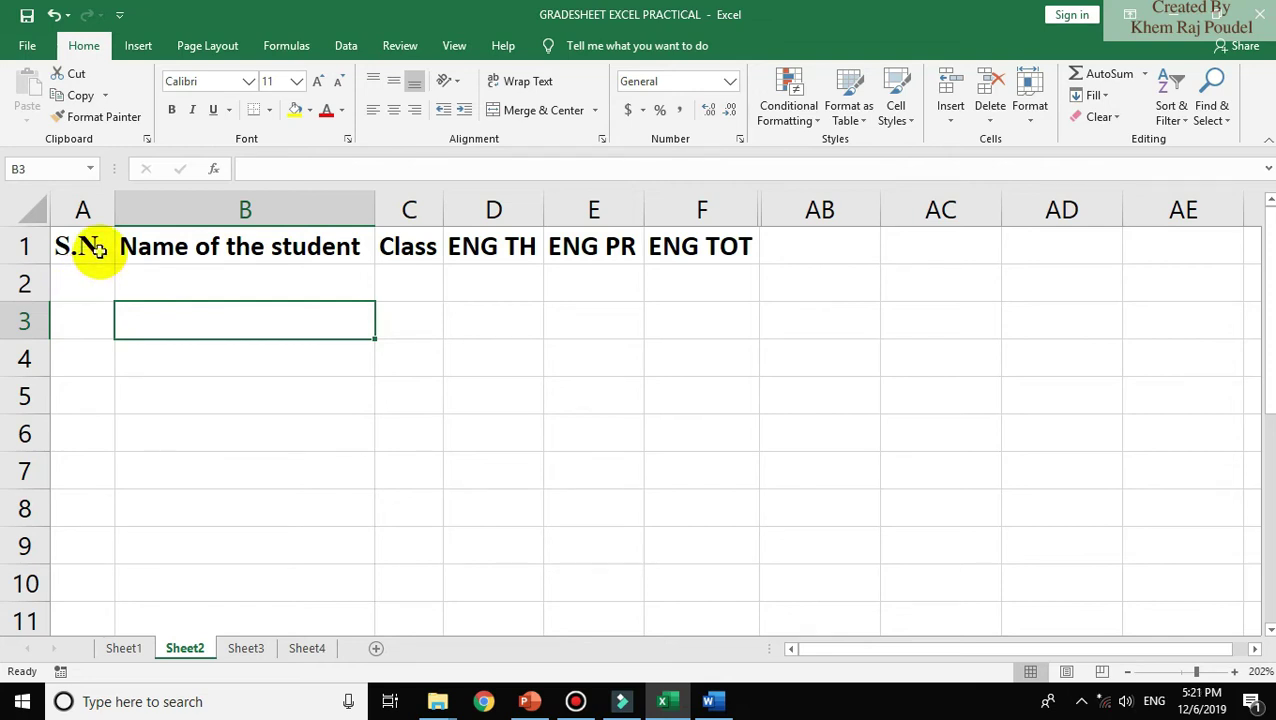
left_click(94, 248)
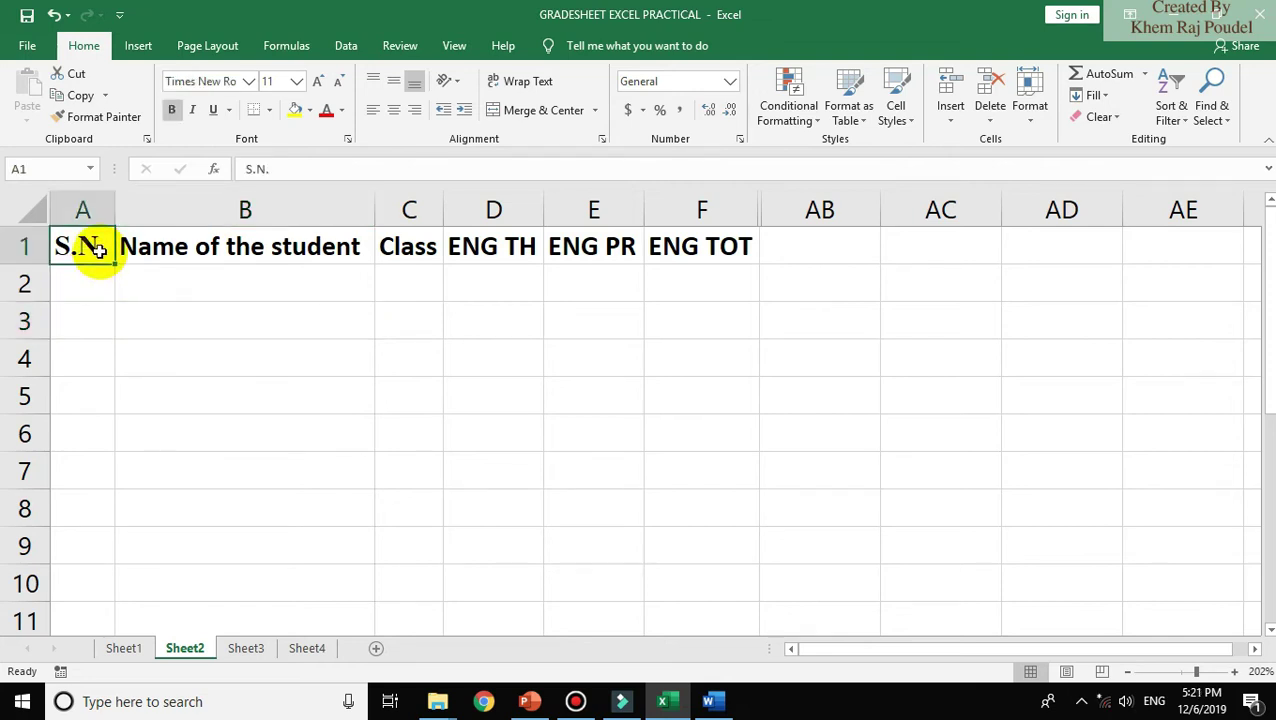
left_click(282, 246)
left_click(89, 248)
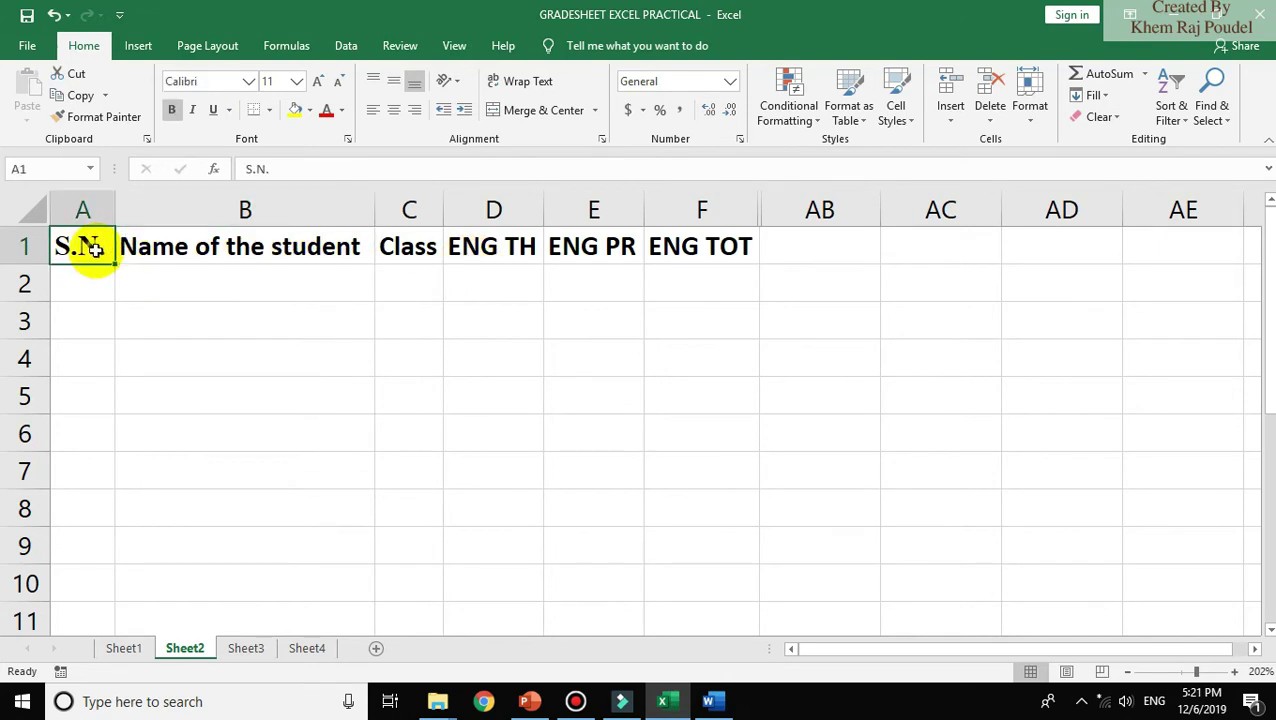
left_click(278, 253)
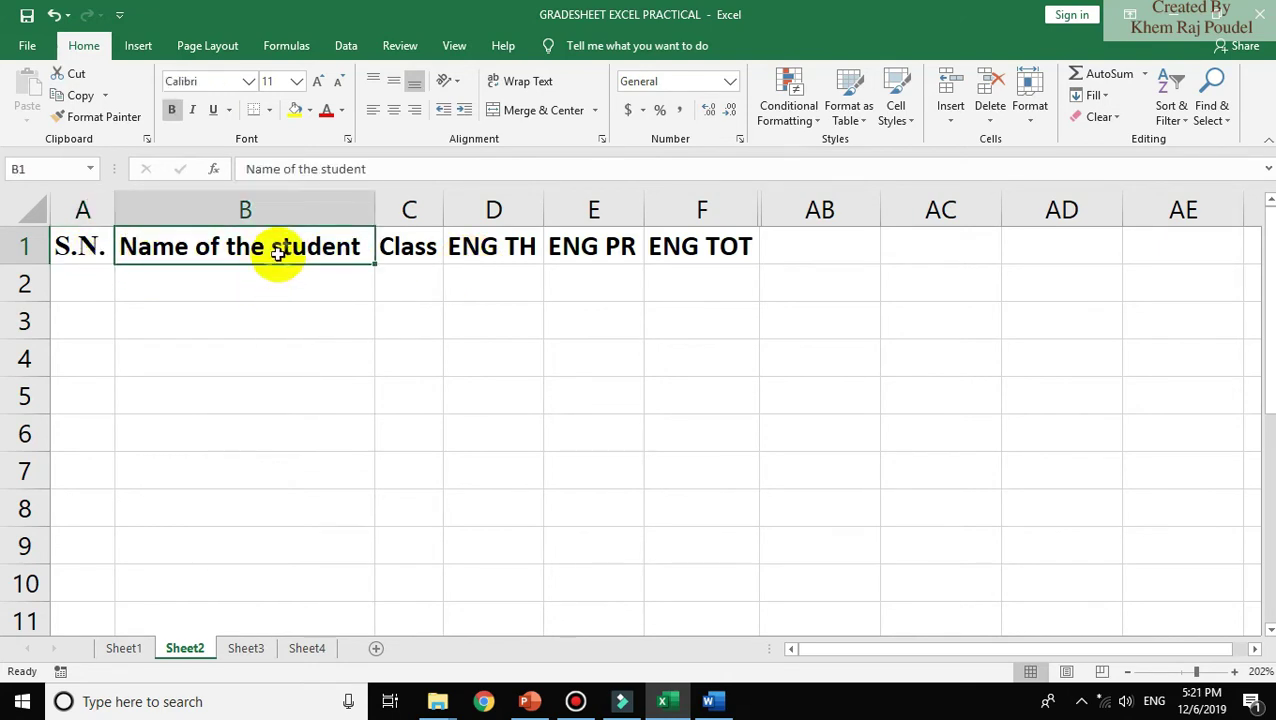
left_click(410, 249)
left_click(508, 256)
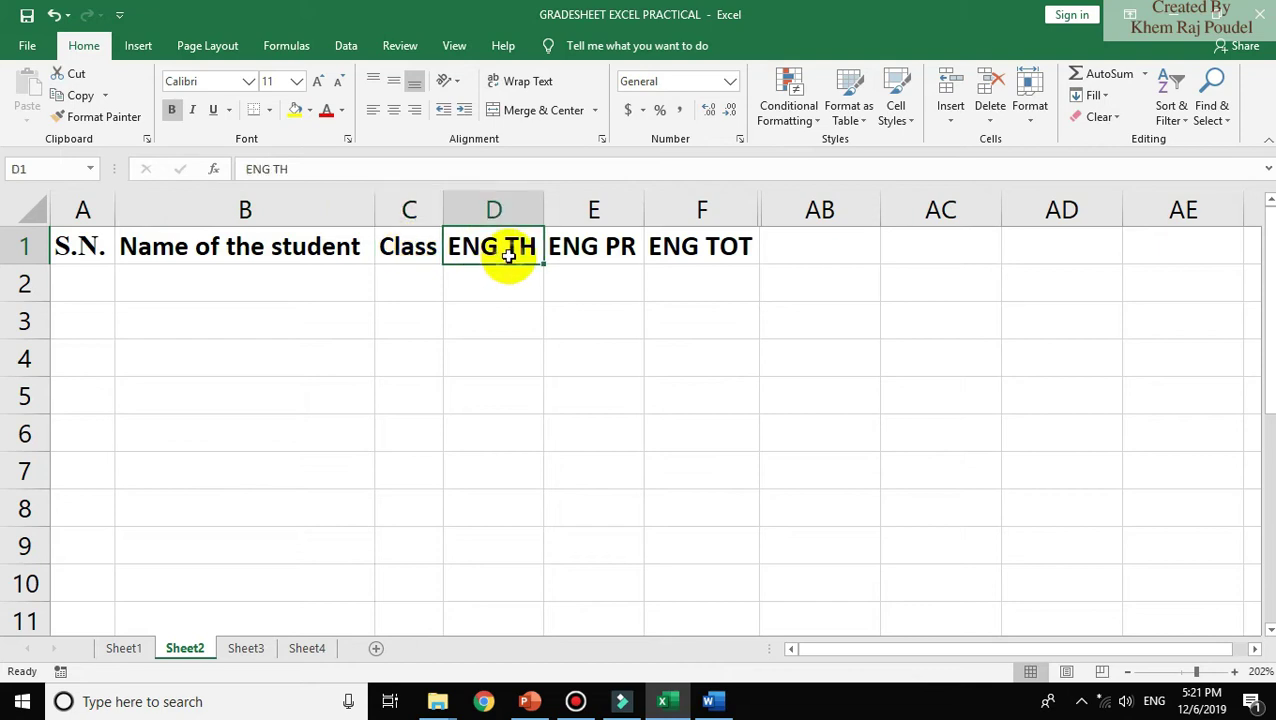
left_click(617, 246)
left_click(721, 253)
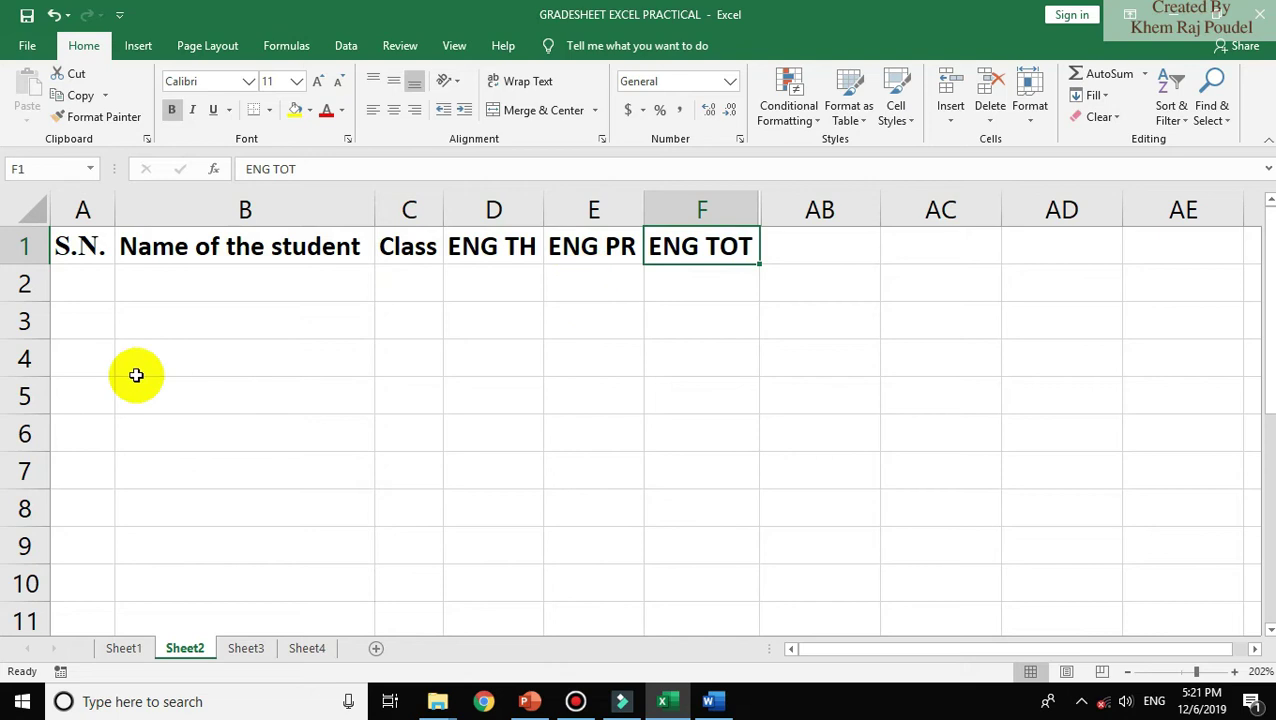
left_click(89, 319)
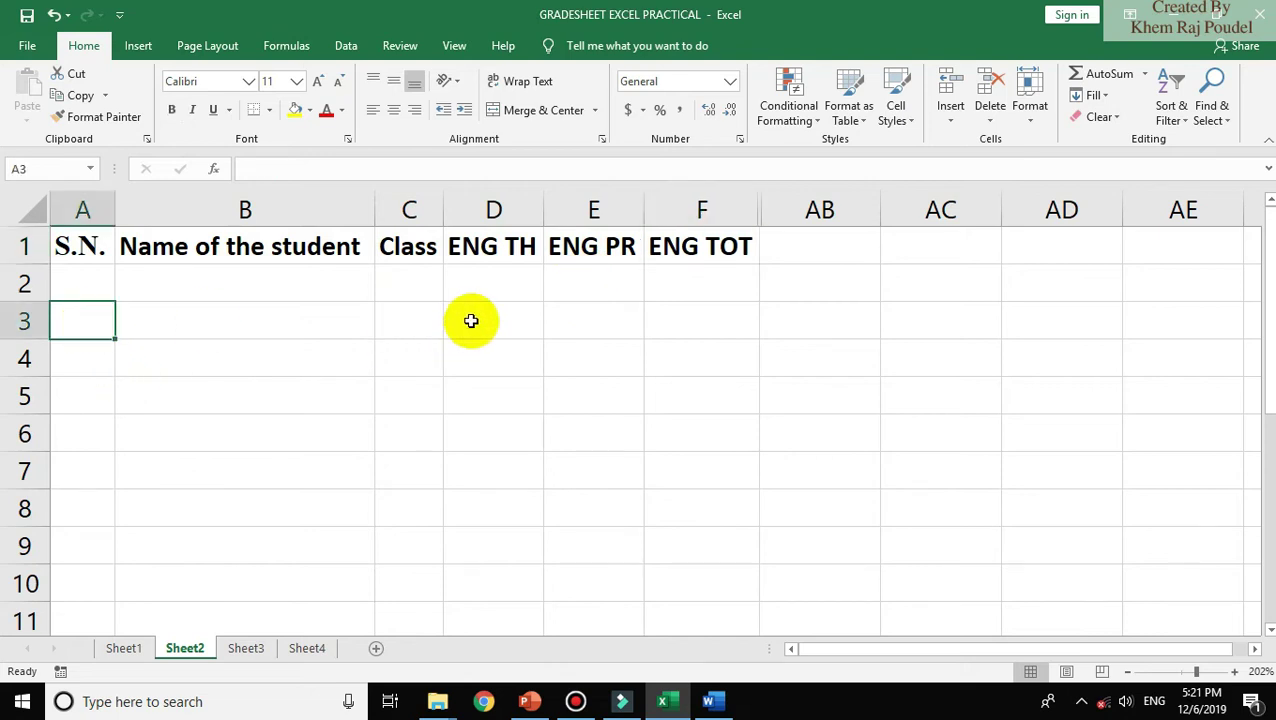
left_click(419, 283)
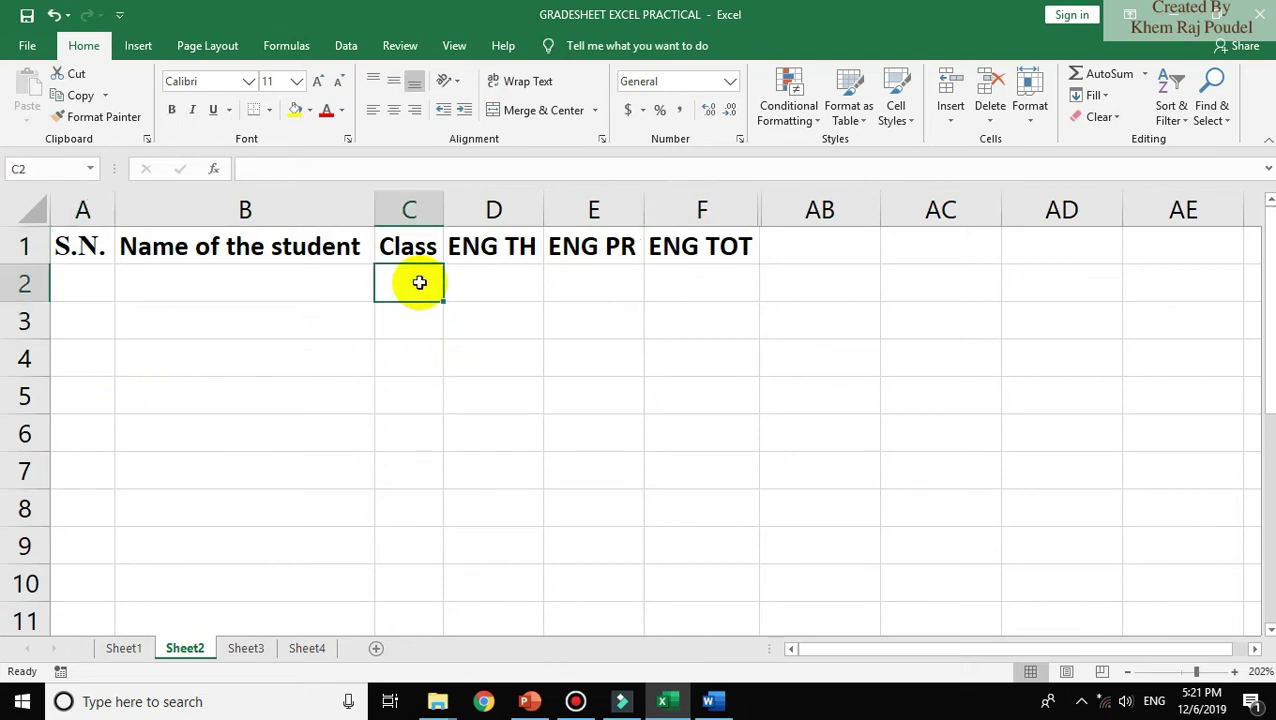
- Enter FM in C2, 75 in D2 (correcting an initial 30), and 25 in E2
type("FM")
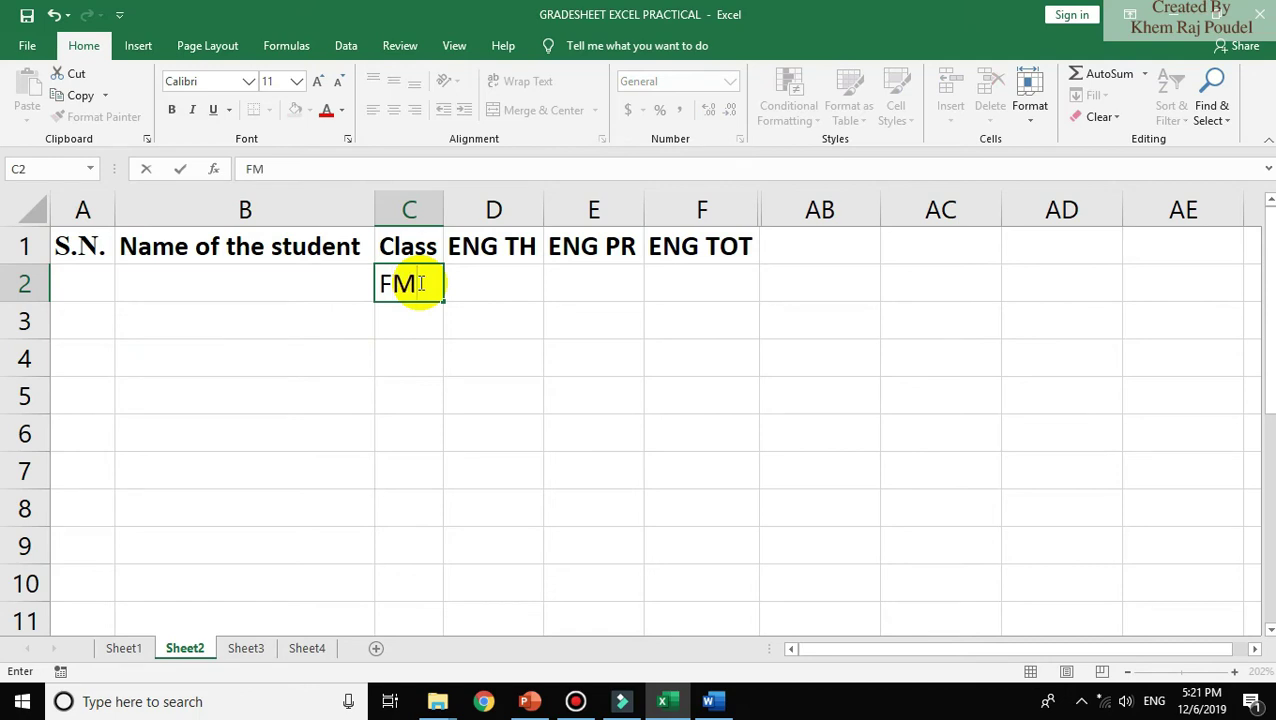
left_click(499, 288)
left_click(397, 268)
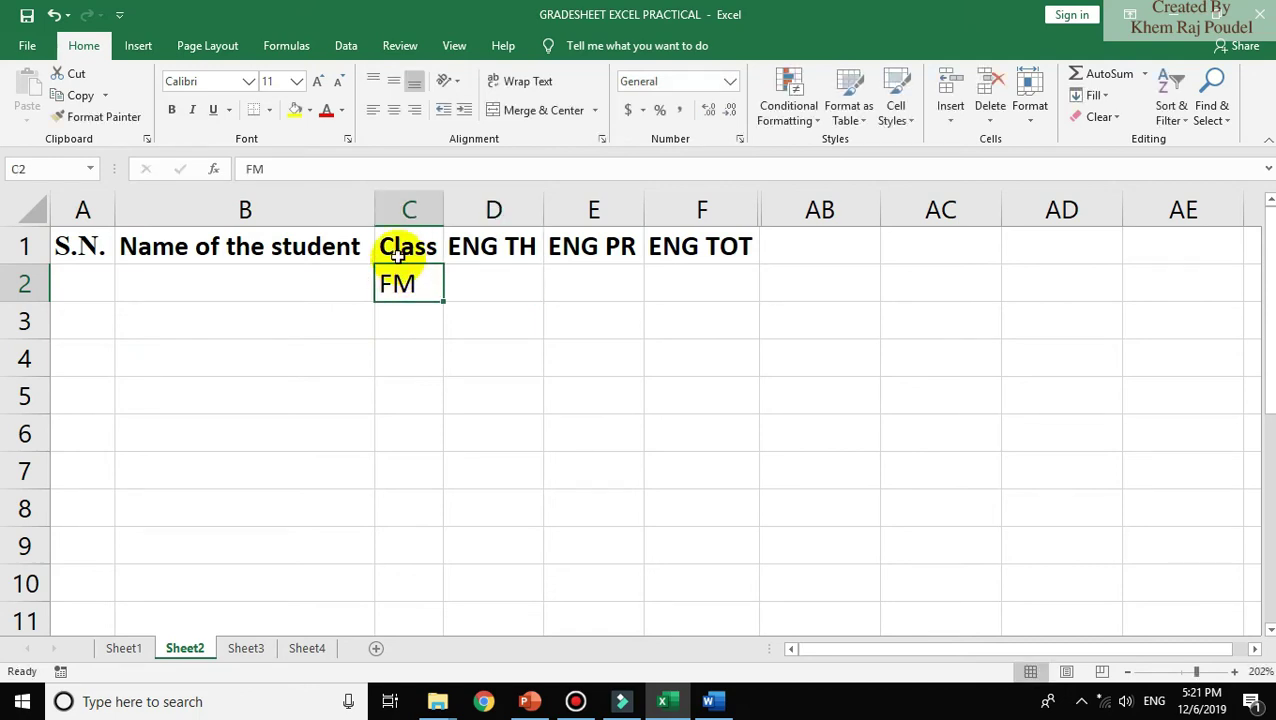
left_click(515, 276)
type("30")
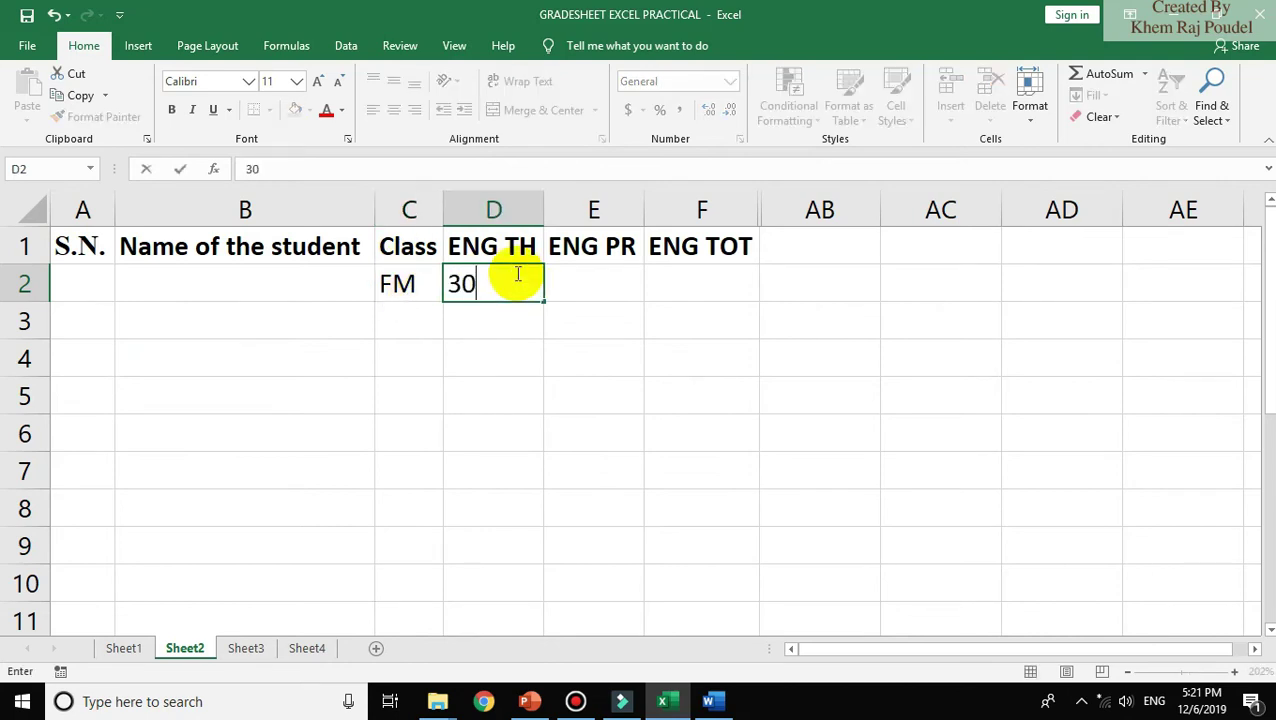
left_click(595, 289)
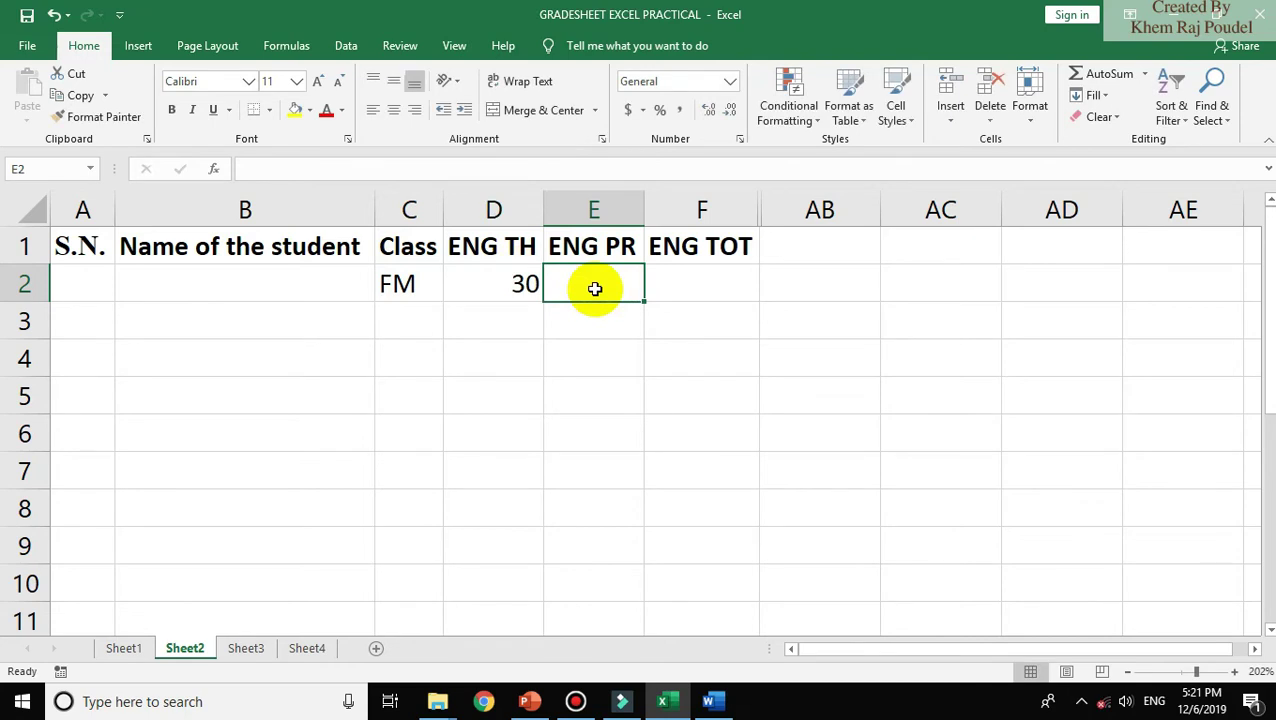
left_click(490, 276)
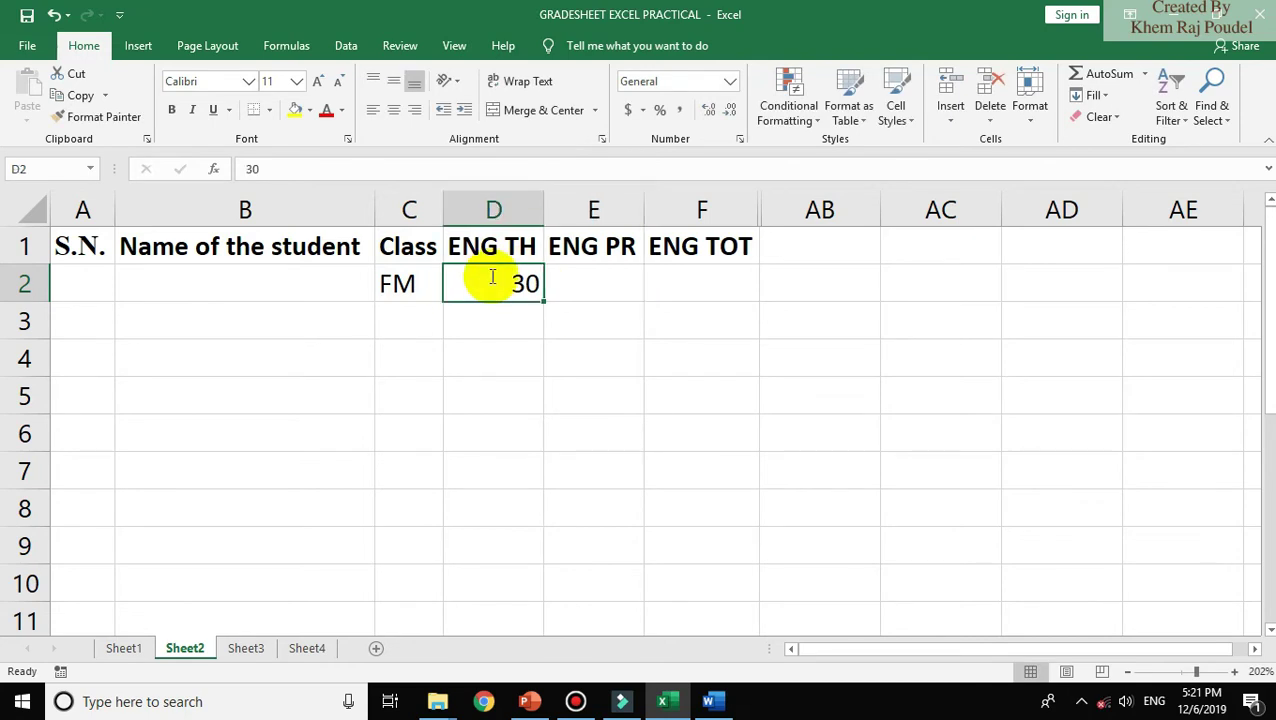
type("75")
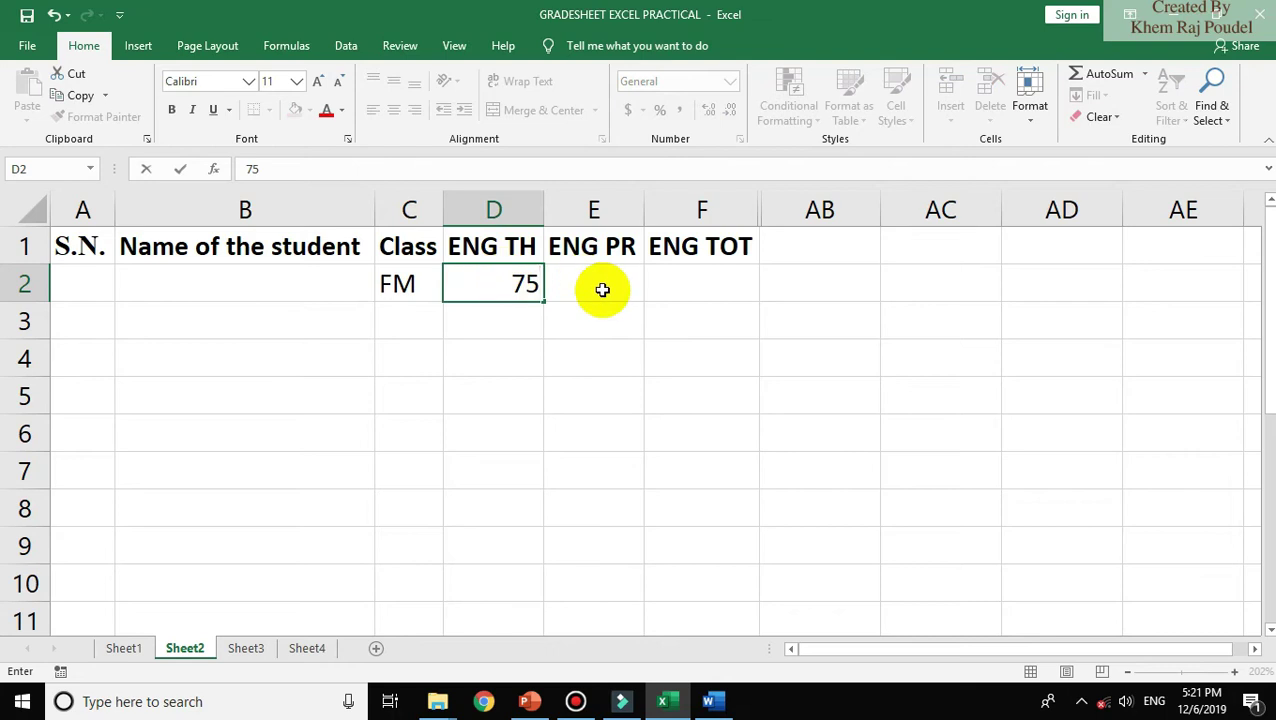
left_click(602, 290)
type("25")
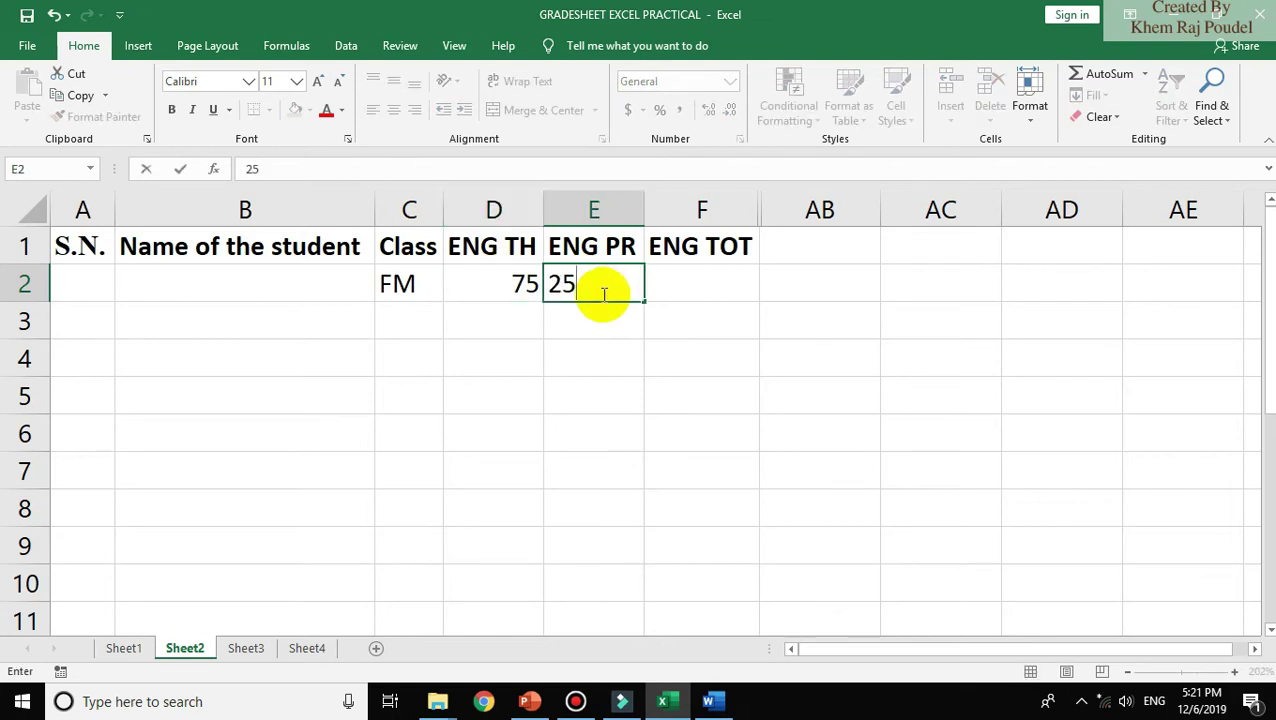
left_click(708, 296)
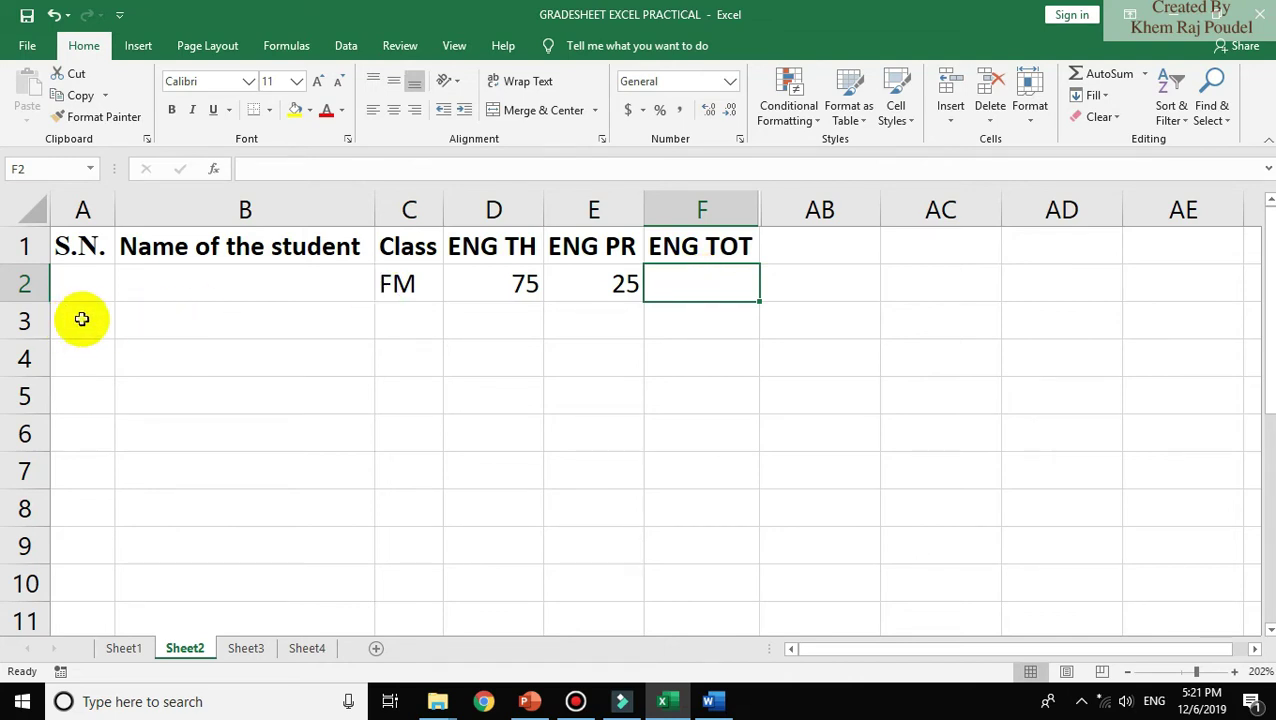
- Type serial numbers 1 to 5 into cells A3:A7
left_click(82, 319)
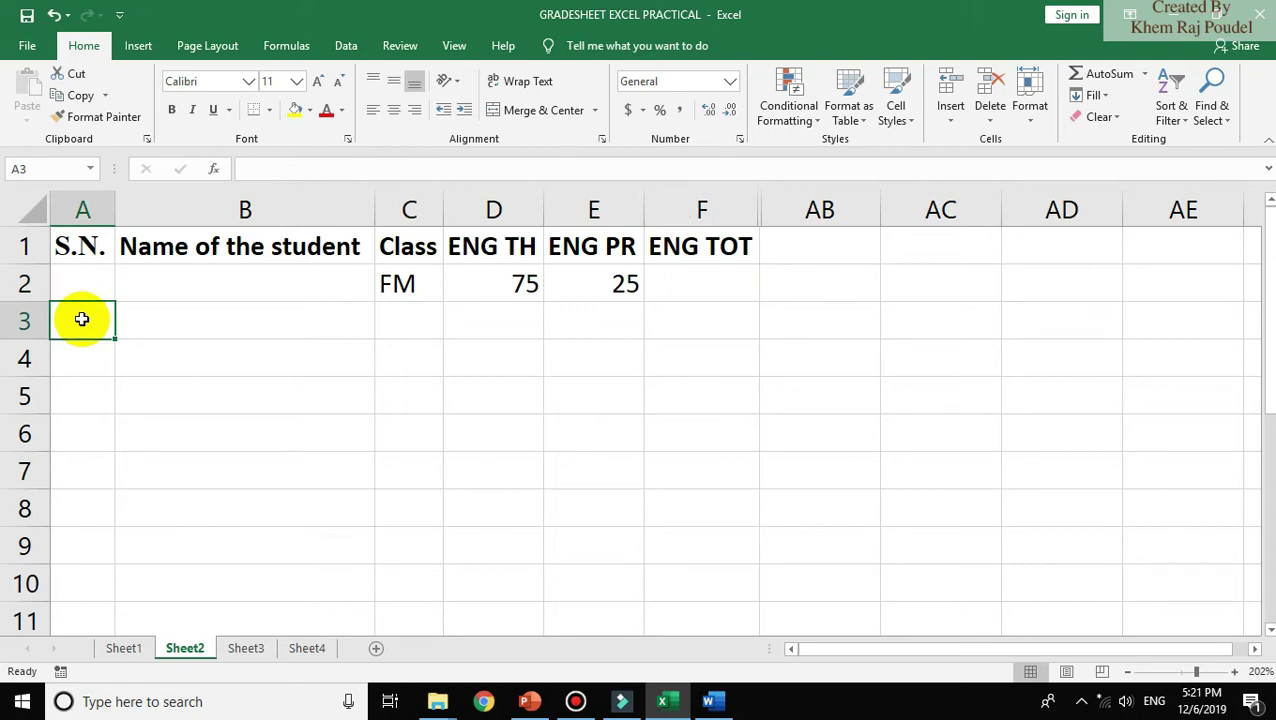
type("1")
key("Return")
type("2")
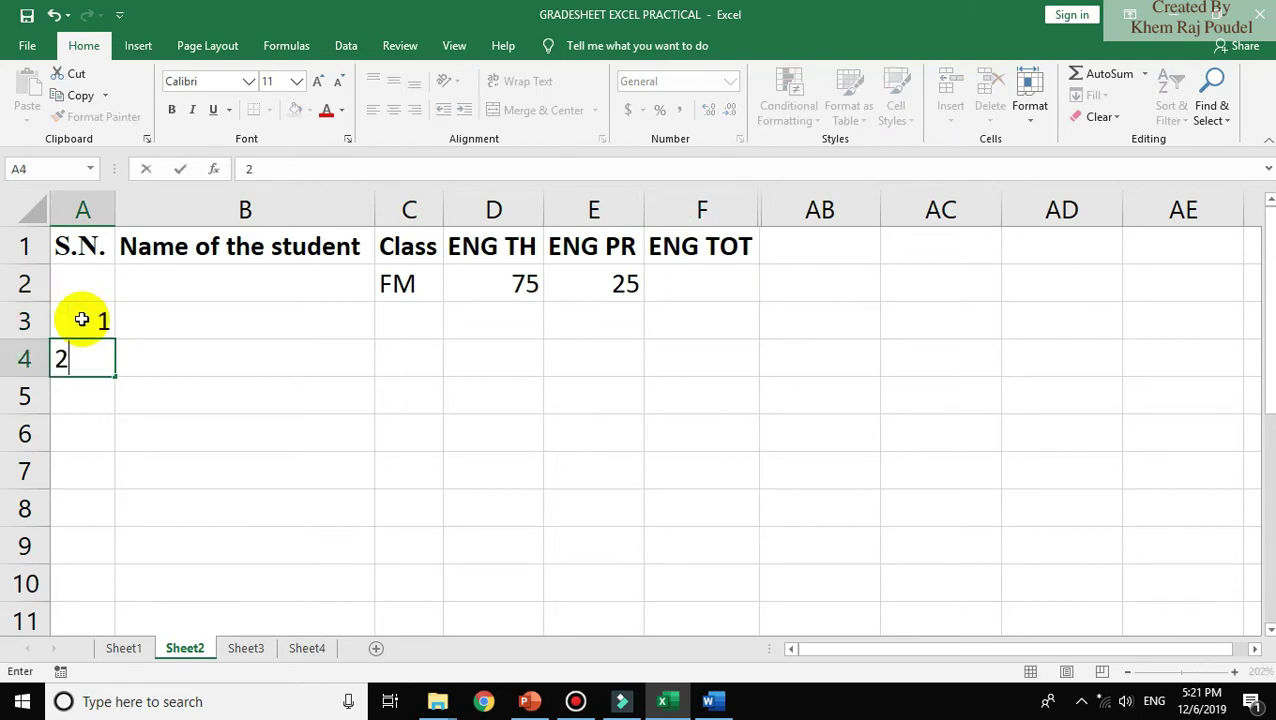
key("Return")
type("3")
key("Return")
type("4")
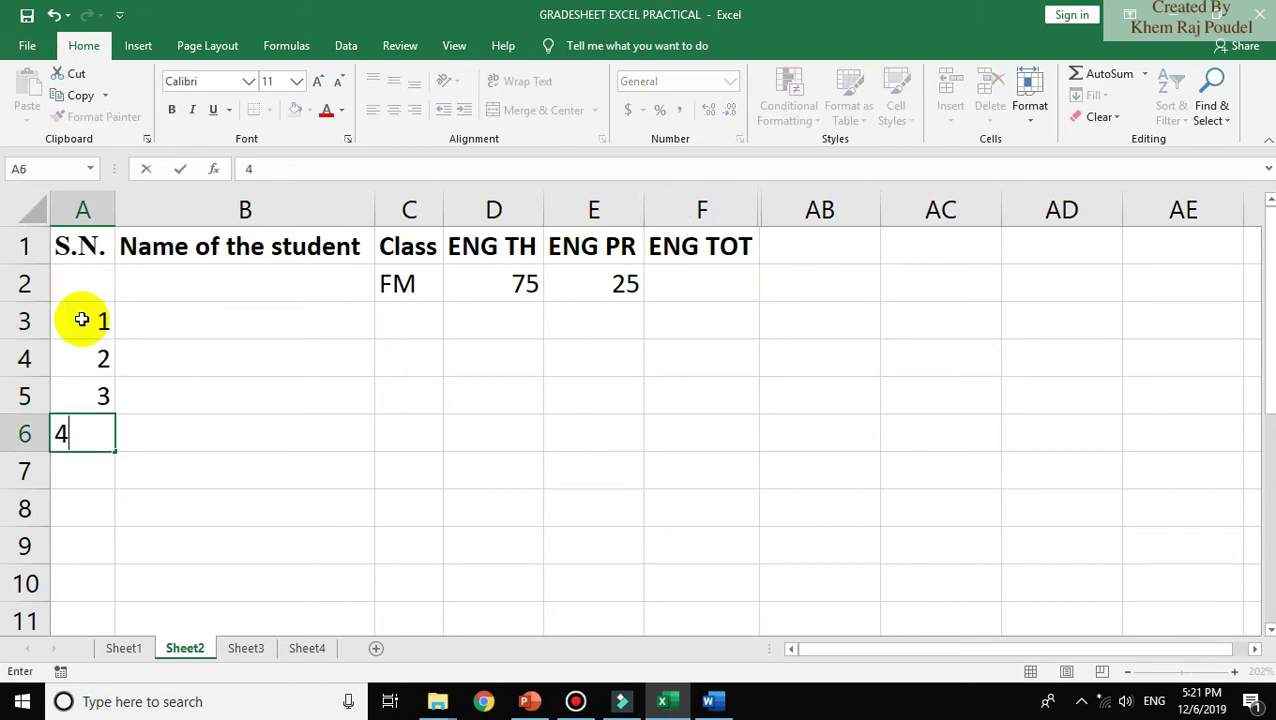
key("Return")
type("4")
key("BackSpace")
type("5")
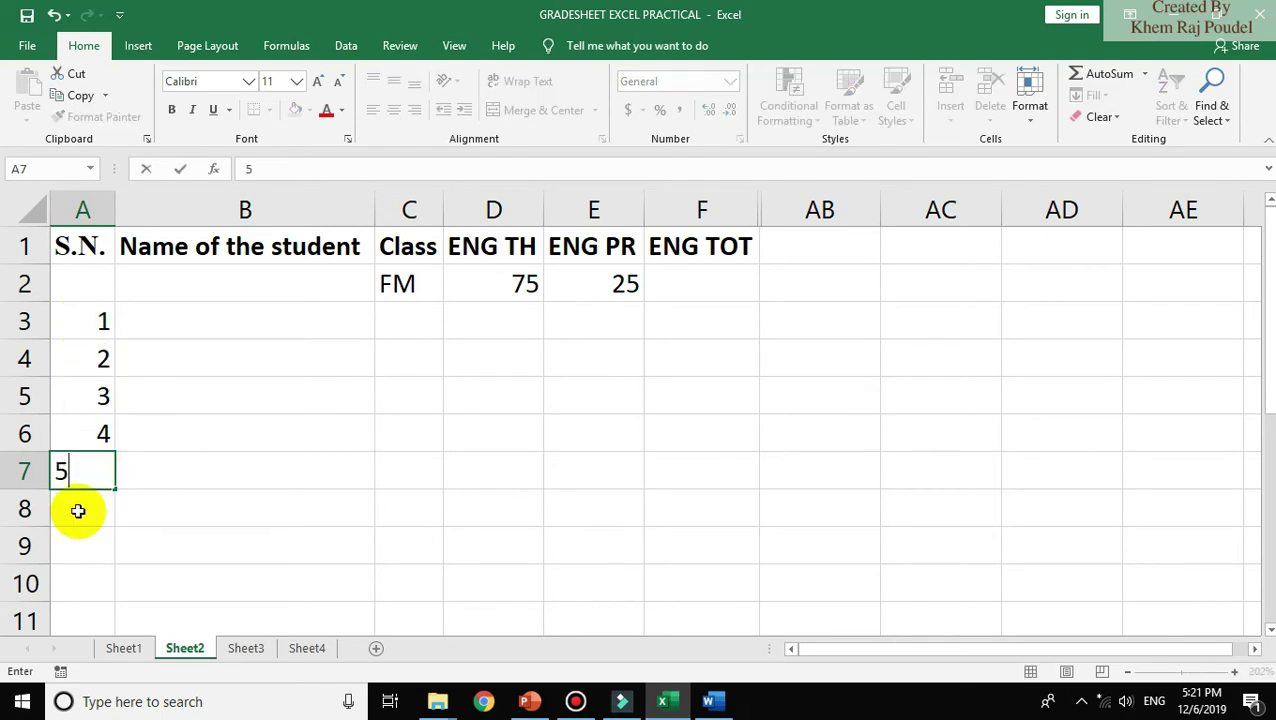
left_click(79, 510)
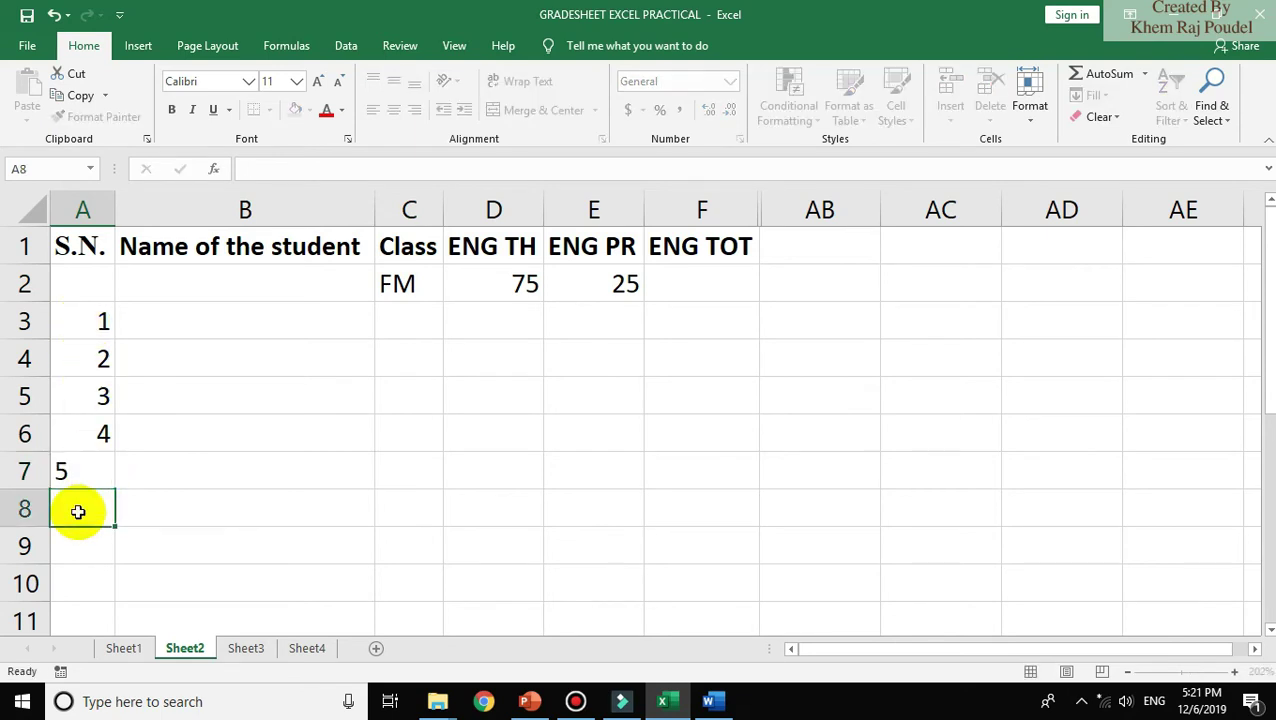
- Clear A3:A7 and re-enter just 1 and 2 in A3 and A4
left_click(92, 321)
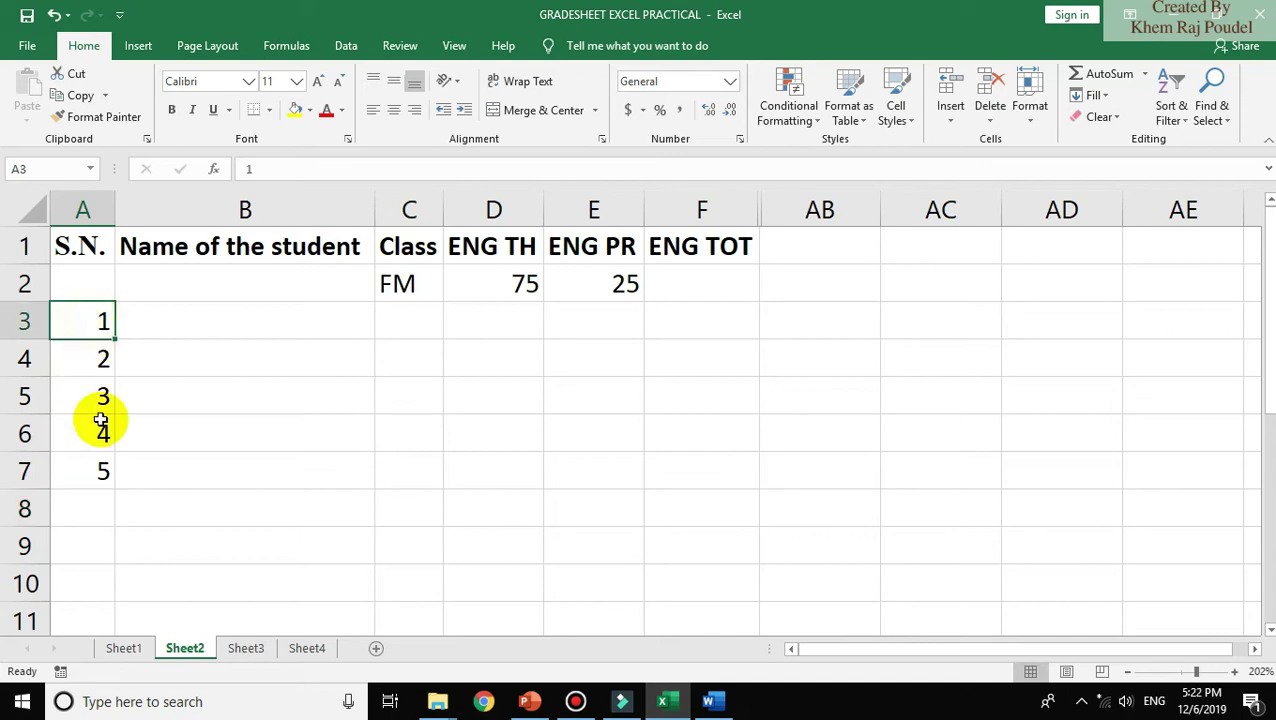
left_click(98, 484, "shift")
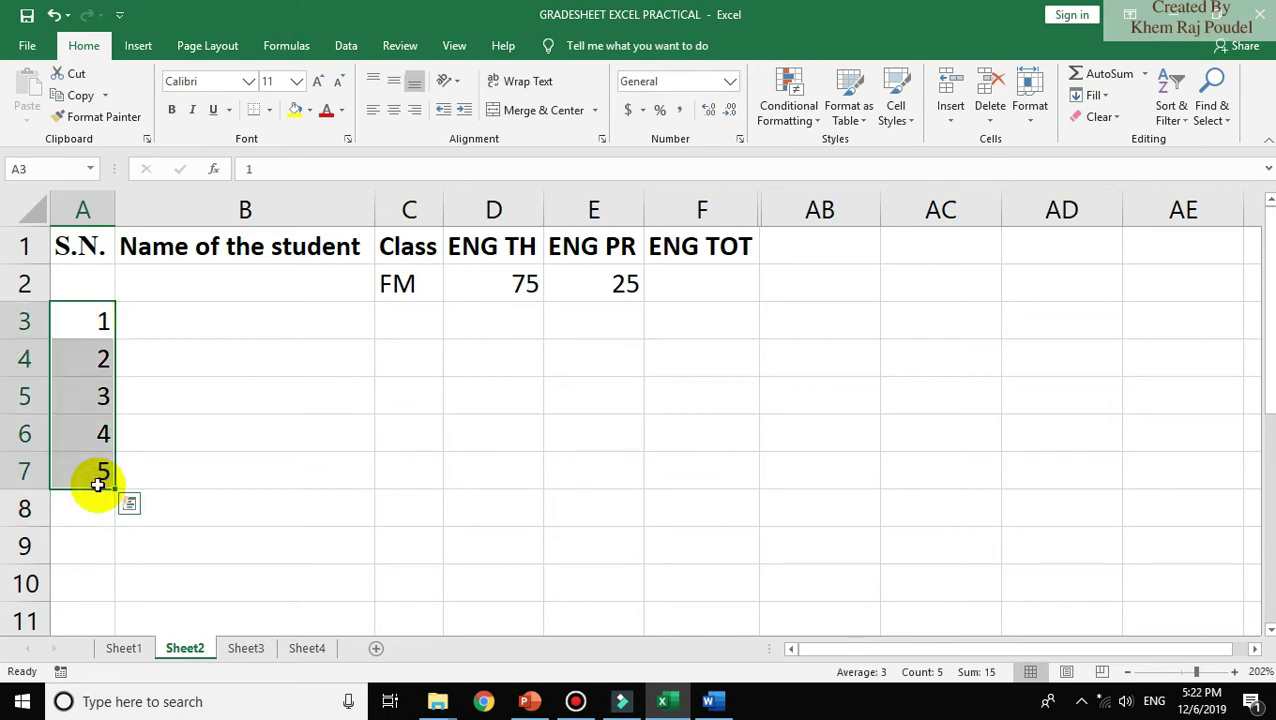
key("Delete")
left_click(91, 326)
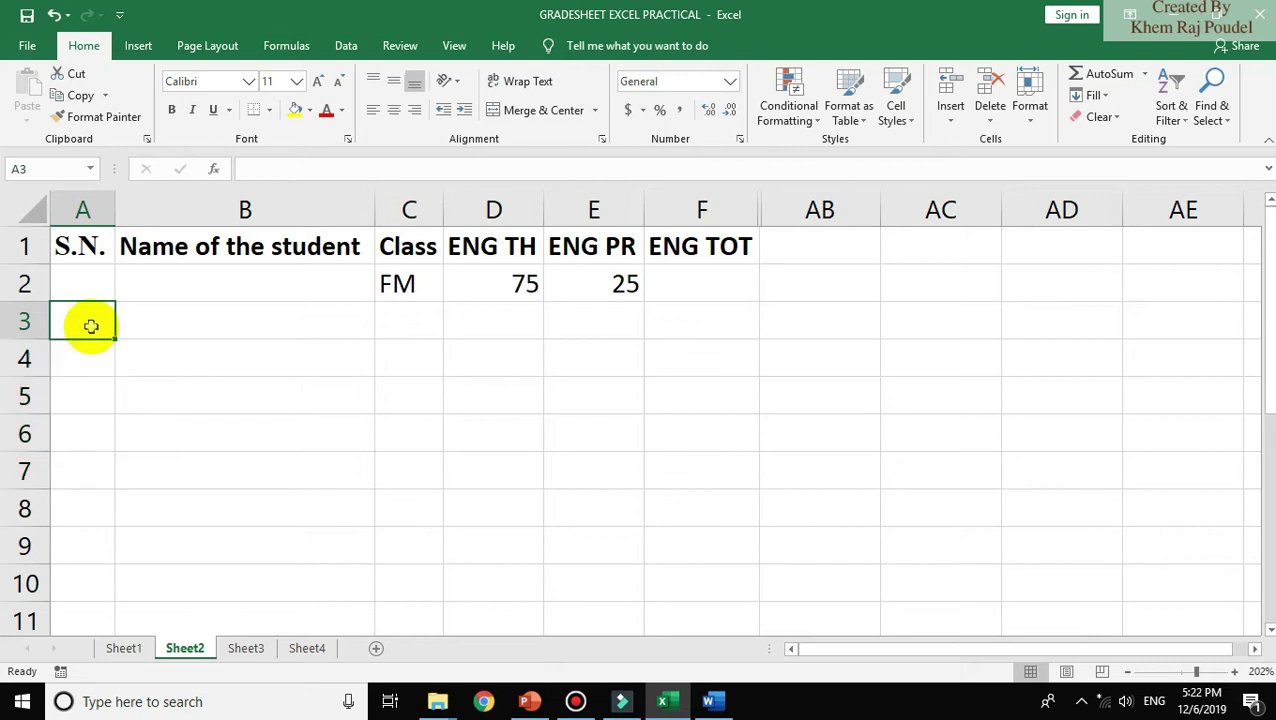
type("1")
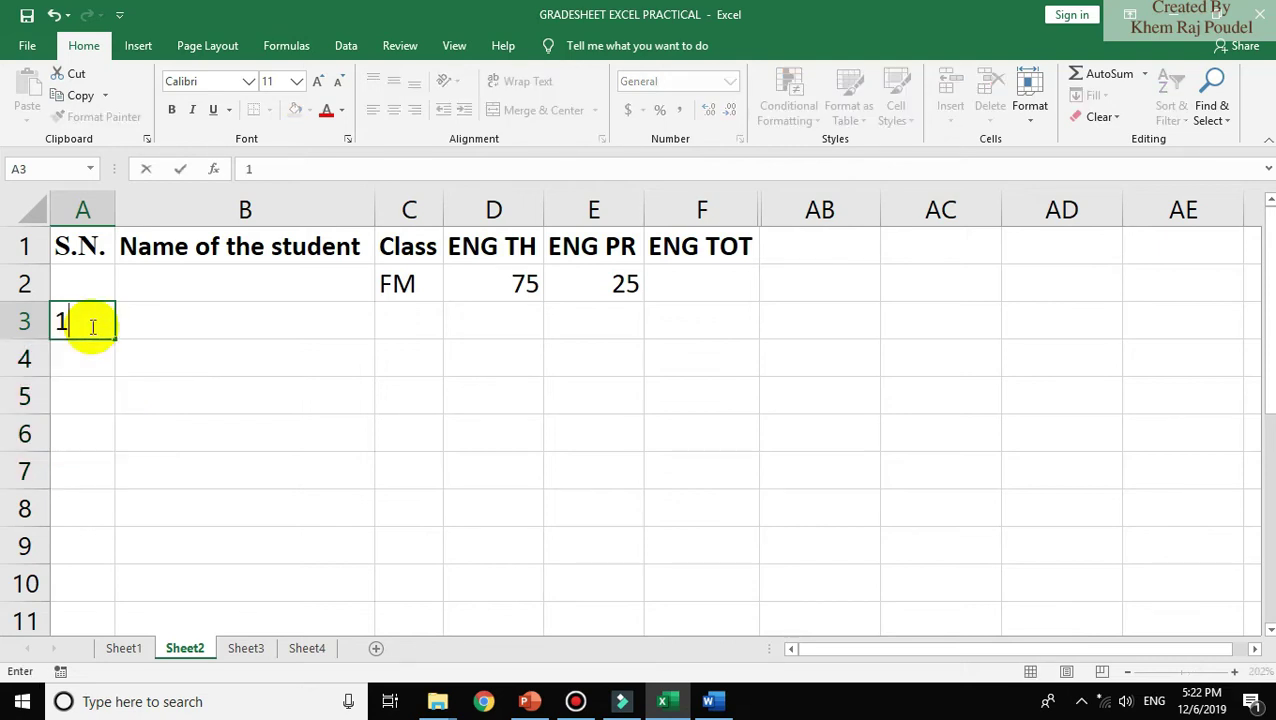
key("Return")
type("2")
key("Return")
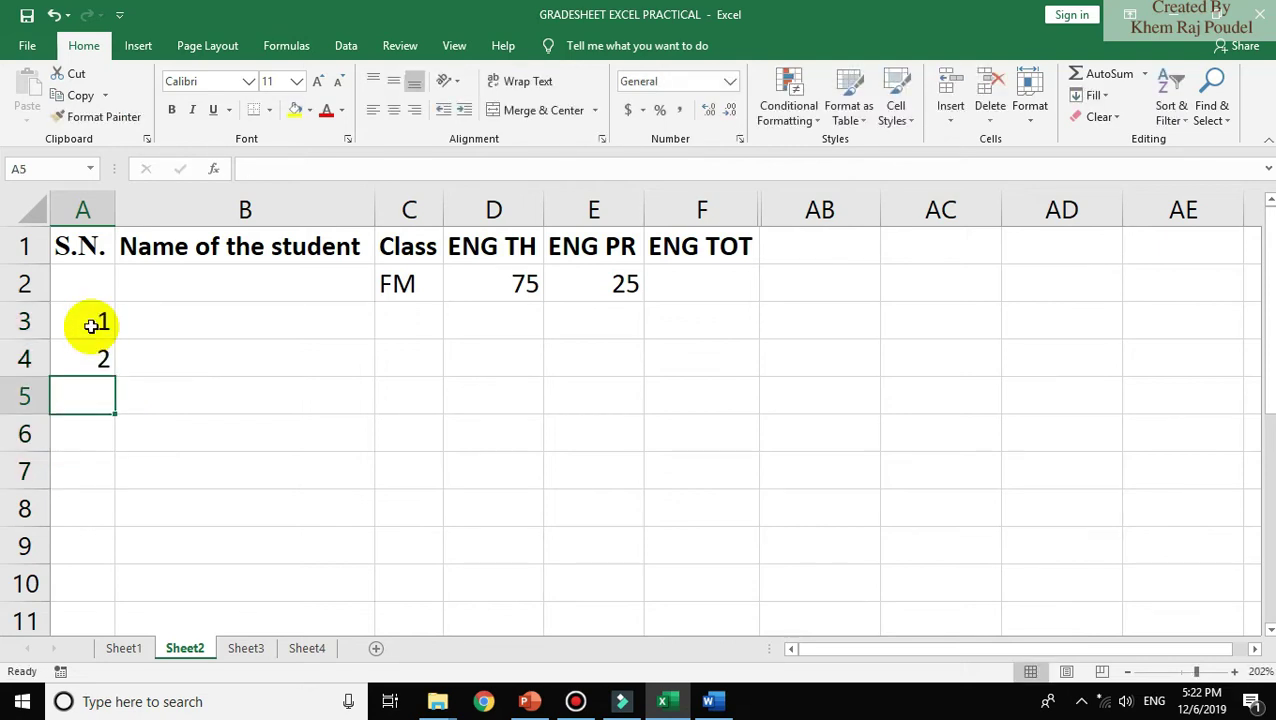
- Select A3:A4 and drag the fill handle to number the S.N. column 1–9 through row 11
left_click(91, 318)
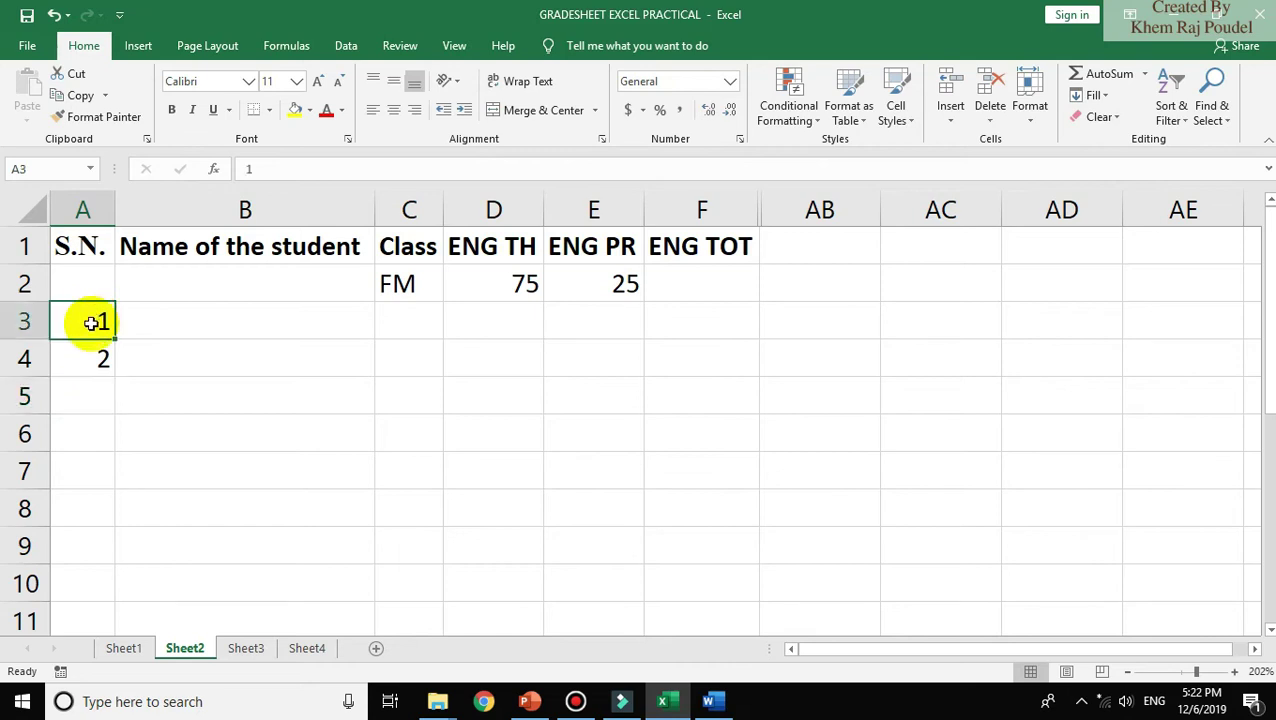
left_click(91, 350)
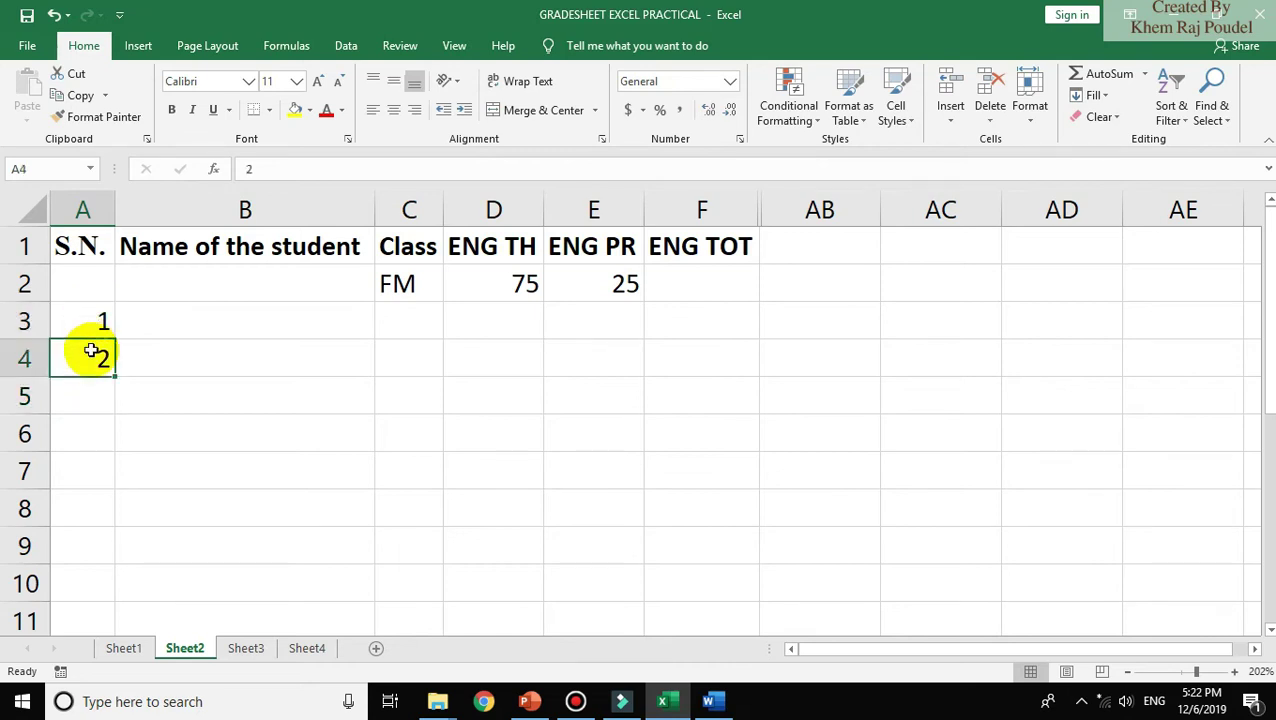
left_click(92, 320)
left_click_drag(93, 345, 95, 353)
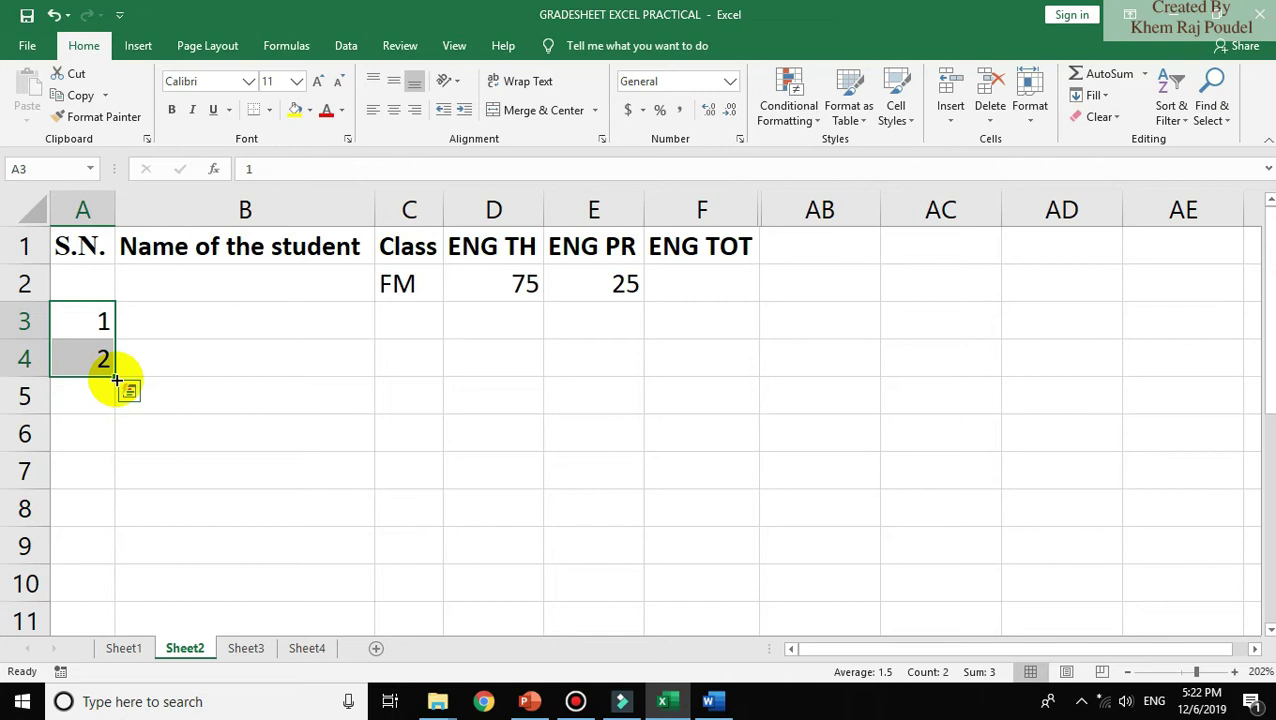
left_click_drag(116, 378, 126, 631)
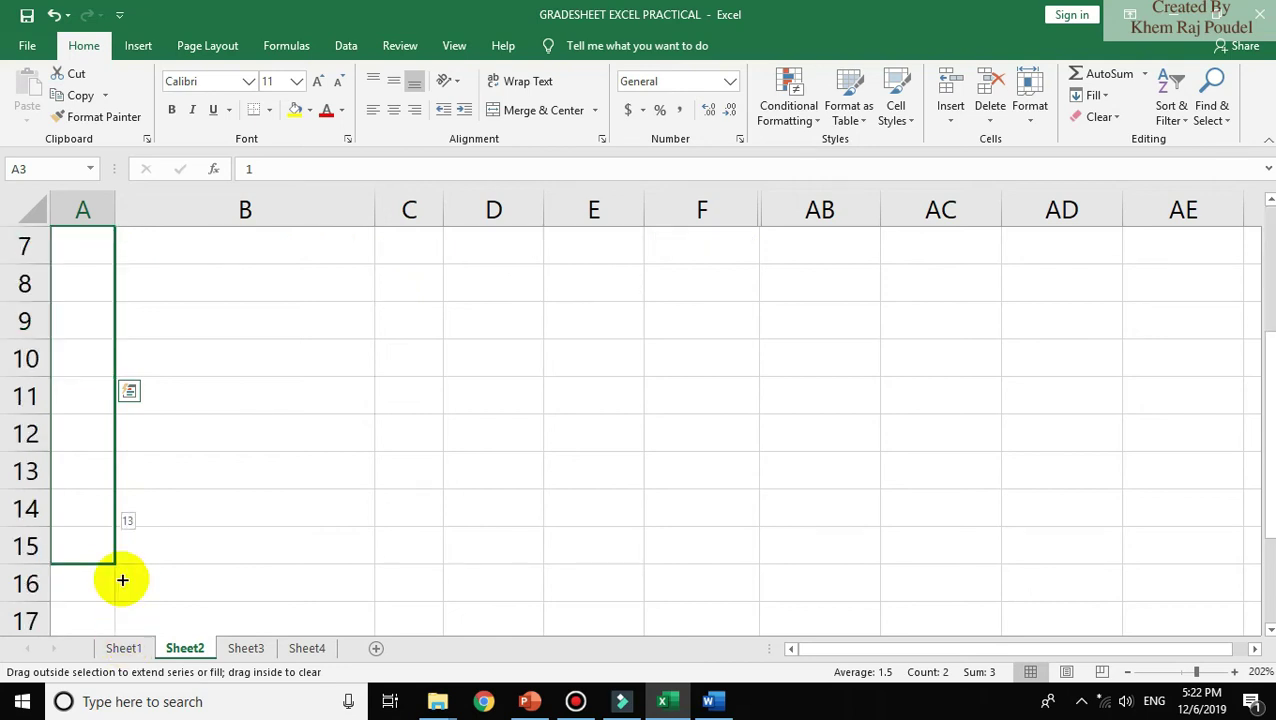
left_click_drag(126, 631, 116, 449)
key("ctrl+Home")
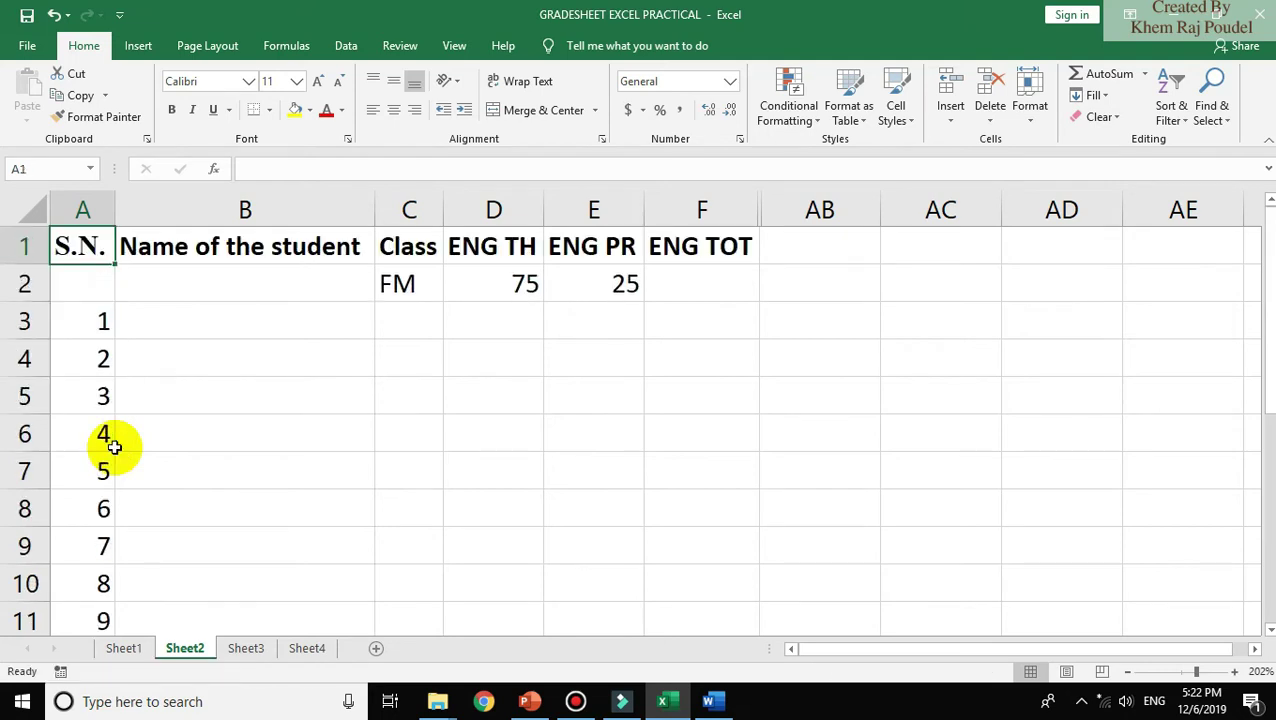
double_click(89, 313)
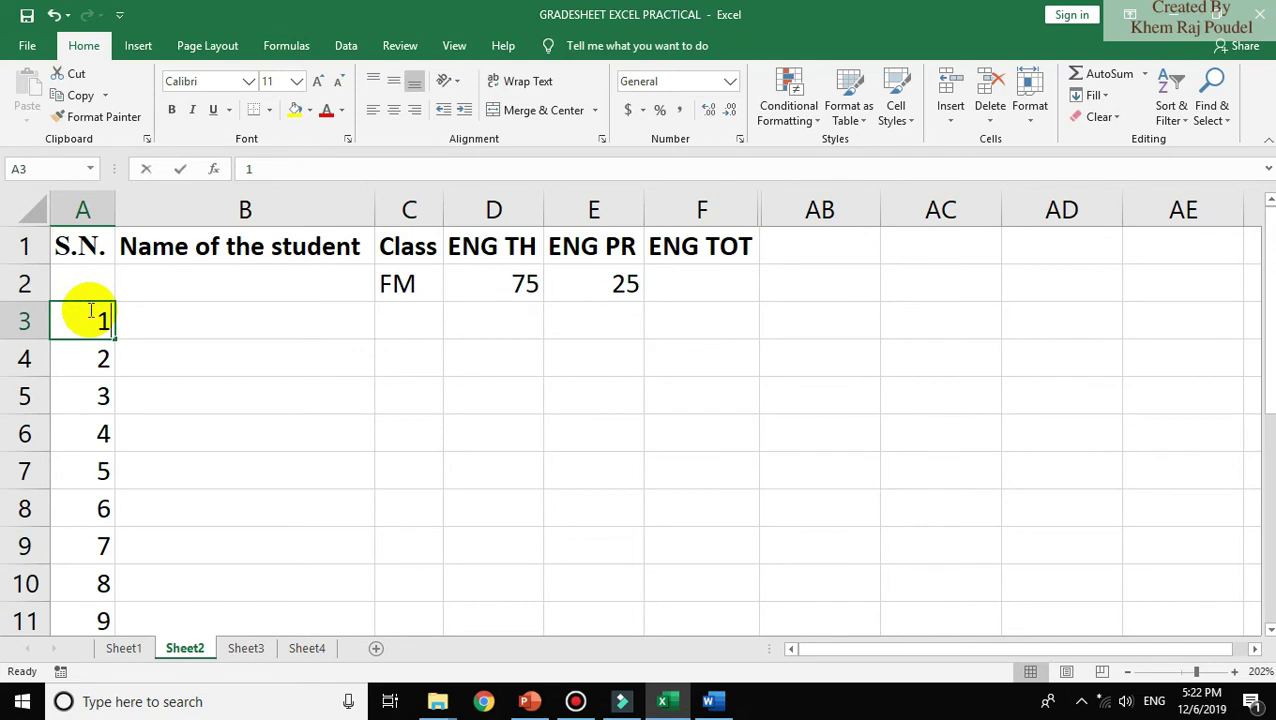
key("BackSpace")
type("2")
key("Return")
type("4")
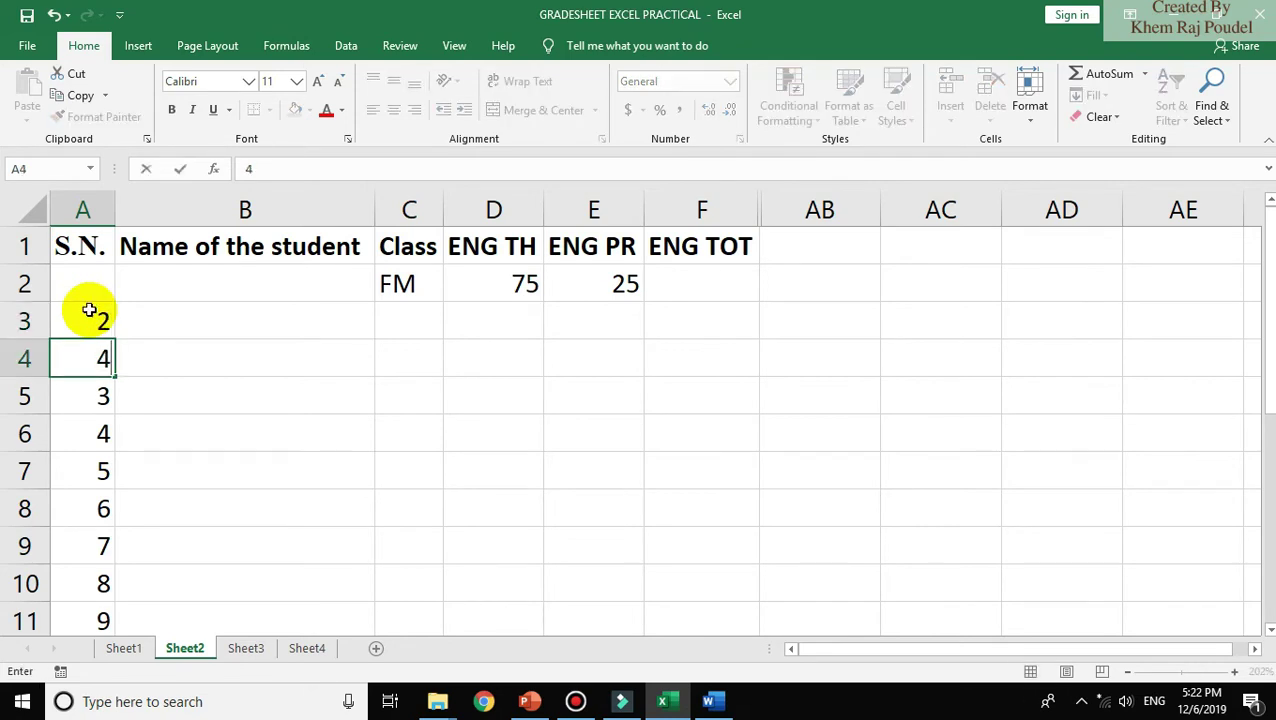
left_click_drag(89, 310, 131, 578)
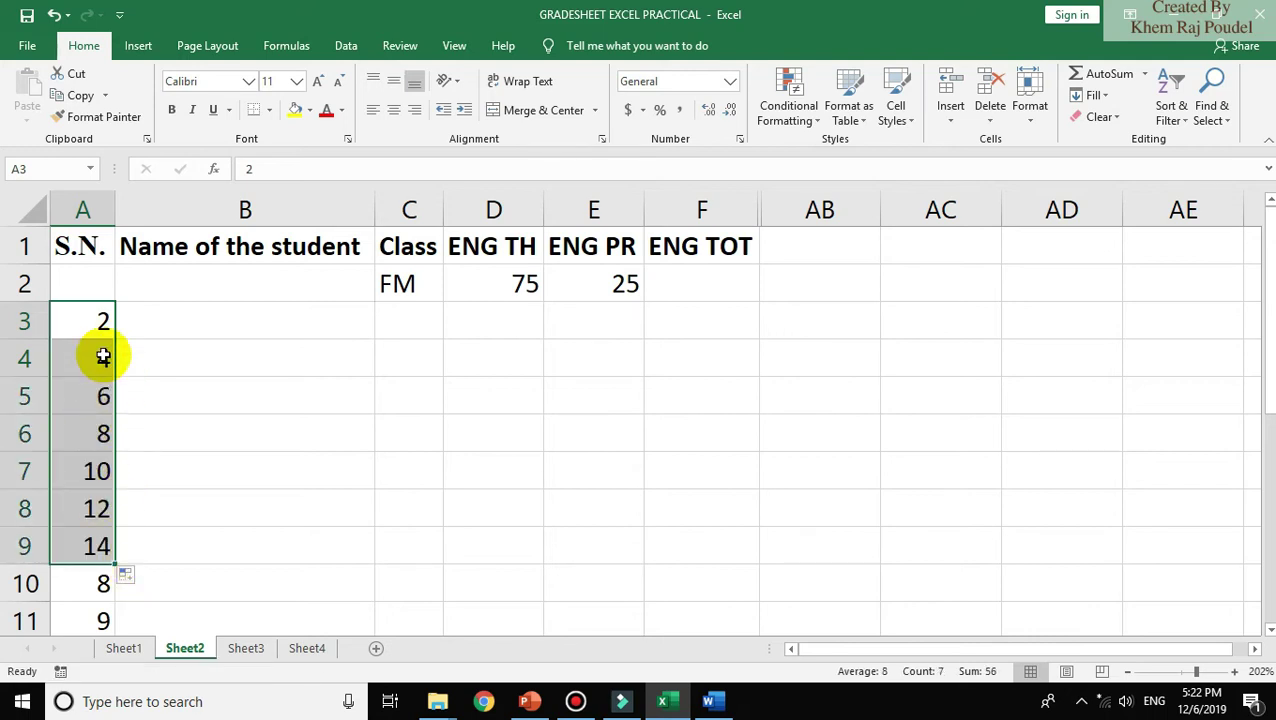
left_click(103, 323)
type("1")
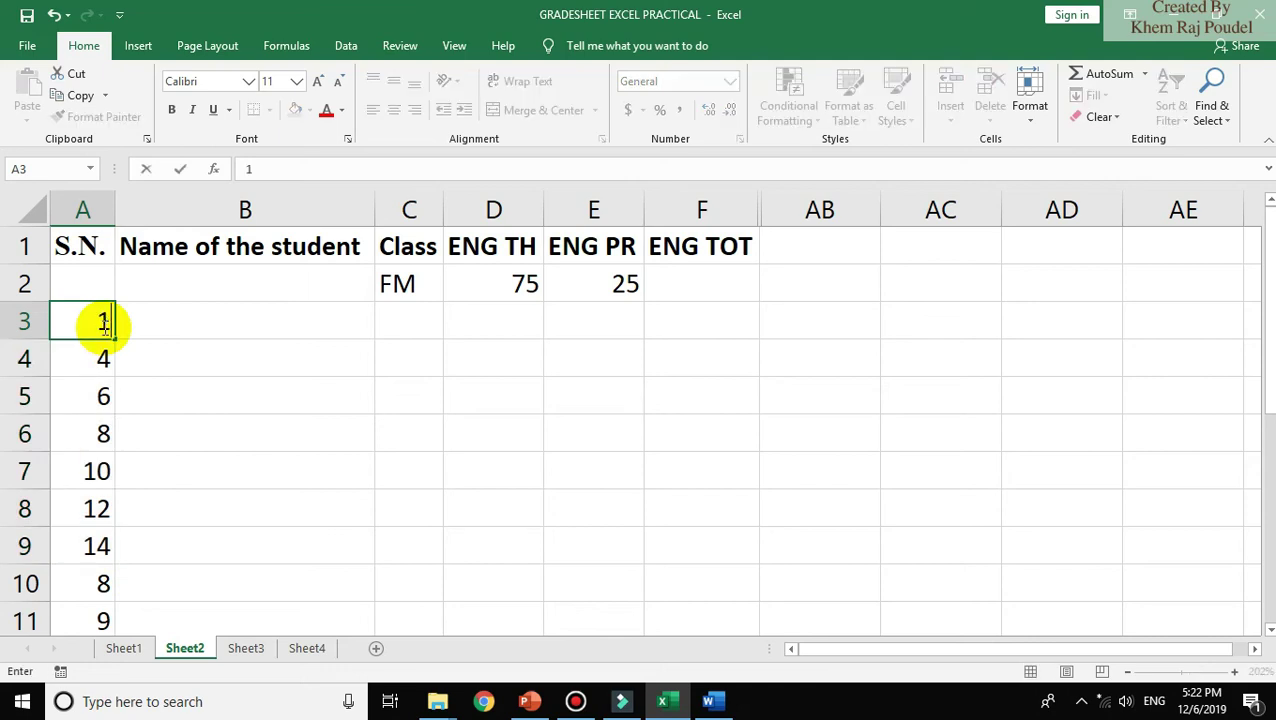
key("Return")
type("2")
key("Return")
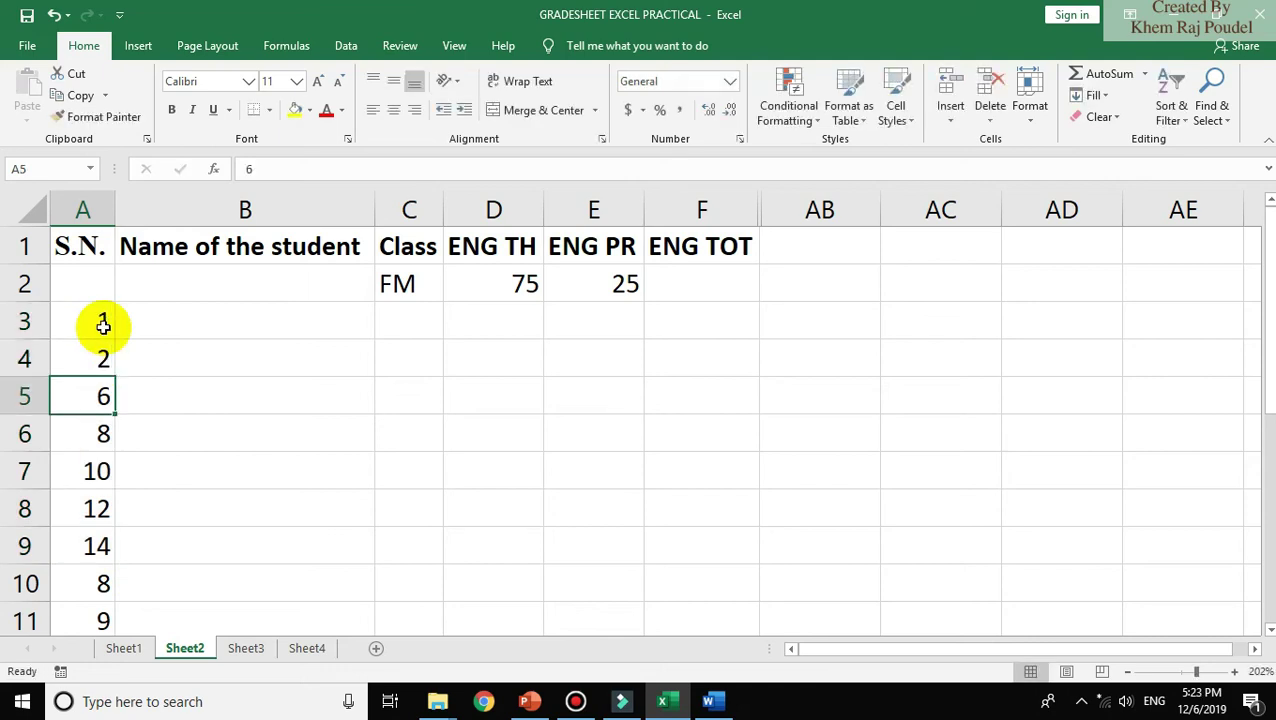
left_click(103, 320)
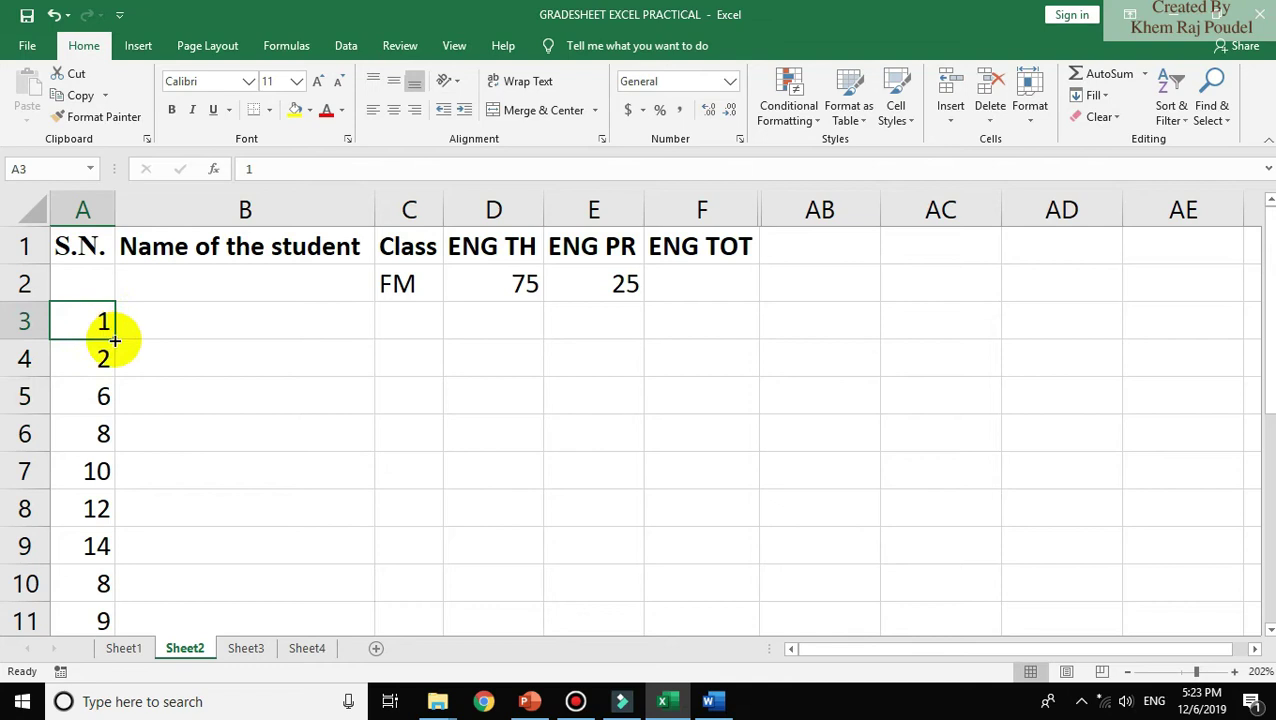
left_click_drag(115, 339, 117, 377)
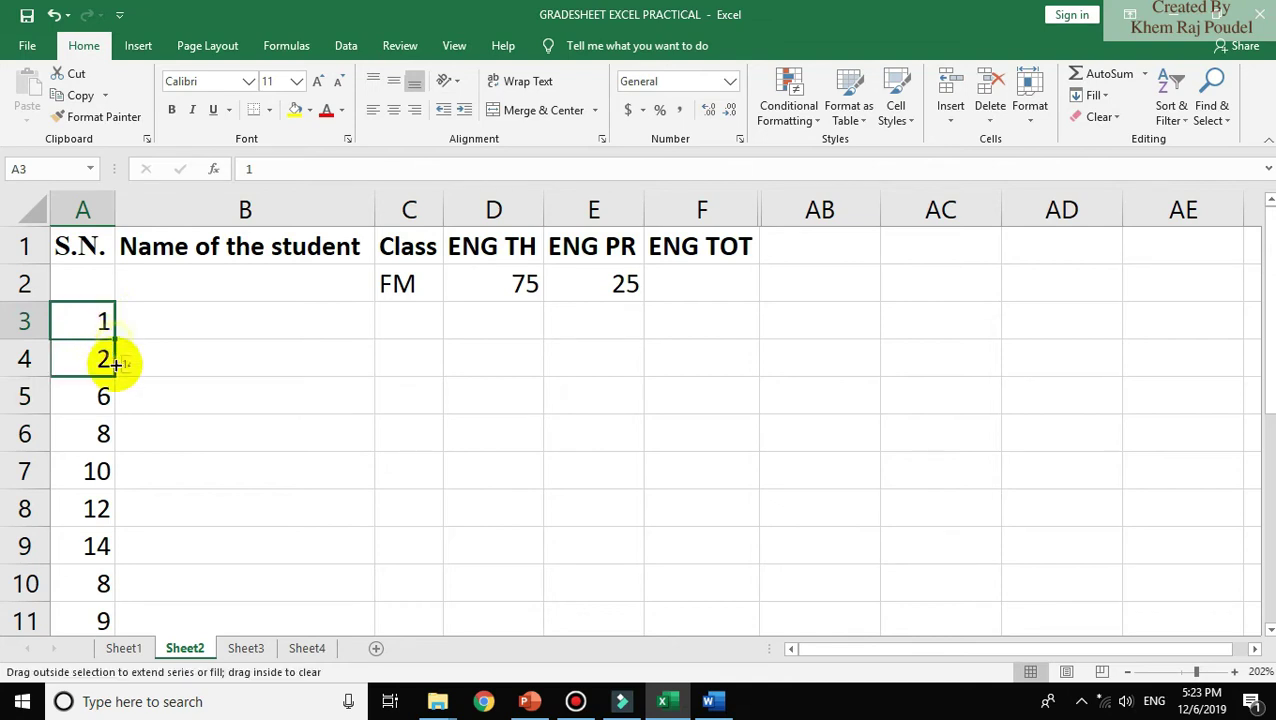
left_click(90, 310)
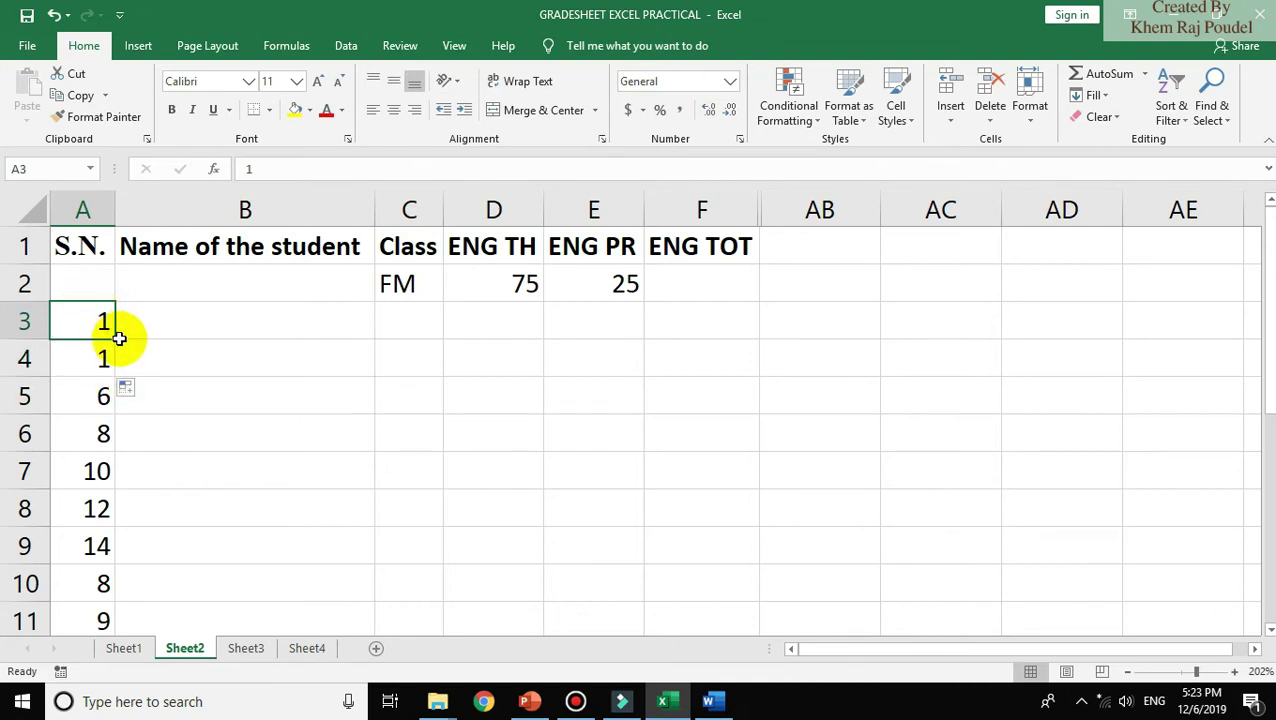
left_click_drag(116, 341, 108, 510)
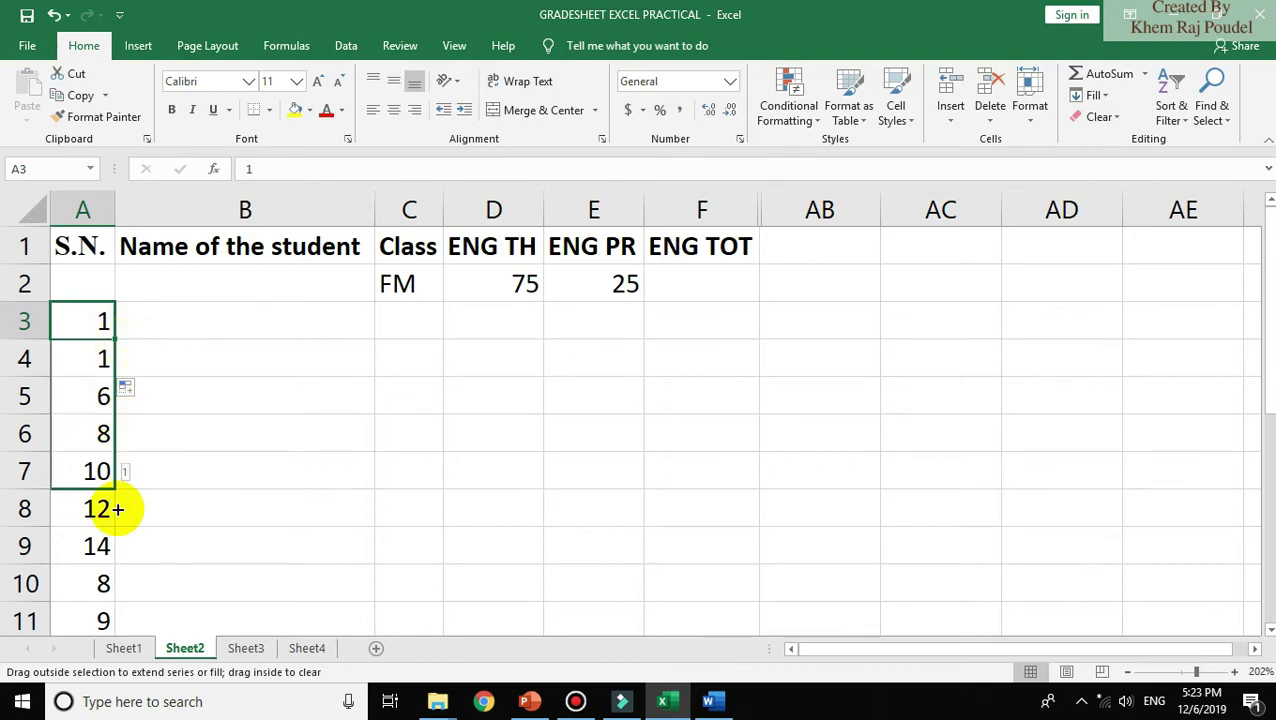
left_click(85, 318)
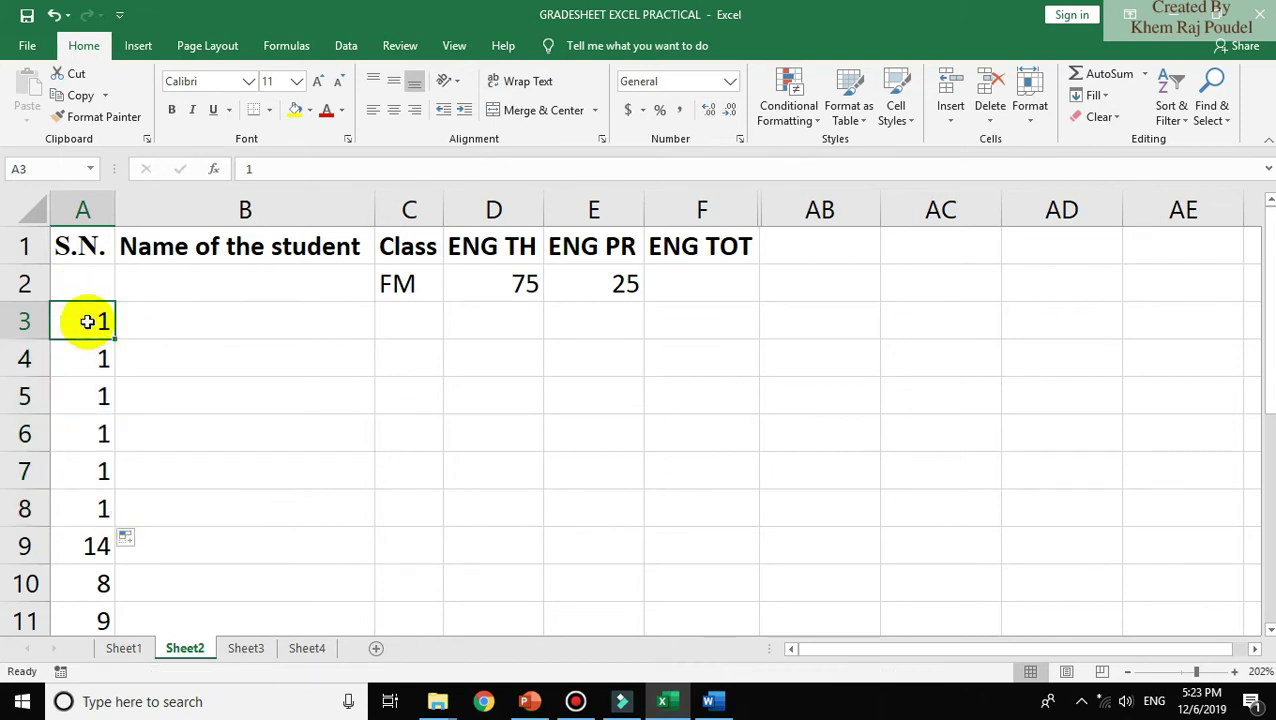
key("Return")
type("2")
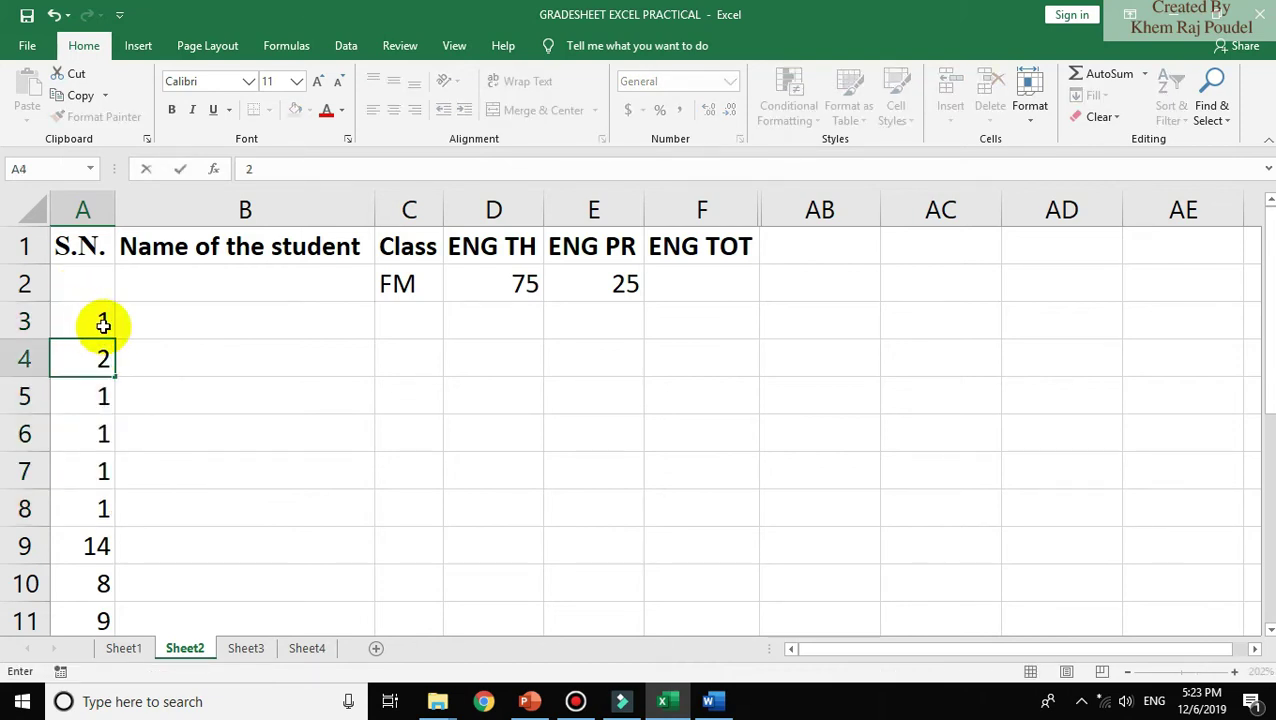
left_click_drag(102, 321, 103, 358)
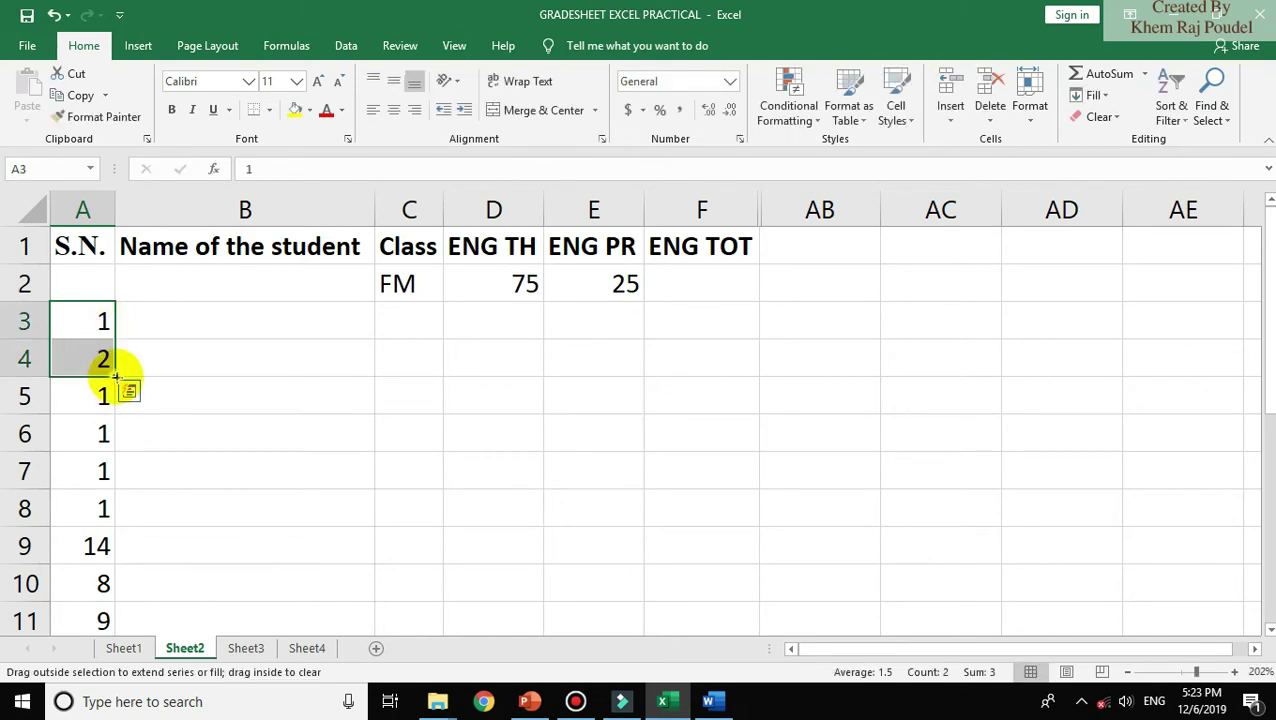
double_click(116, 376)
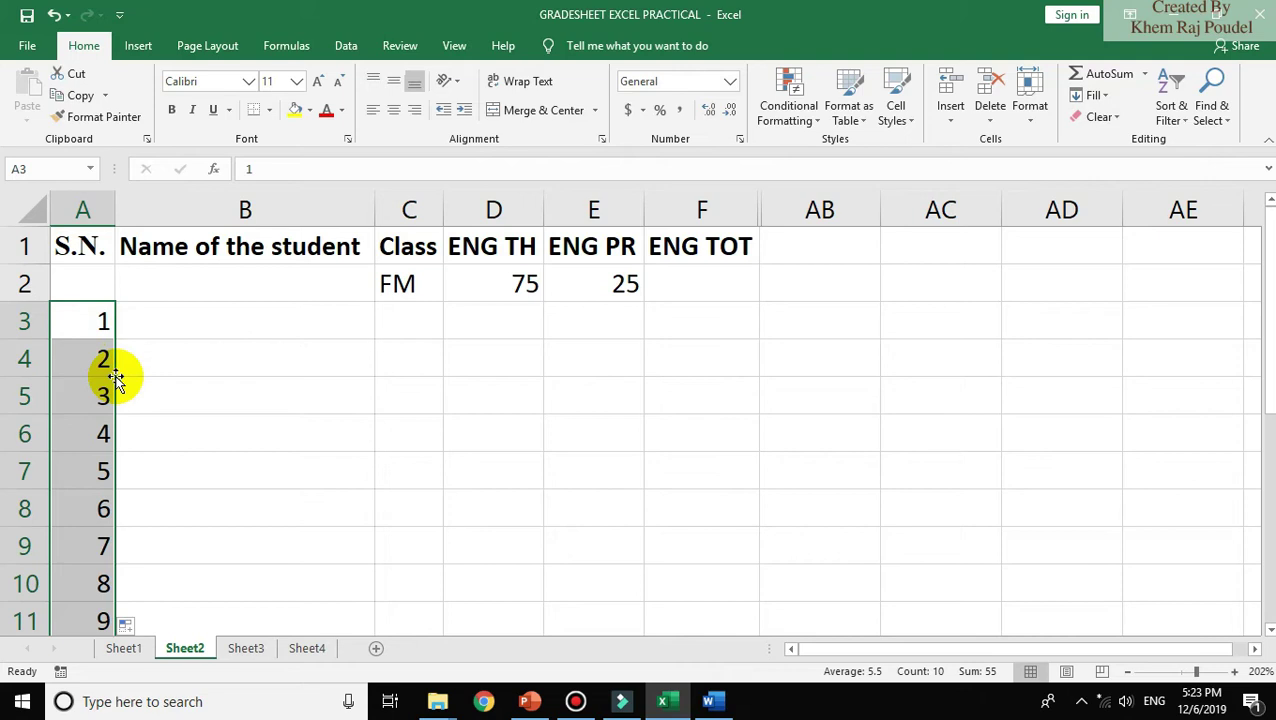
key("Down")
key("Down")
key("Down")
key("Down")
key("Down")
key("Down")
key("Down")
key("Down")
key("Up")
key("Up")
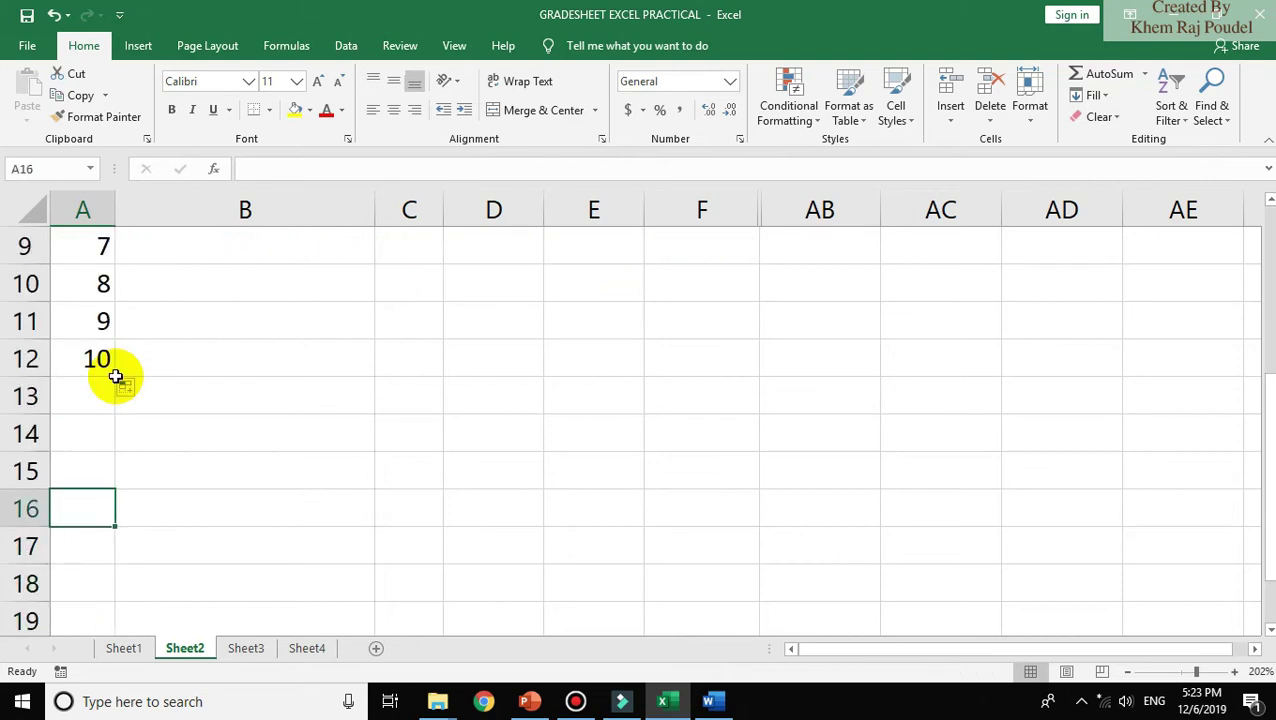
key("ctrl+Home")
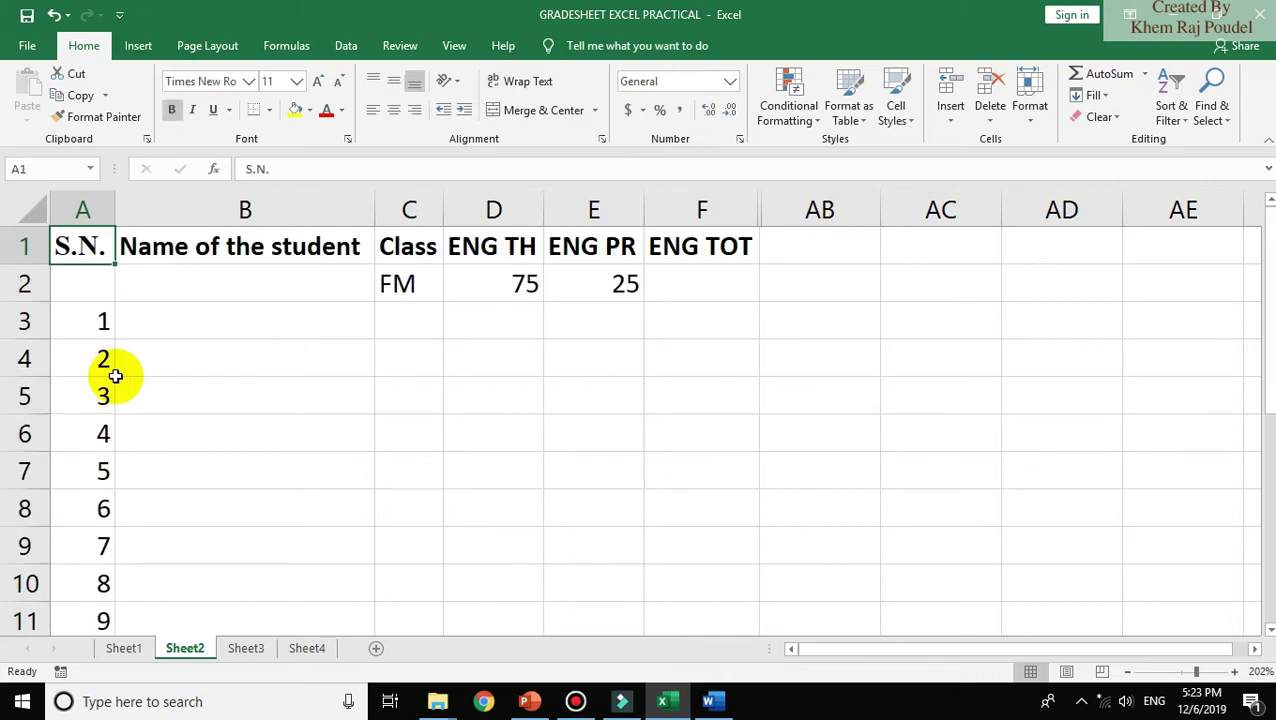
key("Right")
key("Down")
key("Down")
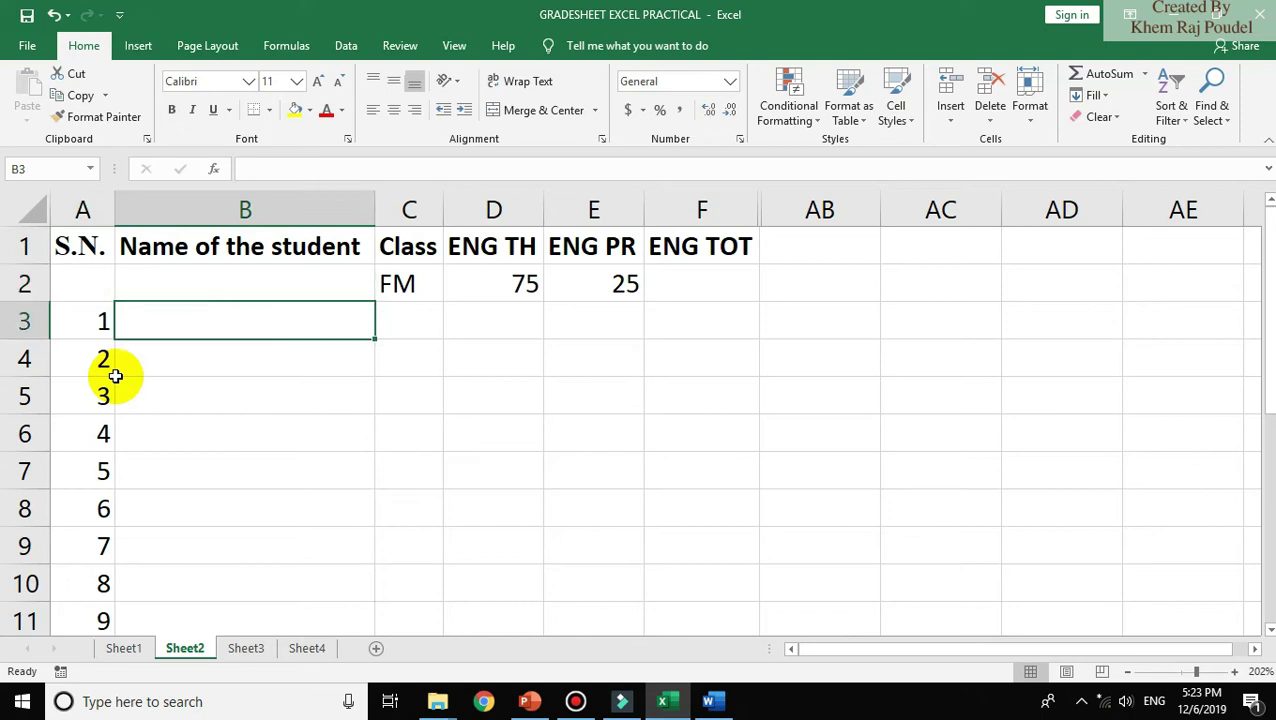
- Copy the student names from Sheet1 and paste them into column B of Sheet2
left_click(123, 648)
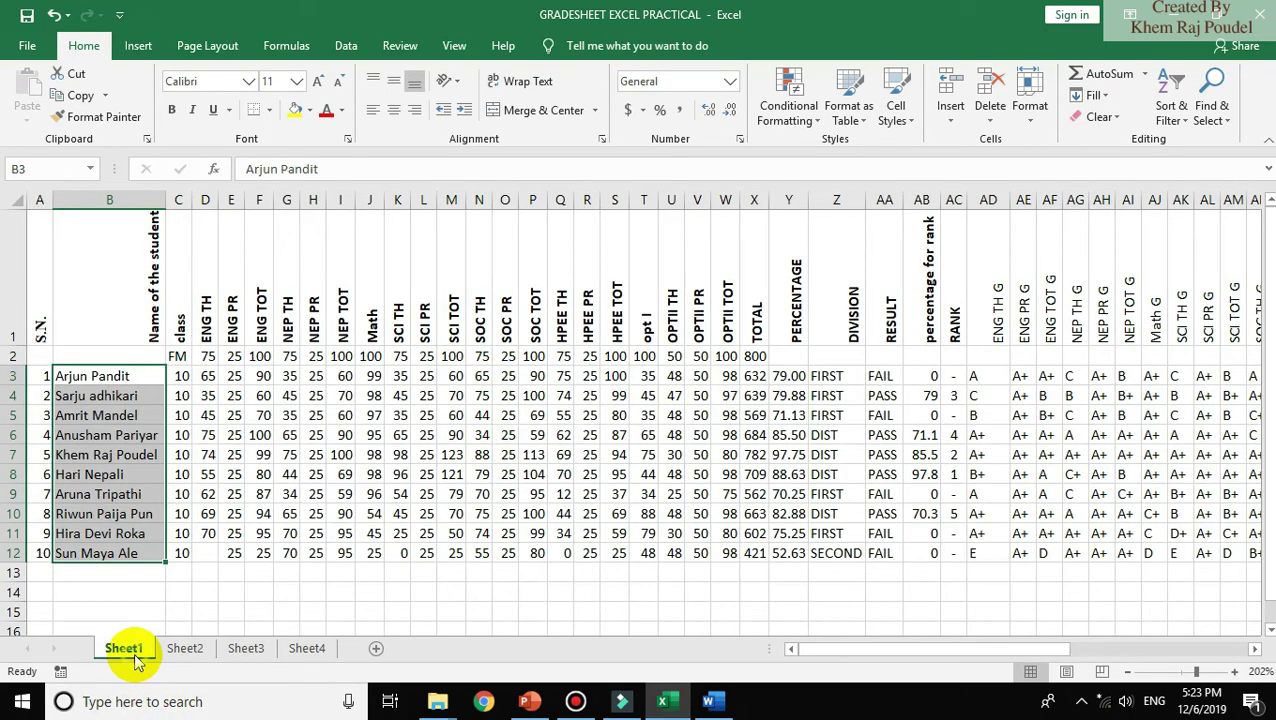
key("ctrl+c")
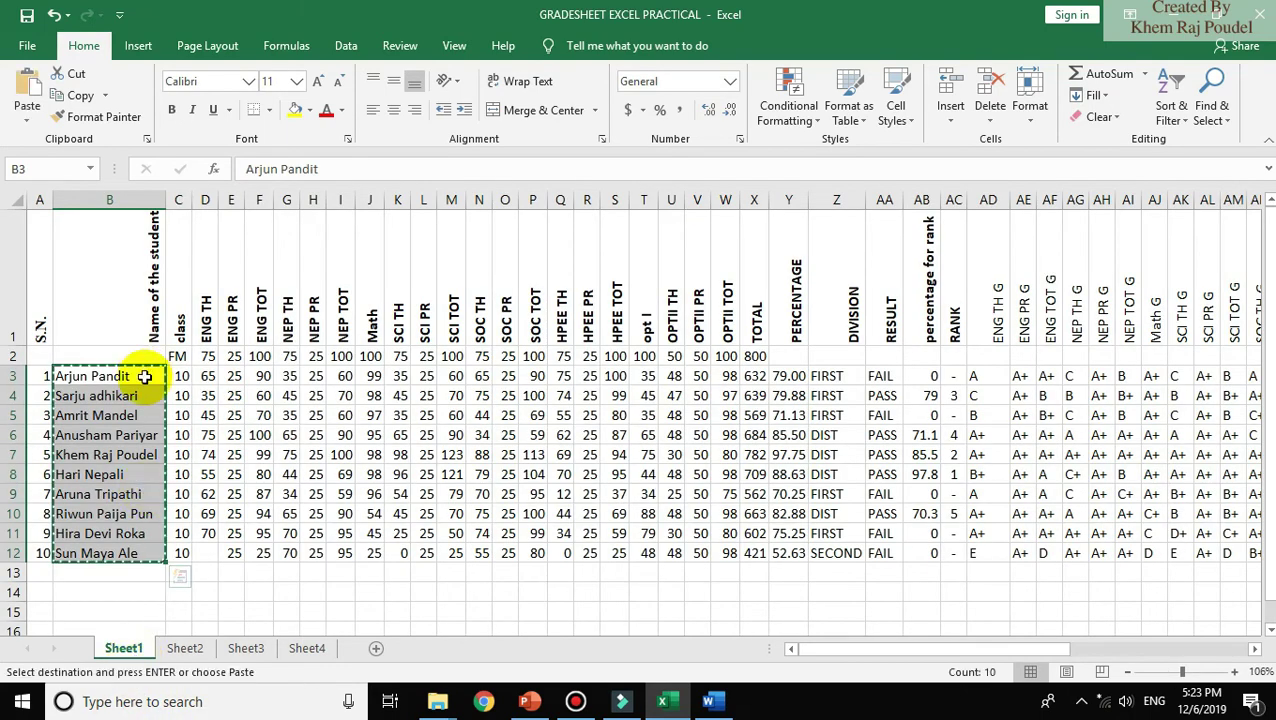
left_click(184, 648)
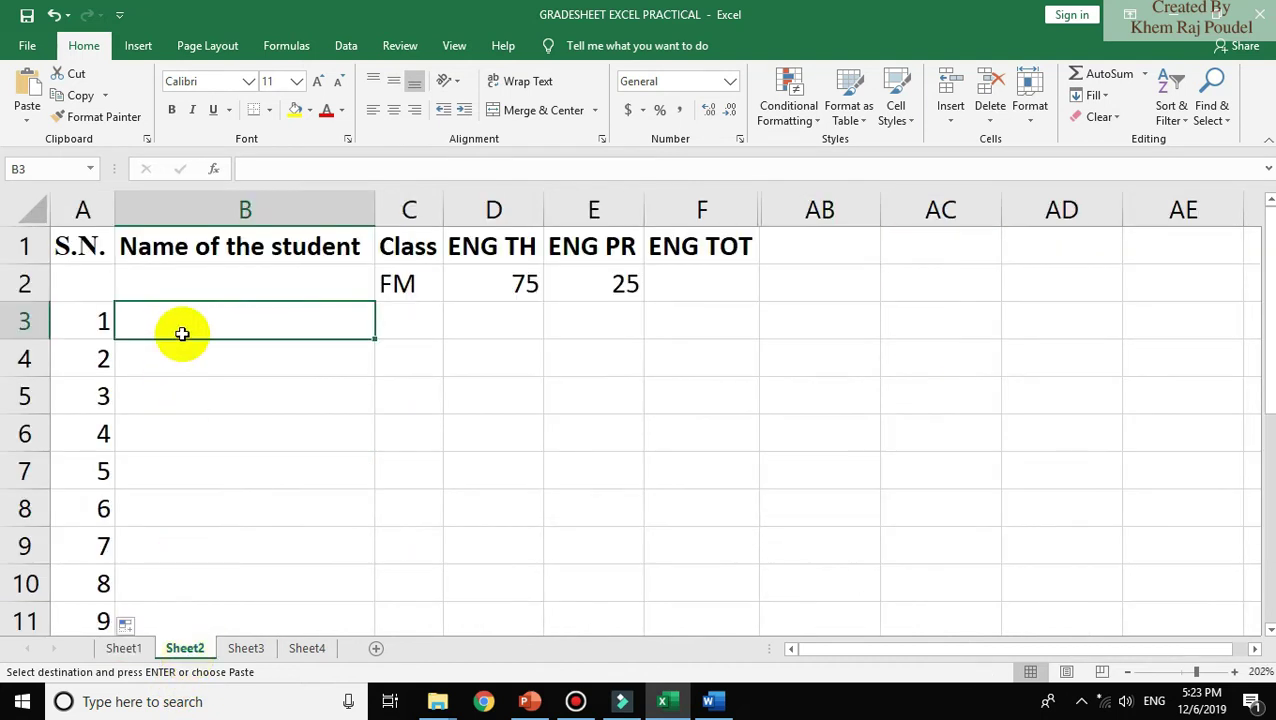
key("ctrl+v")
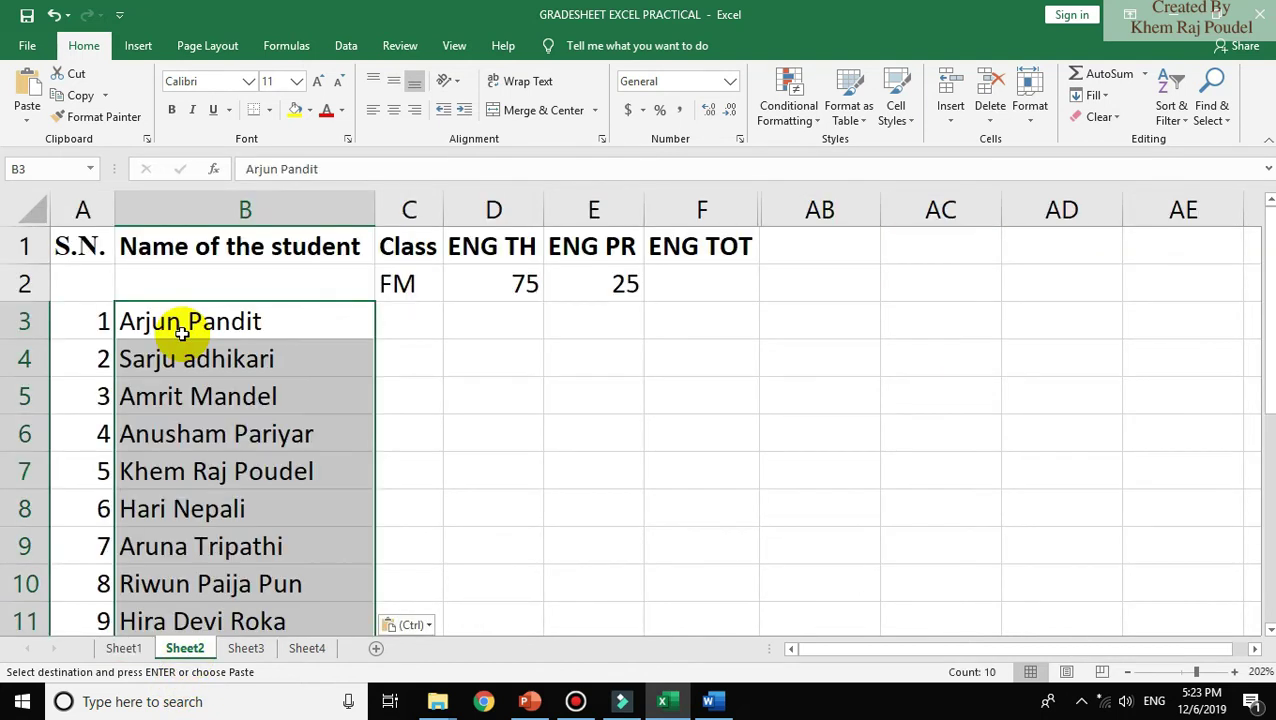
- Capitalize the first letter of the second student's surname in B4 to 'A'
left_click(182, 333)
left_click(189, 366)
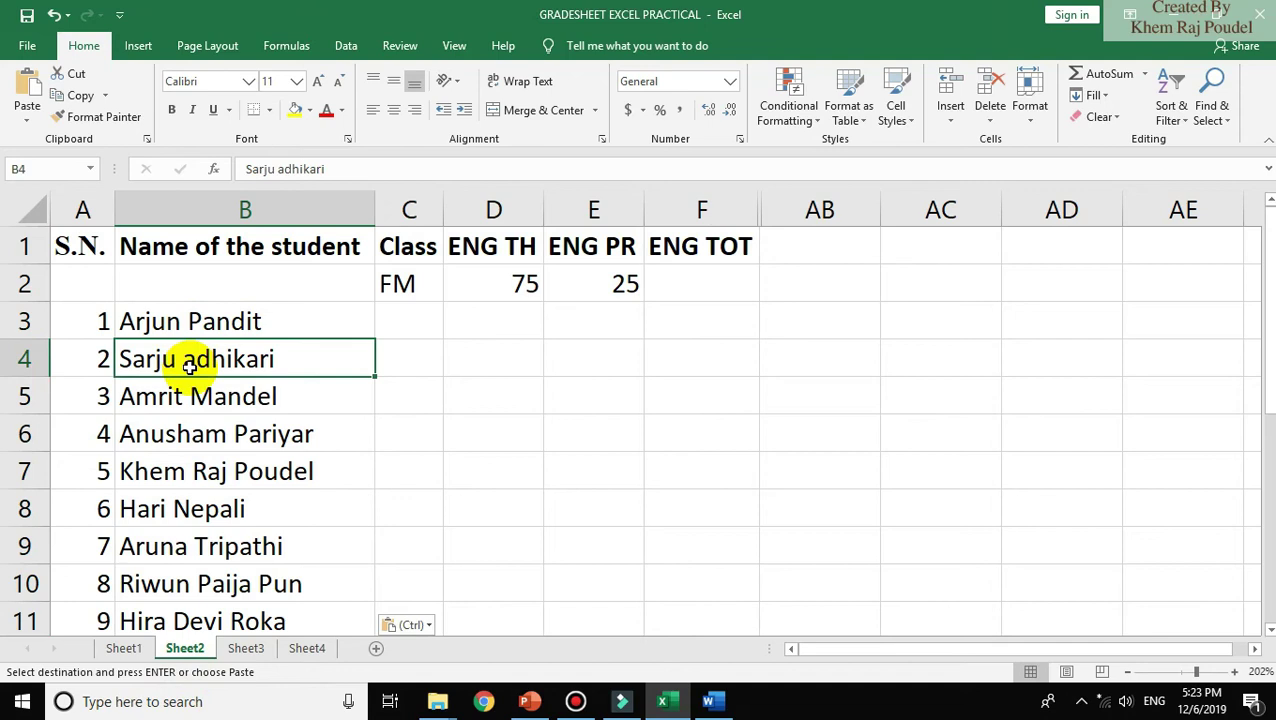
left_click(284, 169)
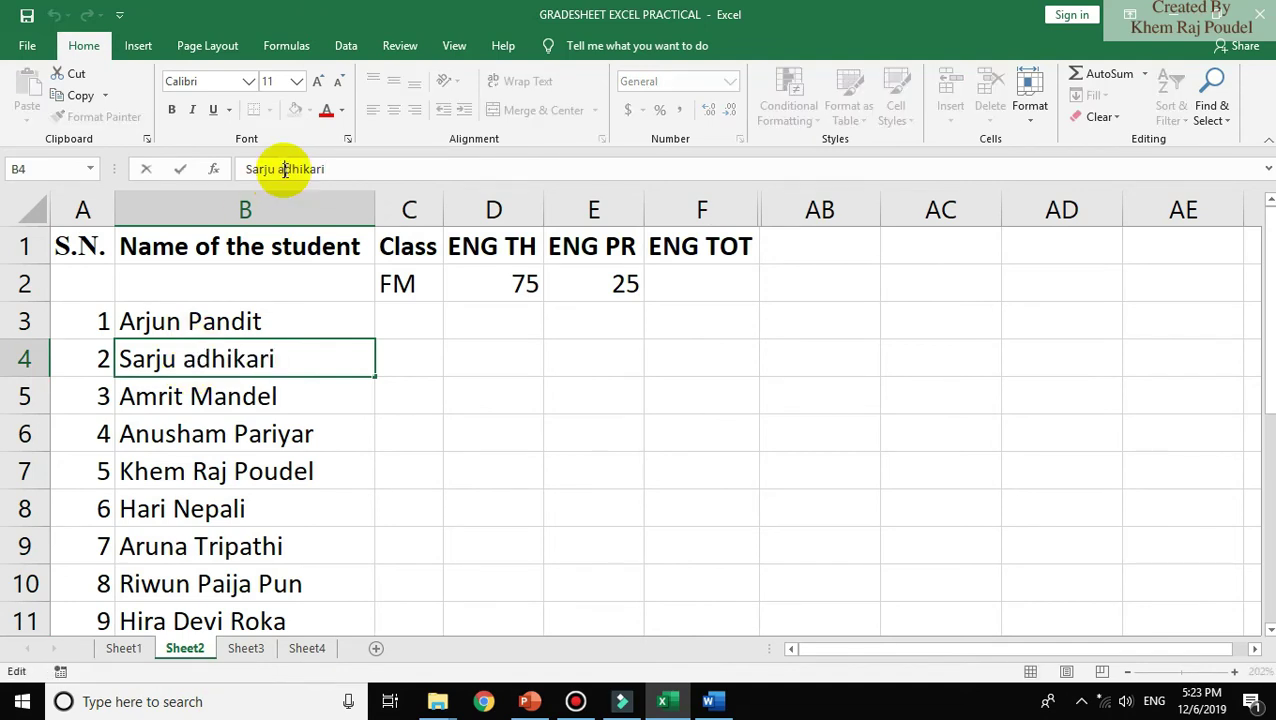
key("BackSpace")
type("A")
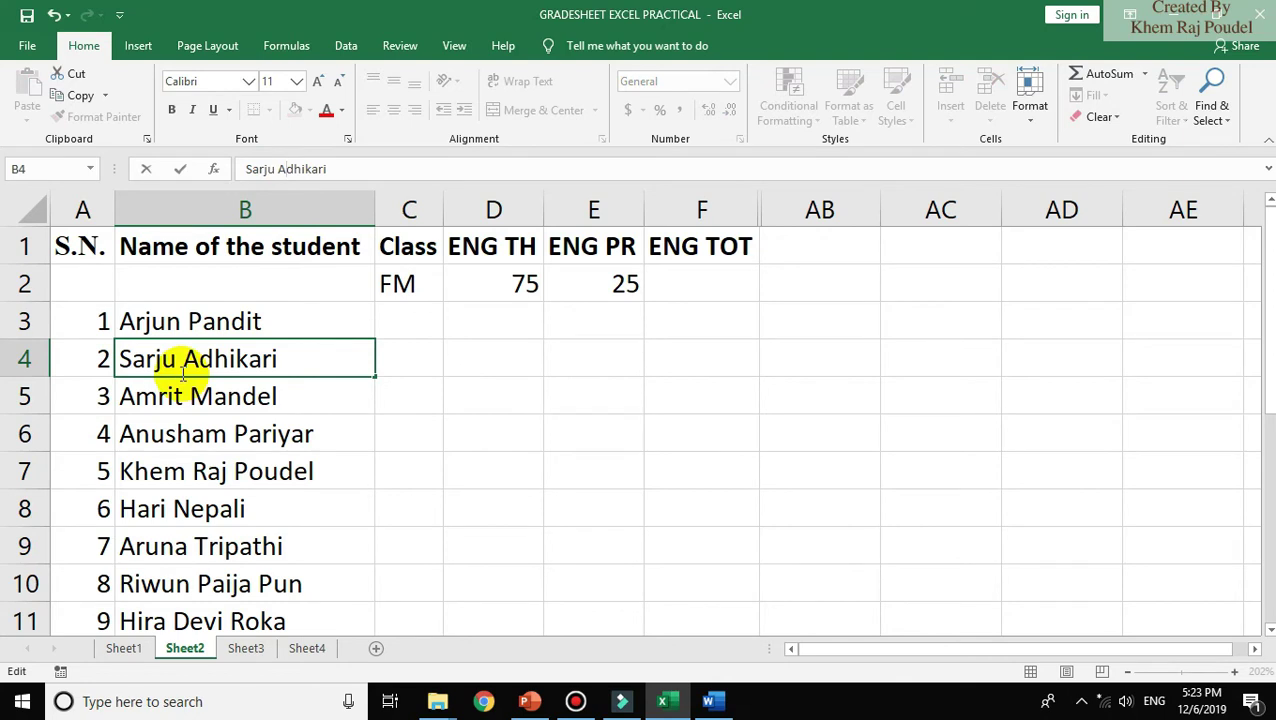
left_click(218, 437)
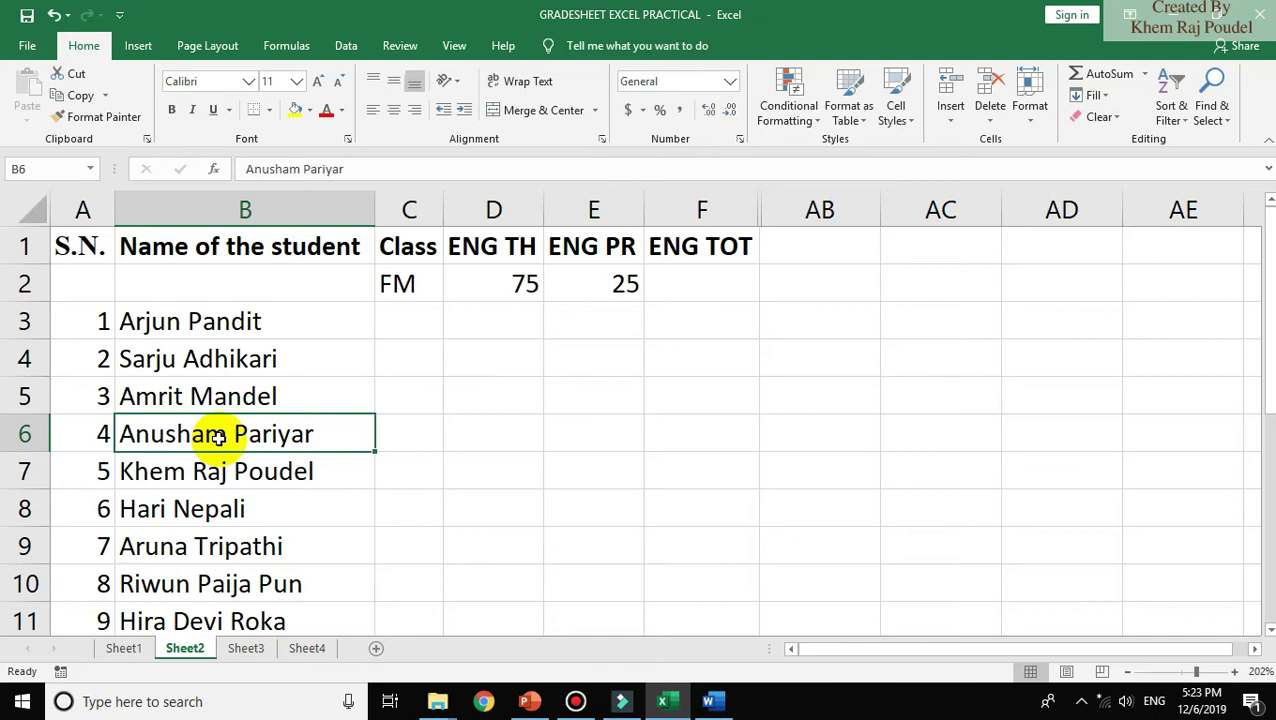
- Check the Name Box addresses of cells B5, B7, C5 and C6
left_click(418, 434)
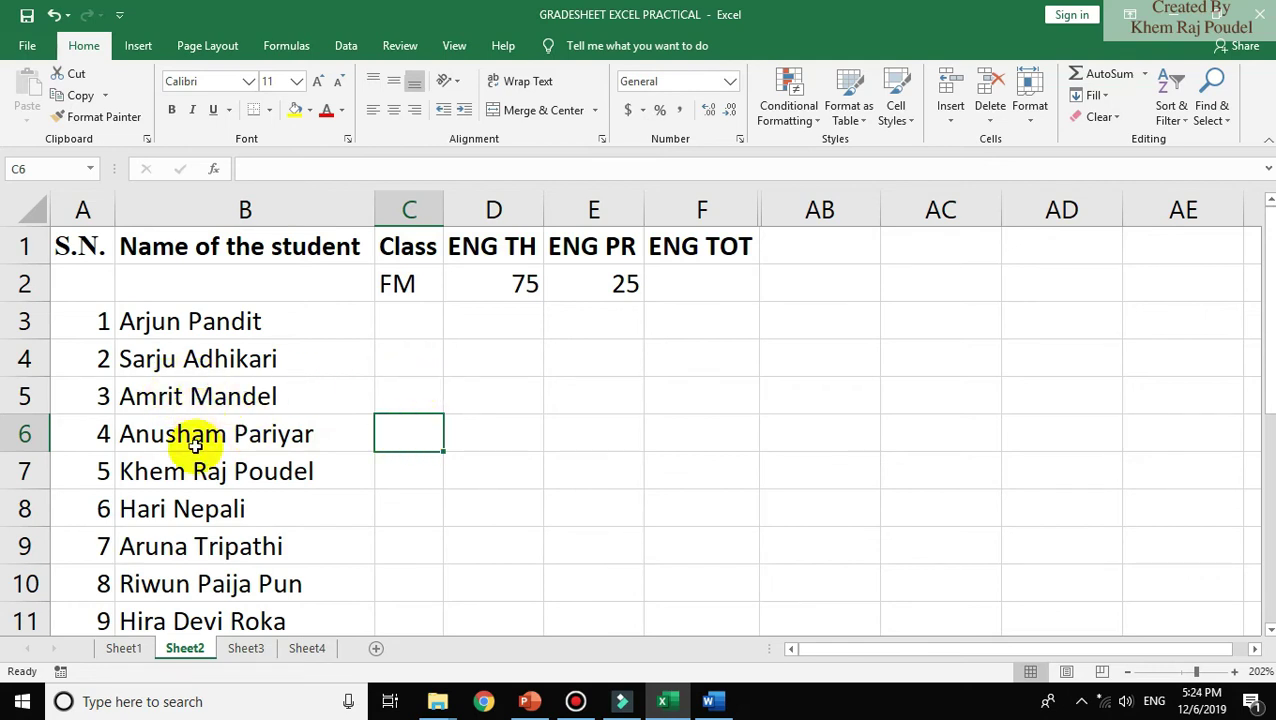
left_click(211, 396)
left_click(23, 168)
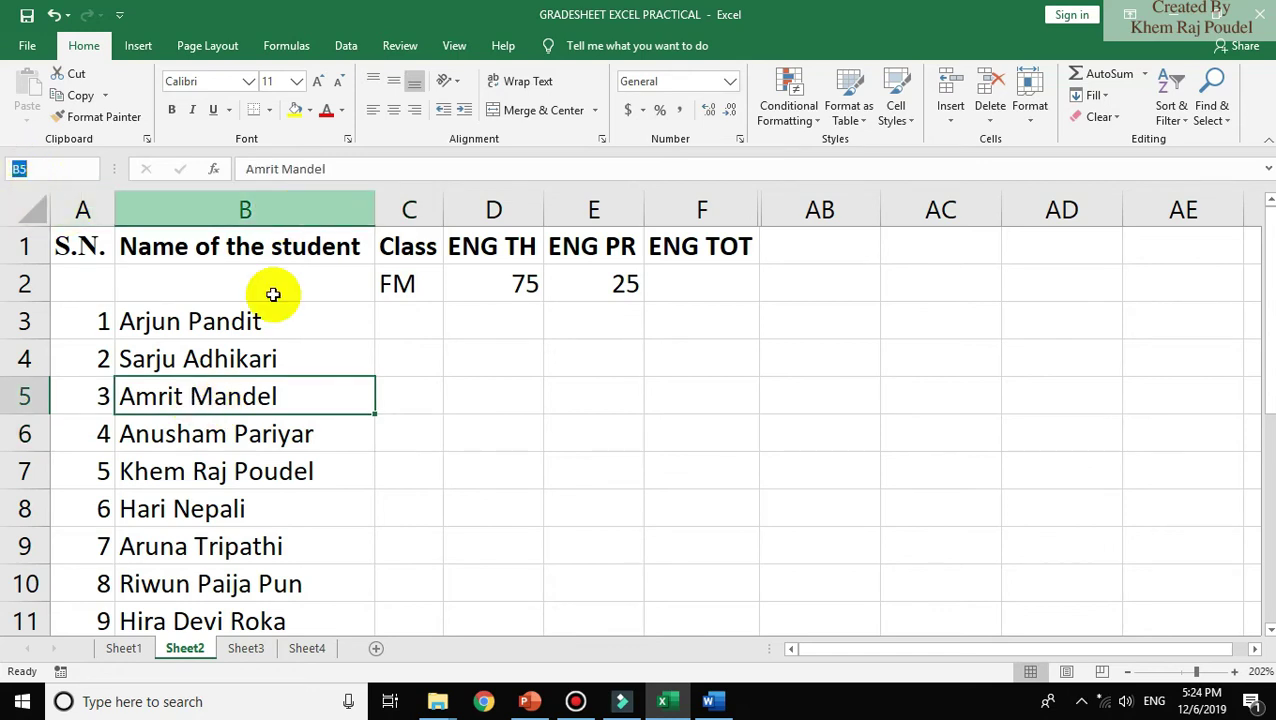
left_click(278, 471)
left_click(48, 166)
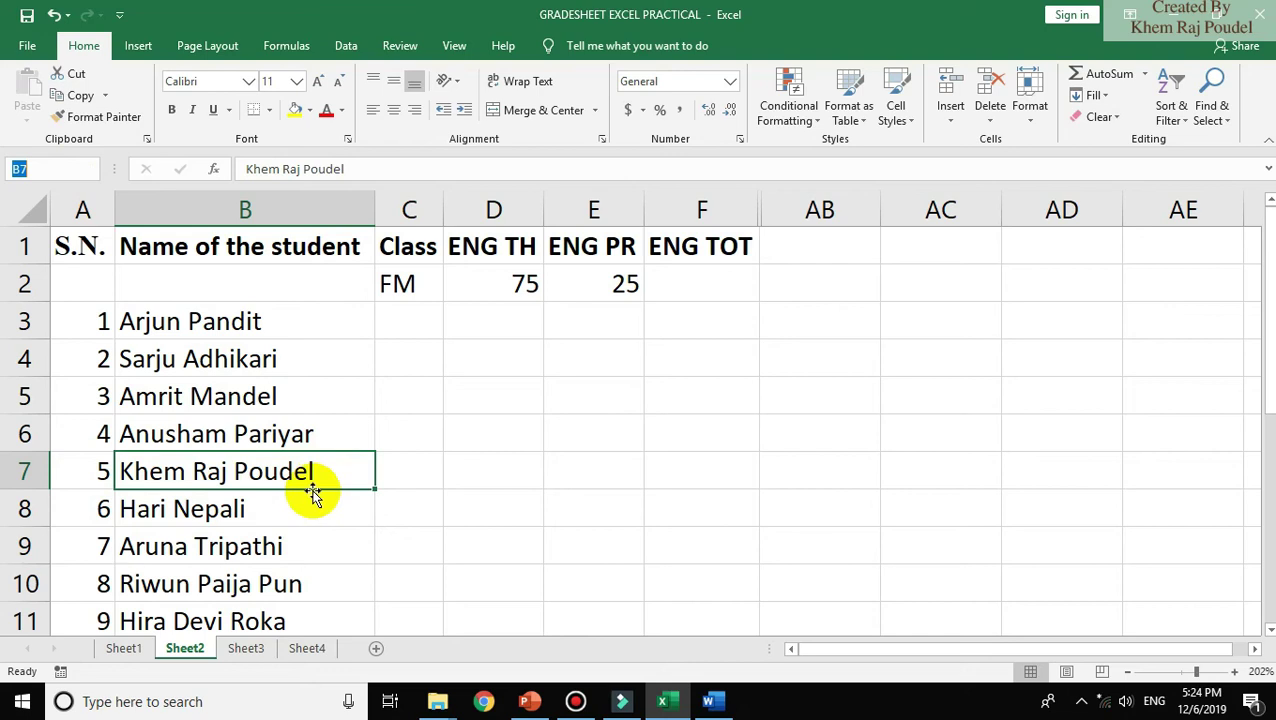
left_click(431, 397)
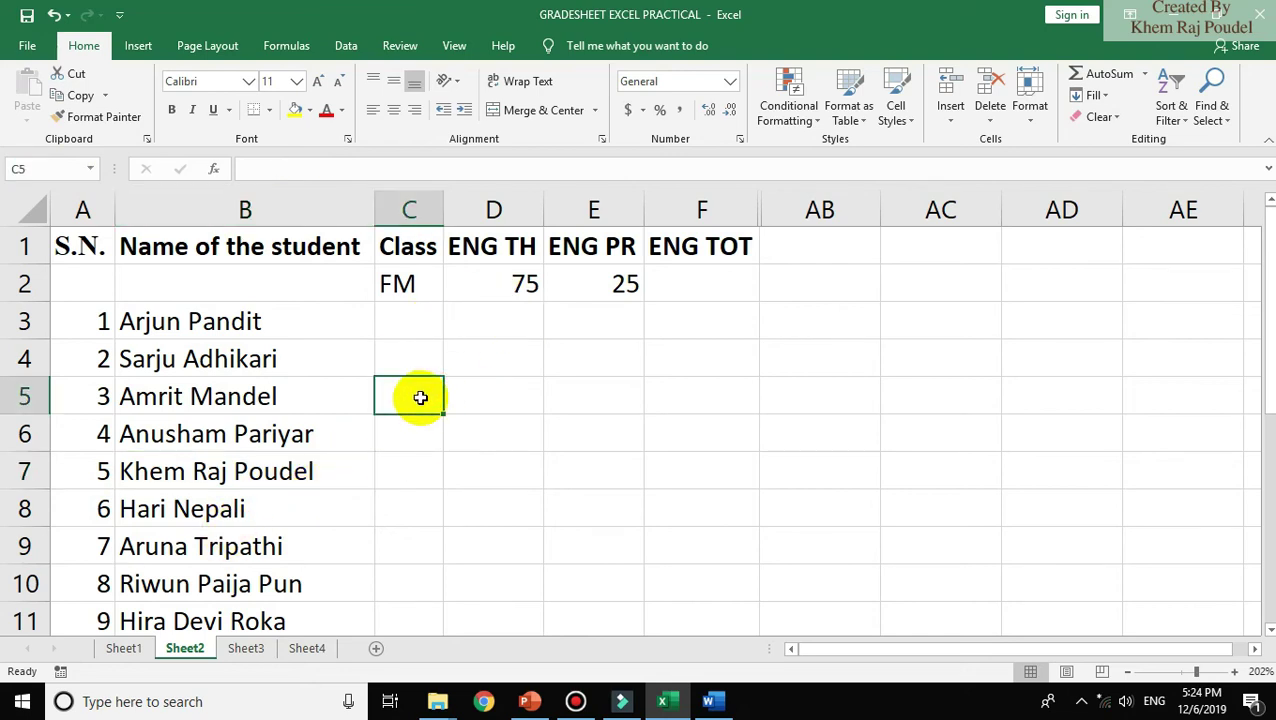
left_click(42, 169)
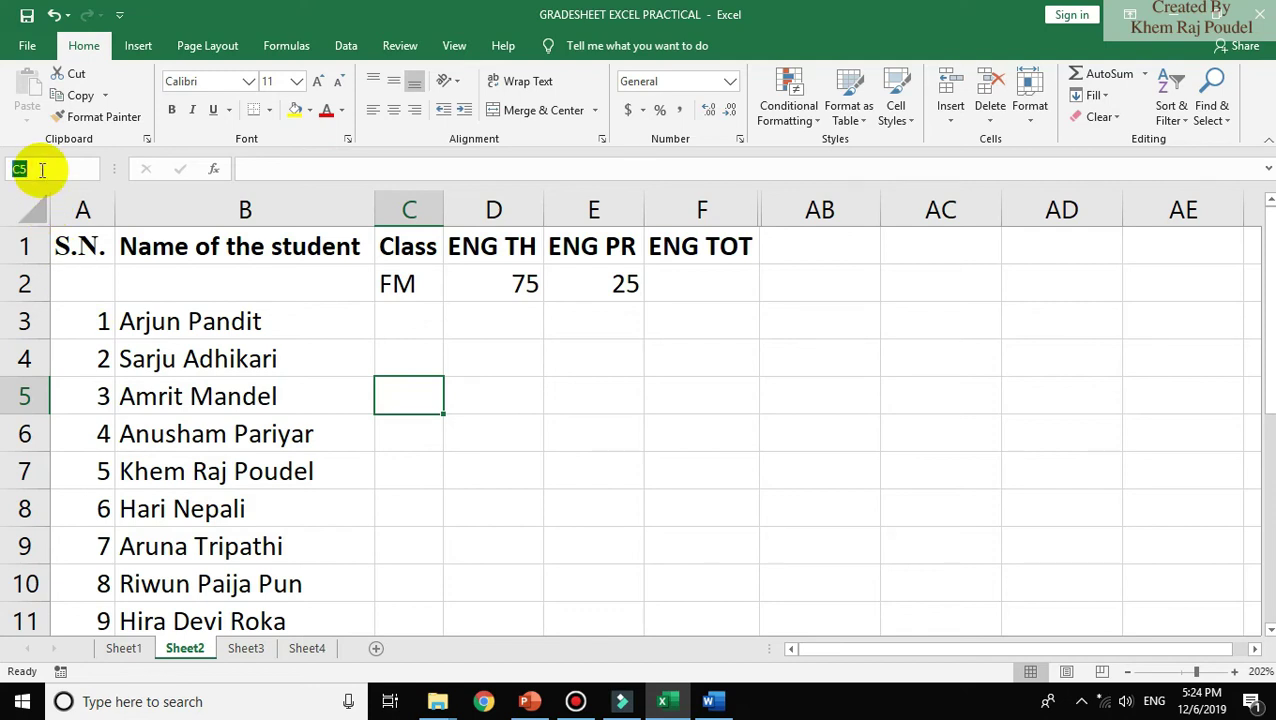
left_click(263, 168)
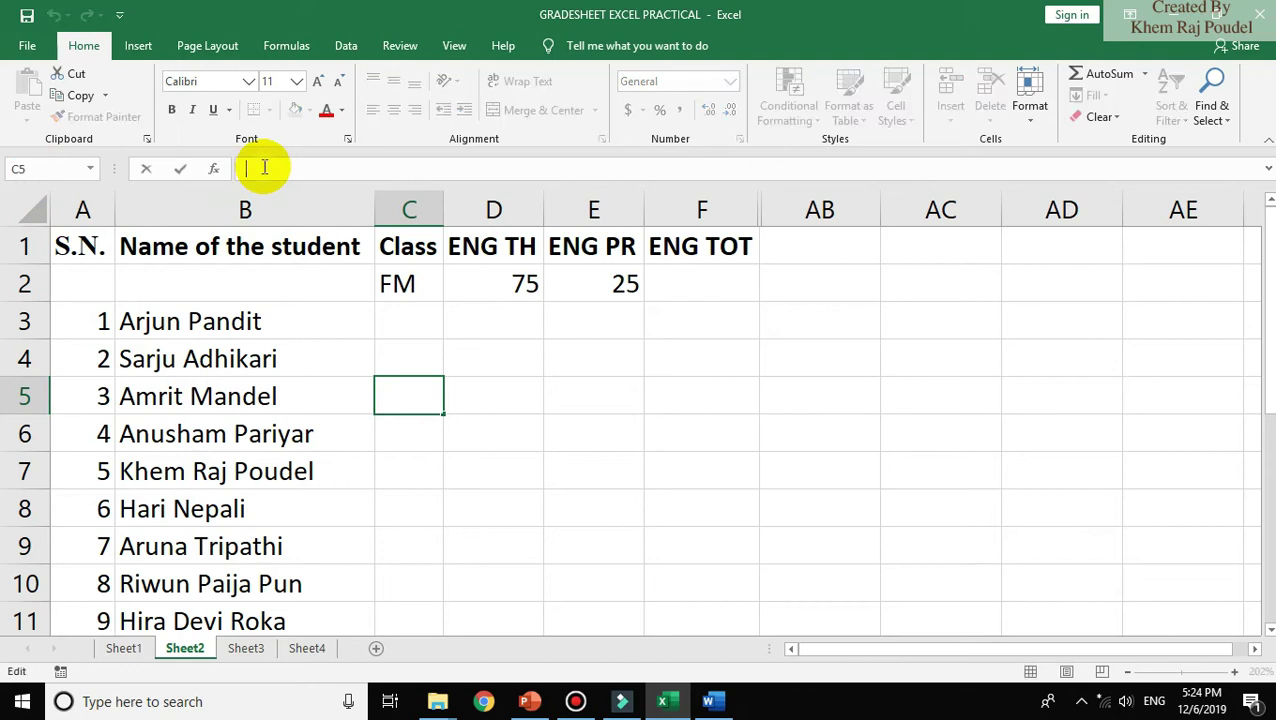
left_click(395, 313)
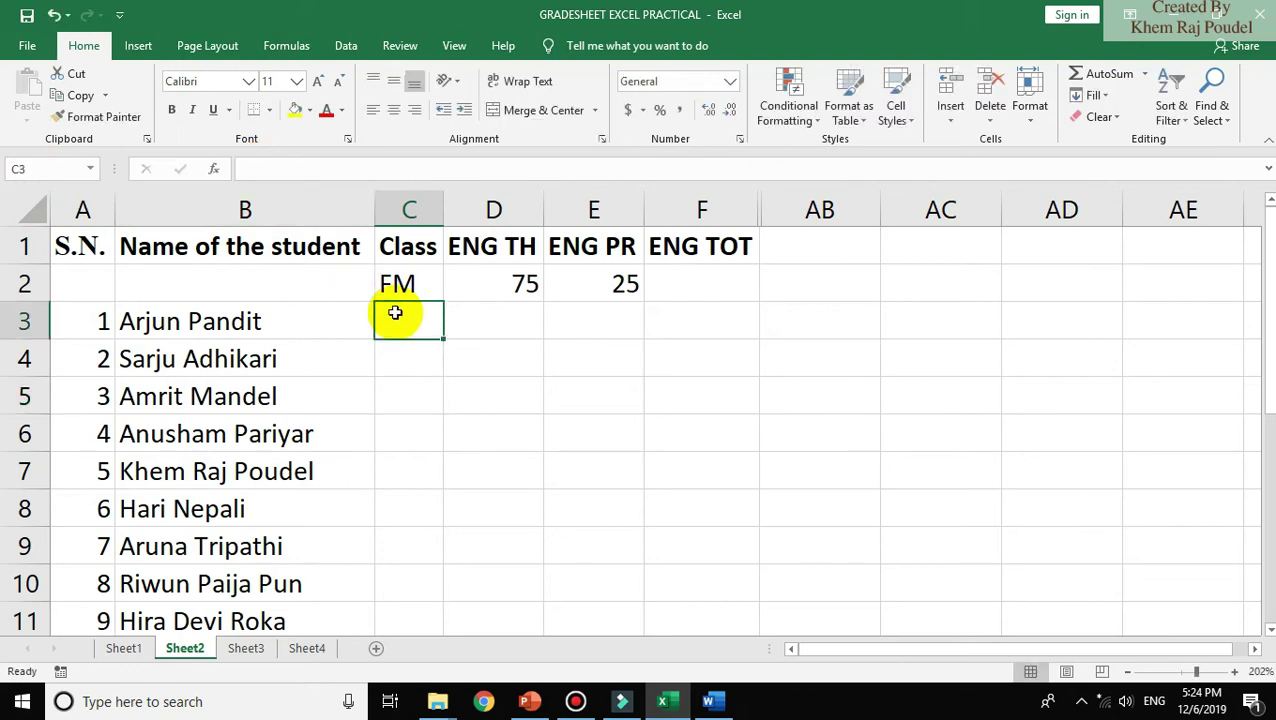
- Enter 10 in C3 and fill it down the Class column for the first students
type("10")
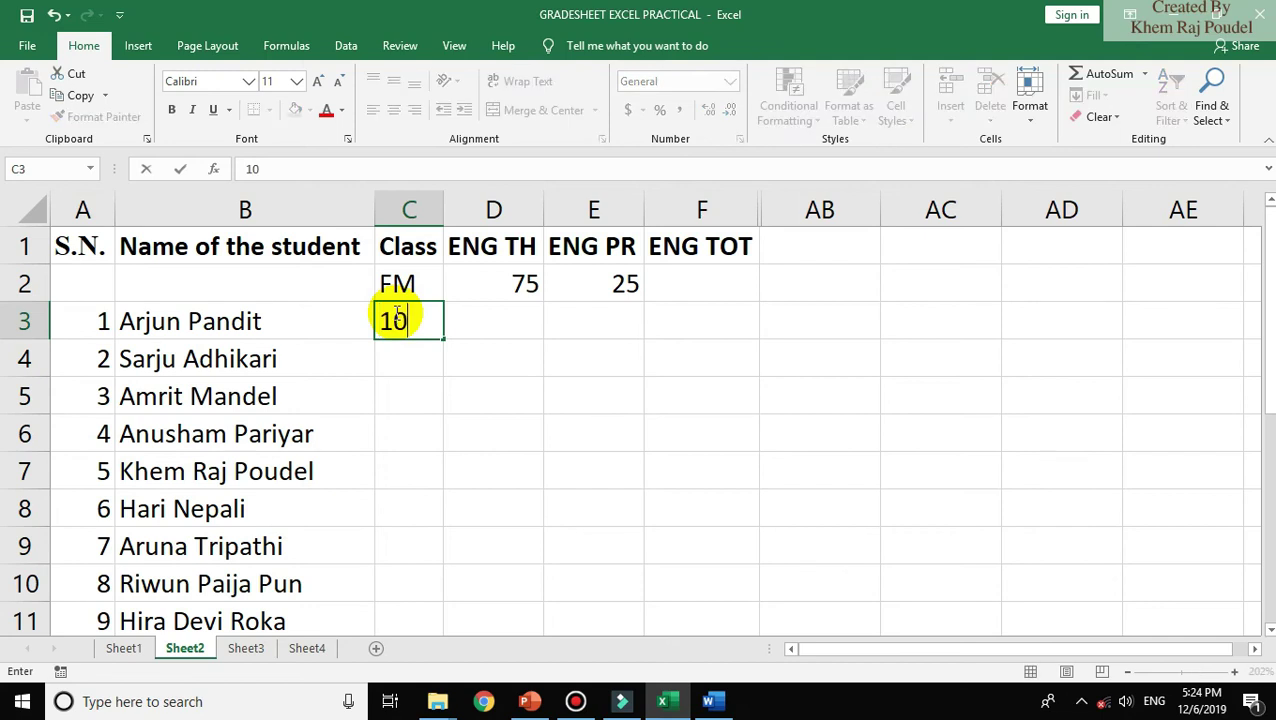
key("F2")
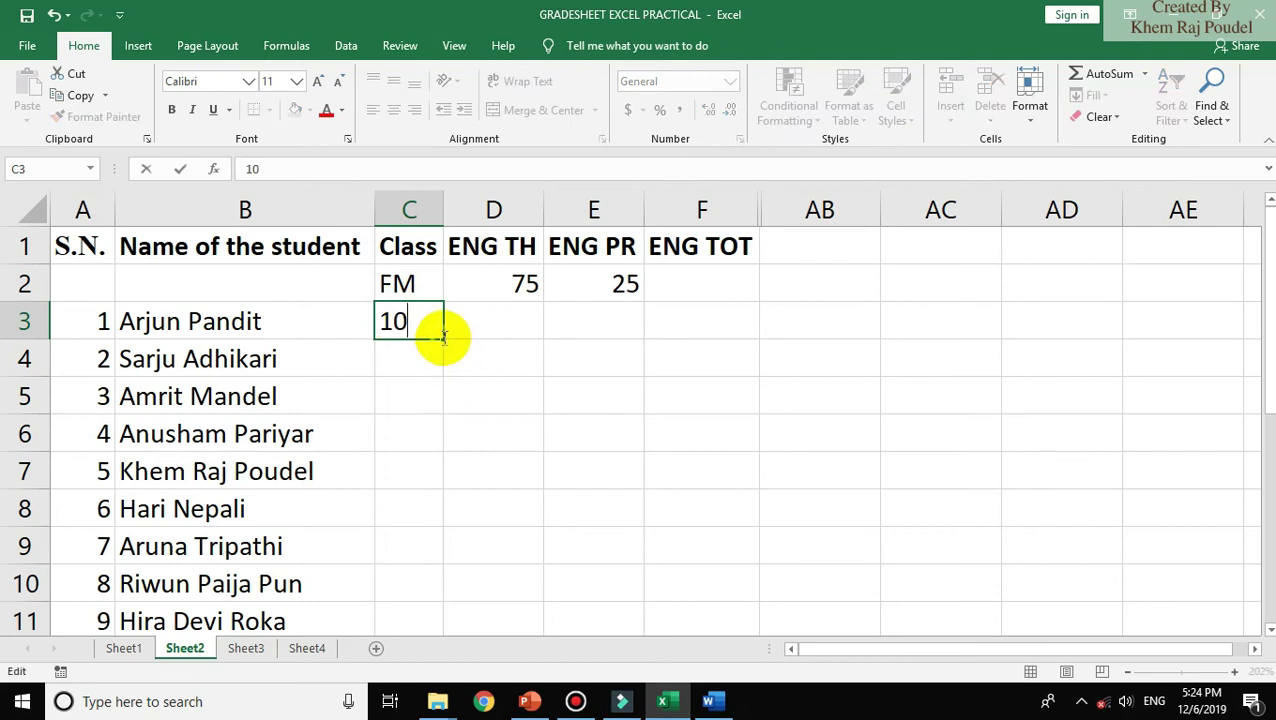
left_click(443, 337)
double_click(443, 338)
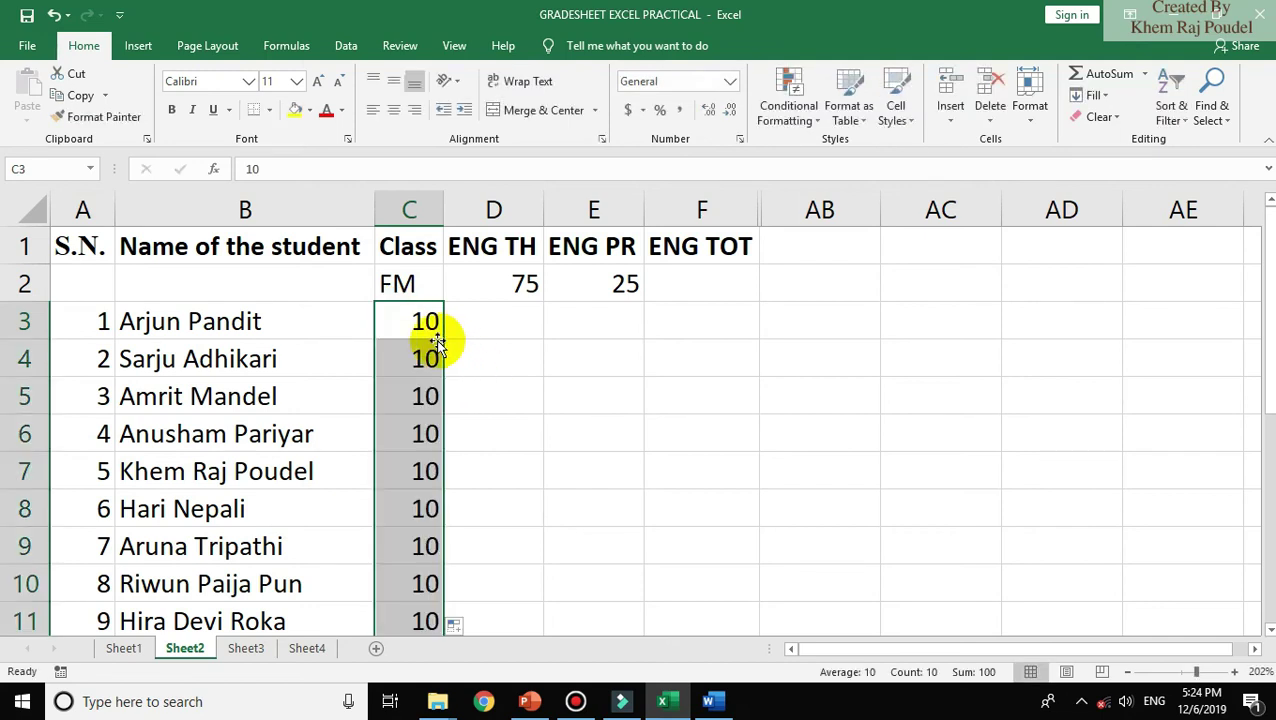
key("ctrl+z")
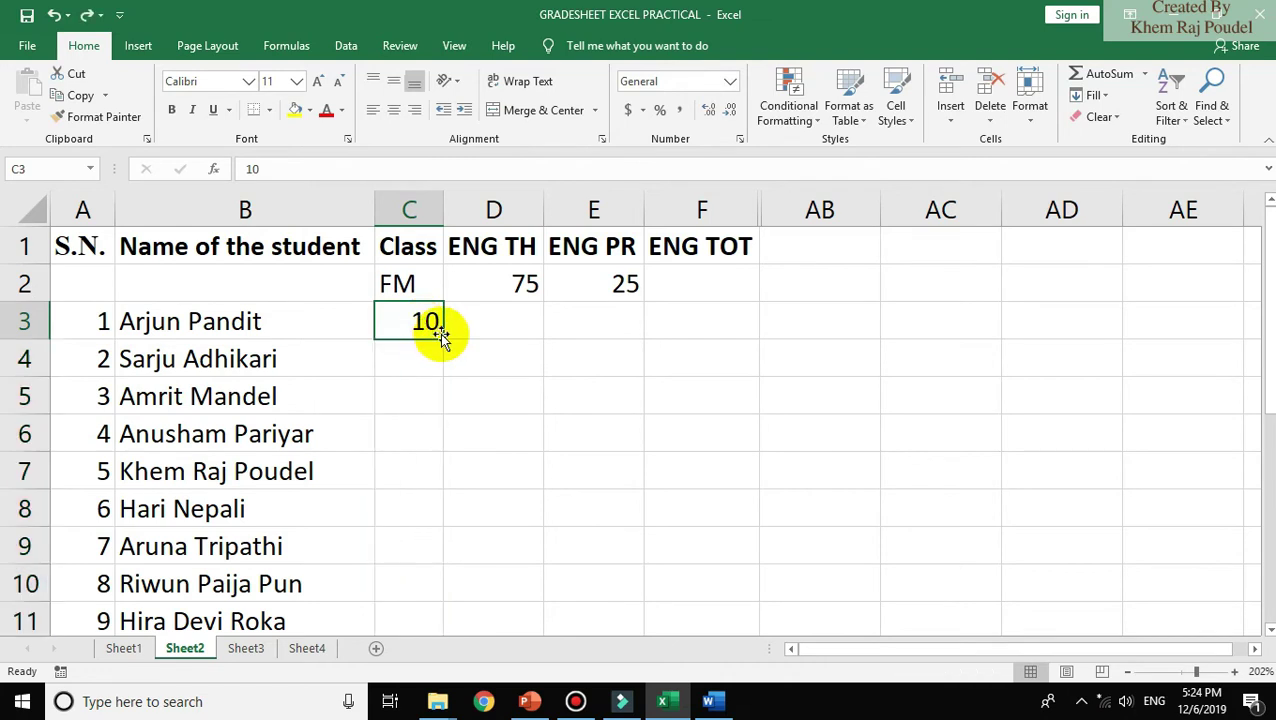
left_click_drag(445, 340, 450, 493)
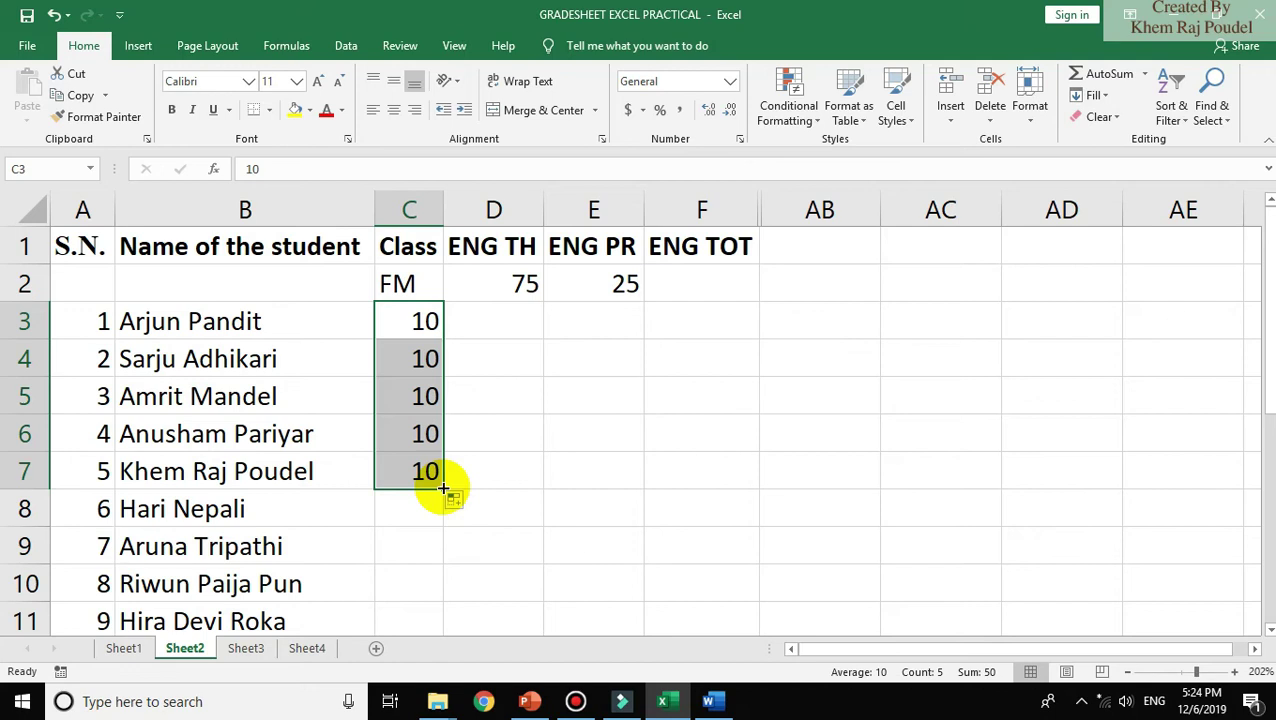
double_click(445, 490)
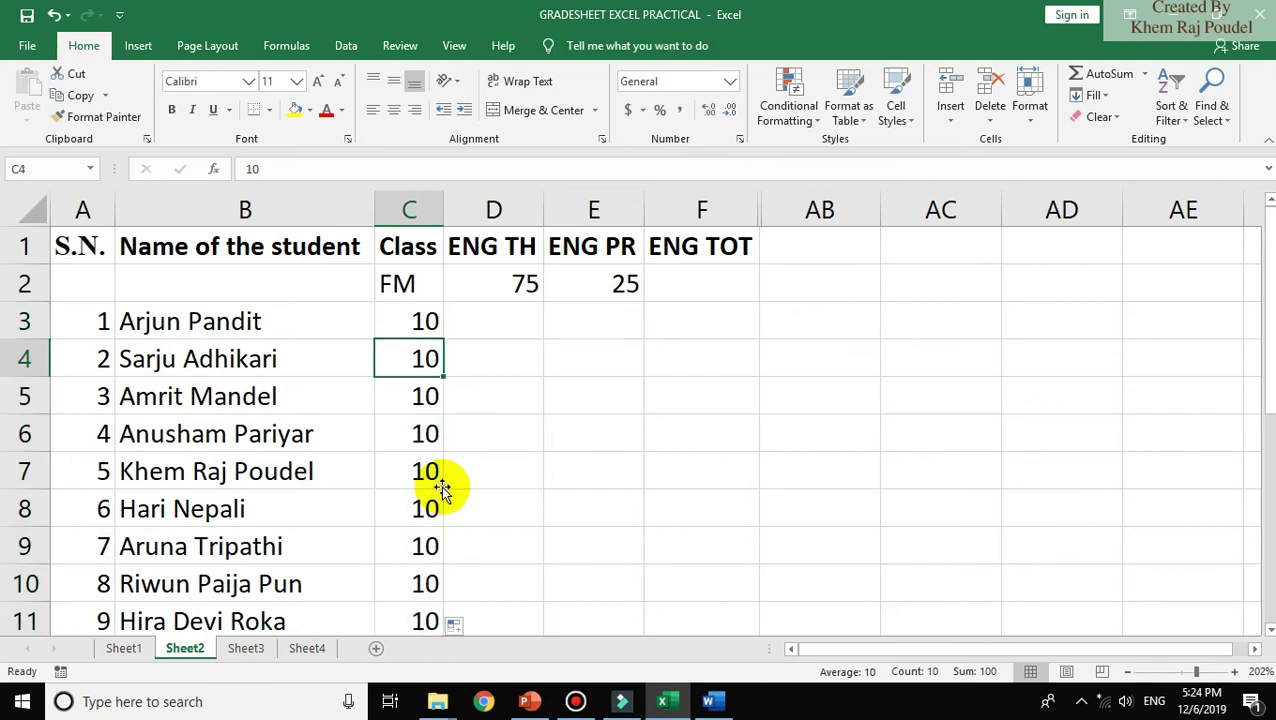
- Undo the fill and redo it with a fill-handle double-click so rows 3–12 read 10
key("Down")
key("Down")
key("Down")
key("Up")
key("Up")
key("Up")
key("Up")
key("Up")
key("Up")
key("Up")
key("Up")
key("Right")
key("Down")
key("Down")
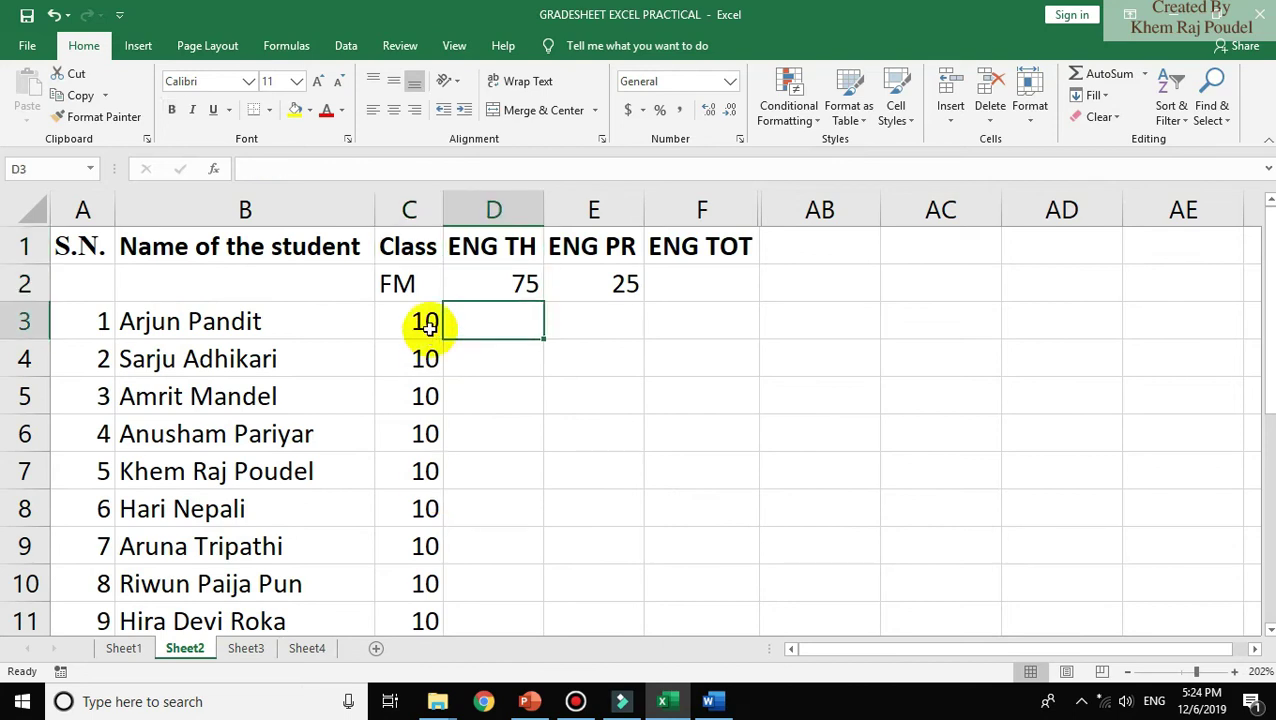
key("ctrl+z")
key("ctrl+z")
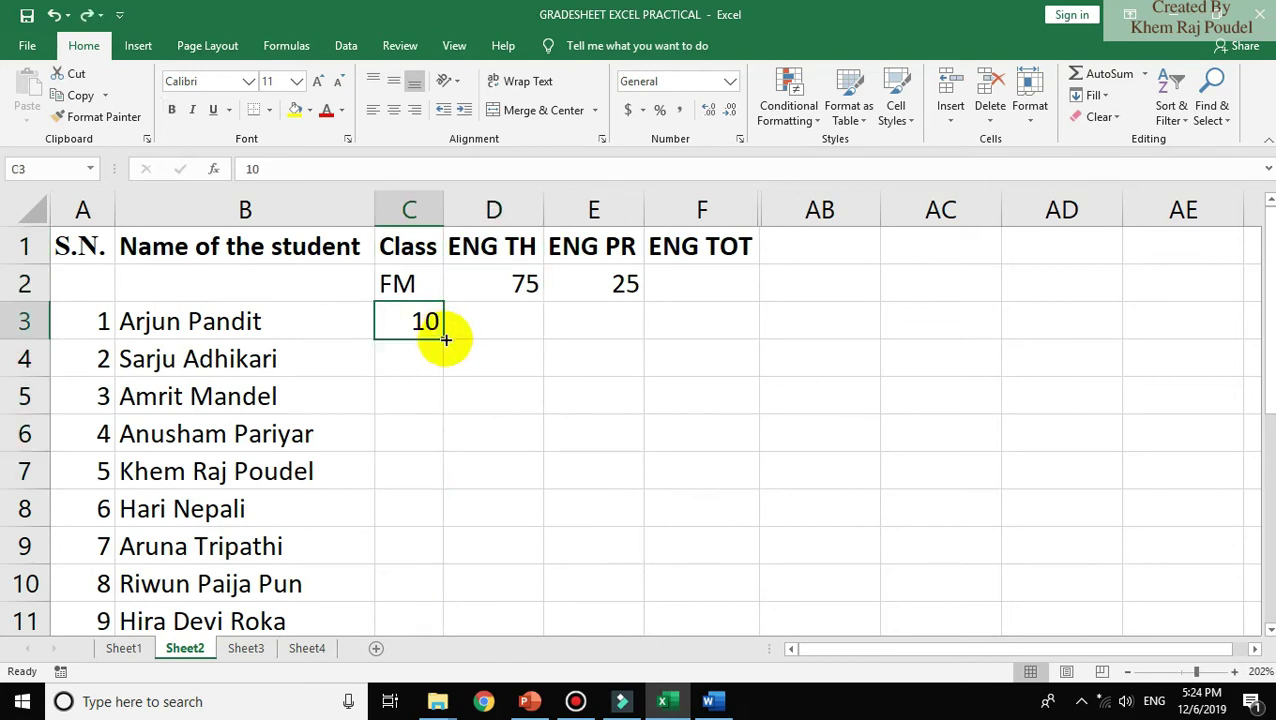
double_click(444, 340)
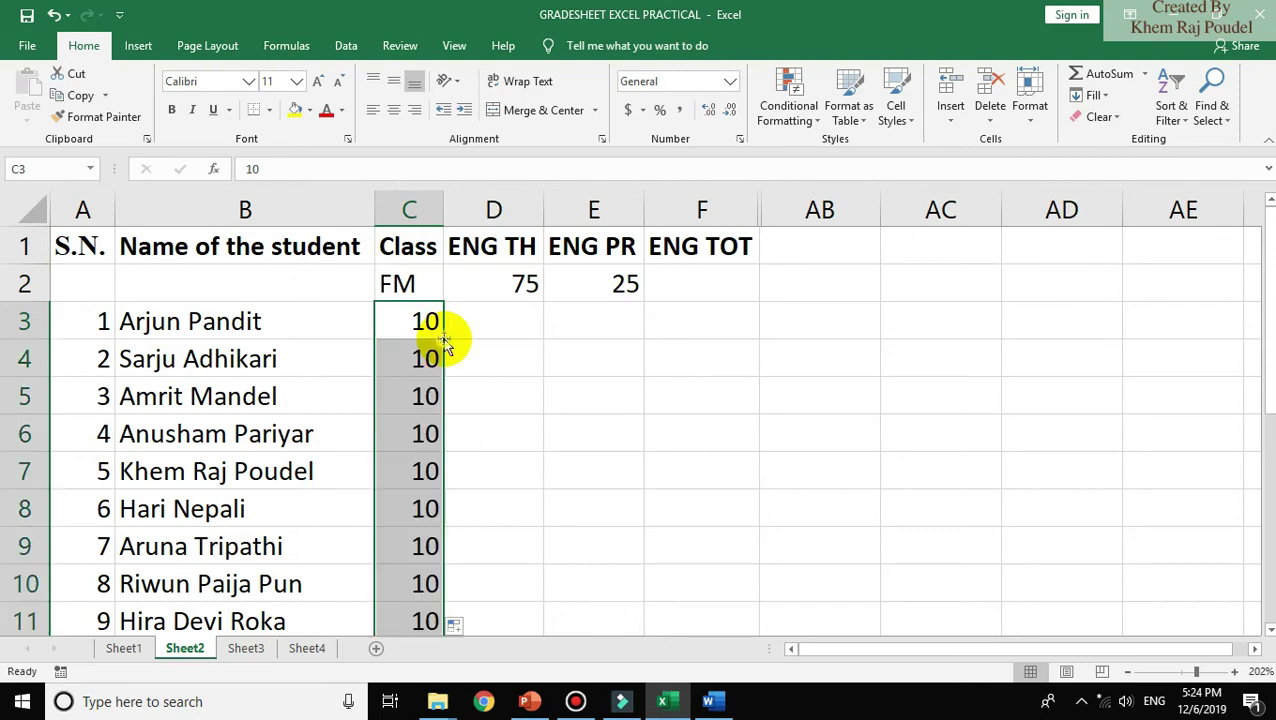
left_click(500, 325)
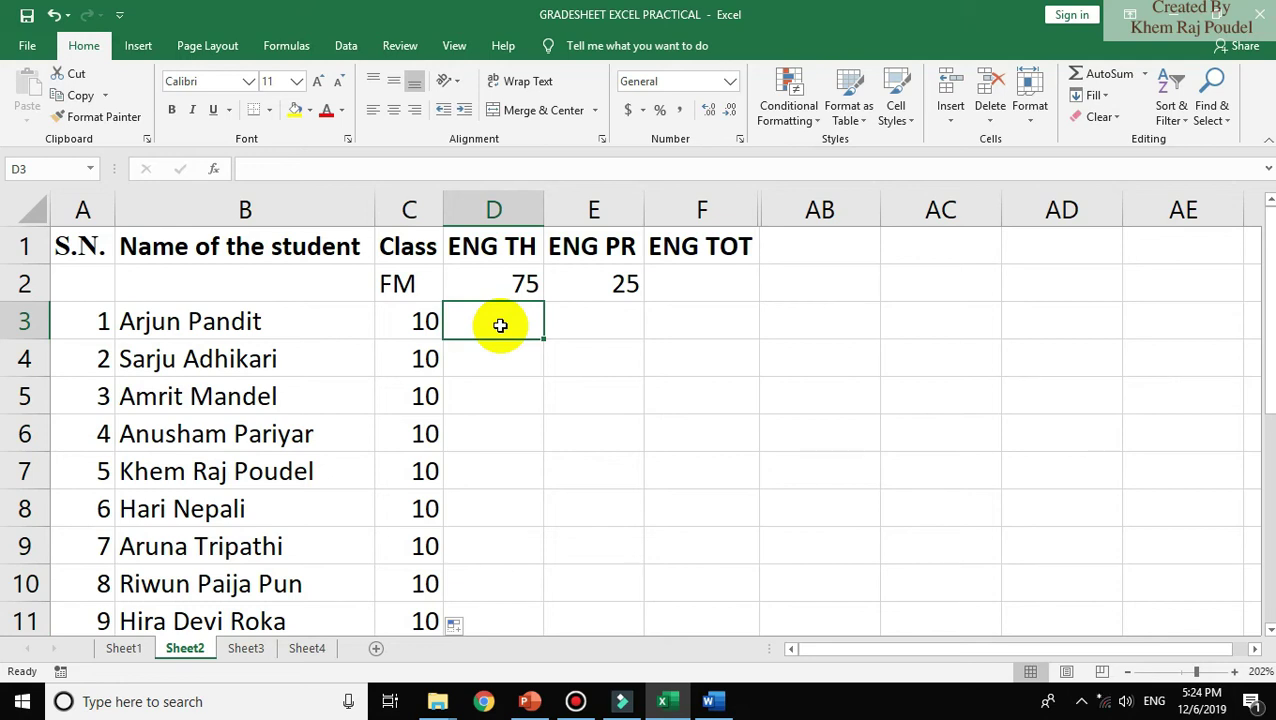
- Enter ENG TH marks 74, 72, 45, 56, 14 and 12 for the first six students
type("74")
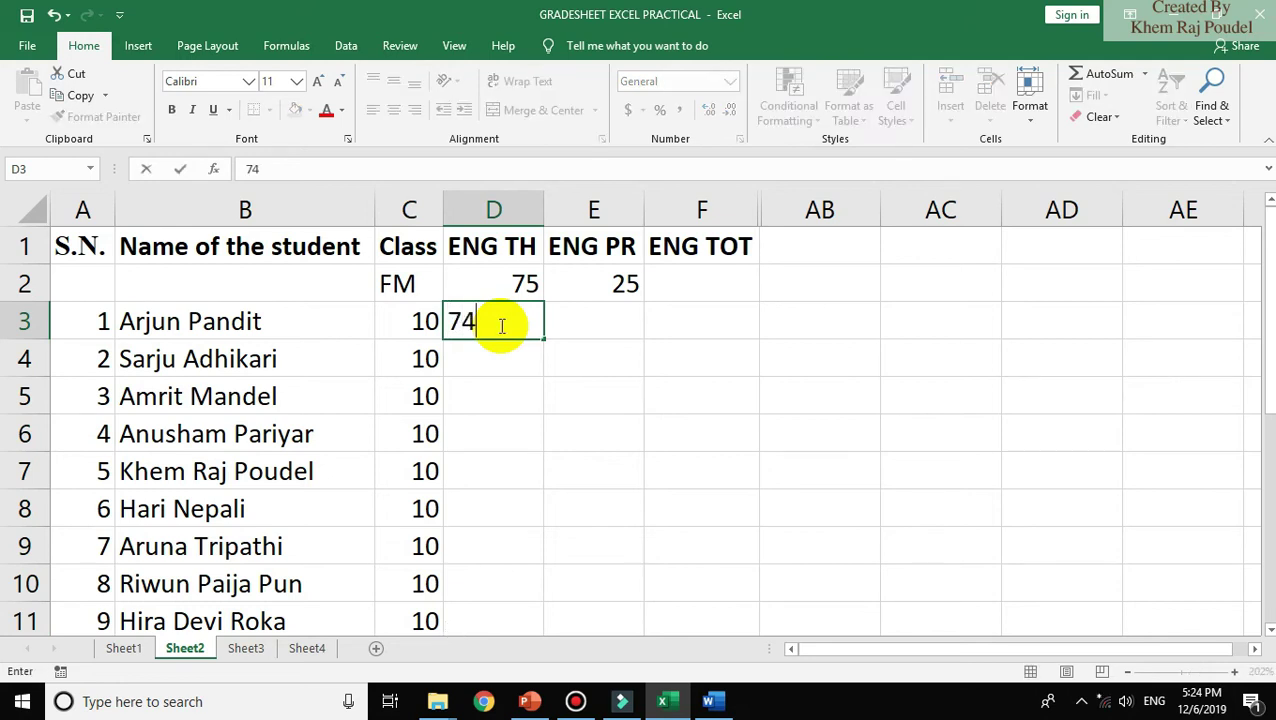
key("Return")
type("7")
type("6")
key("BackSpace")
type("2")
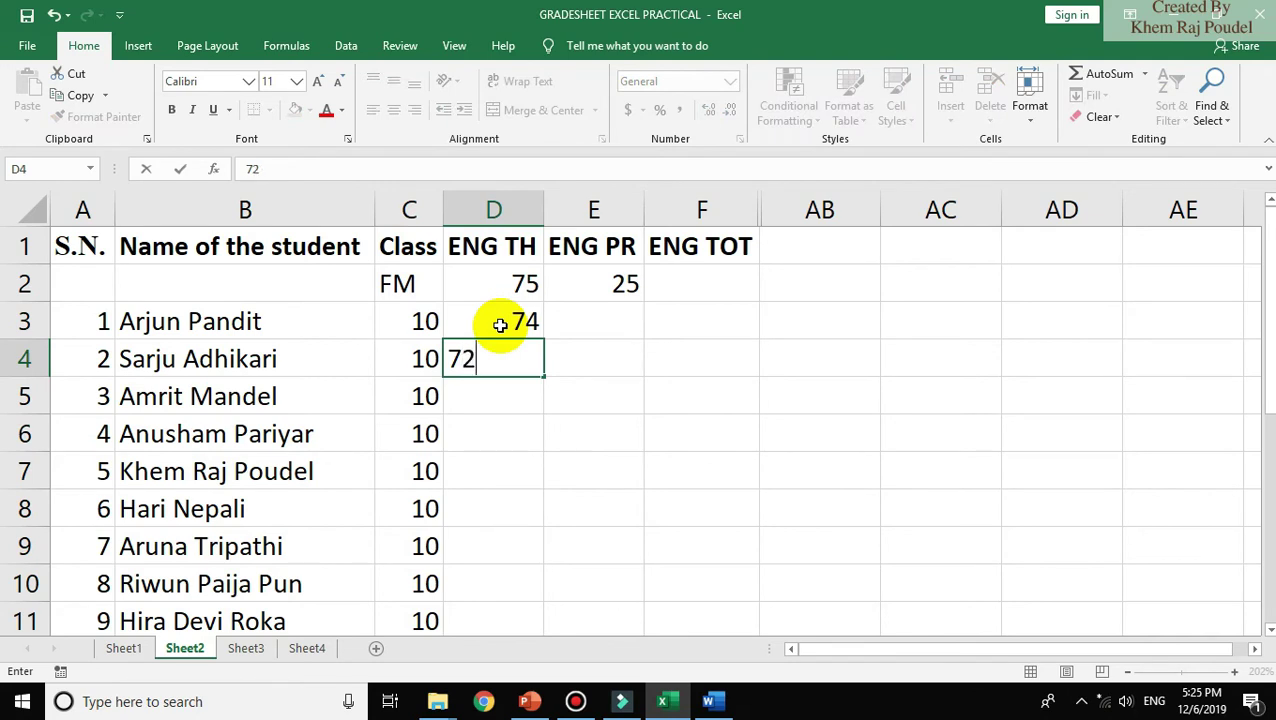
key("Return")
type("45")
key("Return")
type("5")
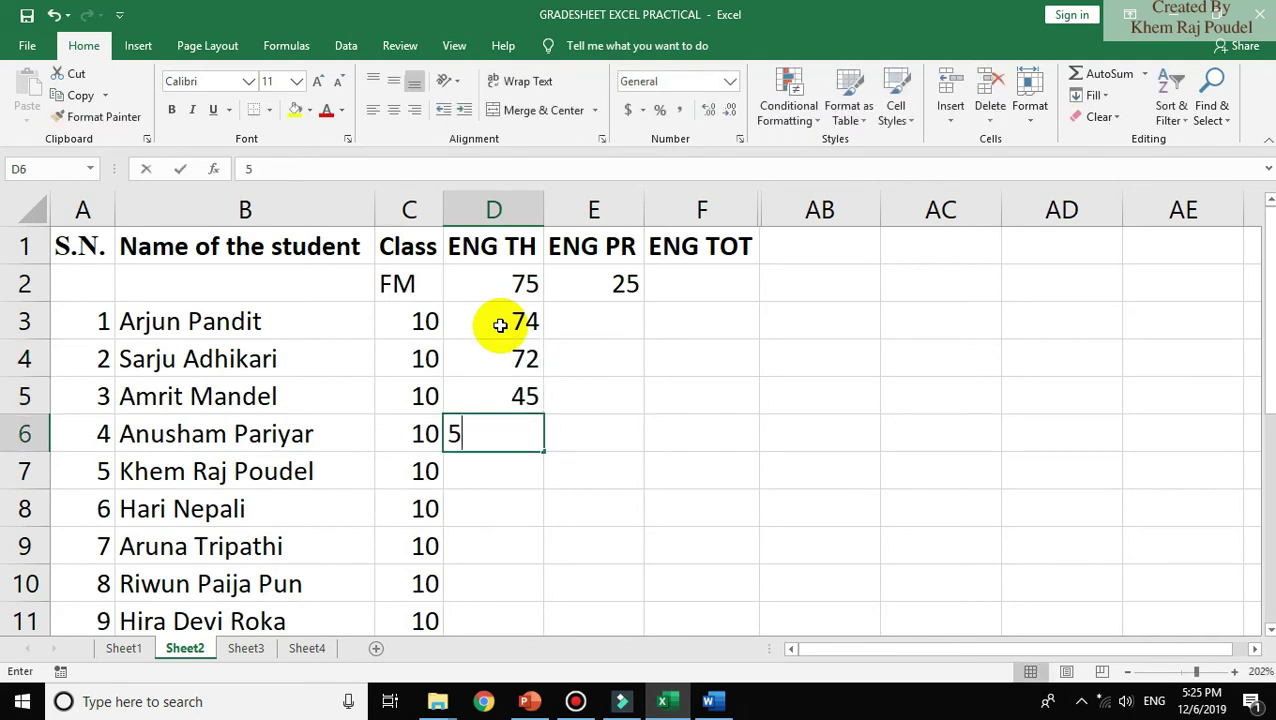
type("6")
key("Return")
type("14")
key("Return")
type("12")
key("Return")
- Enter ENG TH marks 8, 72, 37 and 66 for the last four students
key("F2")
type("8")
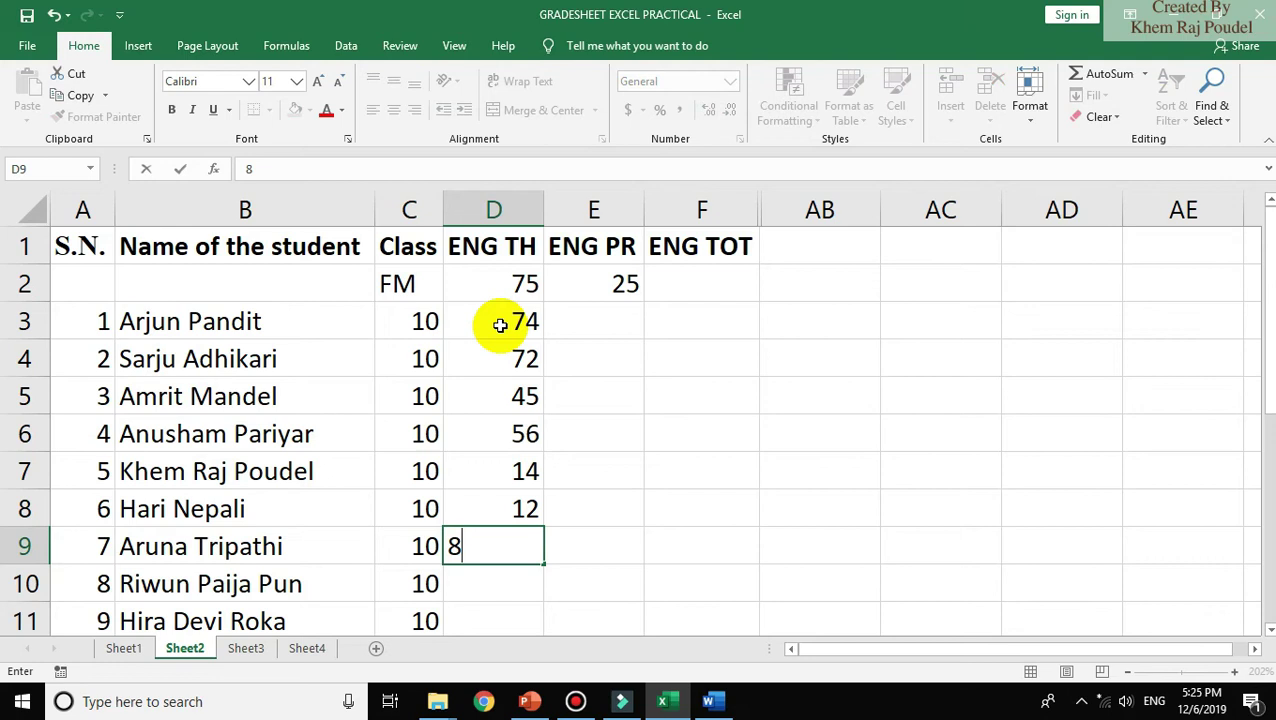
key("Return")
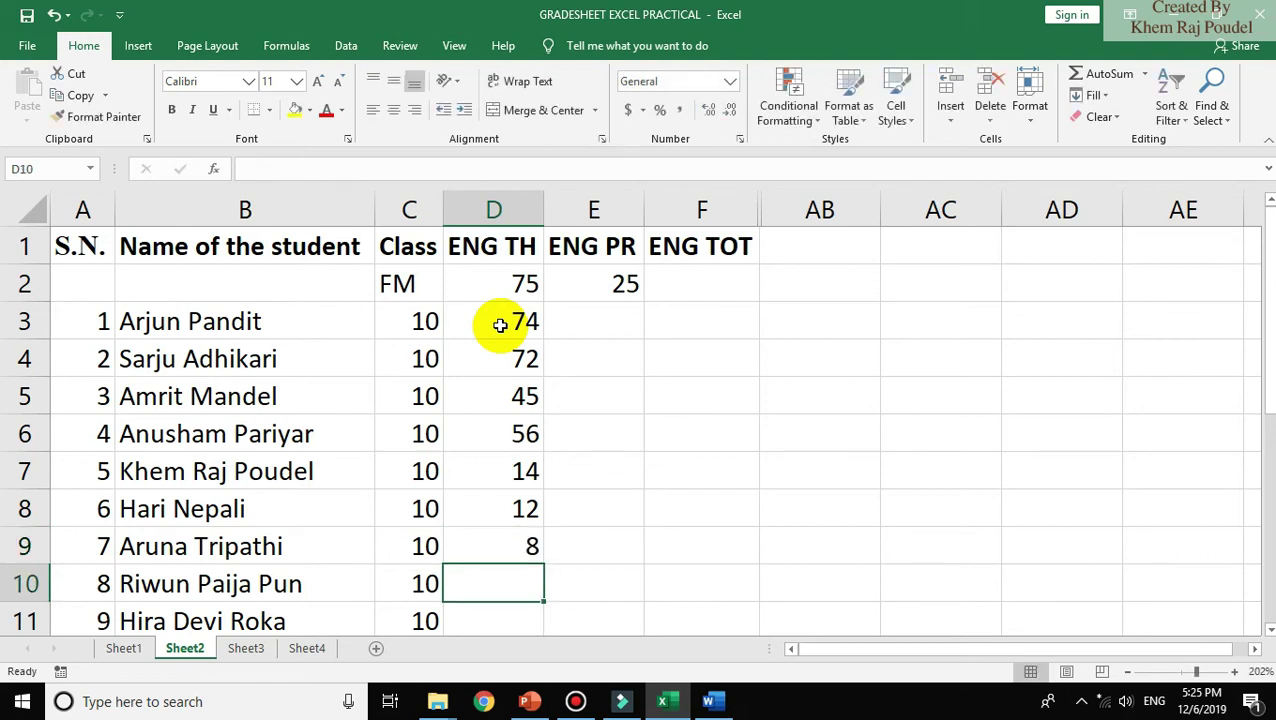
type("72")
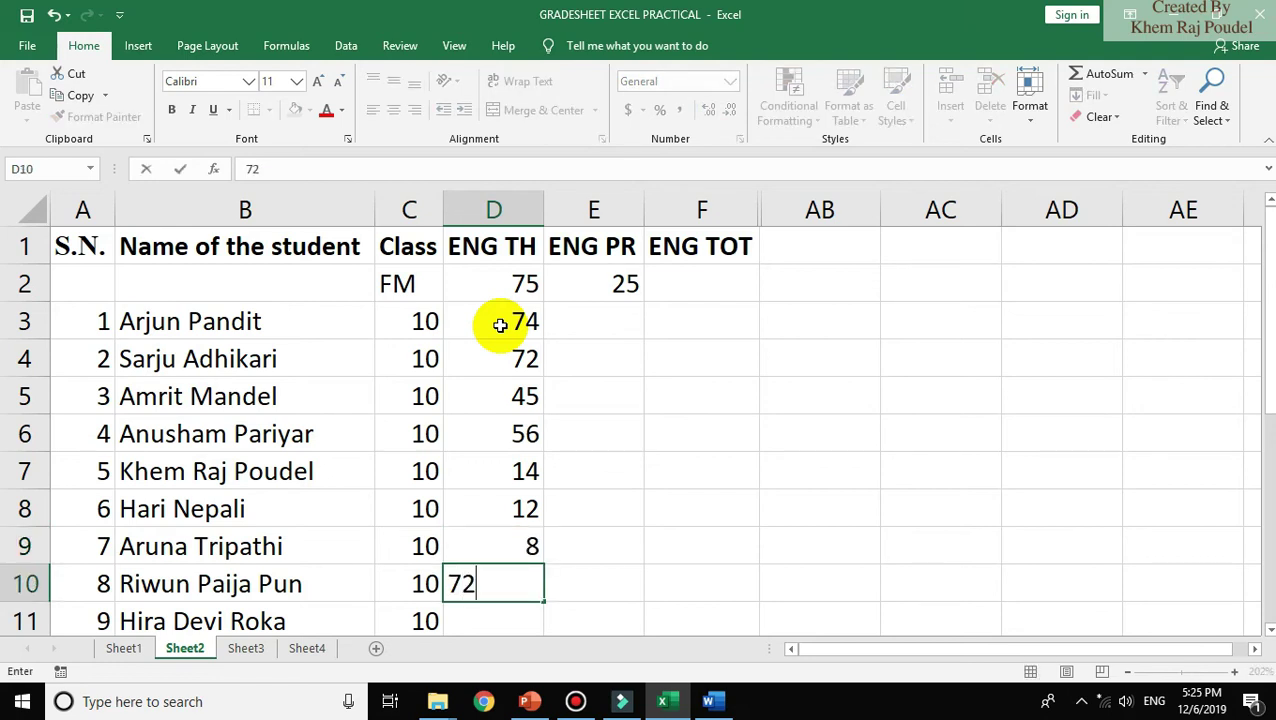
key("Return")
type("37")
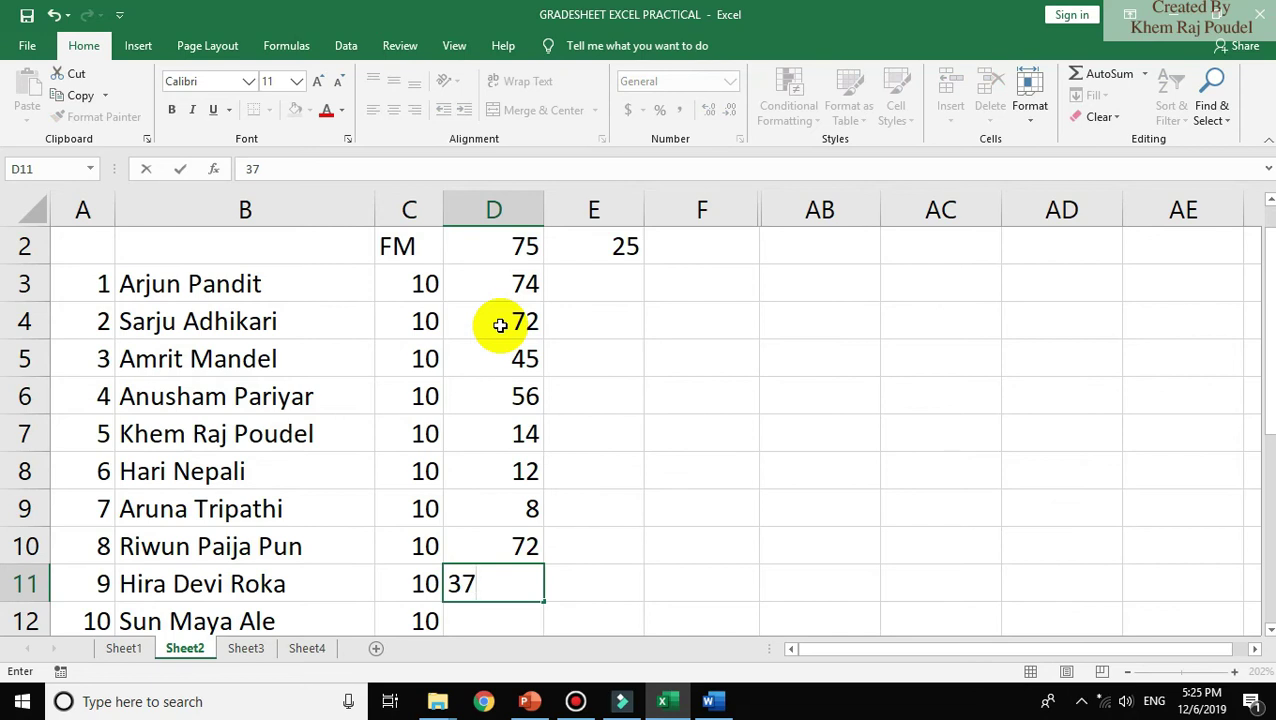
key("Return")
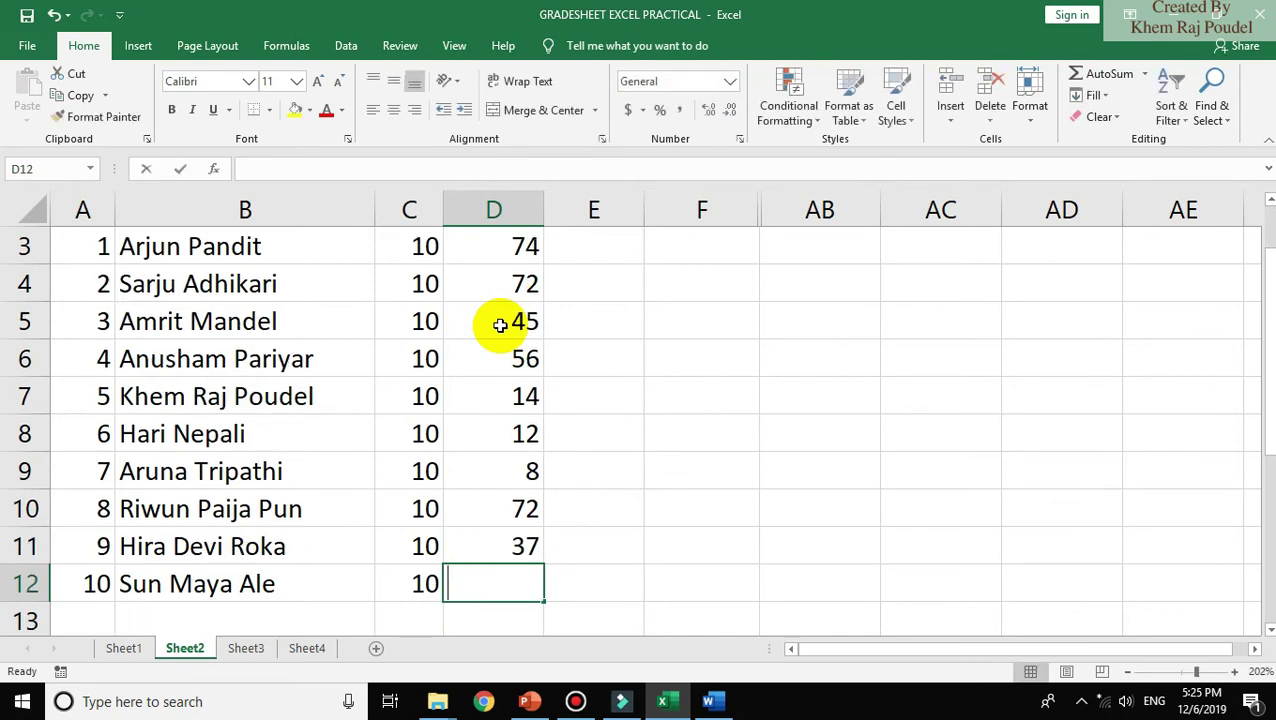
type("88")
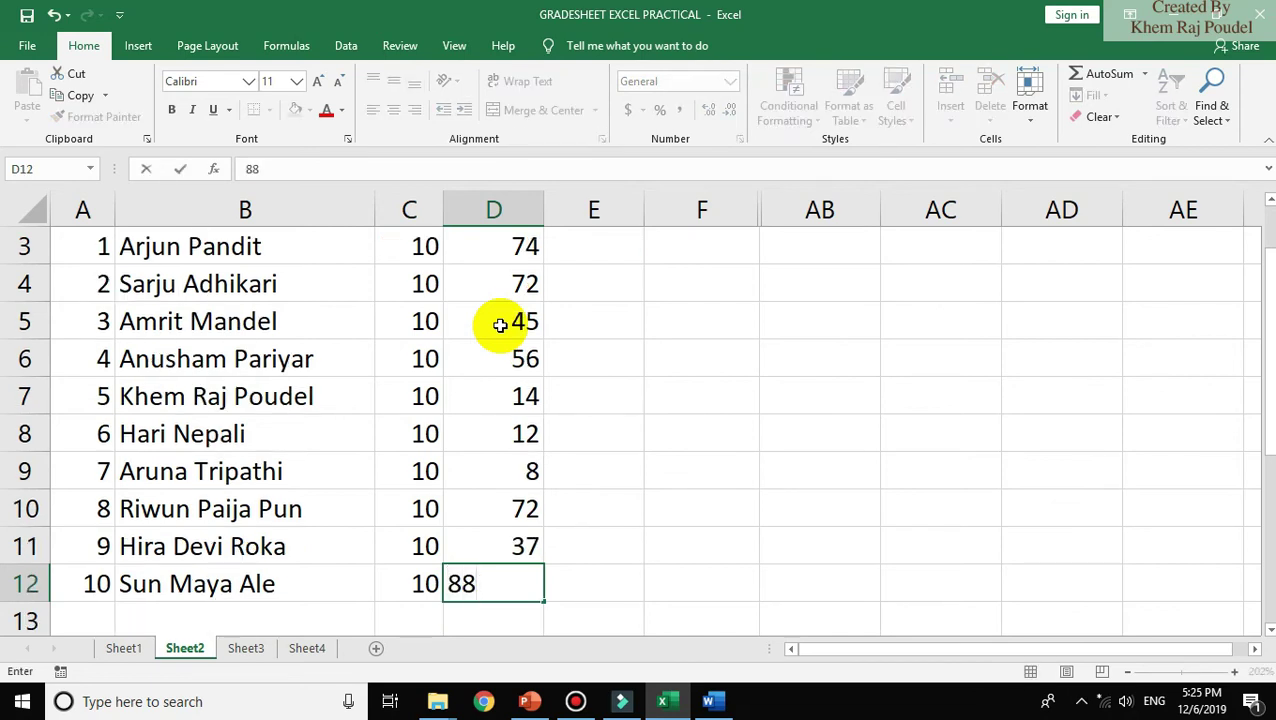
key("BackSpace")
key("BackSpace")
type("66")
key("Up")
key("Up")
key("Up")
key("Up")
key("Up")
key("Up")
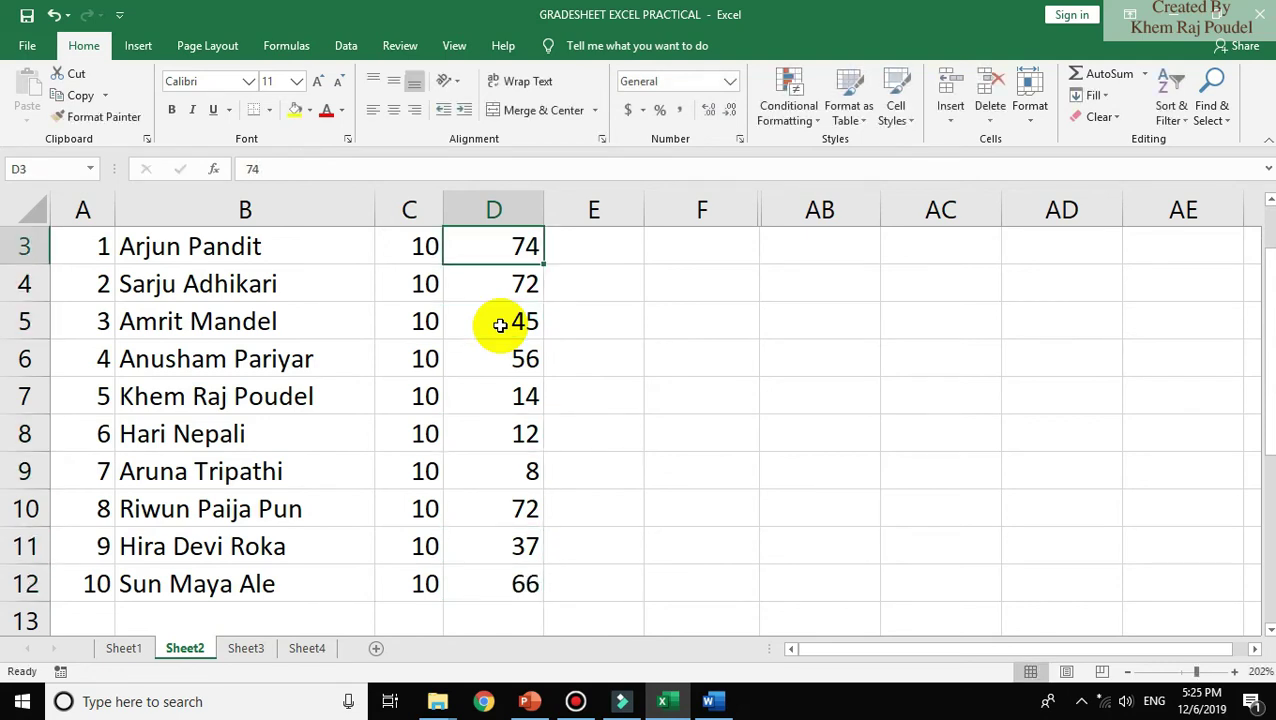
key("Up")
key("Up")
key("Down")
key("Down")
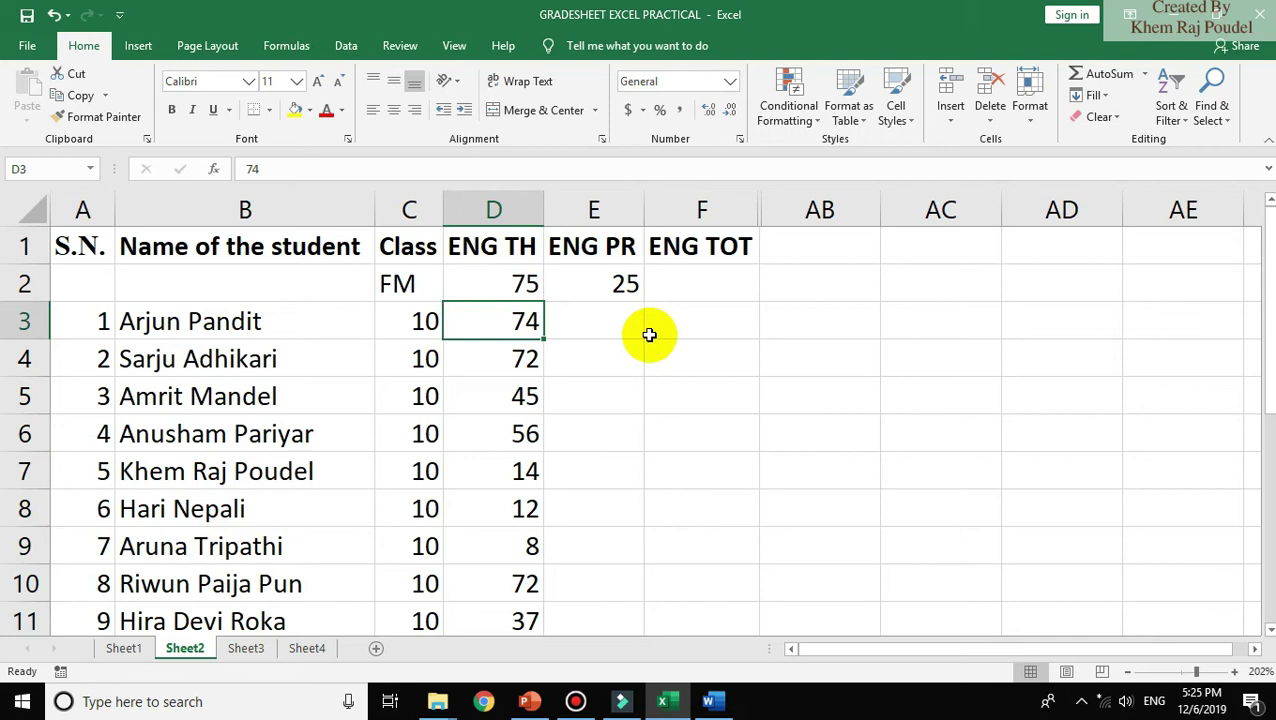
double_click(611, 327)
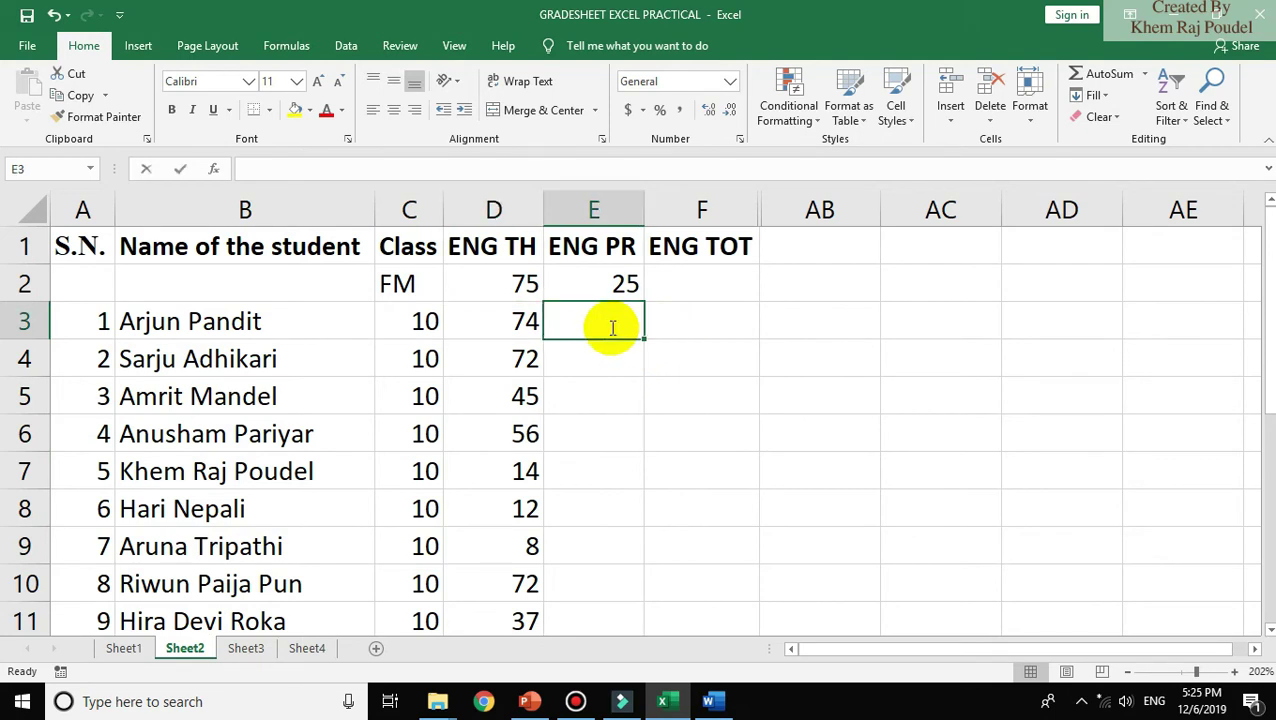
- Enter ENG PR marks 24, 23, 25, 20 and 20 for the first five students
type("24")
key("Return")
type("23")
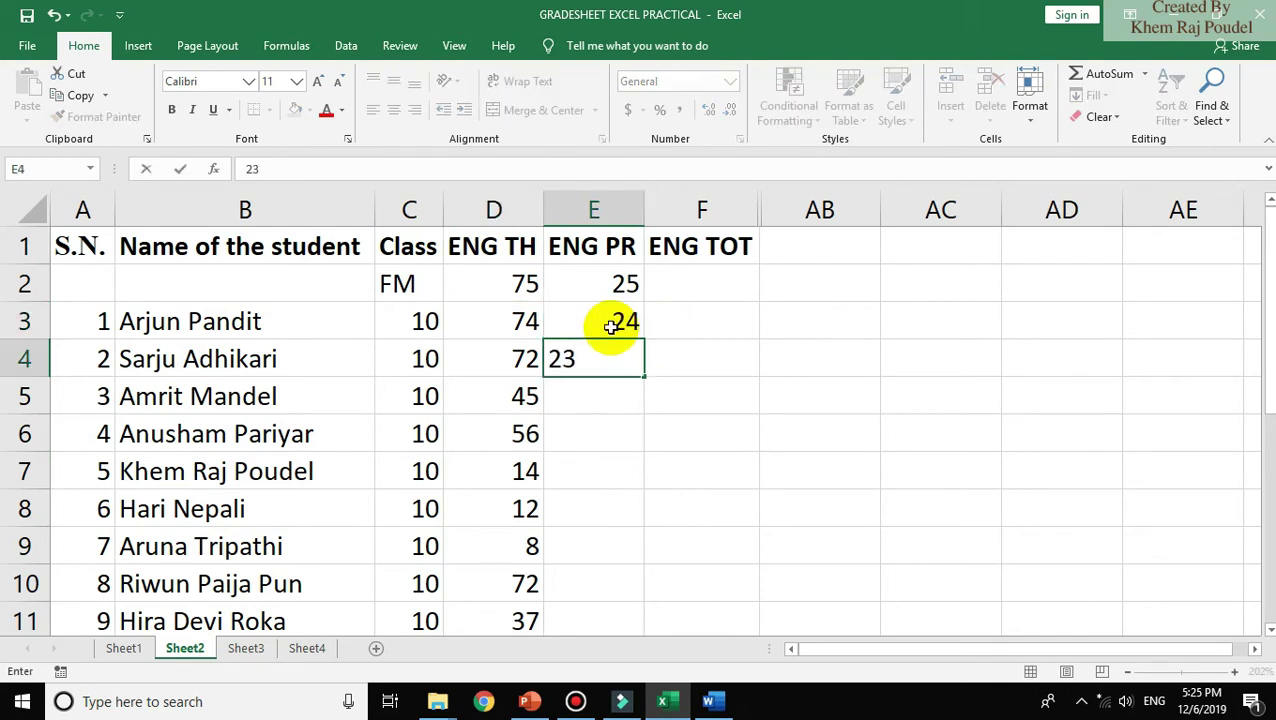
key("Return")
type("25")
key("Return")
type("28")
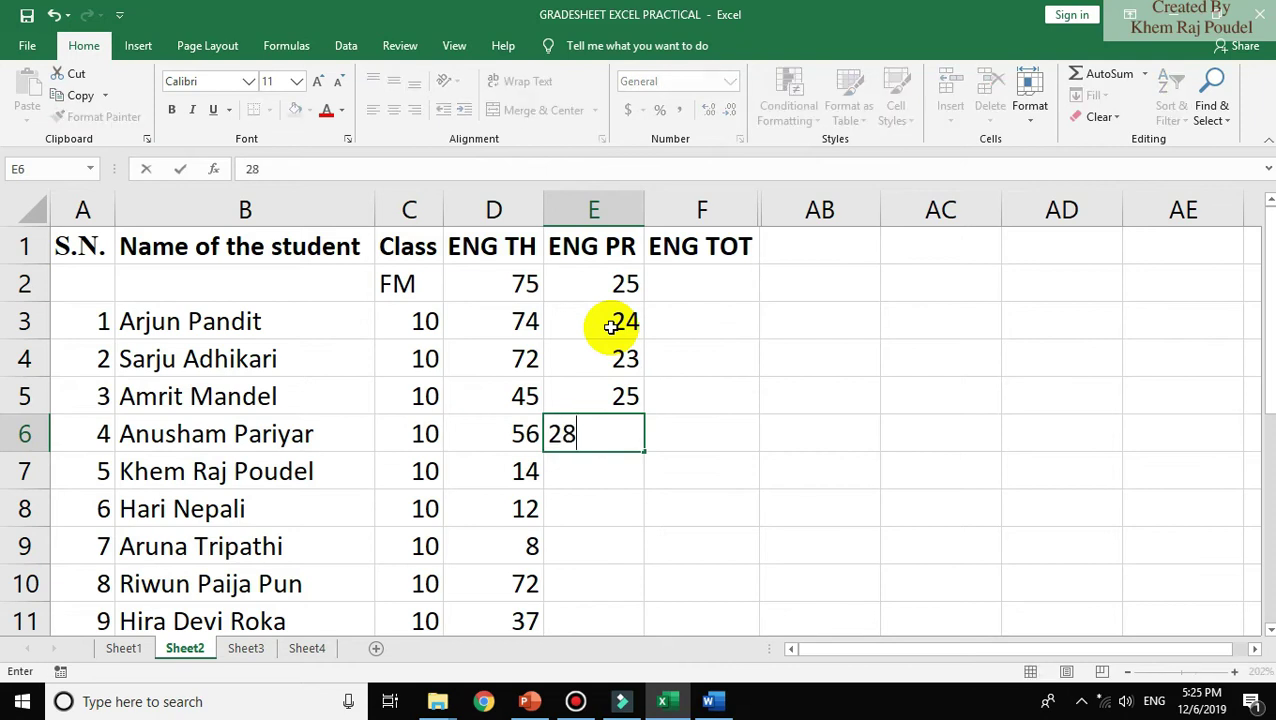
key("BackSpace")
type("0")
key("ctrl+Return")
key("Return")
type("20")
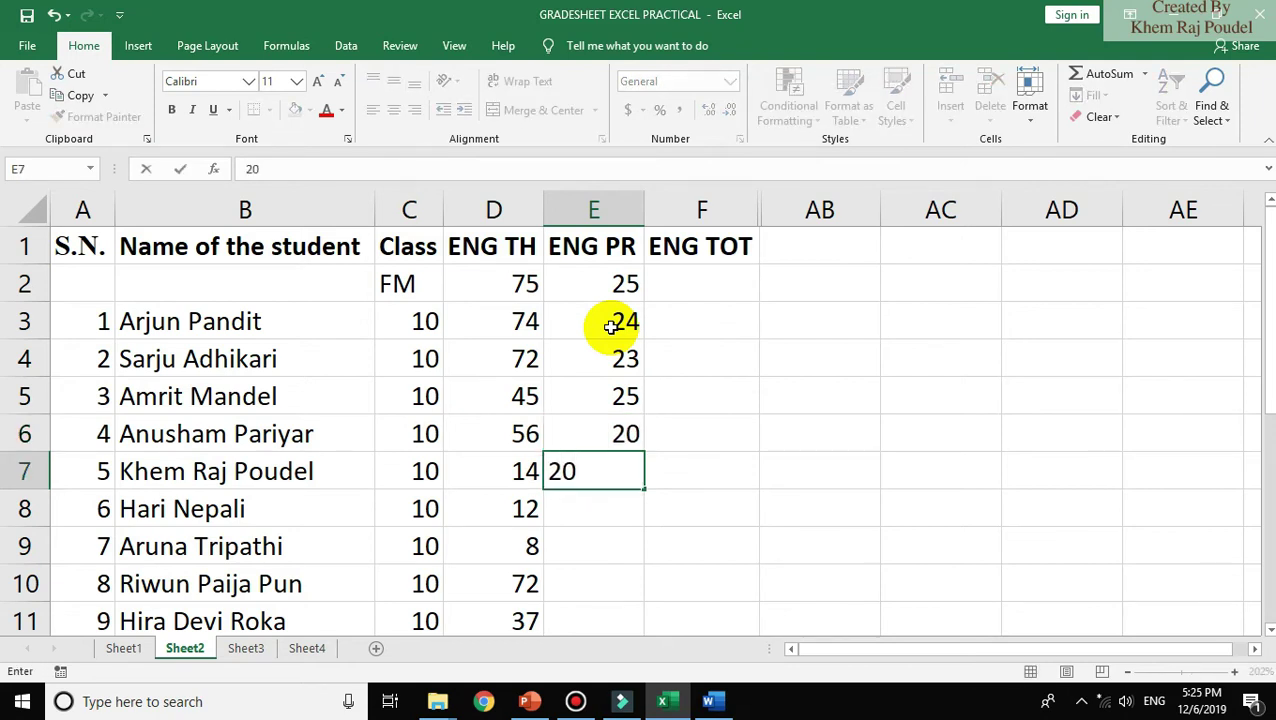
key("Return")
- Enter ENG PR marks 21, 23, 20, 20 and 20 for the rest, correcting the mistyped 45
type("21")
key("Return")
type("23")
key("Return")
type("45")
key("Return")
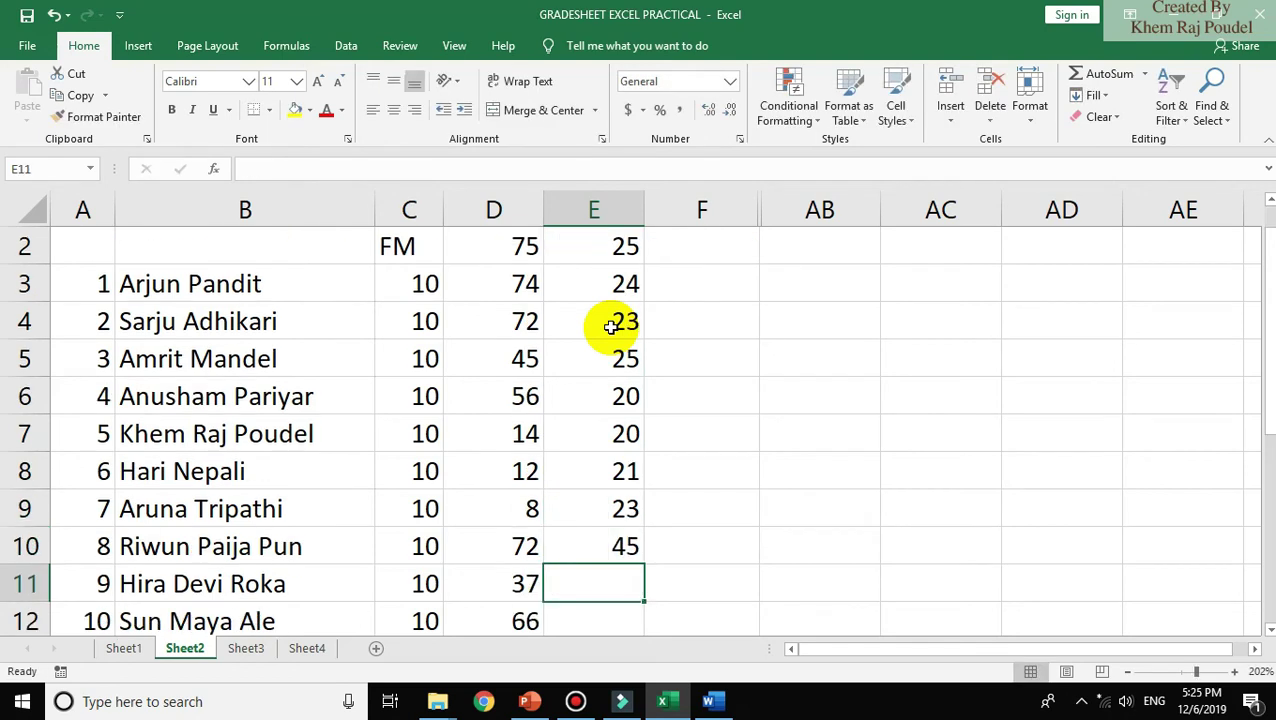
double_click(634, 541)
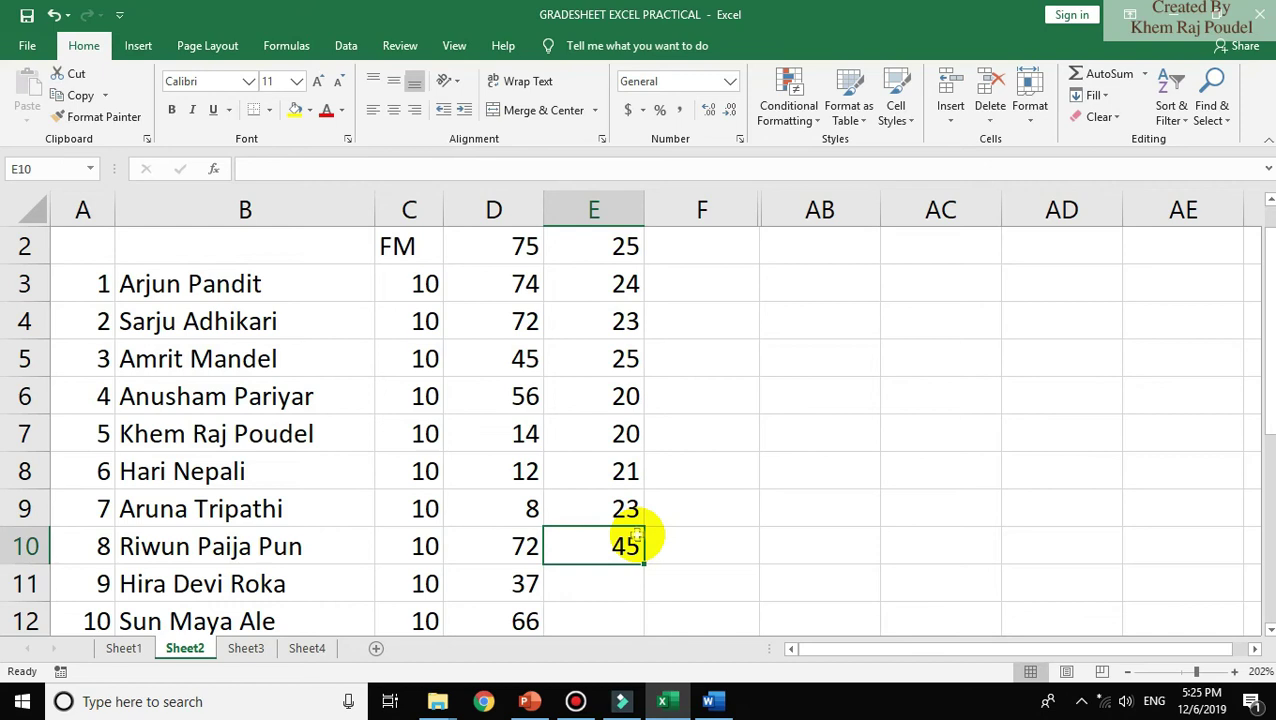
key("BackSpace")
key("BackSpace")
type("20")
key("Return")
type("20")
key("Return")
type("20")
key("Return")
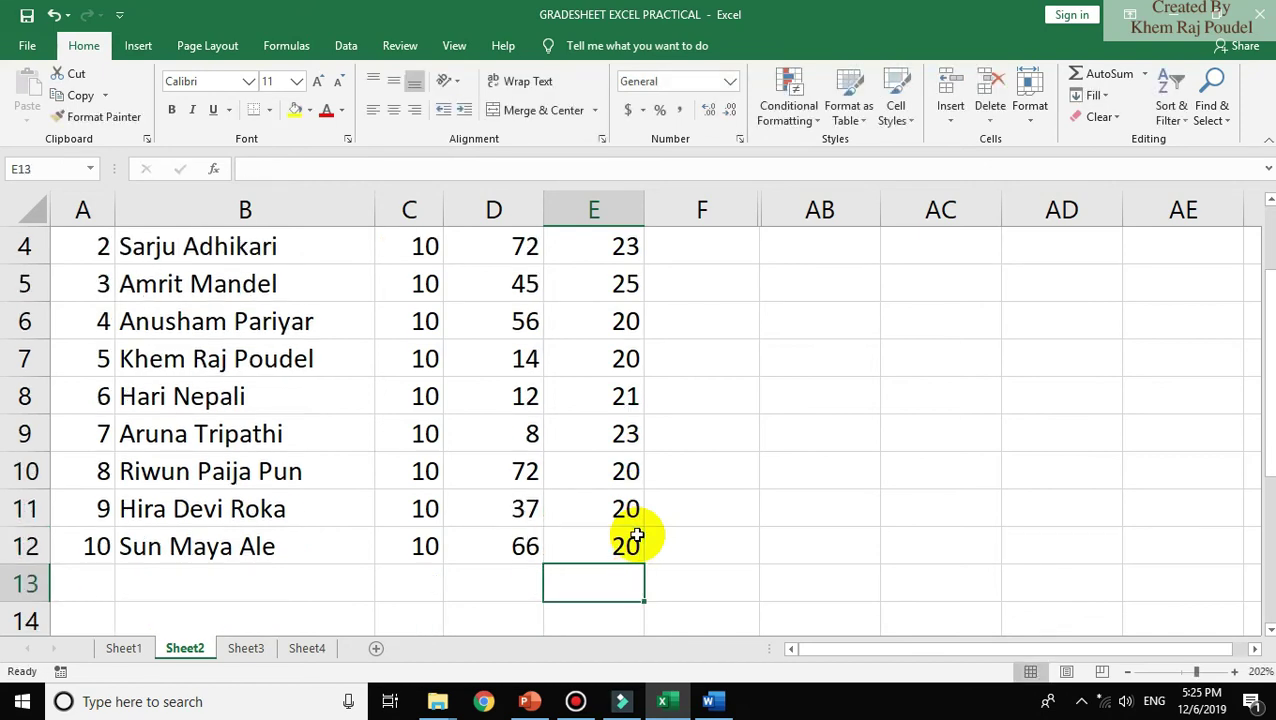
key("Up")
key("Up")
key("Up")
key("Up")
key("Up")
key("Up")
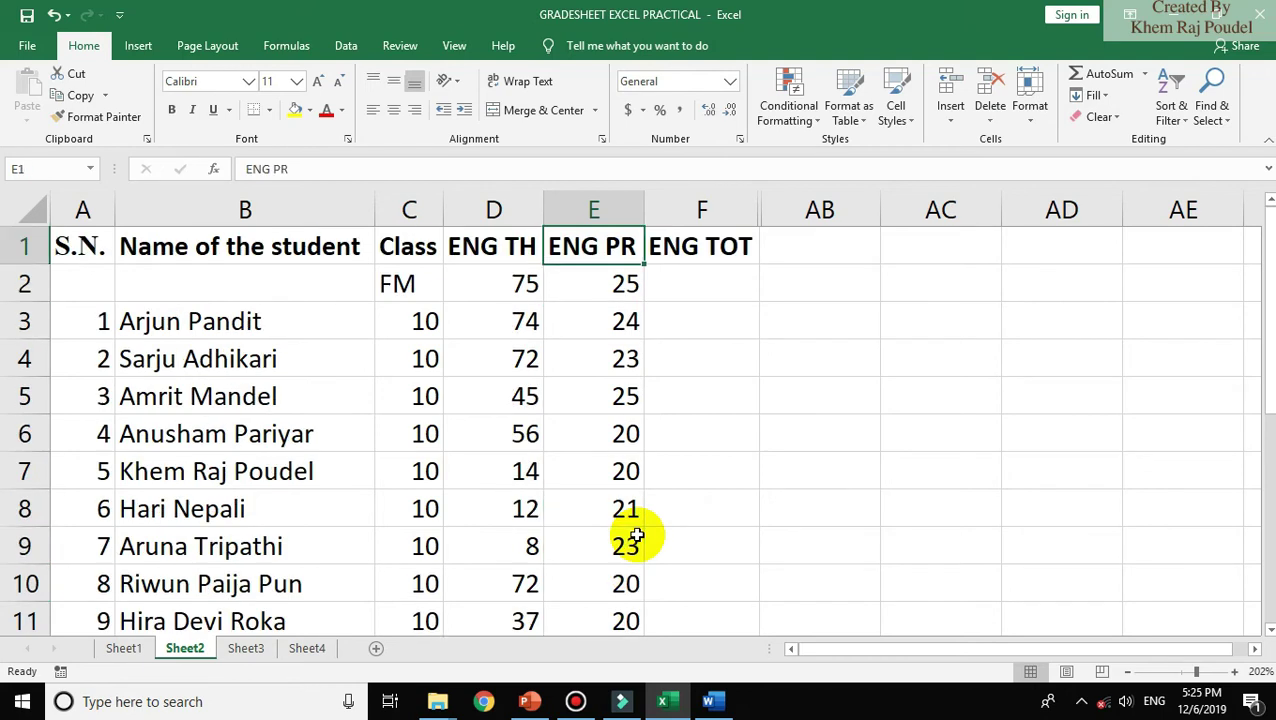
key("Right")
key("Down")
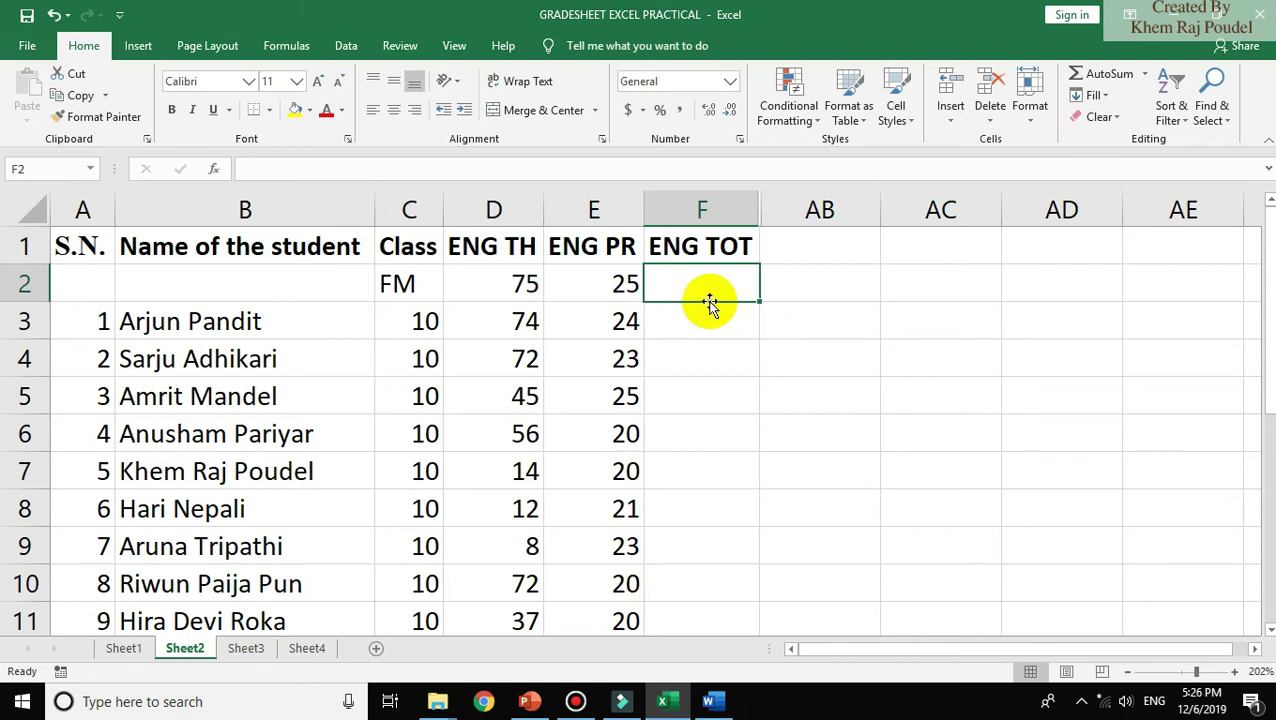
- Enter the formula =D2+E2 in F2 to total the English full marks
left_click(383, 171)
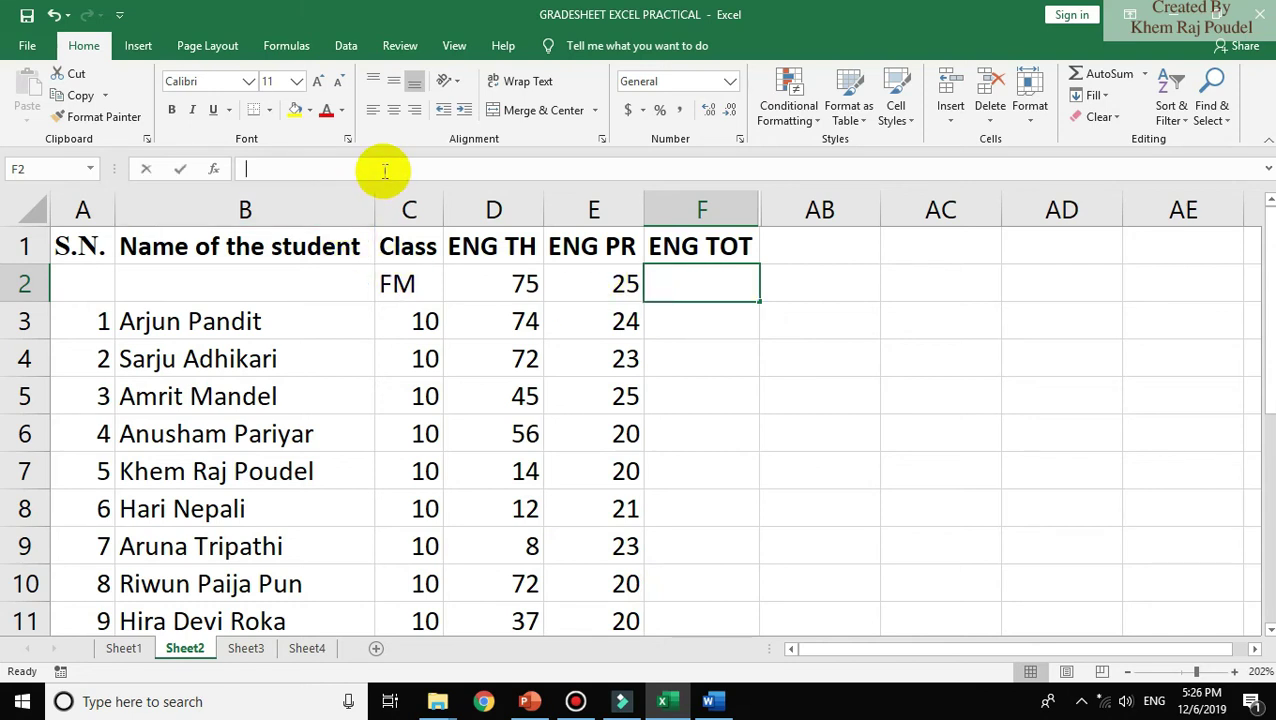
type("=")
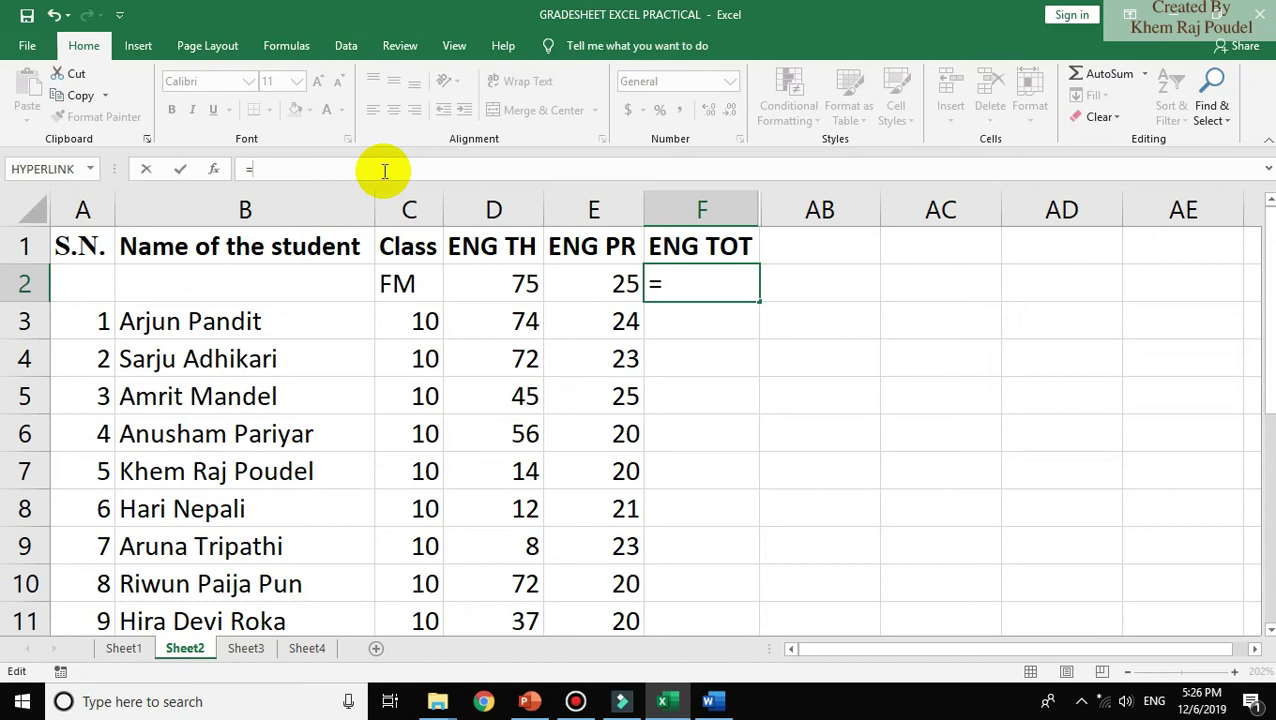
left_click(503, 285)
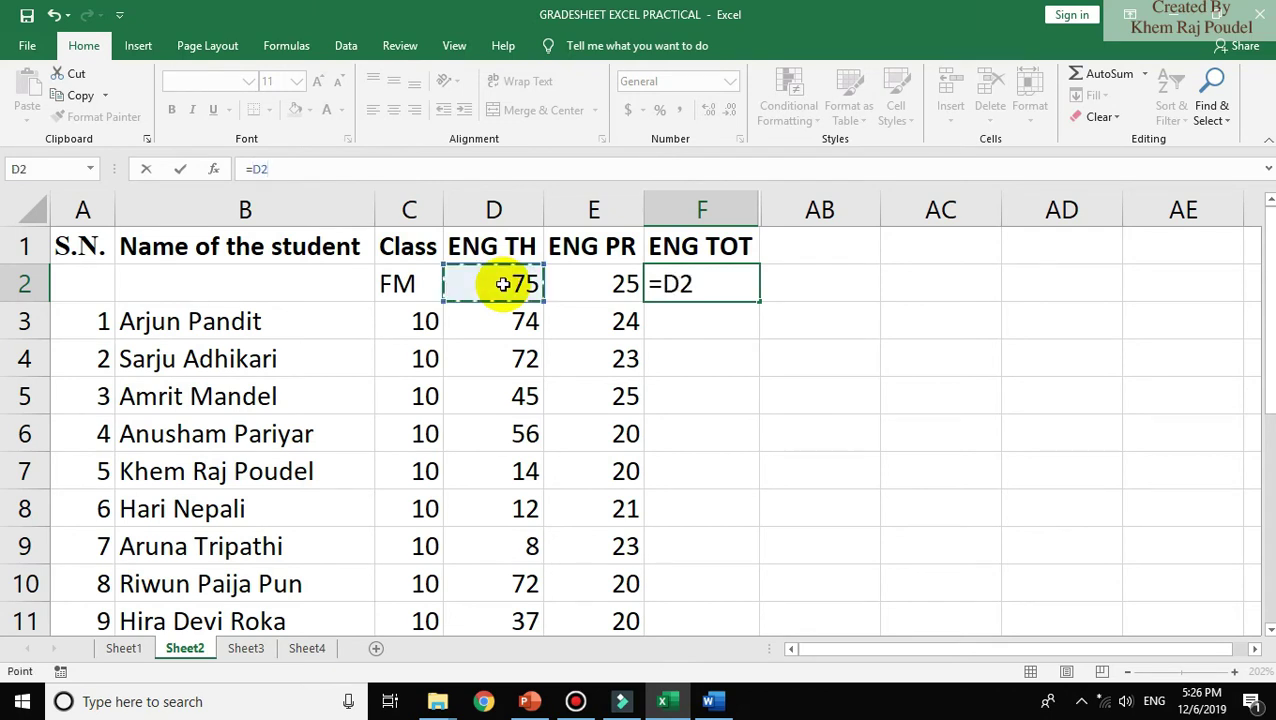
type("+")
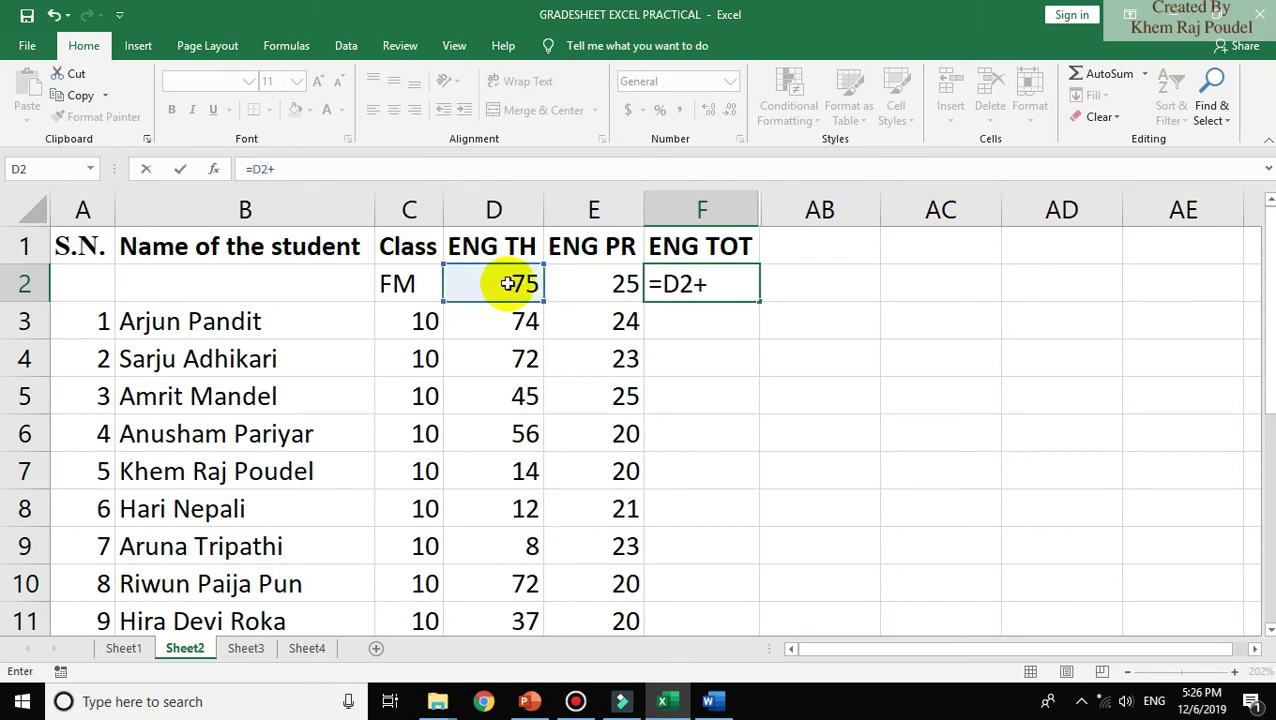
left_click(603, 288)
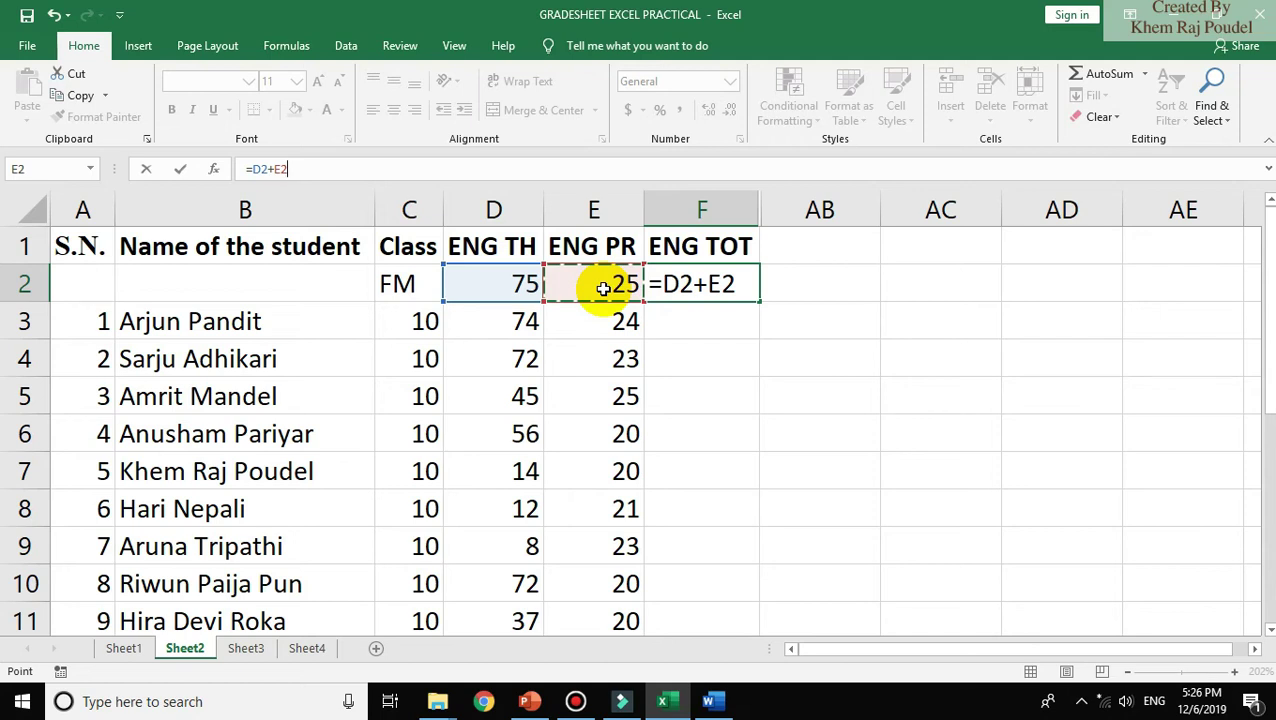
key("Return")
- Fill the total formula down the ENG TOT column and check the results down to 86
left_click(737, 285)
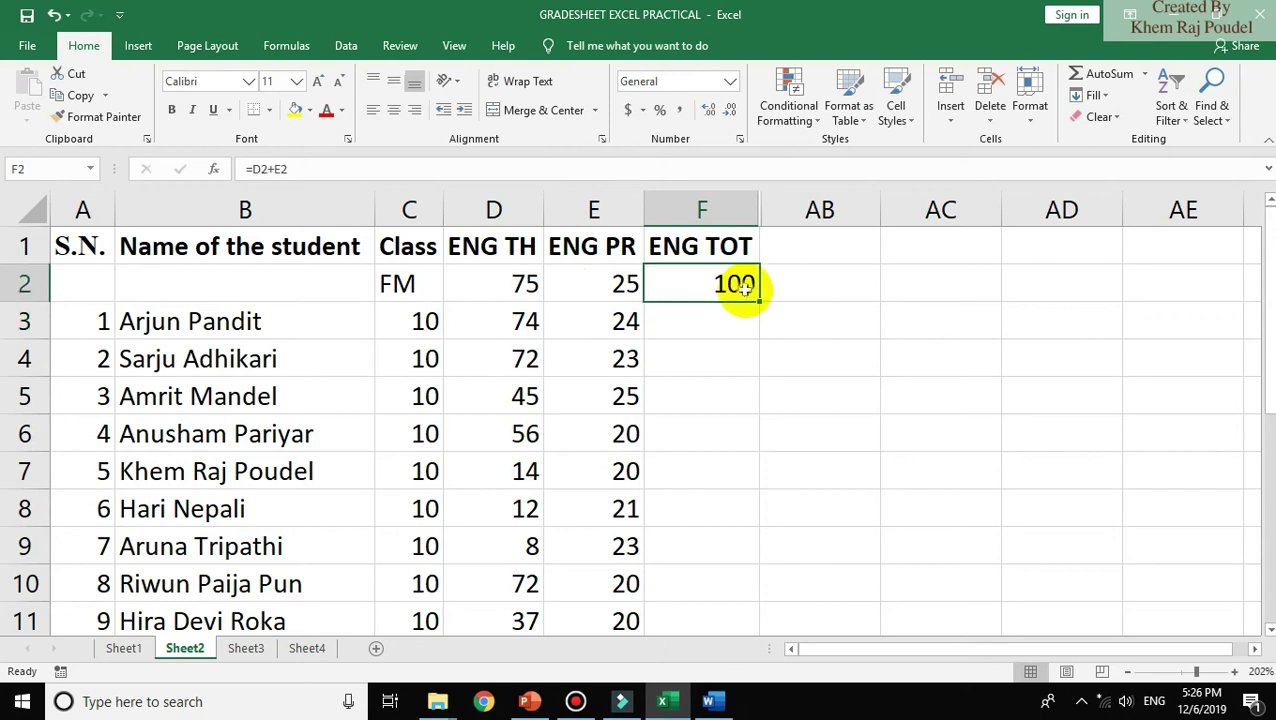
double_click(760, 305)
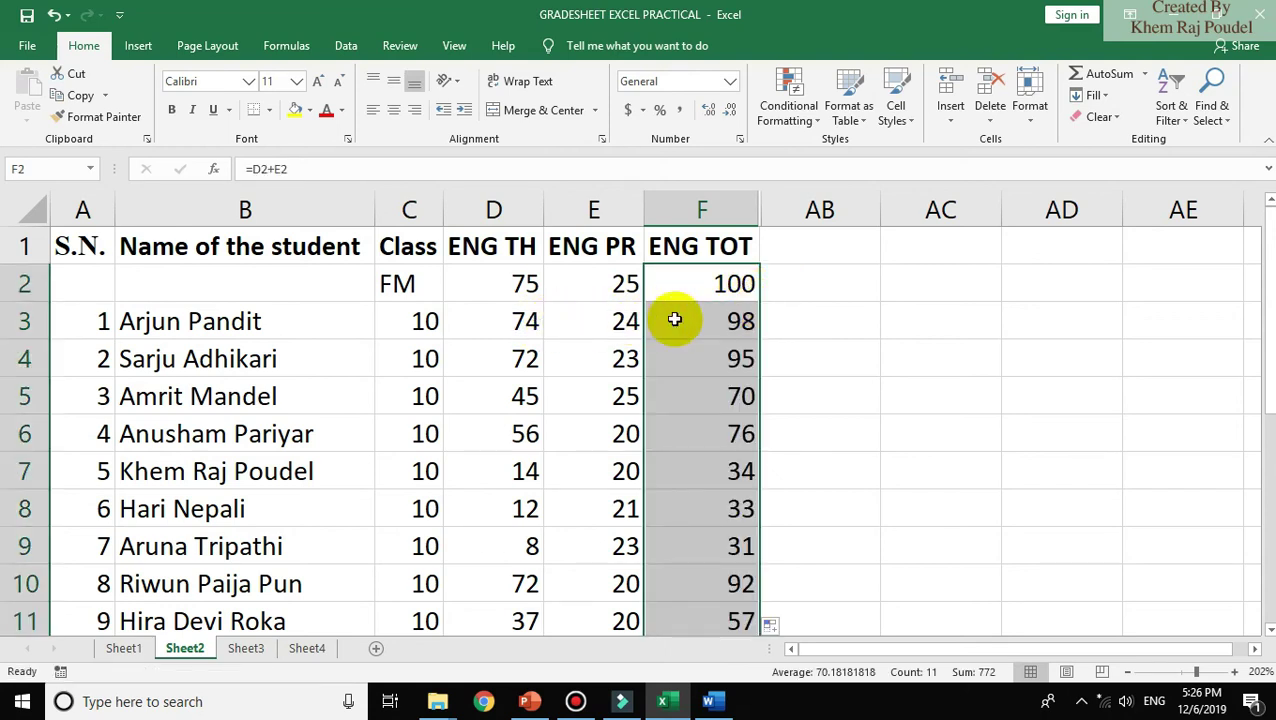
left_click(755, 343)
key("Down")
key("Down")
key("Down")
key("Down")
key("Down")
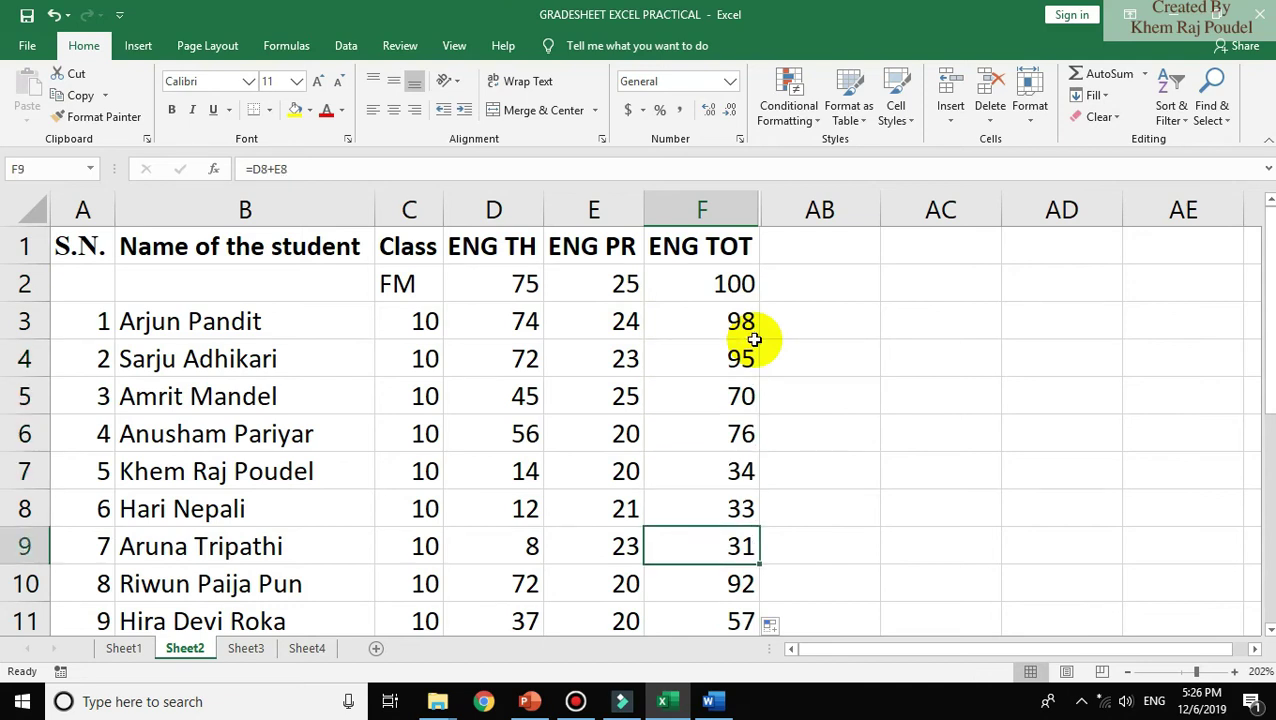
key("Down")
key("Down")
key("Down")
key("Up")
key("Up")
key("Up")
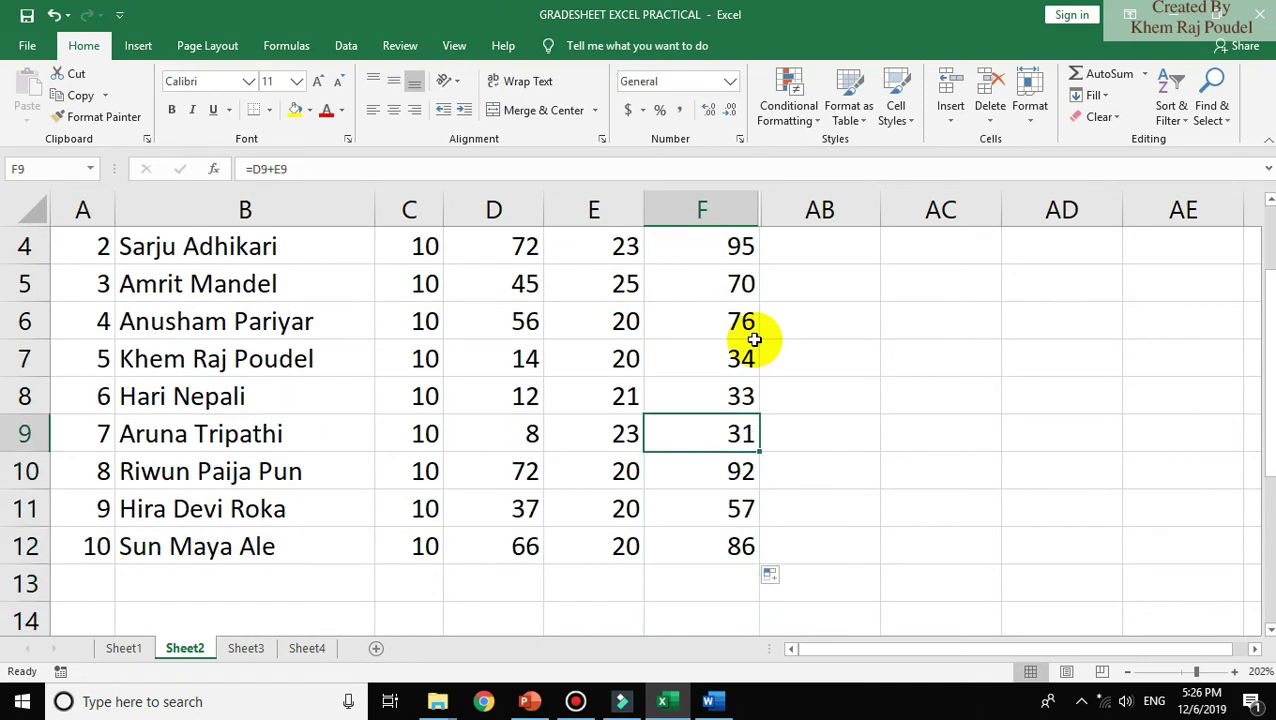
key("Up")
key("Up")
key("Up")
key("Right")
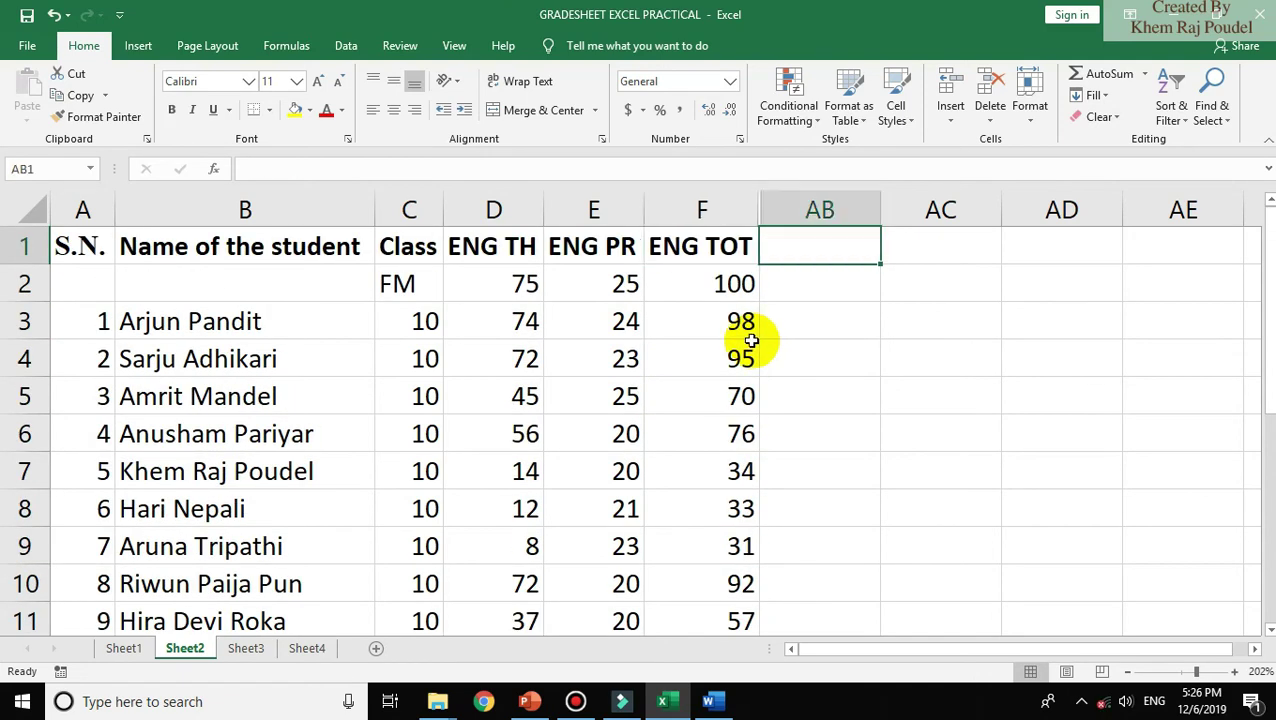
left_click(246, 649)
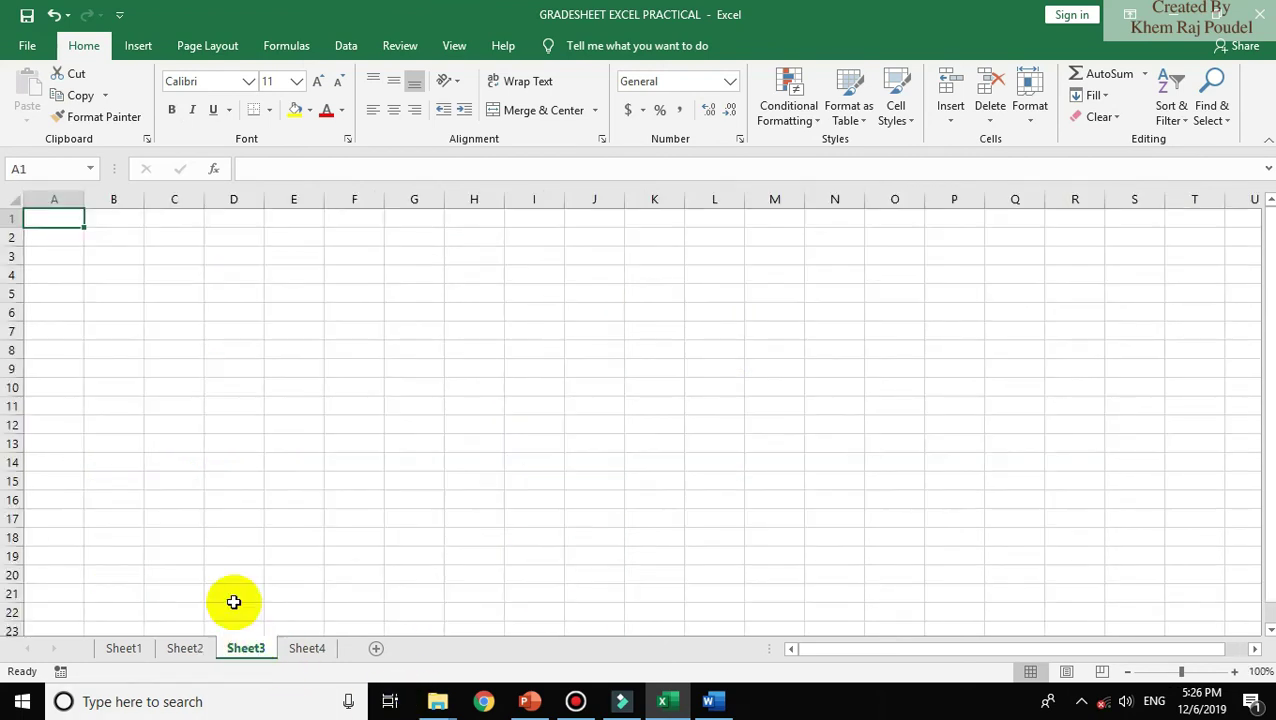
- Copy the NEP TH through OPTII TOT block (G1:W12) from Sheet1
left_click(123, 648)
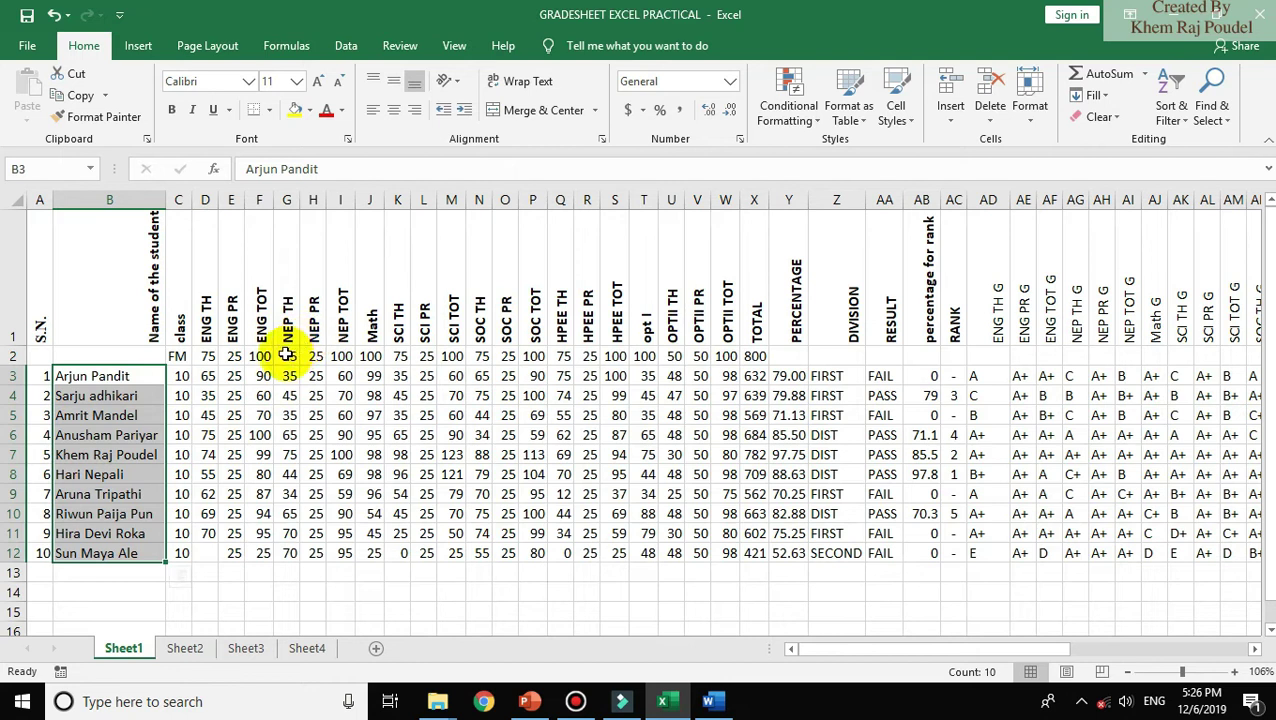
left_click(287, 312)
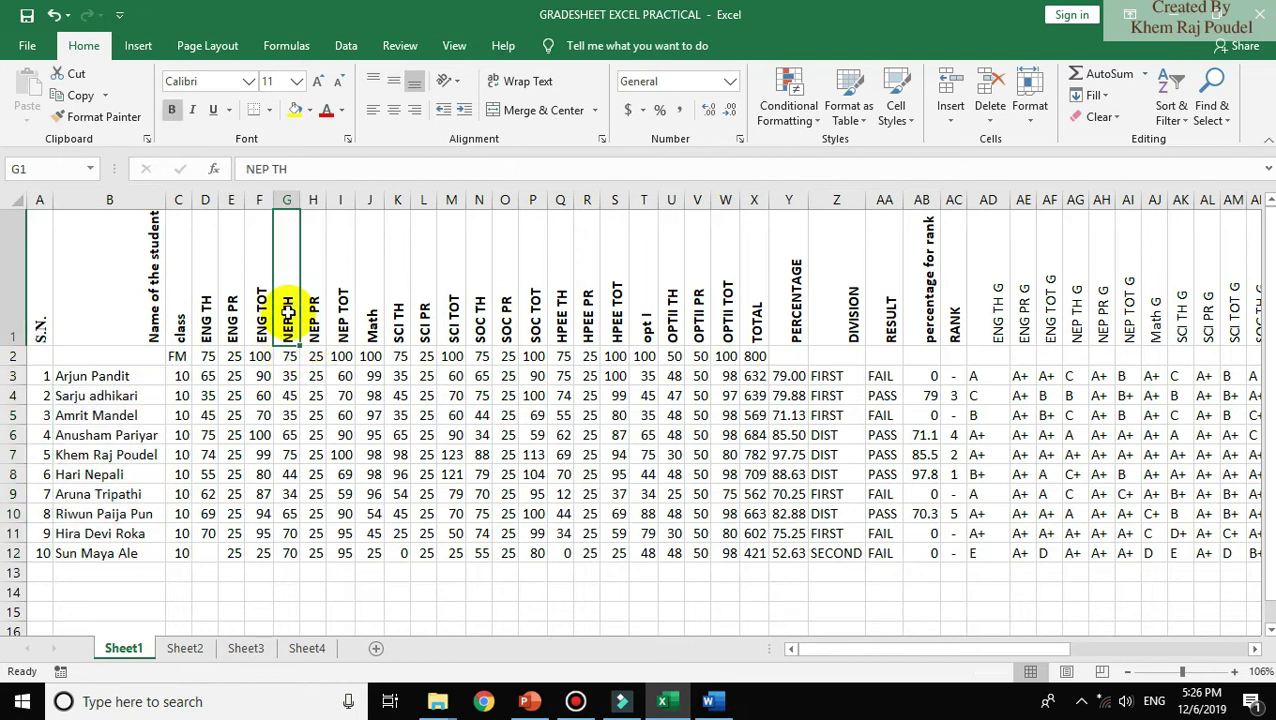
key("shift+Right")
key("shift+Right")
key("shift+Right")
key("shift+Right")
key("shift+Right")
key("shift+Right")
key("shift+Right")
key("shift+Right")
key("shift+Right")
key("shift+Right")
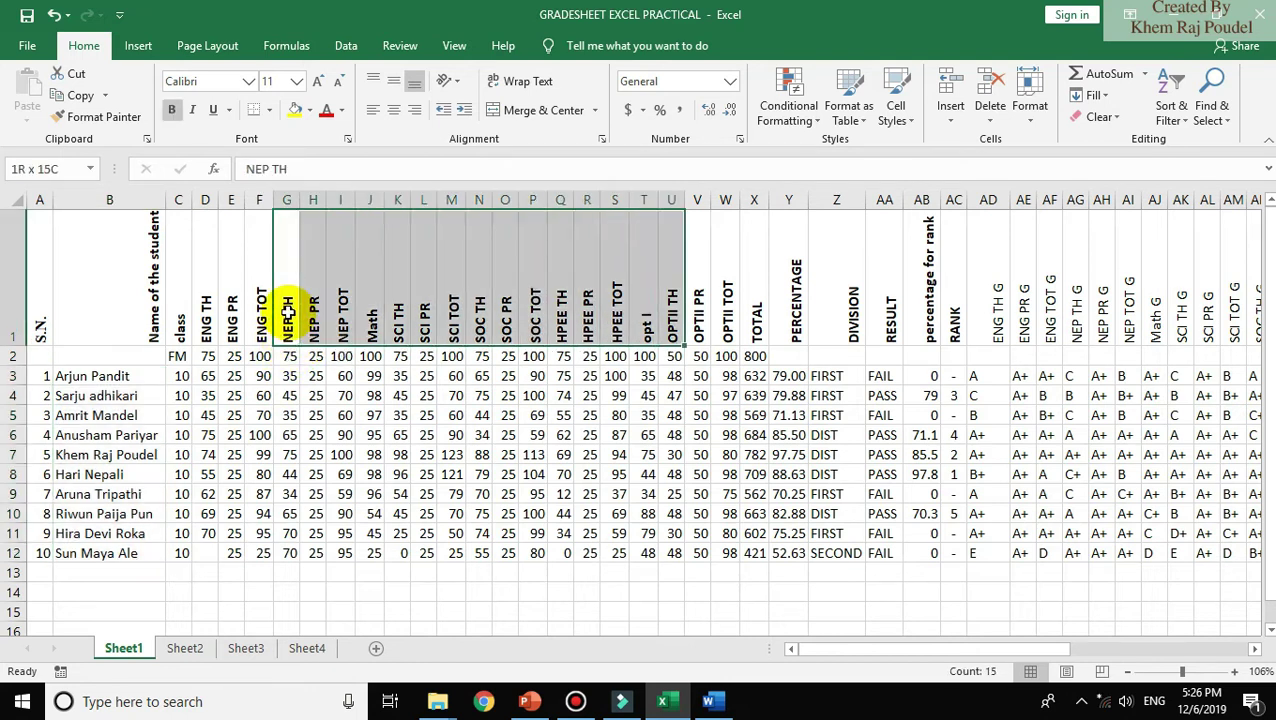
key("shift+Right")
key("shift+Right")
key("shift+Down")
key("shift+Down")
key("shift+Down")
key("shift+Down")
key("shift+Down")
key("shift+Down")
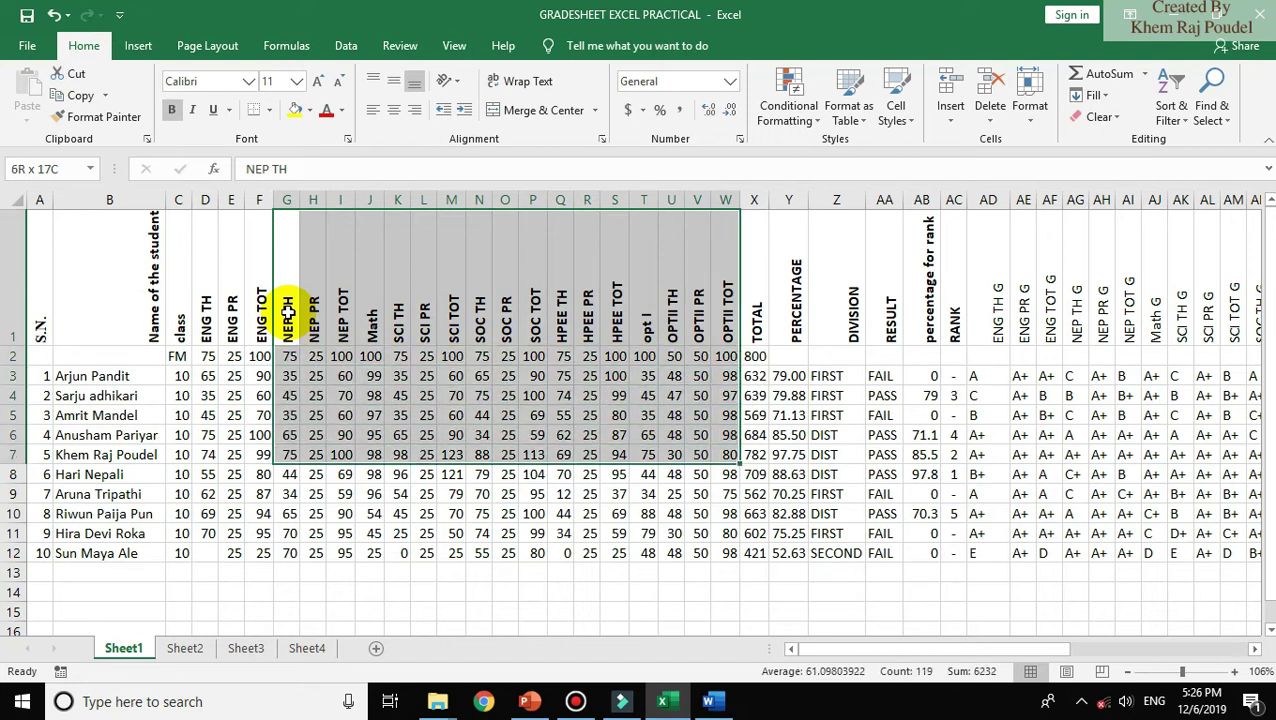
key("shift+Down")
key("shift+Down")
key("shift+Down")
key("shift+Down")
key("shift+Down")
key("shift+Down")
key("shift+Up")
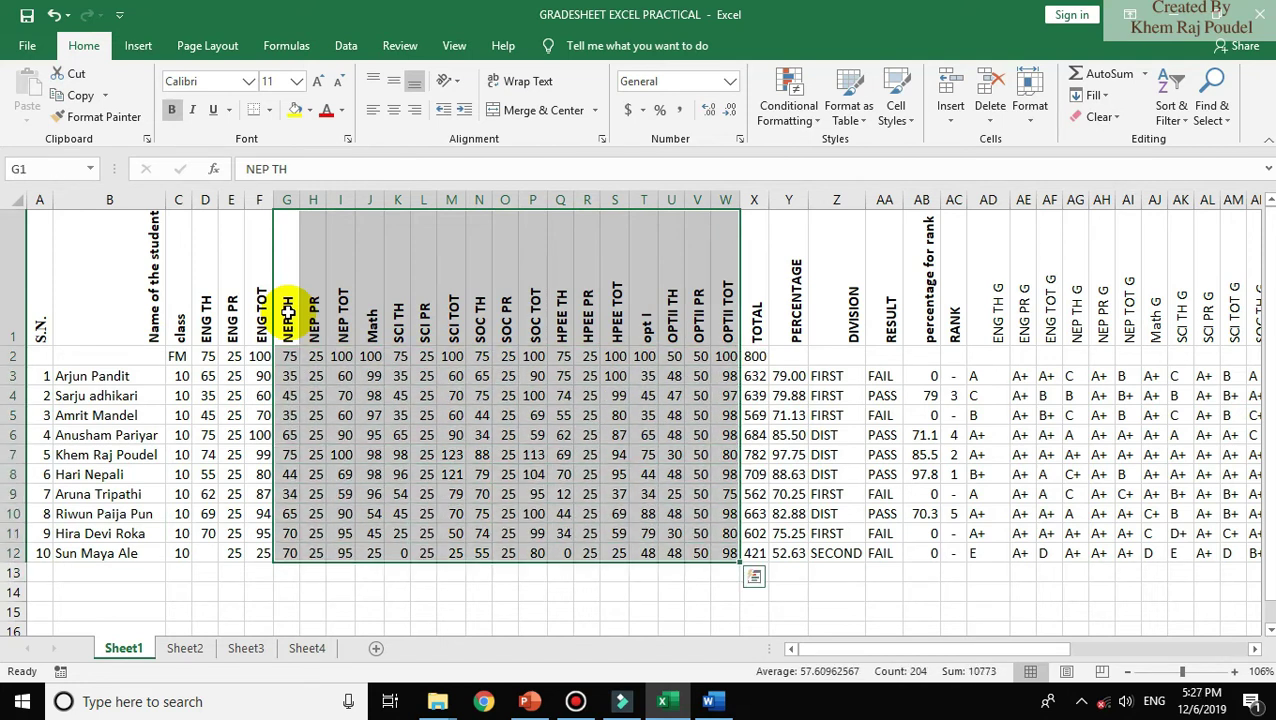
key("ctrl+c")
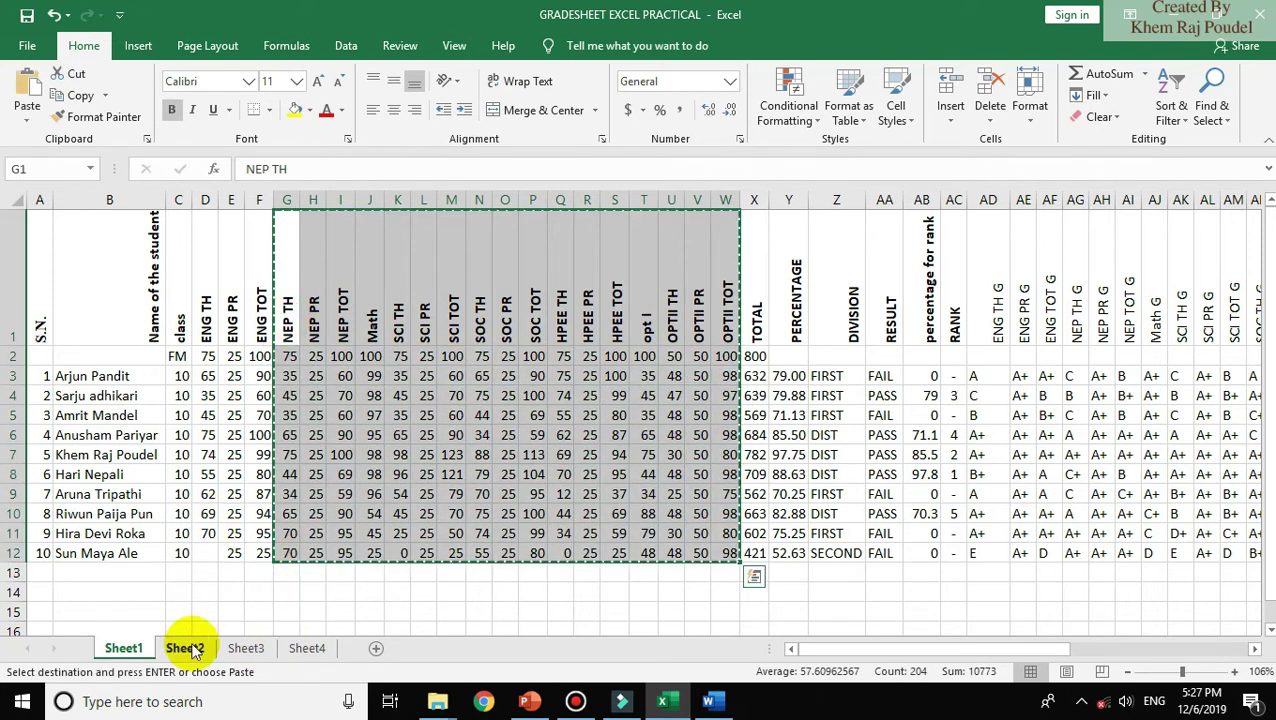
- Paste the copied subject columns into Sheet2 at AB1, then select heading row 1
left_click(190, 649)
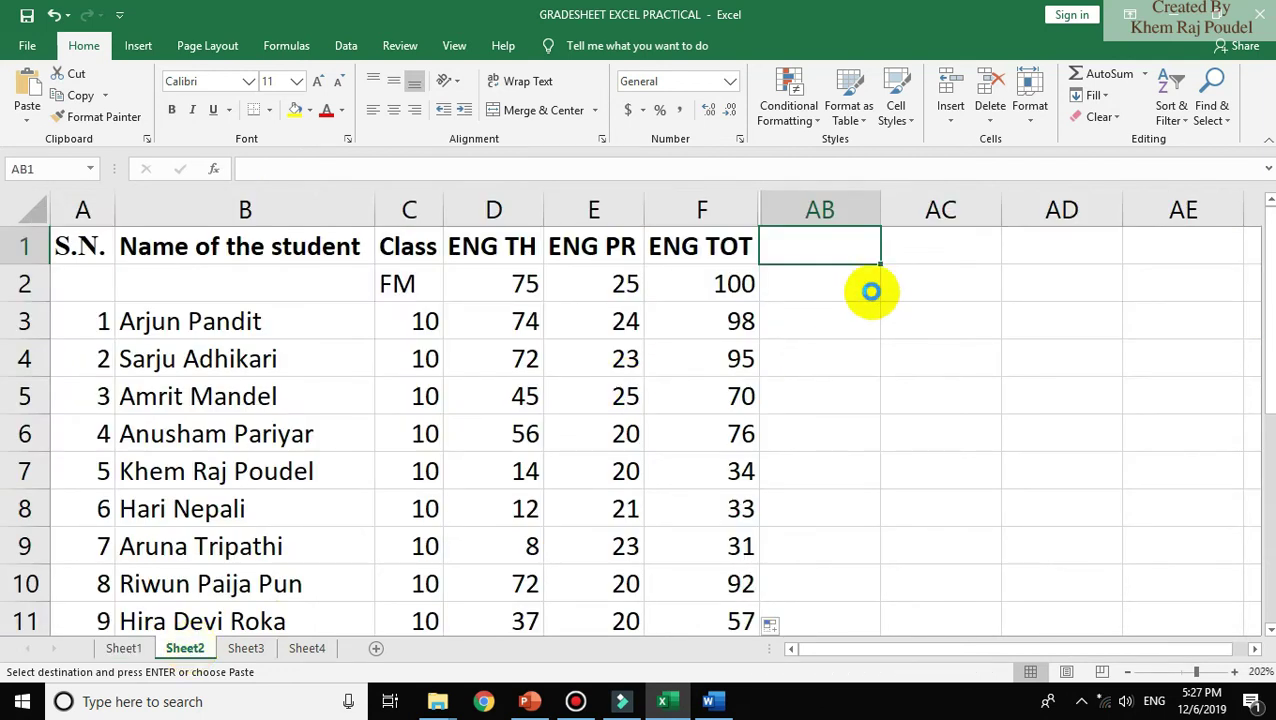
key("ctrl+v")
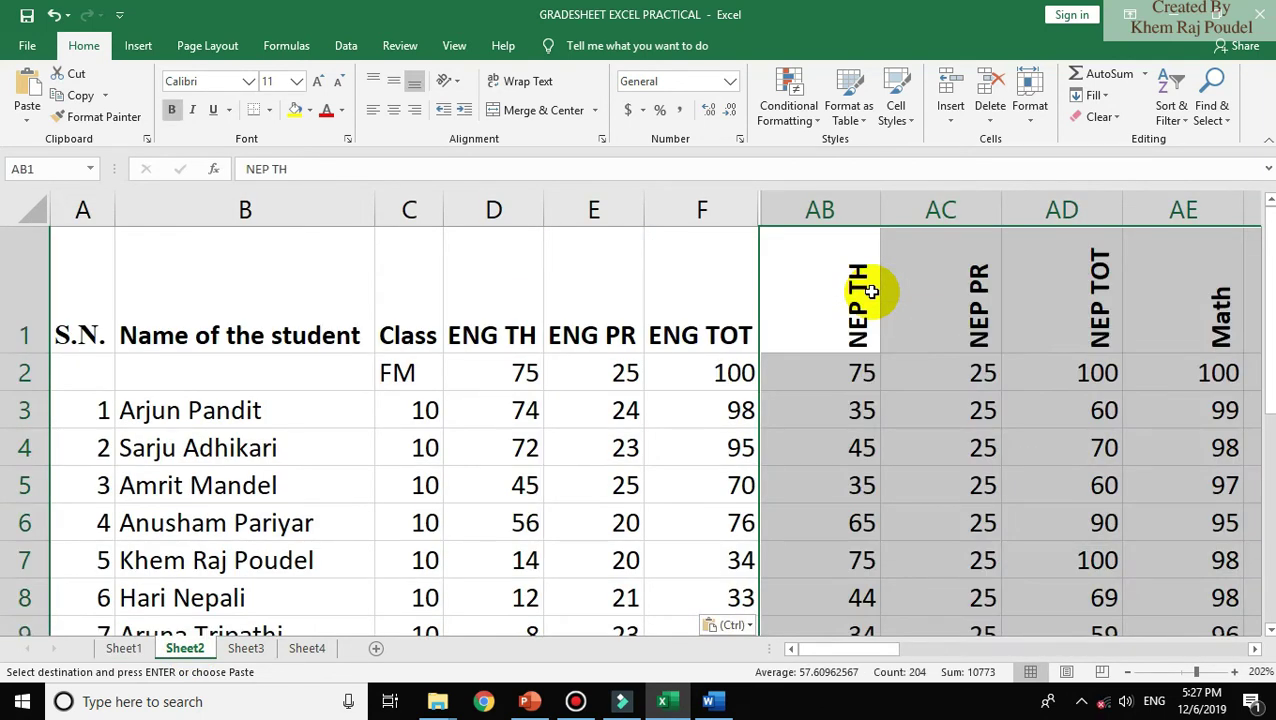
left_click(834, 290)
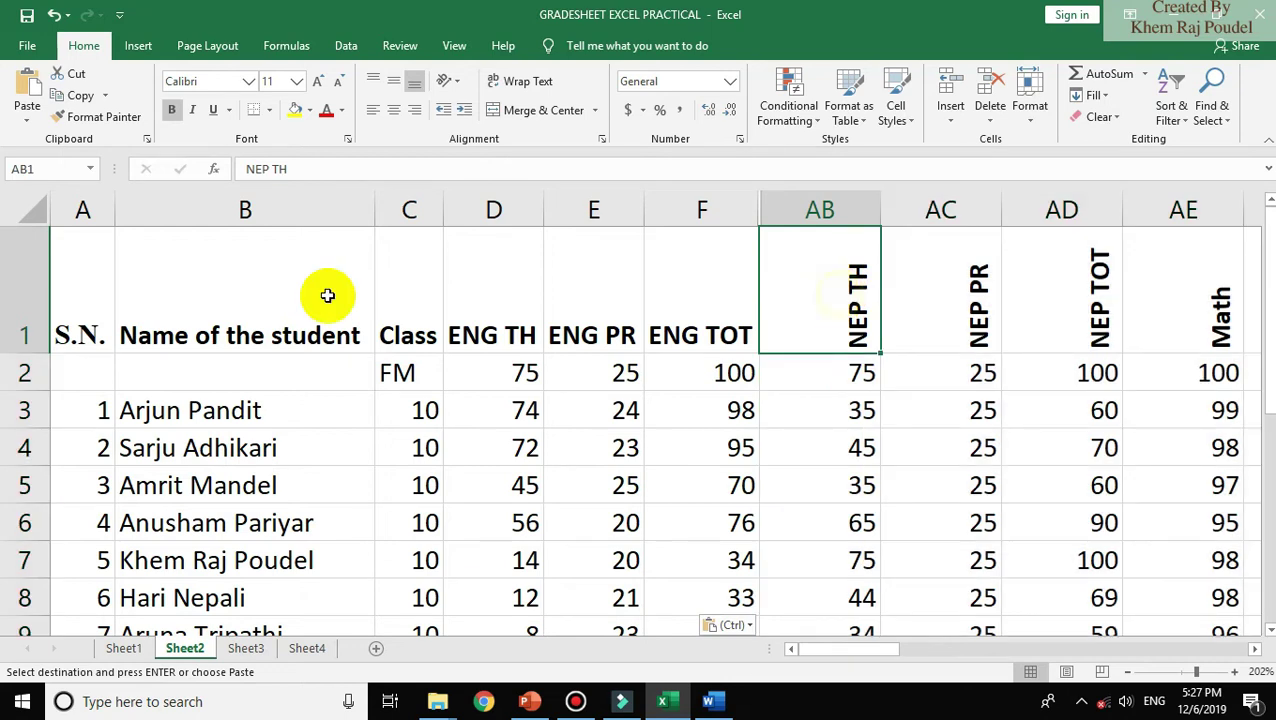
left_click(20, 292)
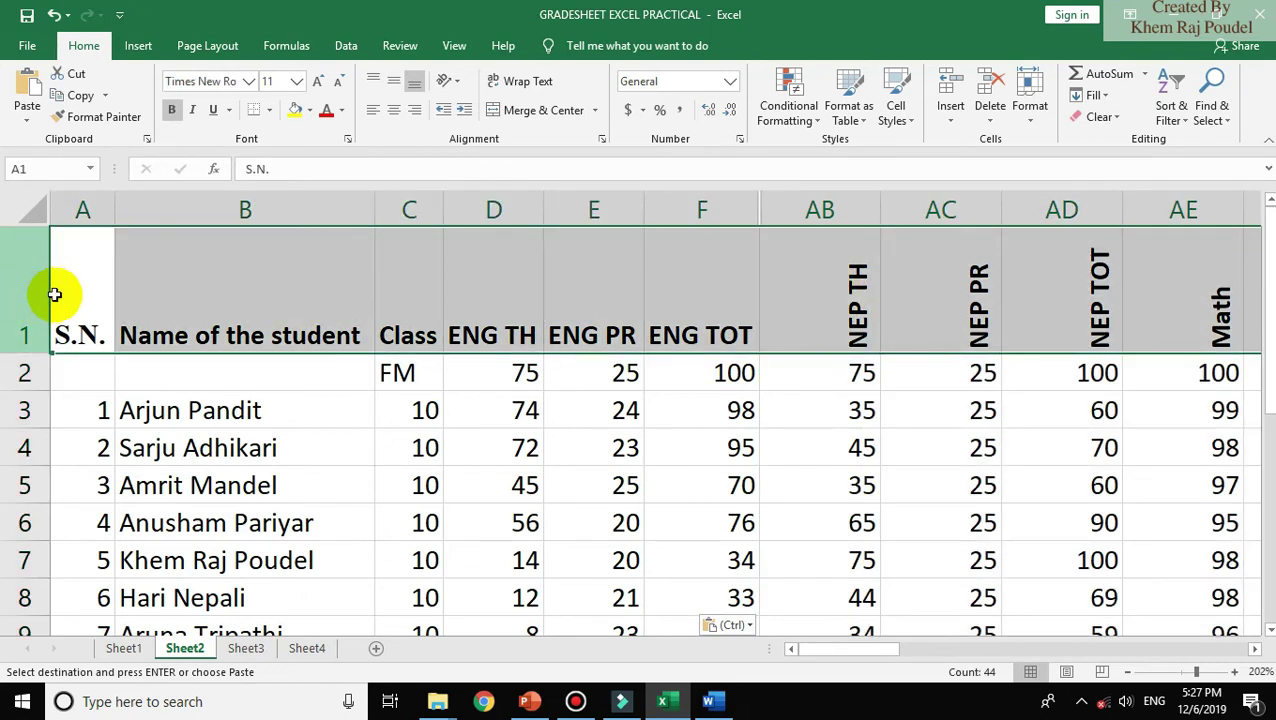
- Set row 1 headings to Rotate Text Up orientation after trying Vertical Text
left_click(456, 82)
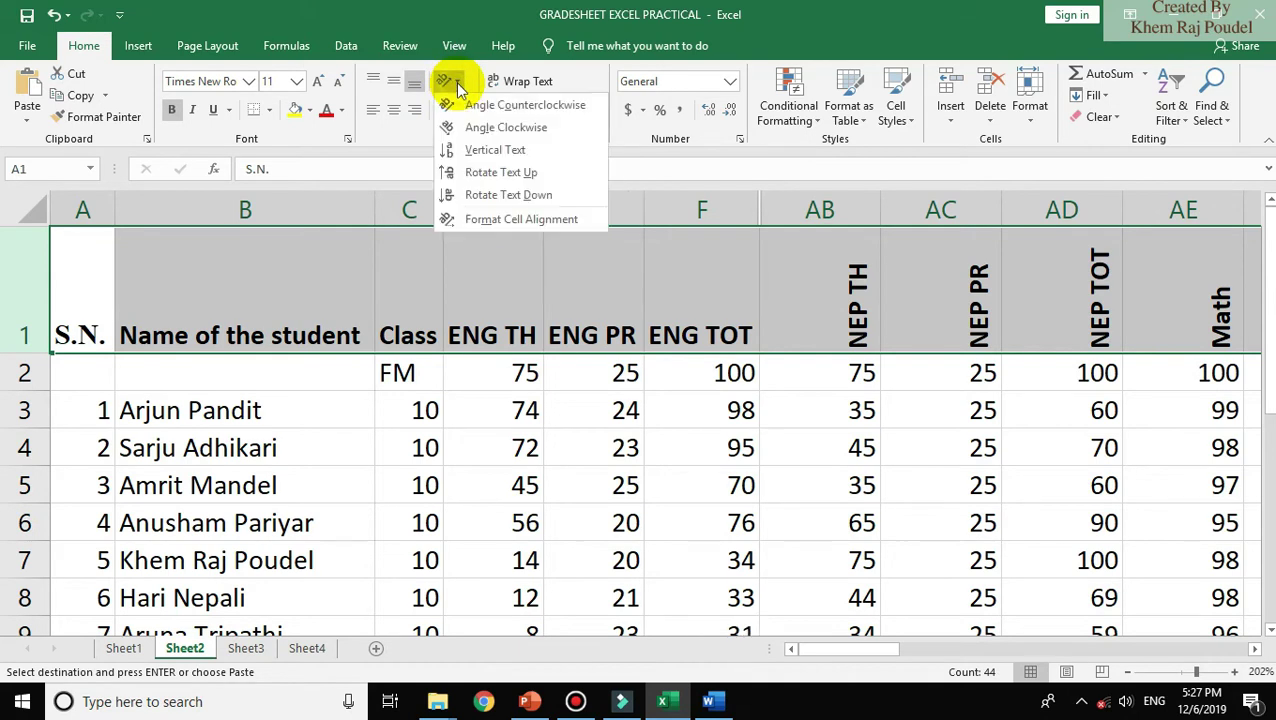
left_click(470, 152)
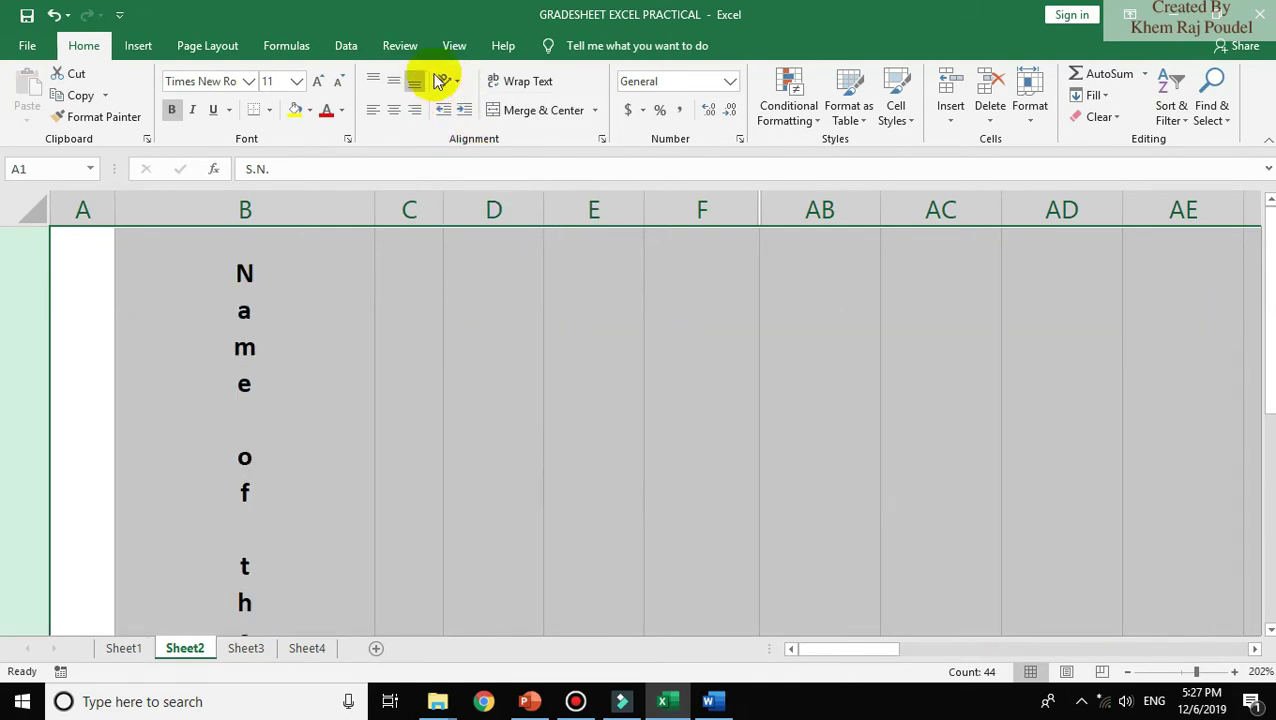
left_click(447, 80)
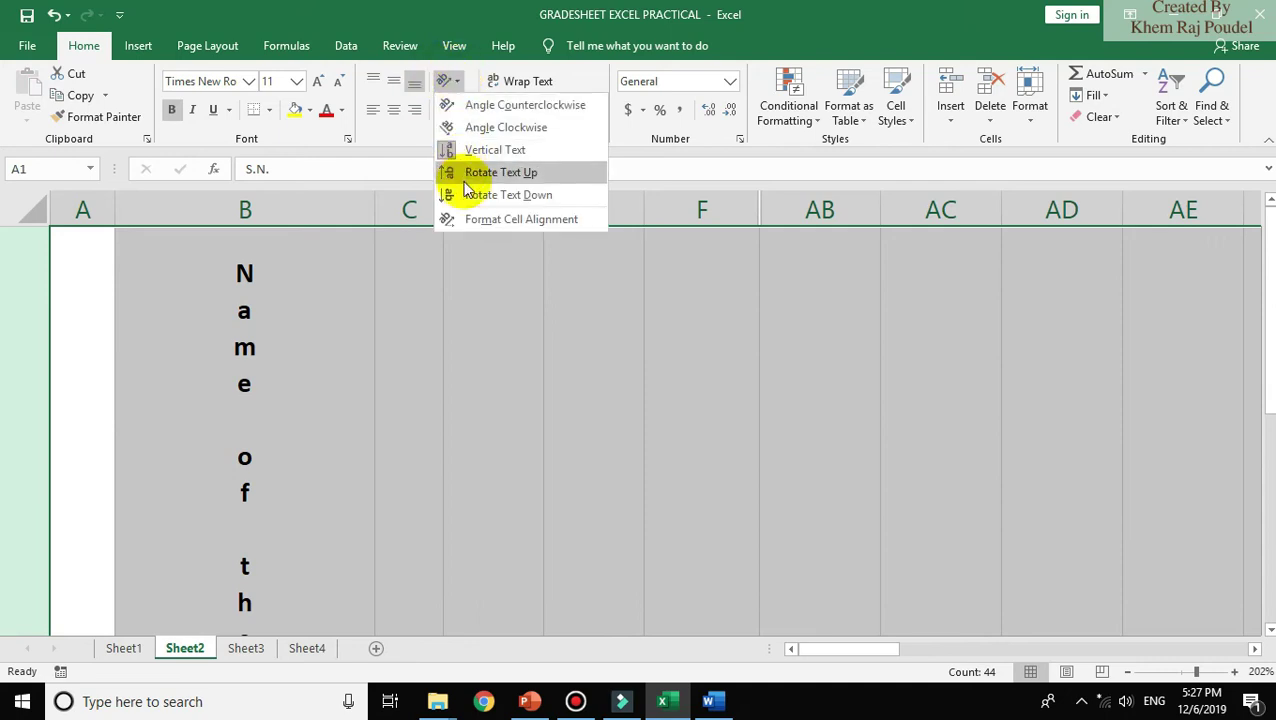
left_click(466, 174)
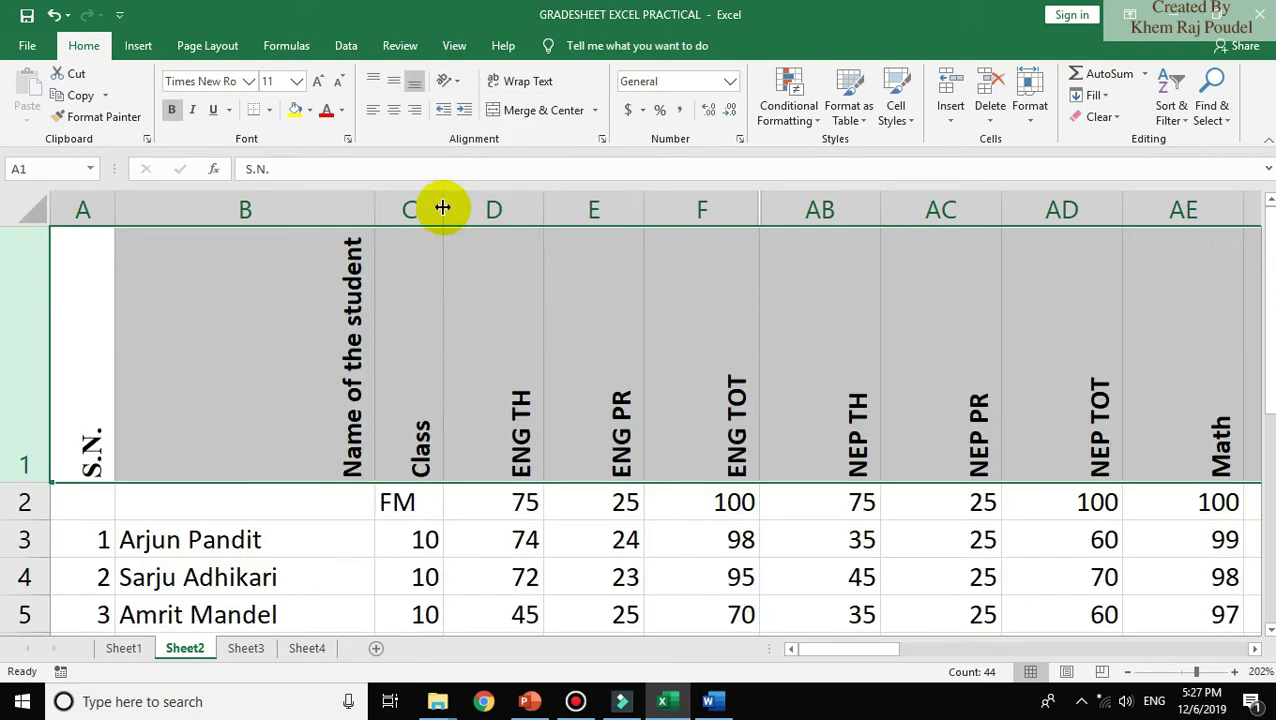
left_click(234, 427)
key("Down")
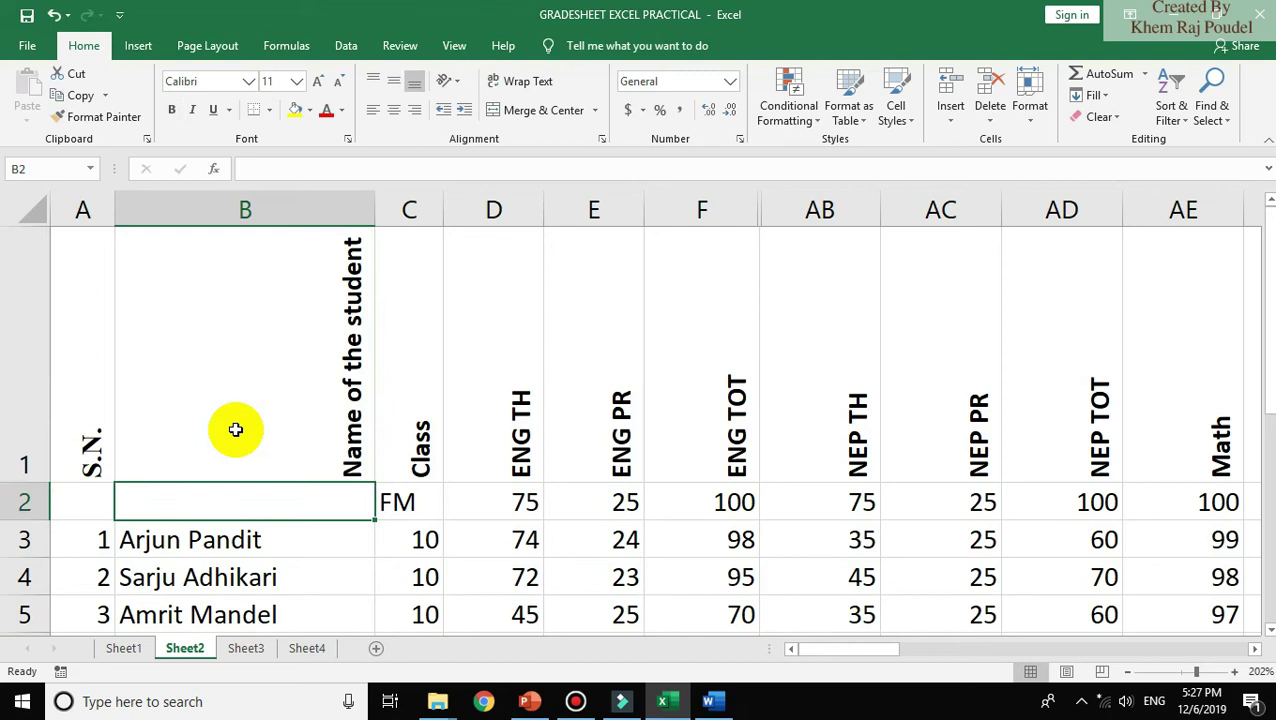
- Narrow columns A, B, D and E, and unhide the RESULT column after ENG TOT
key("Right")
key("Right")
key("Right")
key("Right")
key("Right")
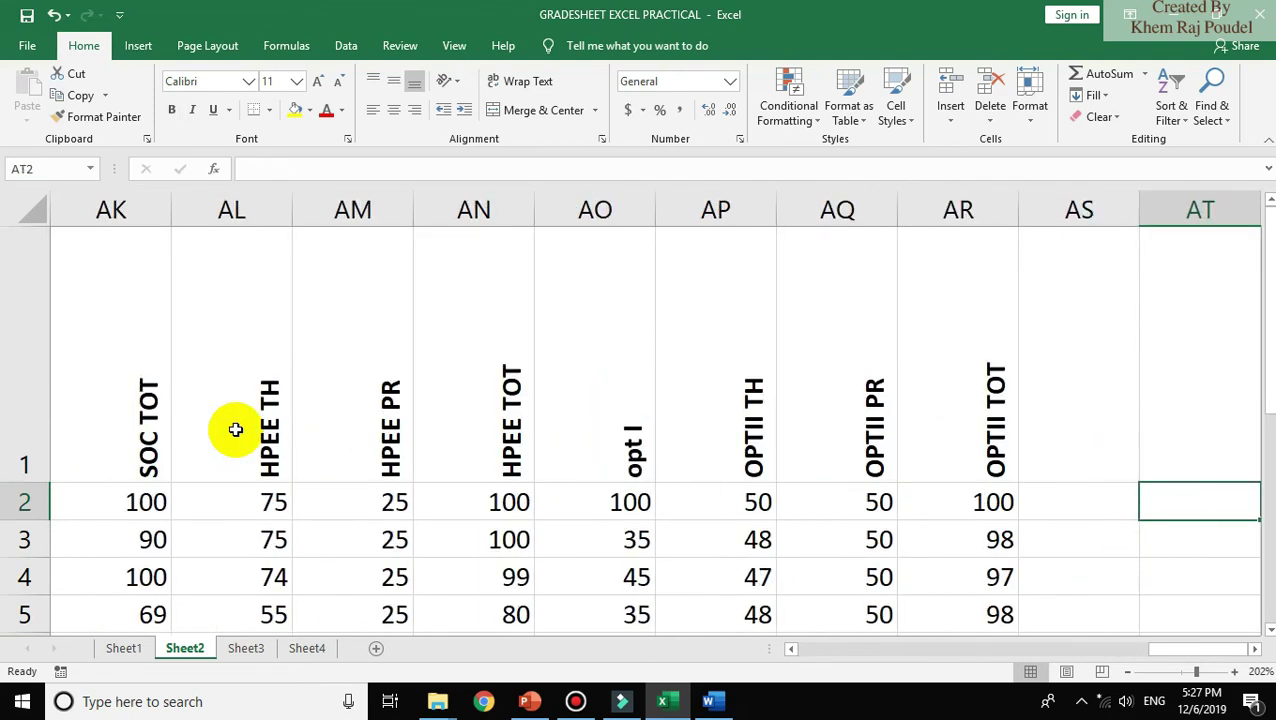
key("Right")
key("Right")
key("Right")
key("Left")
key("Left")
key("Left")
key("Home")
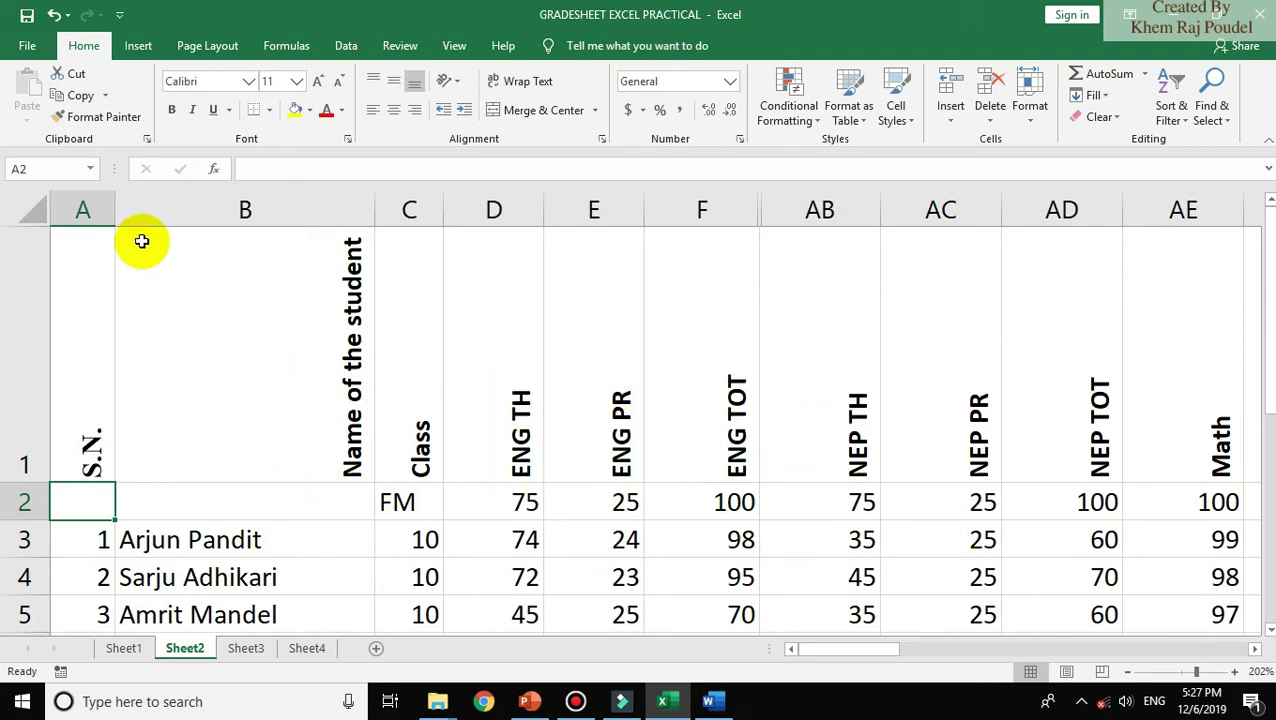
left_click_drag(115, 221, 98, 221)
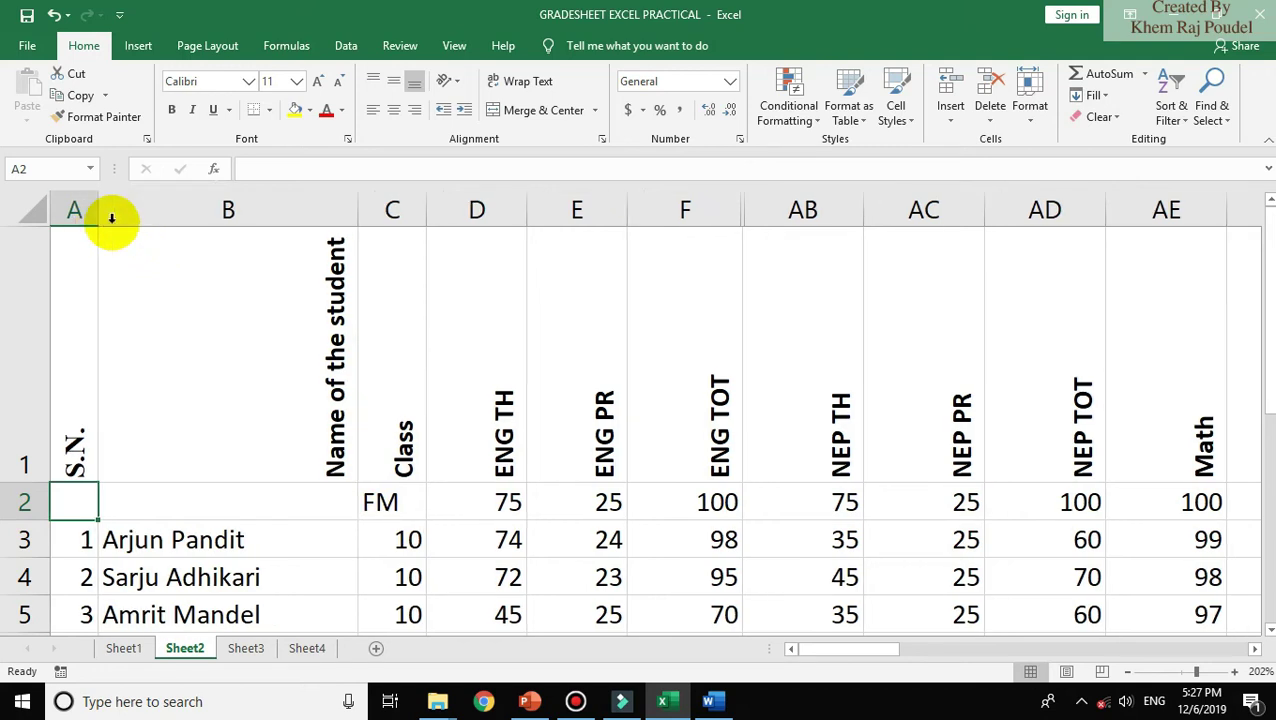
mouse_move(358, 222)
left_mouse_down()
mouse_move(312, 222)
mouse_move(362, 215)
left_mouse_up()
left_click_drag(467, 219, 412, 219)
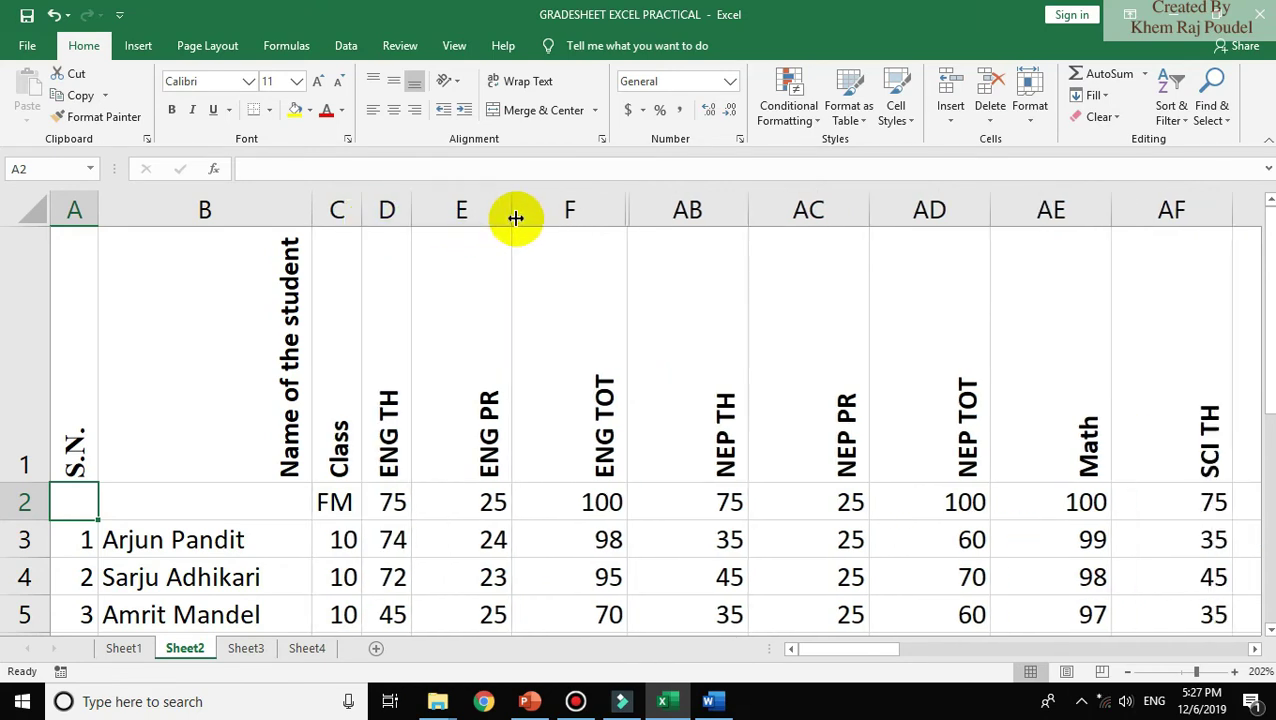
left_click_drag(513, 215, 461, 215)
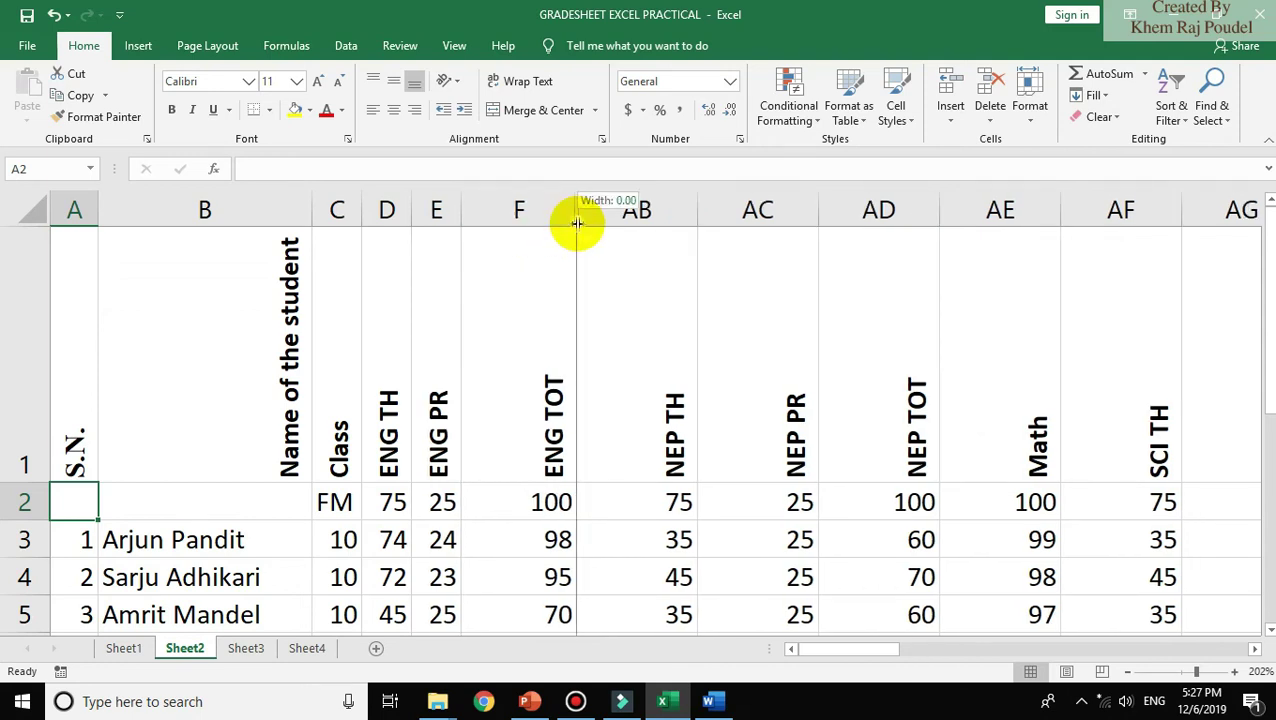
double_click(578, 223)
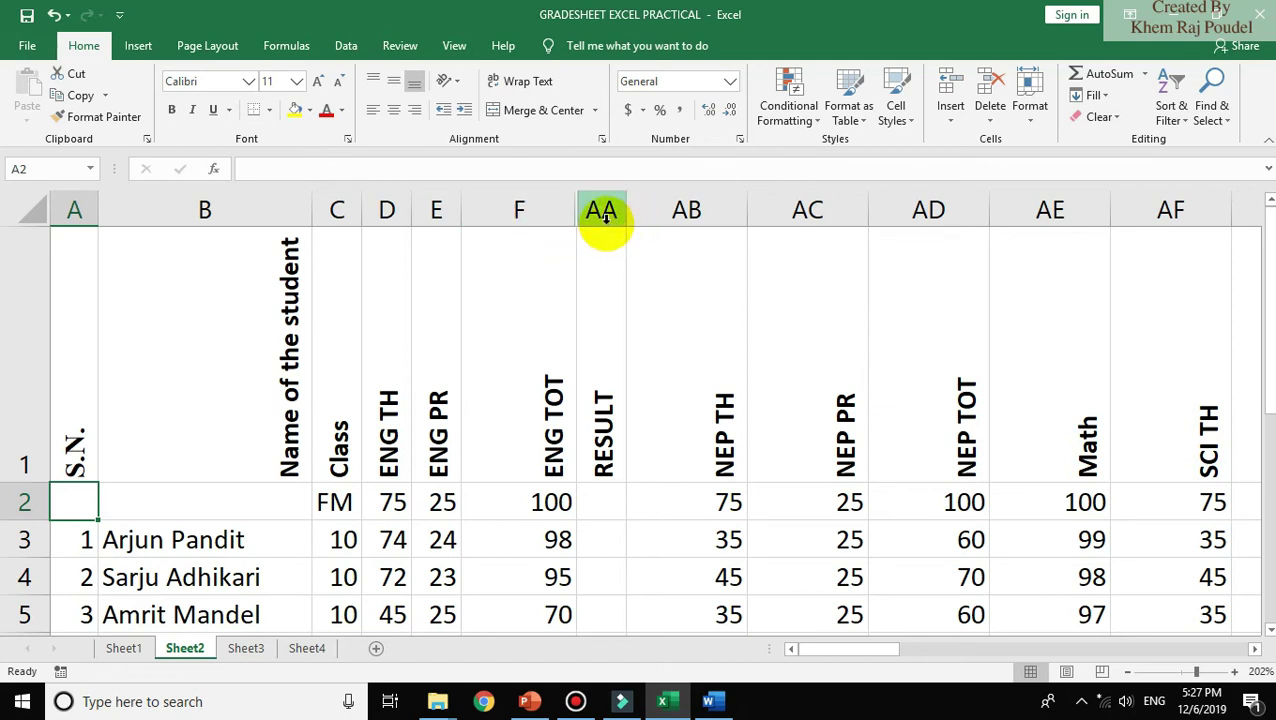
left_click(604, 213)
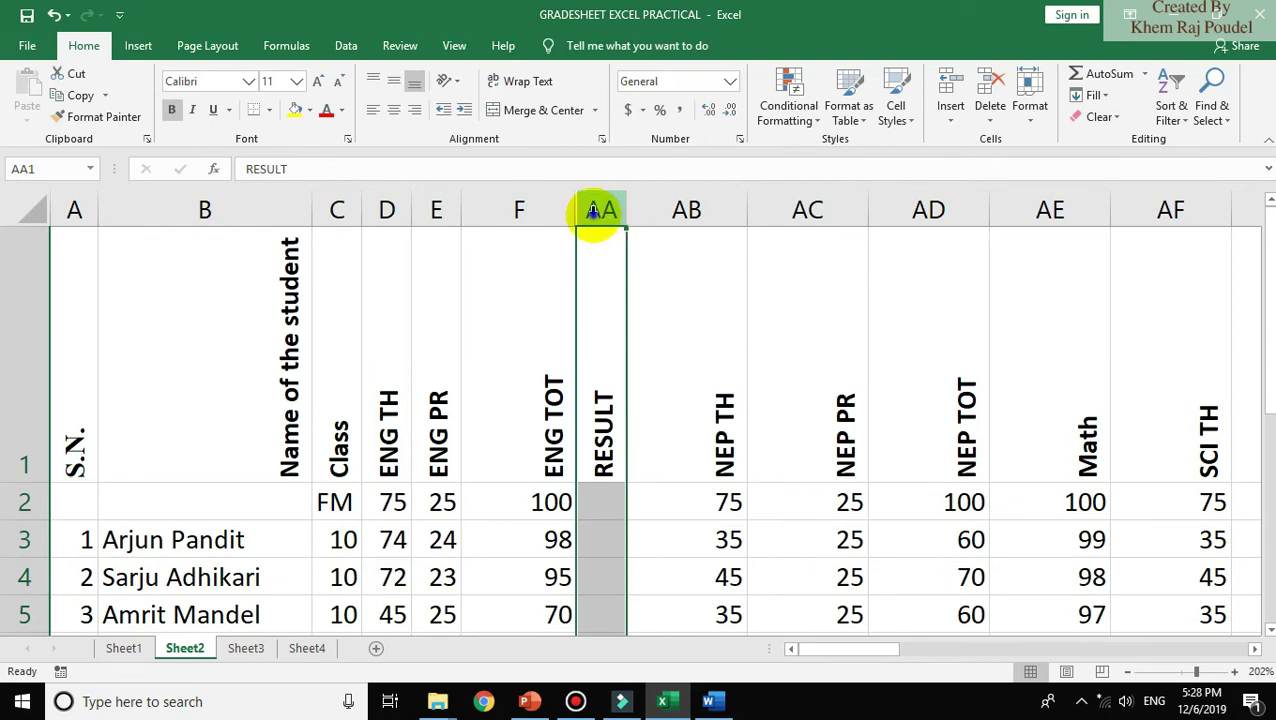
- Unhide the RESULT, DIVISION and PERCENTAGE columns beside ENG TOT
right_click(594, 211)
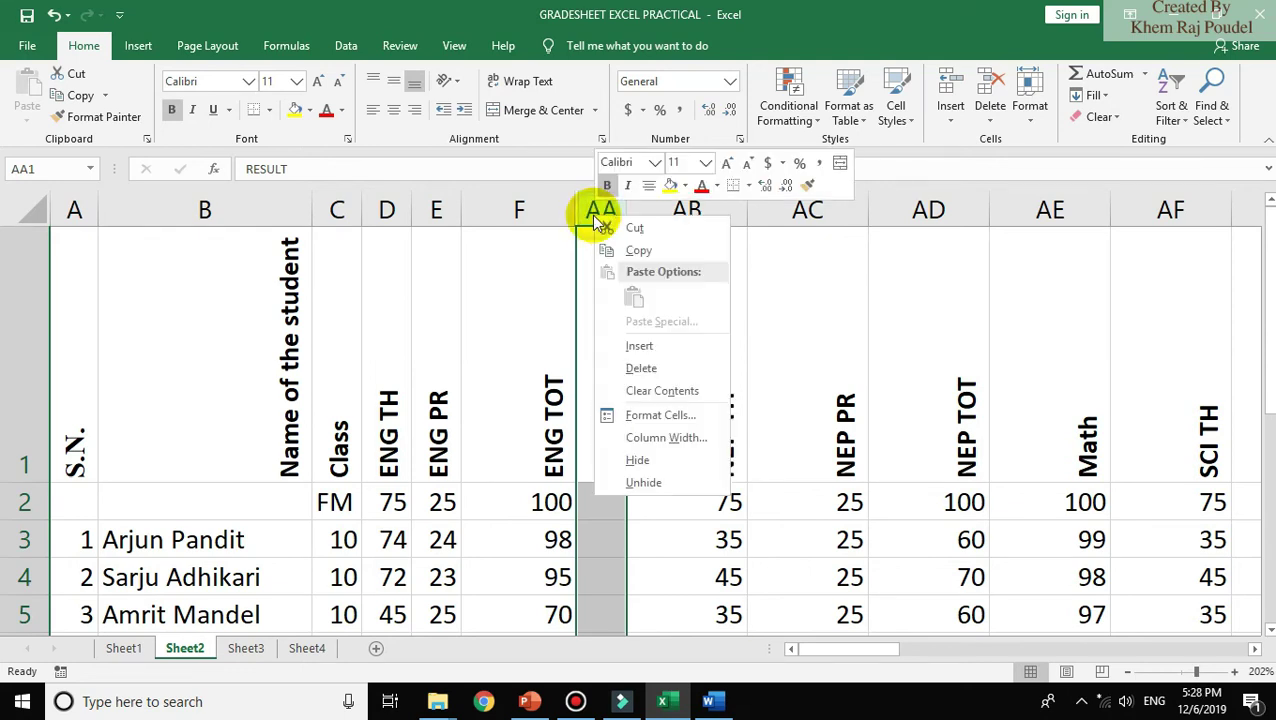
left_click(642, 482)
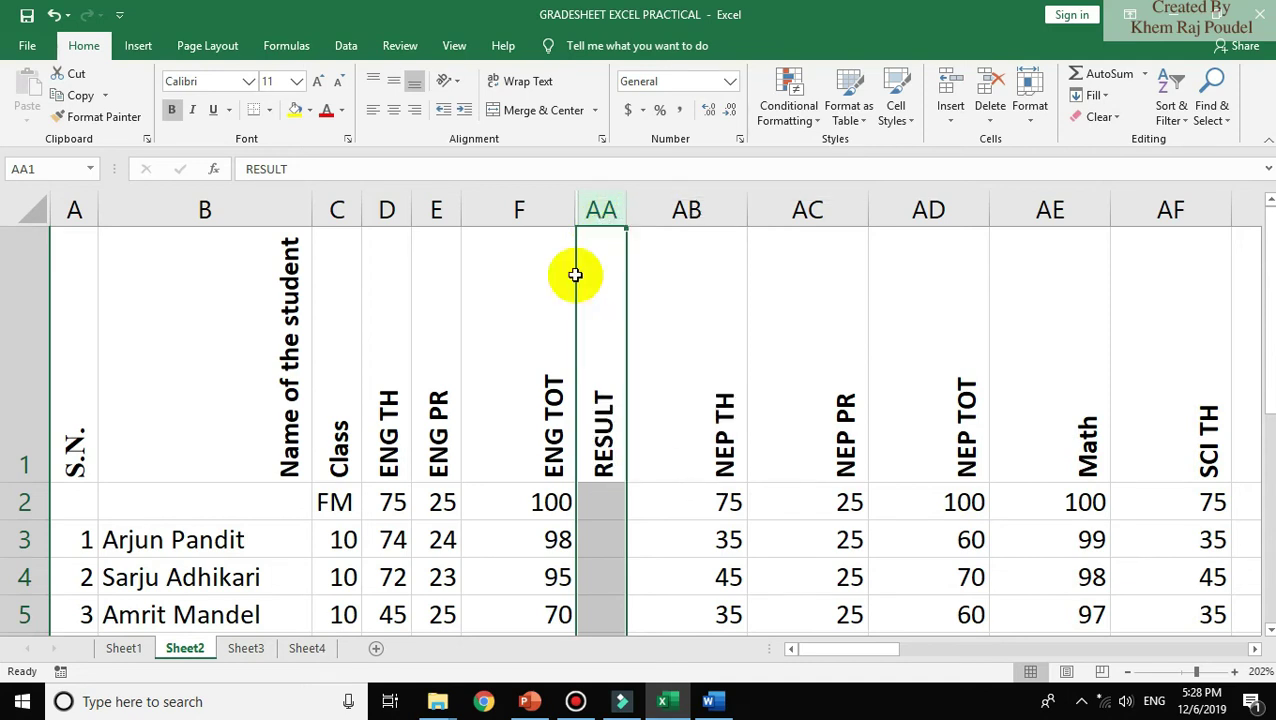
left_click(565, 214)
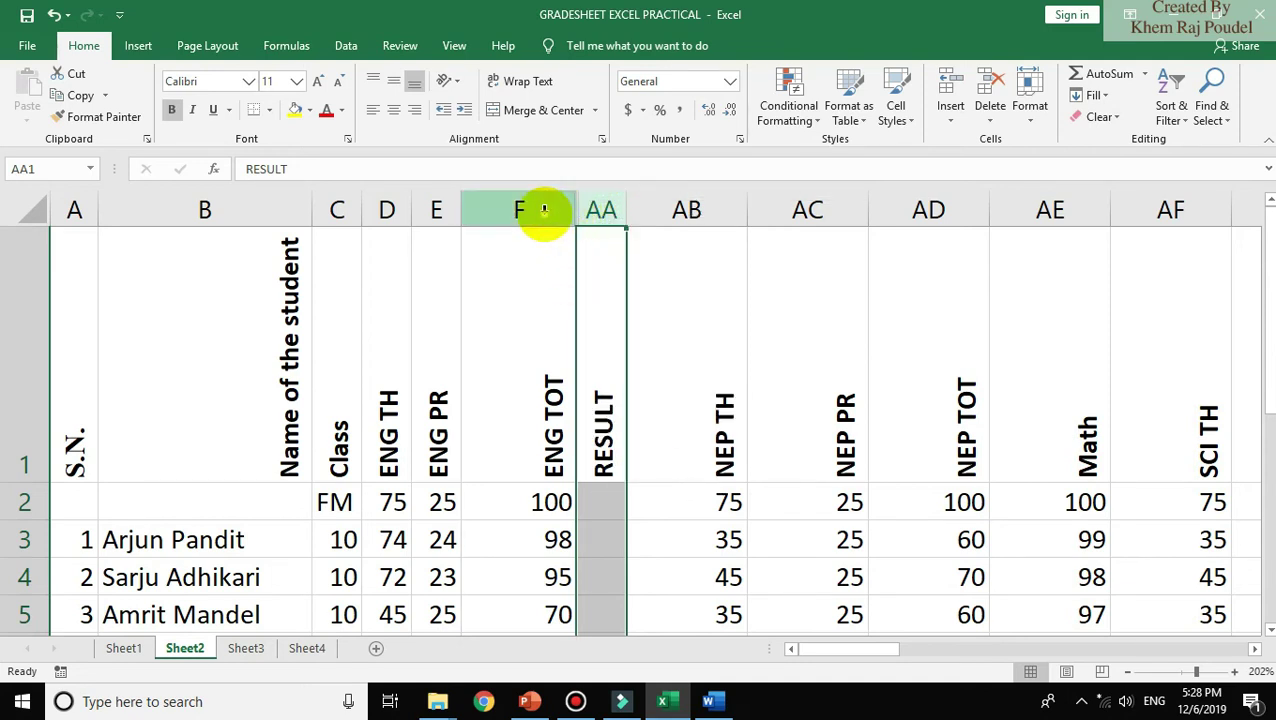
left_click(541, 210)
right_click(543, 210)
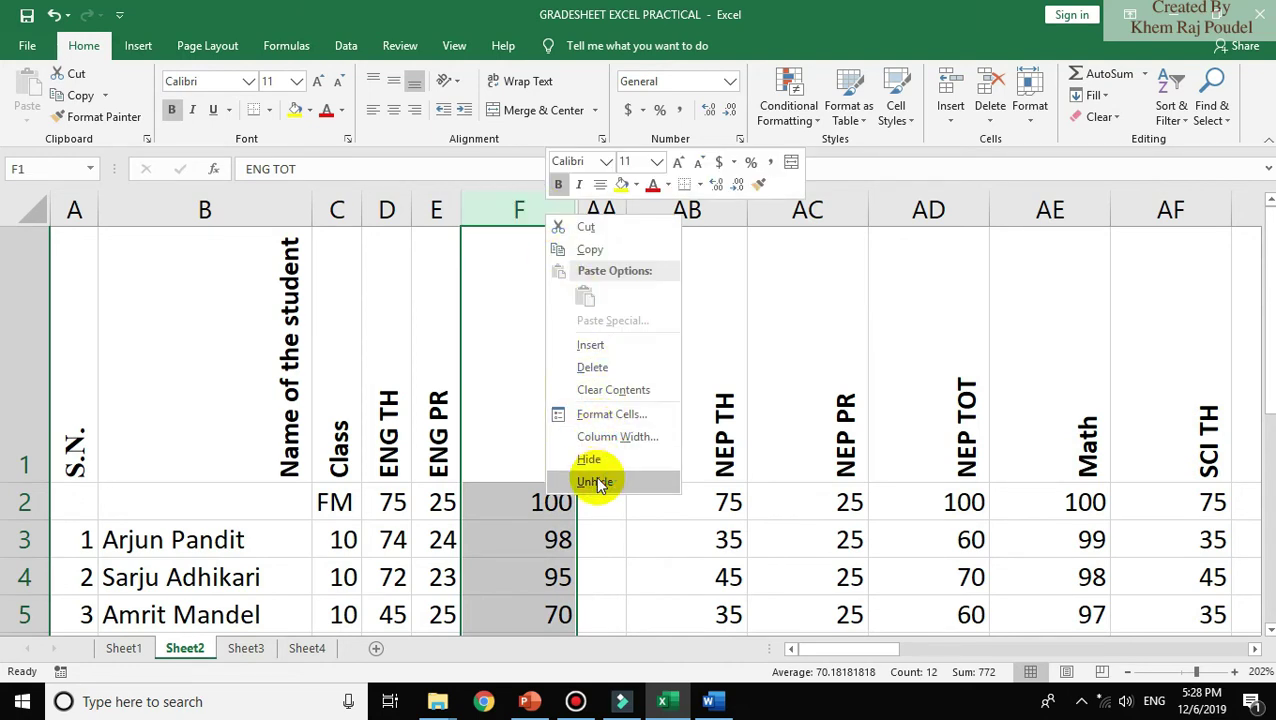
left_click(596, 482)
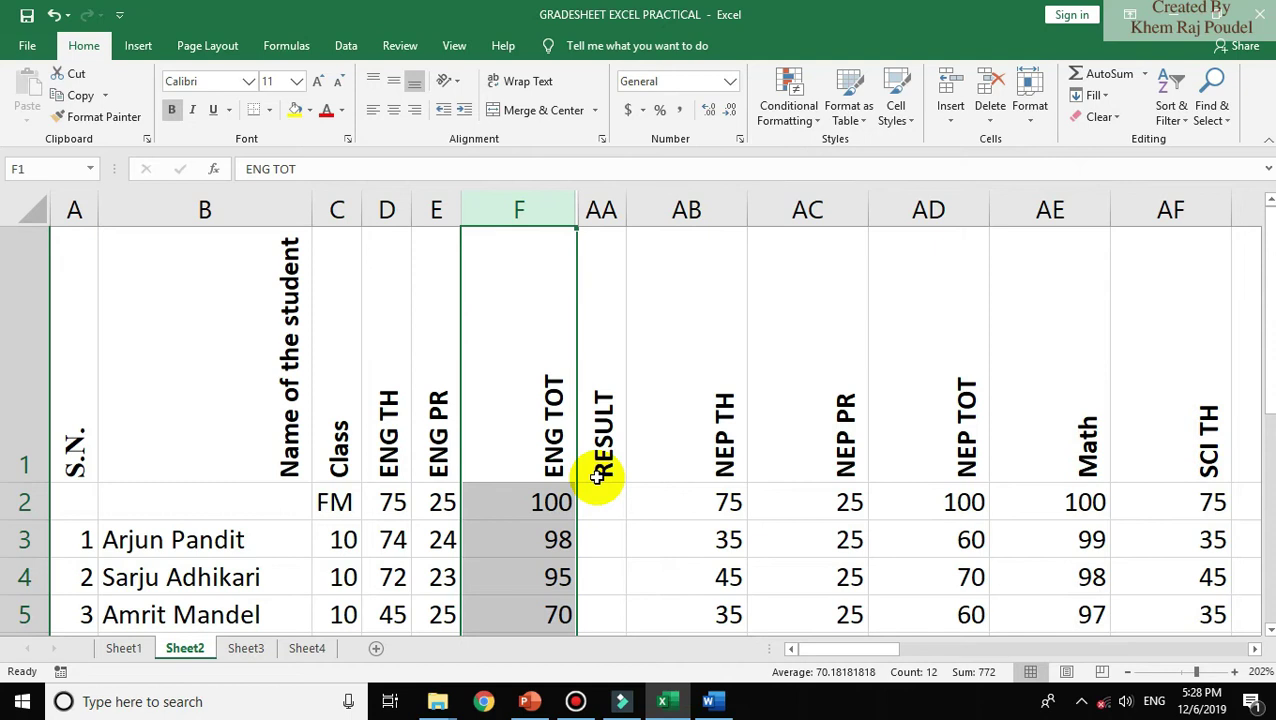
left_click_drag(577, 214, 577, 215)
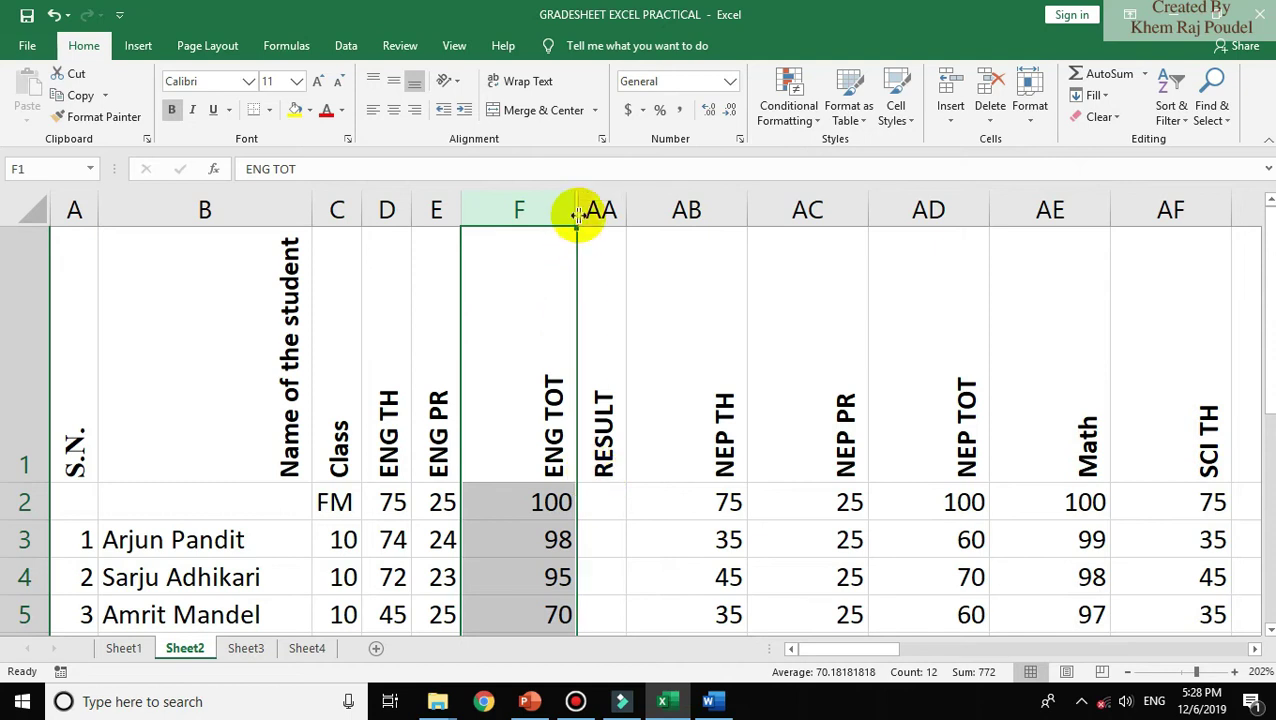
double_click(577, 214)
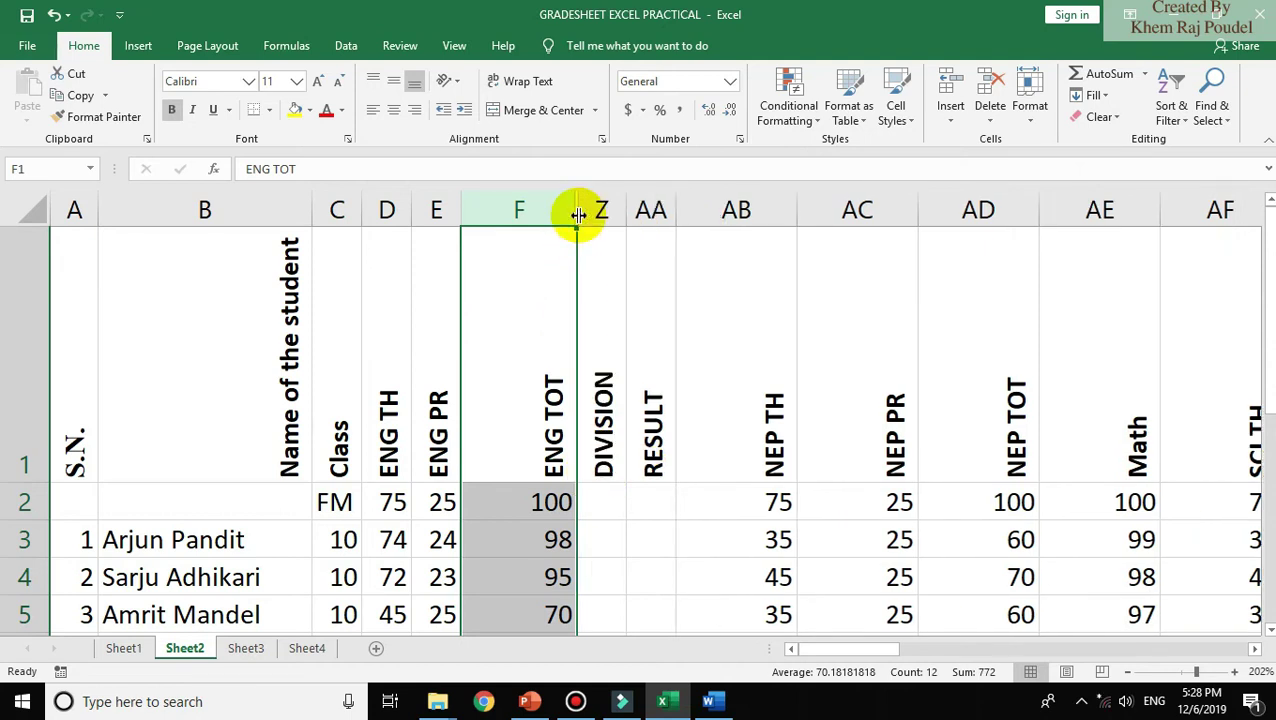
right_click(578, 214)
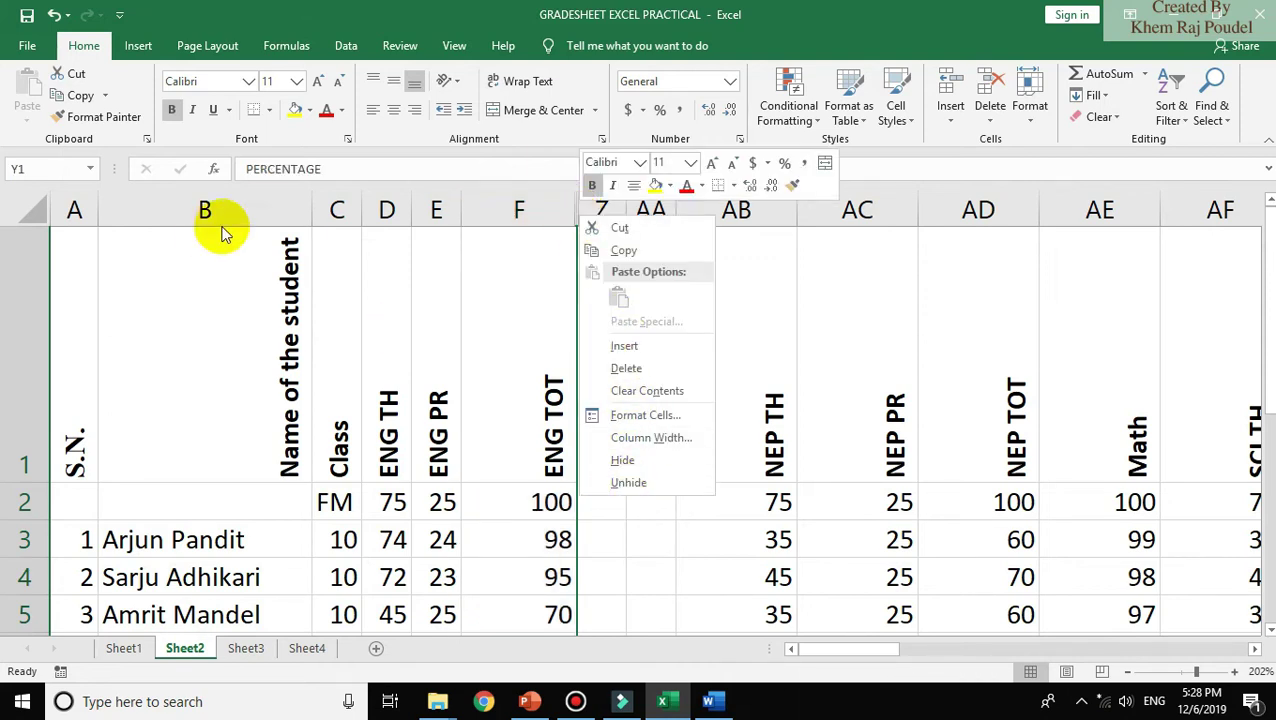
left_click(637, 482)
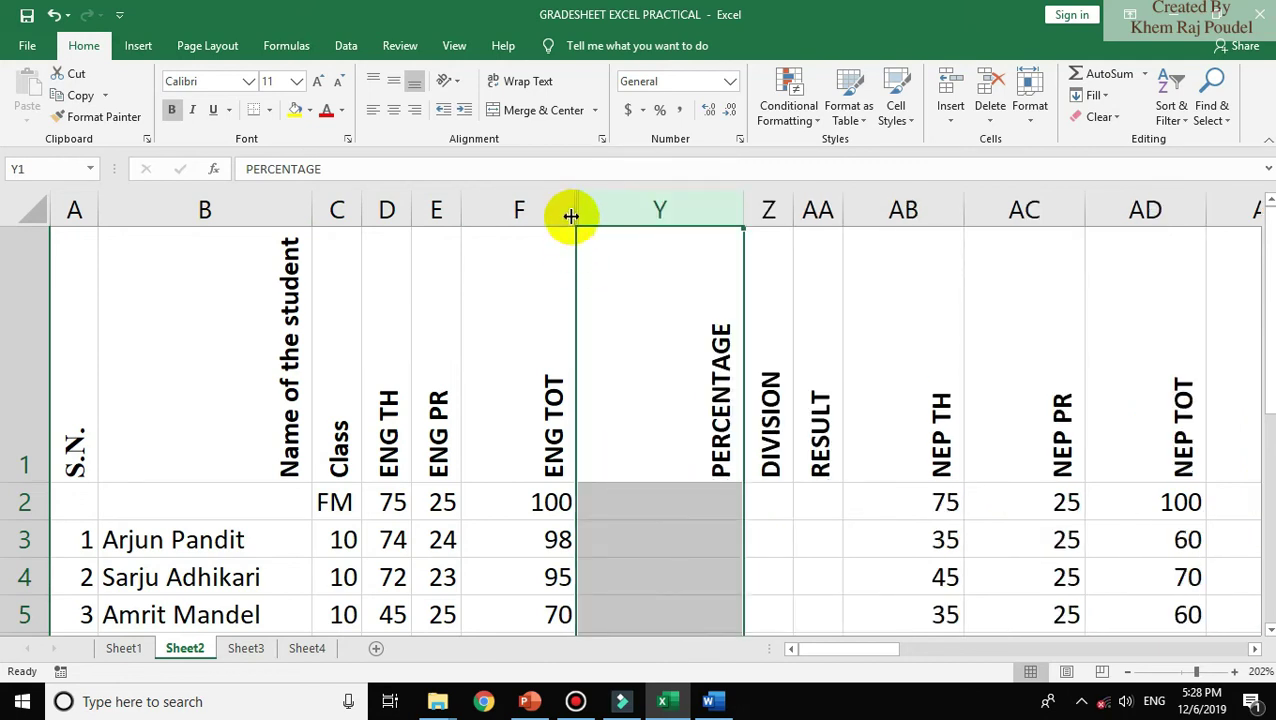
- Unhide all columns between ENG TOT and PERCENTAGE
left_click_drag(550, 210, 647, 208)
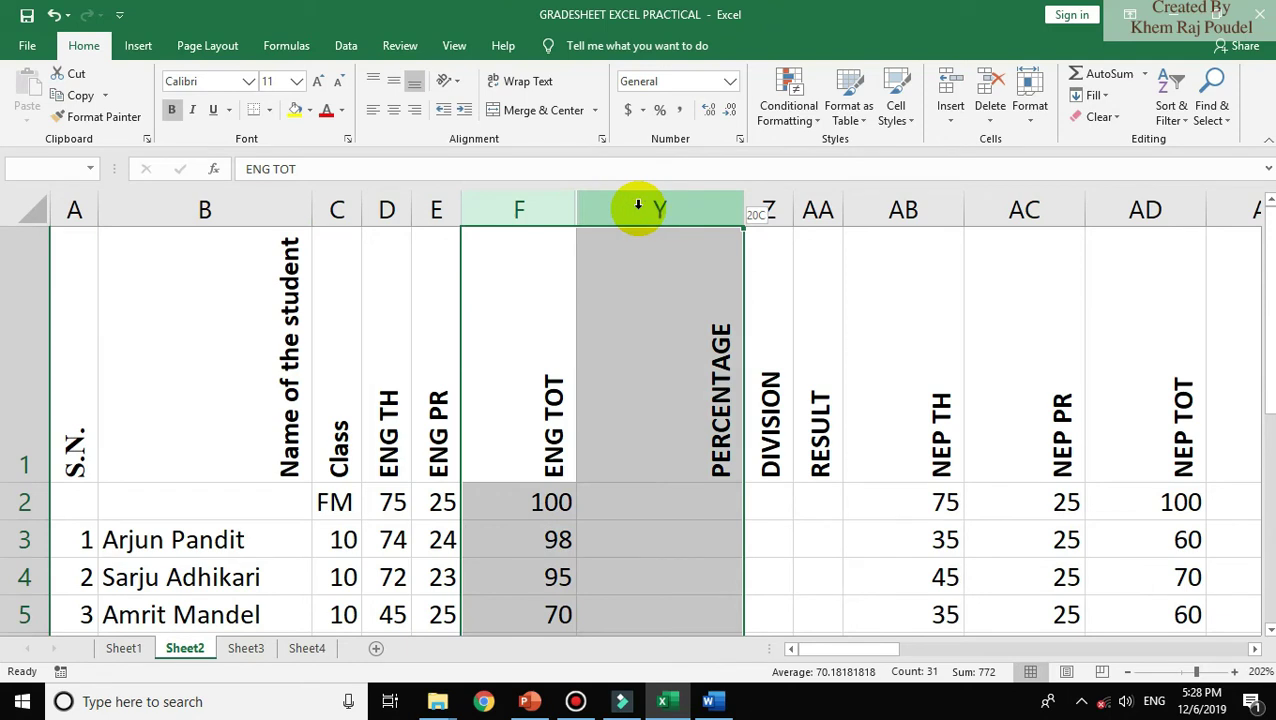
right_click(576, 210)
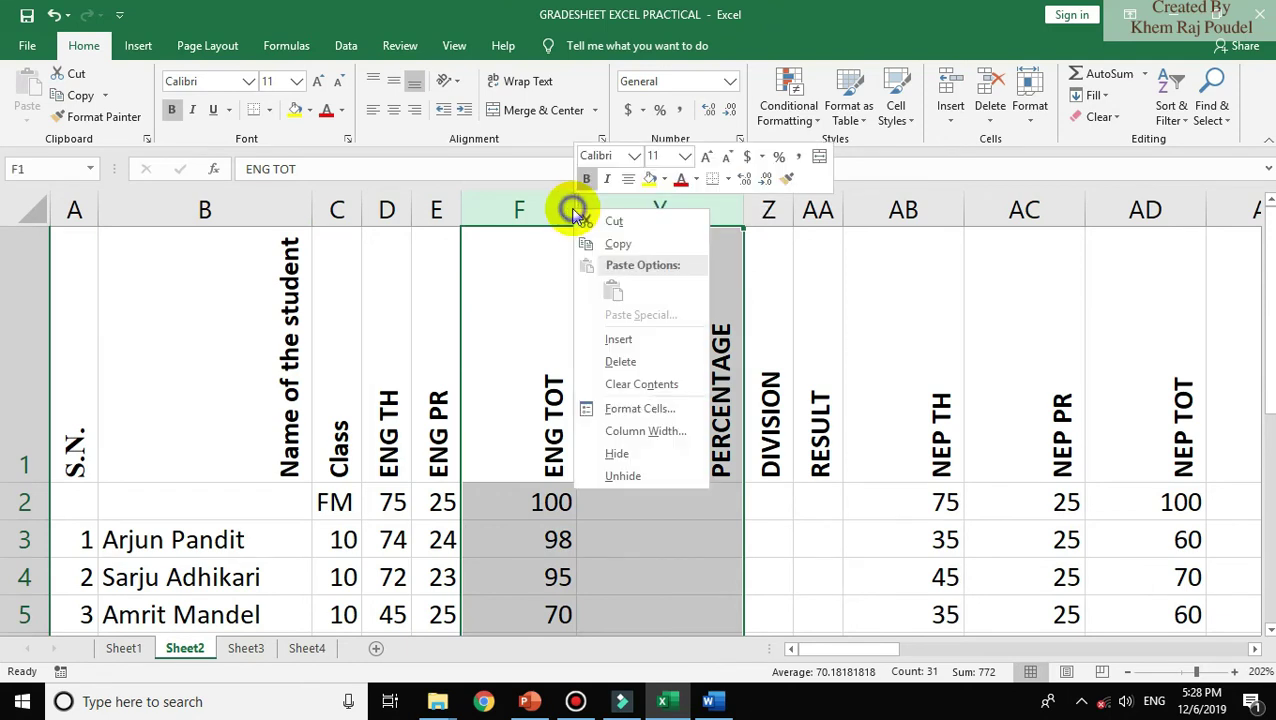
left_click(625, 477)
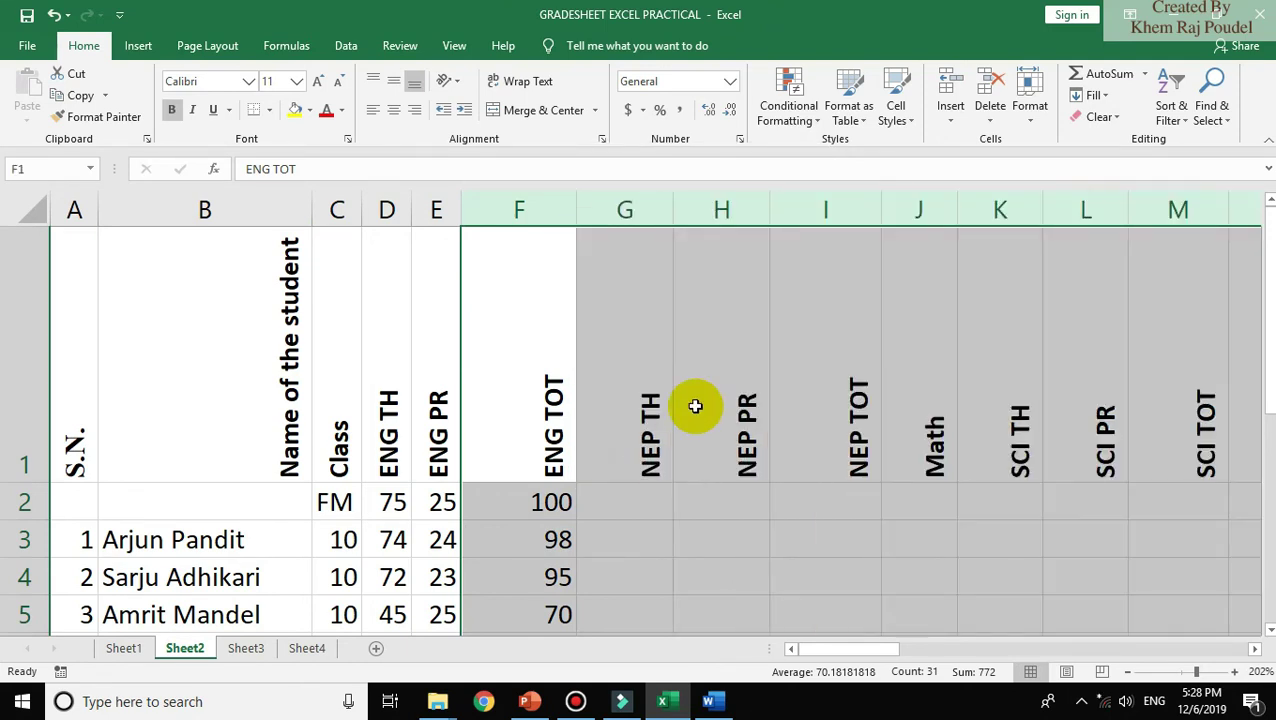
key("Right")
key("Right")
key("Right")
key("Right")
key("Right")
key("Right")
key("Right")
key("Right")
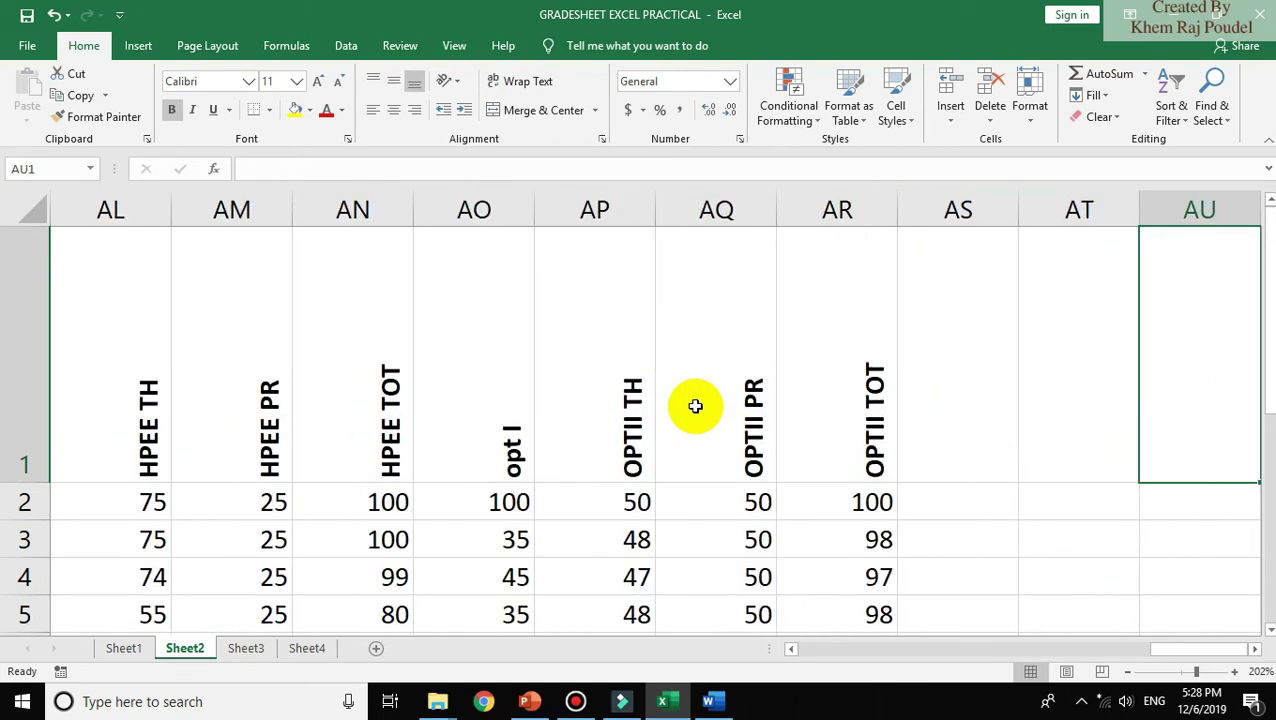
key("Right")
key("Right")
key("Right")
key("Left")
key("Left")
key("Left")
key("Left")
key("Left")
key("Left")
key("Left")
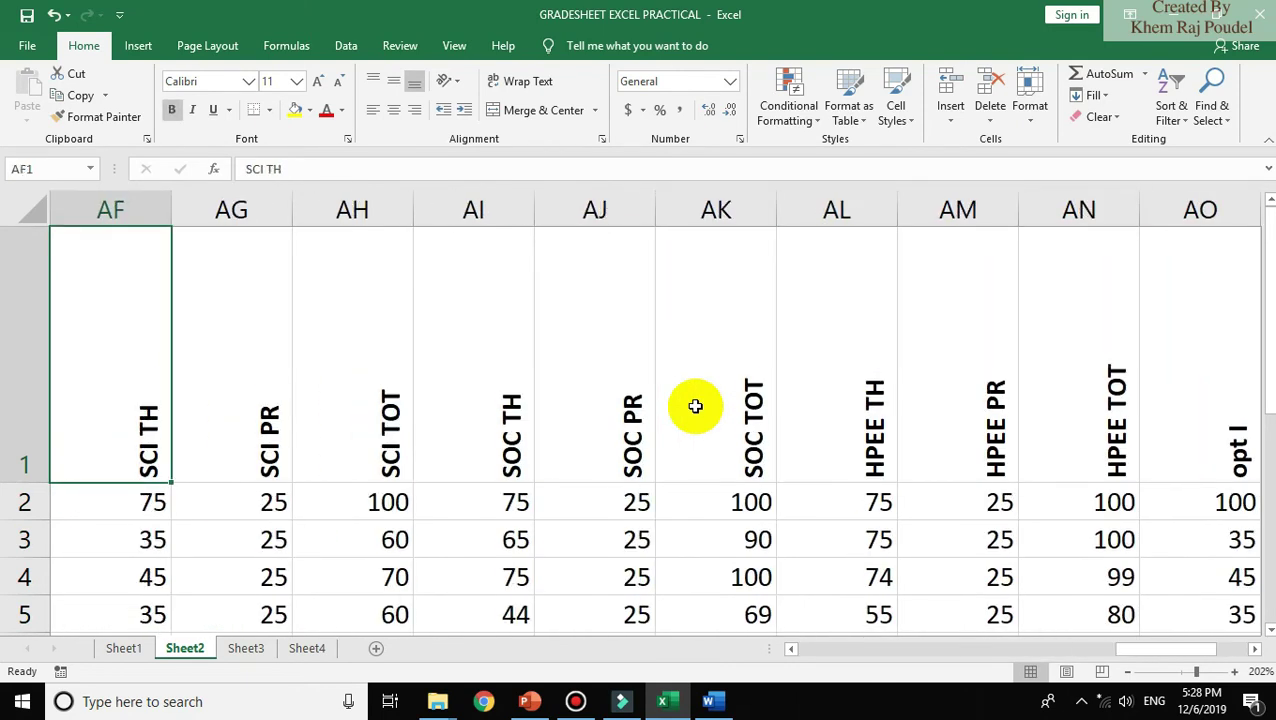
key("Left")
key("Left")
key("Left")
key("Left")
key("Left")
key("Left")
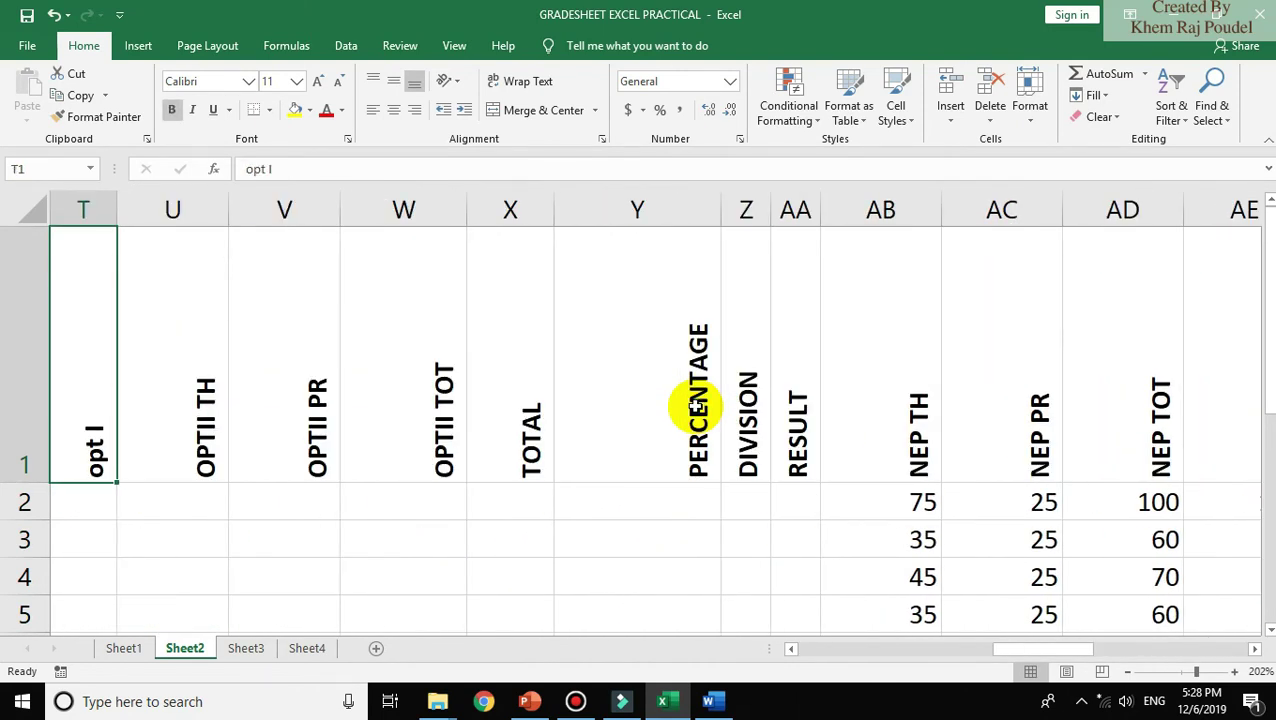
- Undo the unhiding and column width changes, keeping the formatted header row
key("ctrl+z")
key("ctrl+z")
key("ctrl+z")
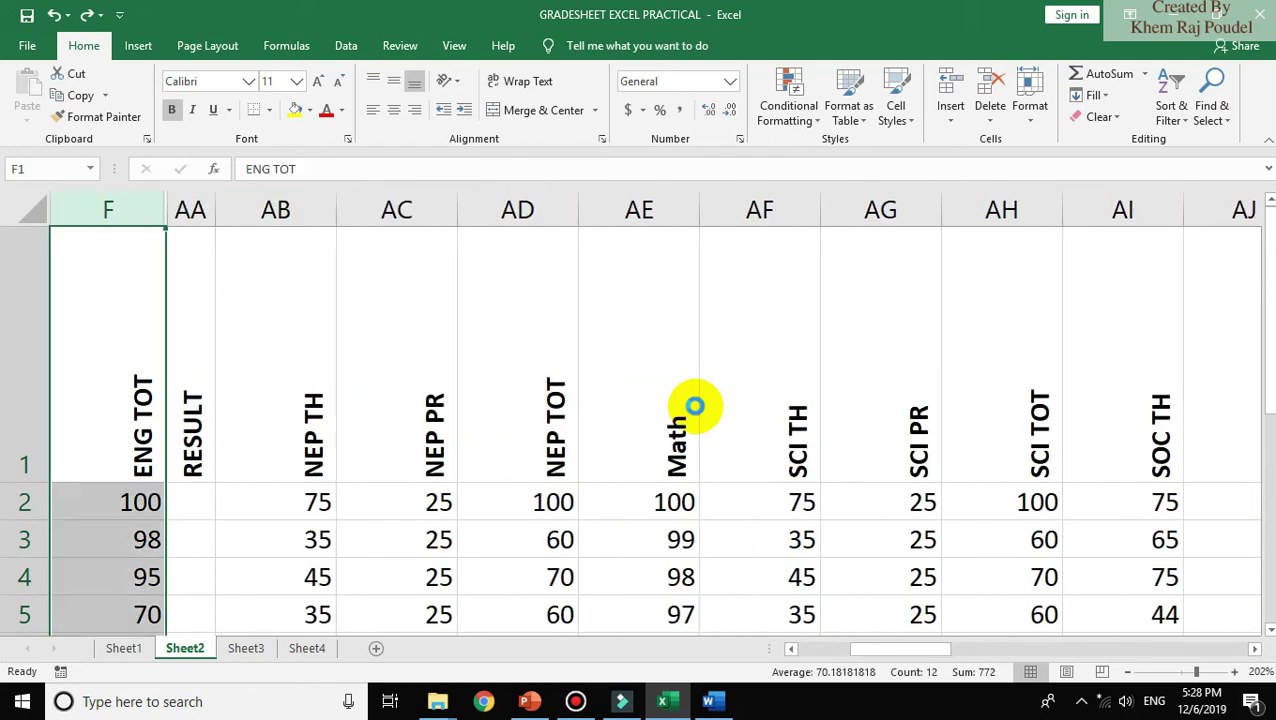
key("ctrl+z")
key("ctrl+z")
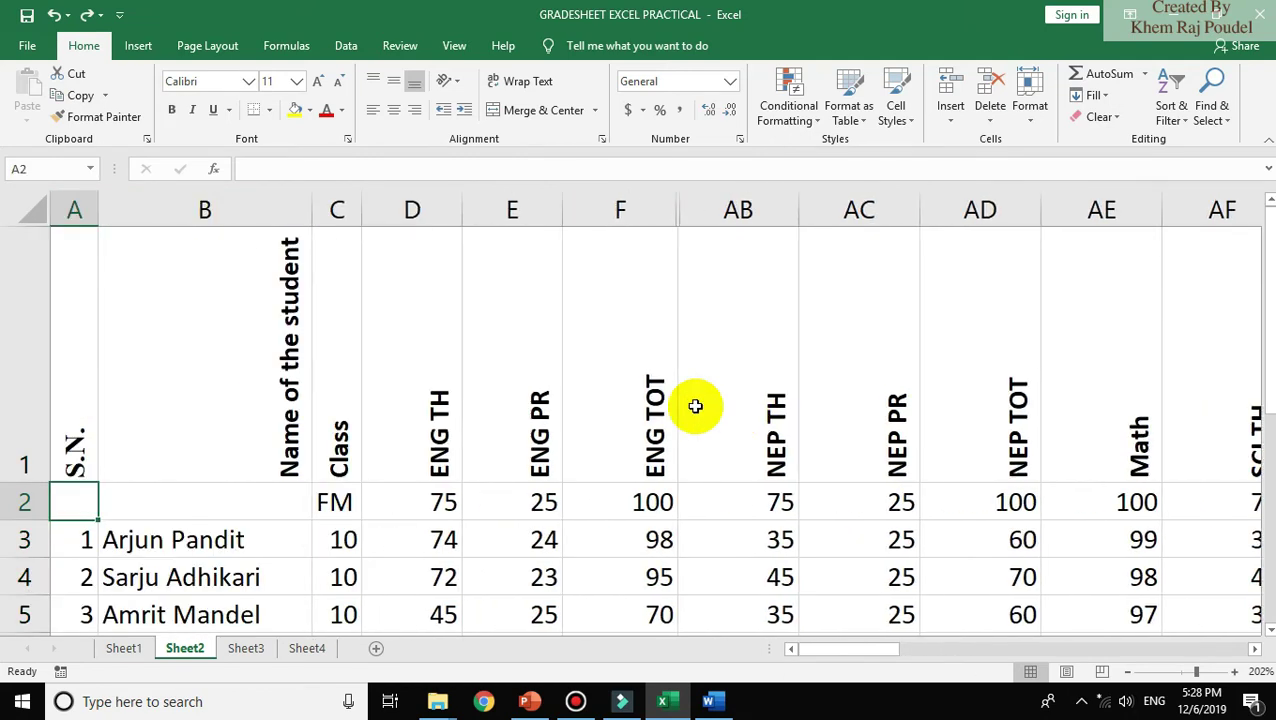
key("ctrl+z")
key("ctrl+z")
key("ctrl+z")
key("ctrl+z")
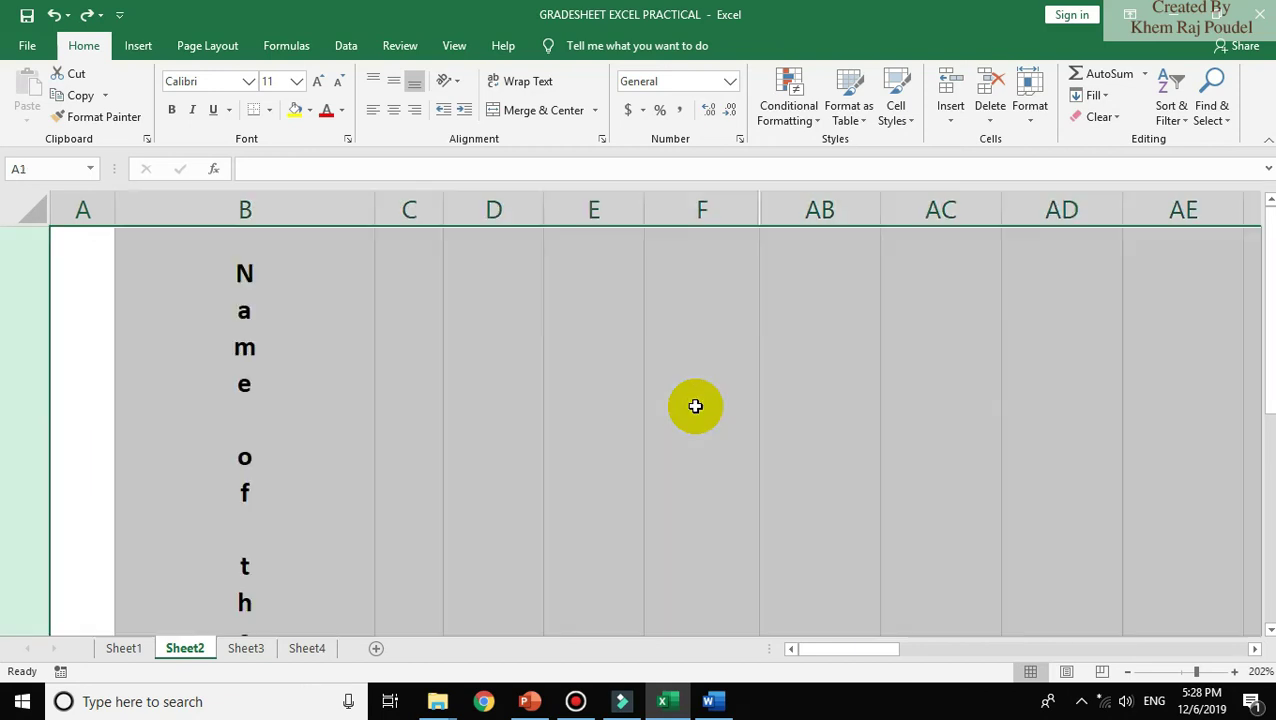
key("ctrl+z")
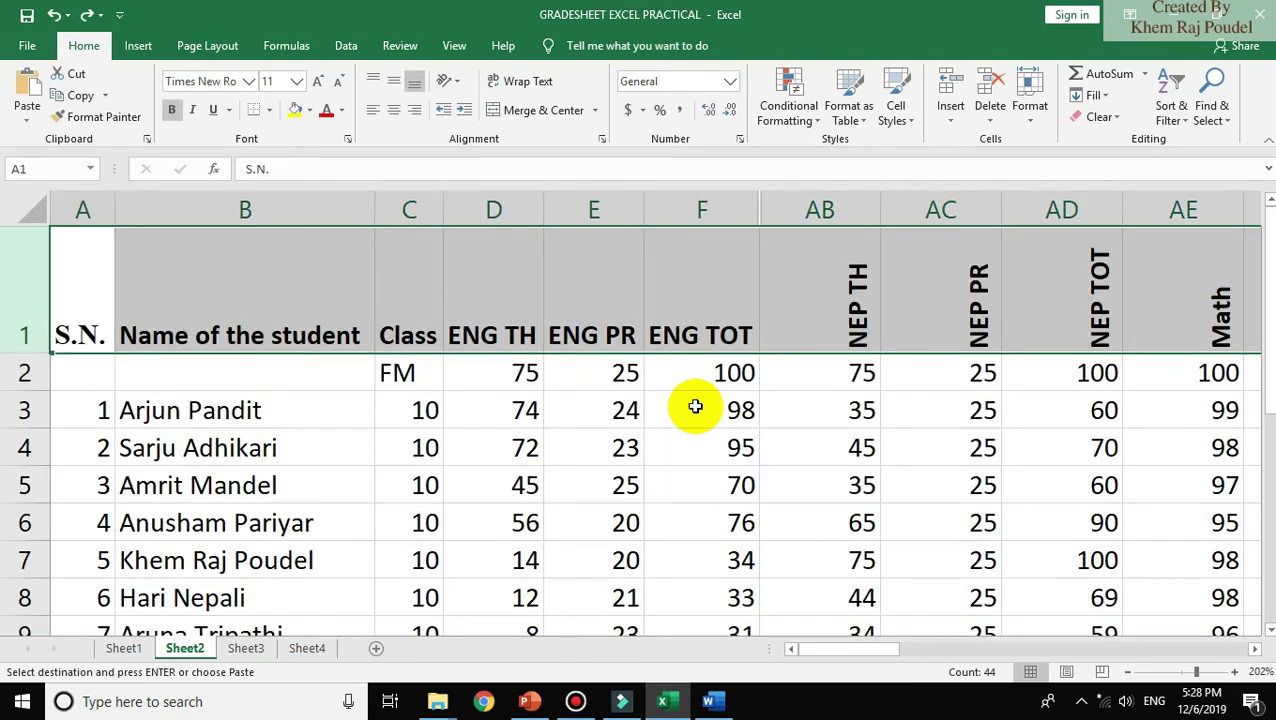
key("ctrl+z")
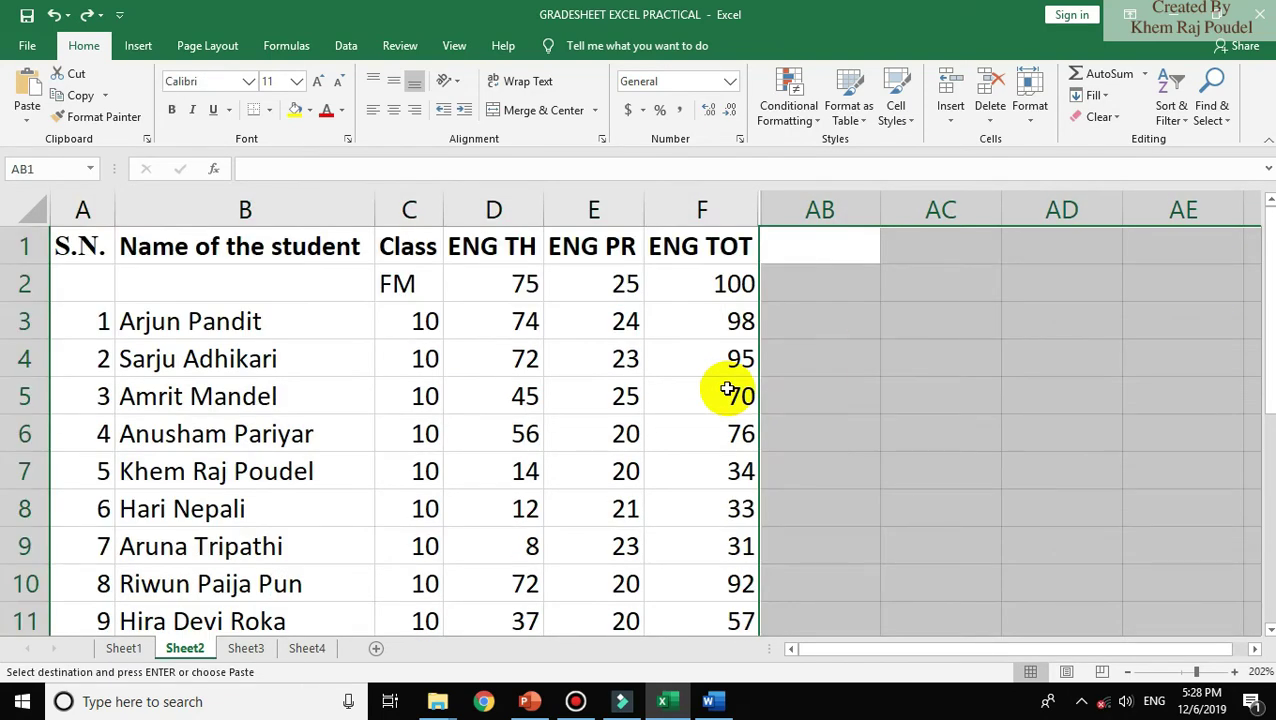
- Unhide the subject columns after ENG TOT and review the NEP TH onward headers
left_click(731, 212)
mouse_move(782, 211)
left_mouse_down()
mouse_move(812, 213)
mouse_move(766, 207)
left_mouse_up()
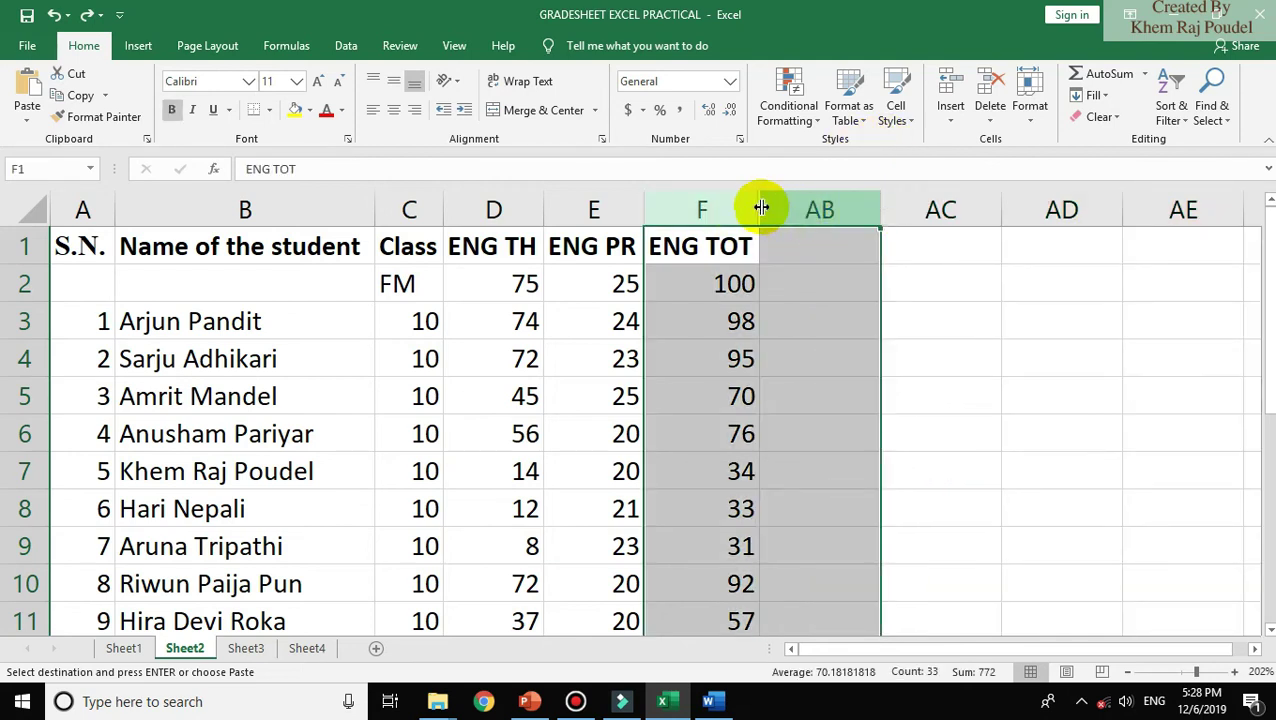
right_click(763, 207)
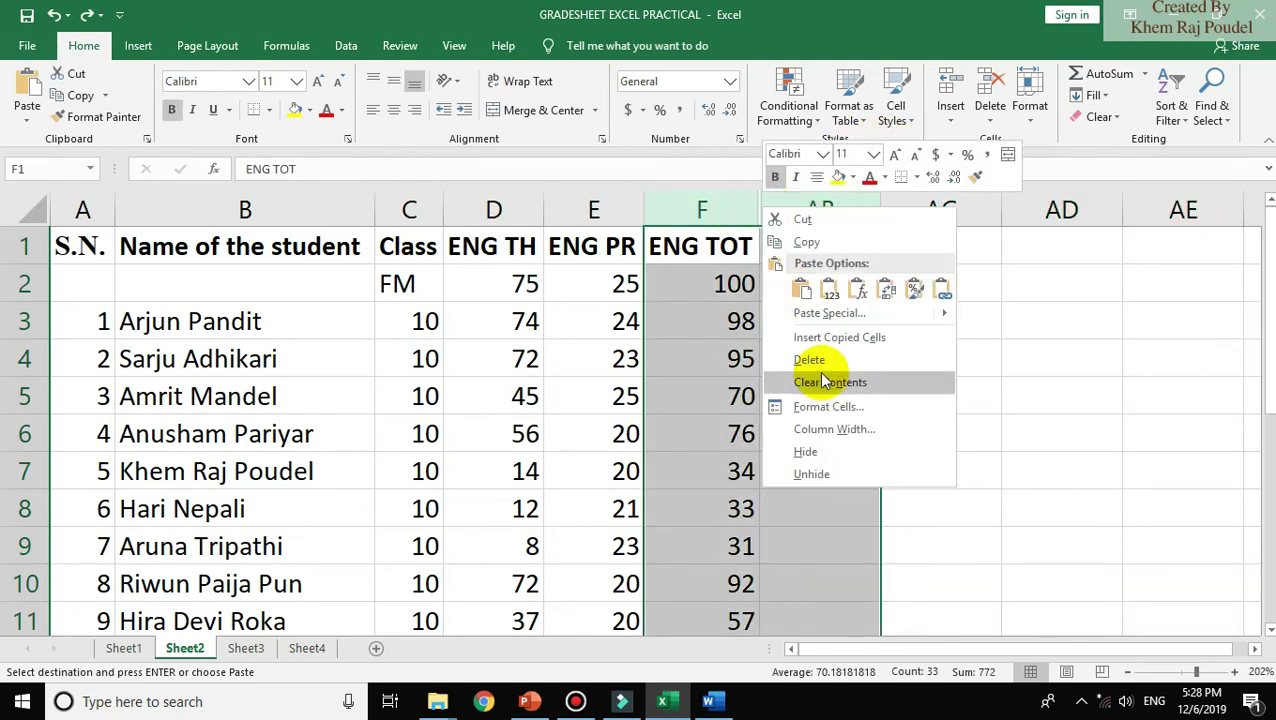
left_click(818, 473)
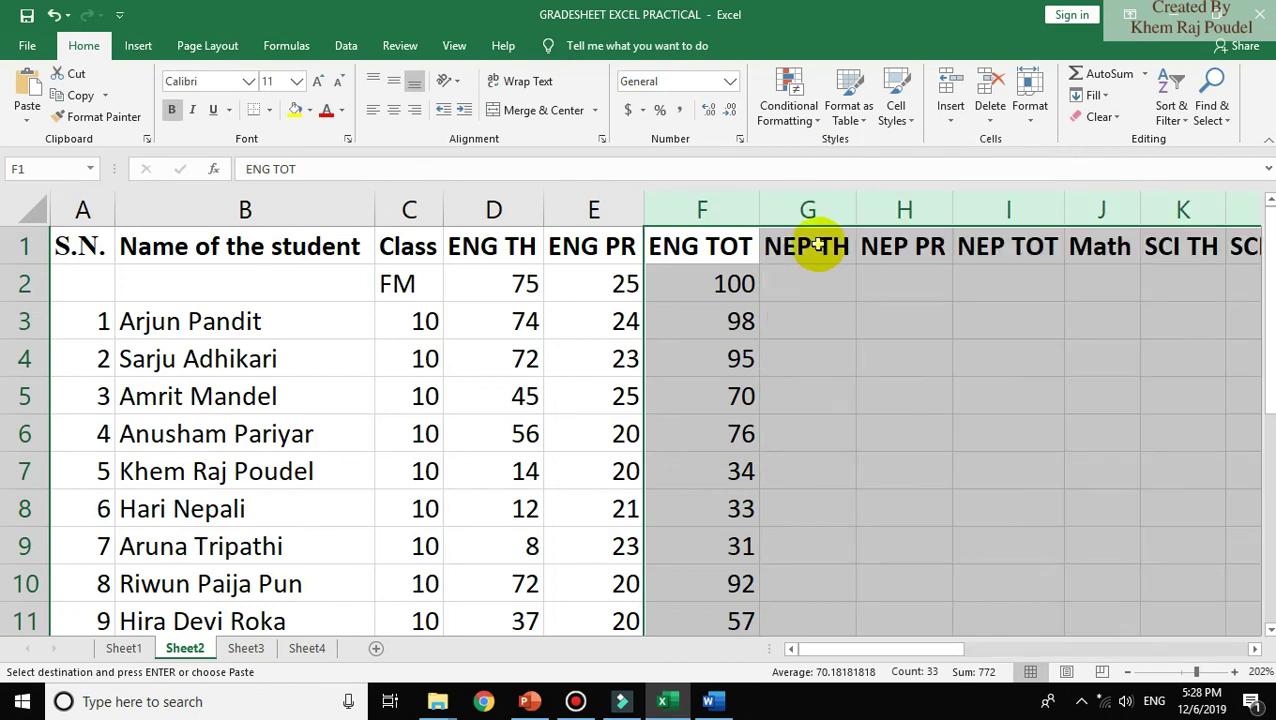
left_click(816, 246)
key("Right")
key("Right")
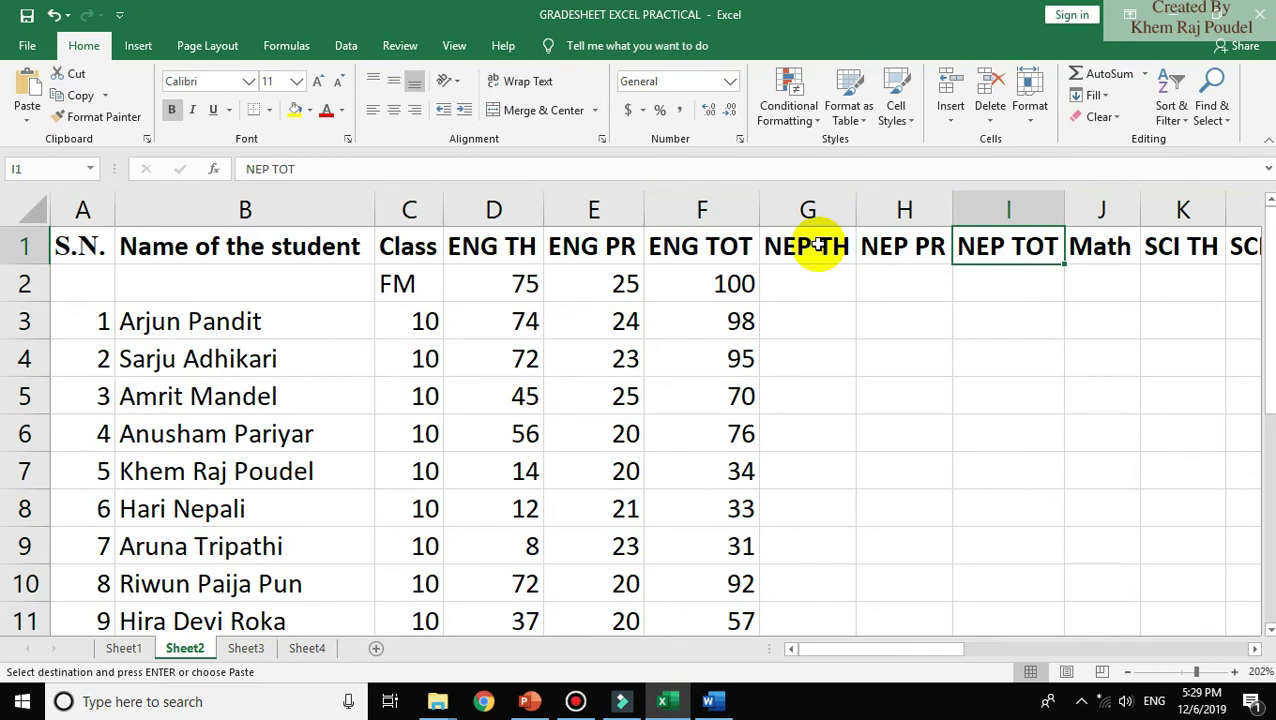
key("Right")
key("Right")
key("Right")
key("Right")
key("Right")
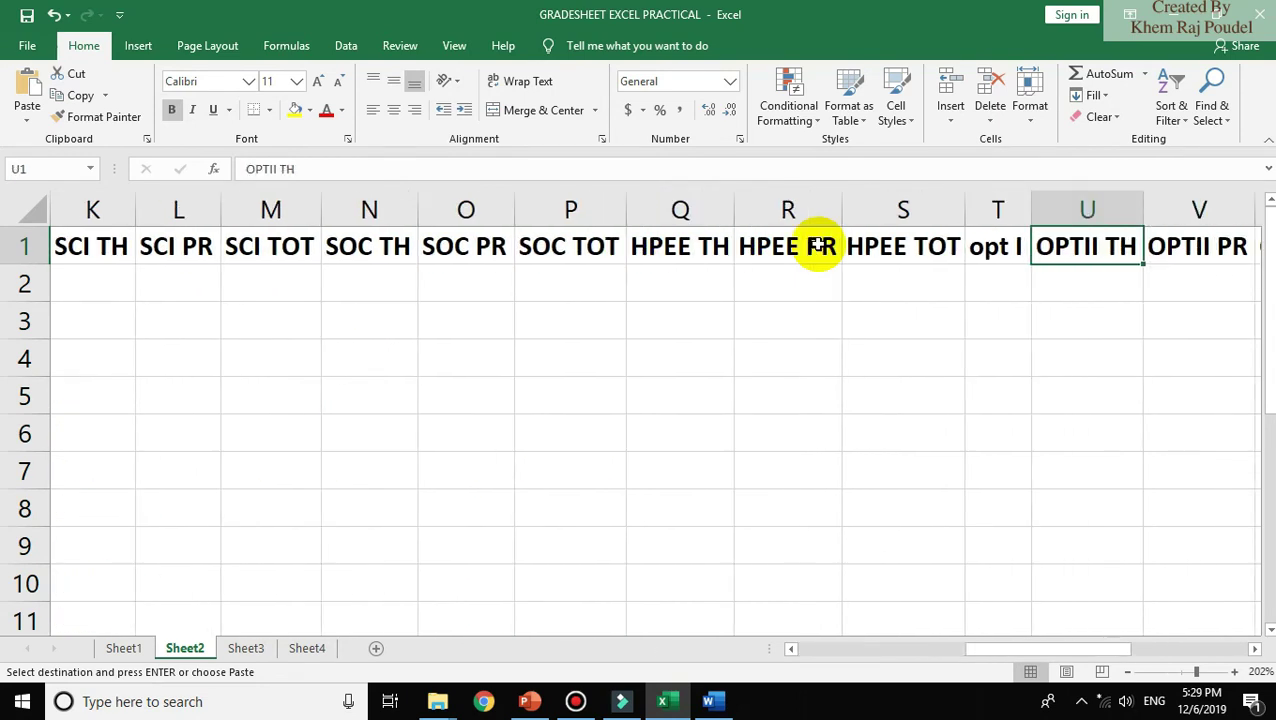
key("Left")
key("Left")
key("Left")
key("Left")
key("Left")
key("Left")
key("Right")
key("Right")
key("Right")
key("Right")
key("Right")
key("Right")
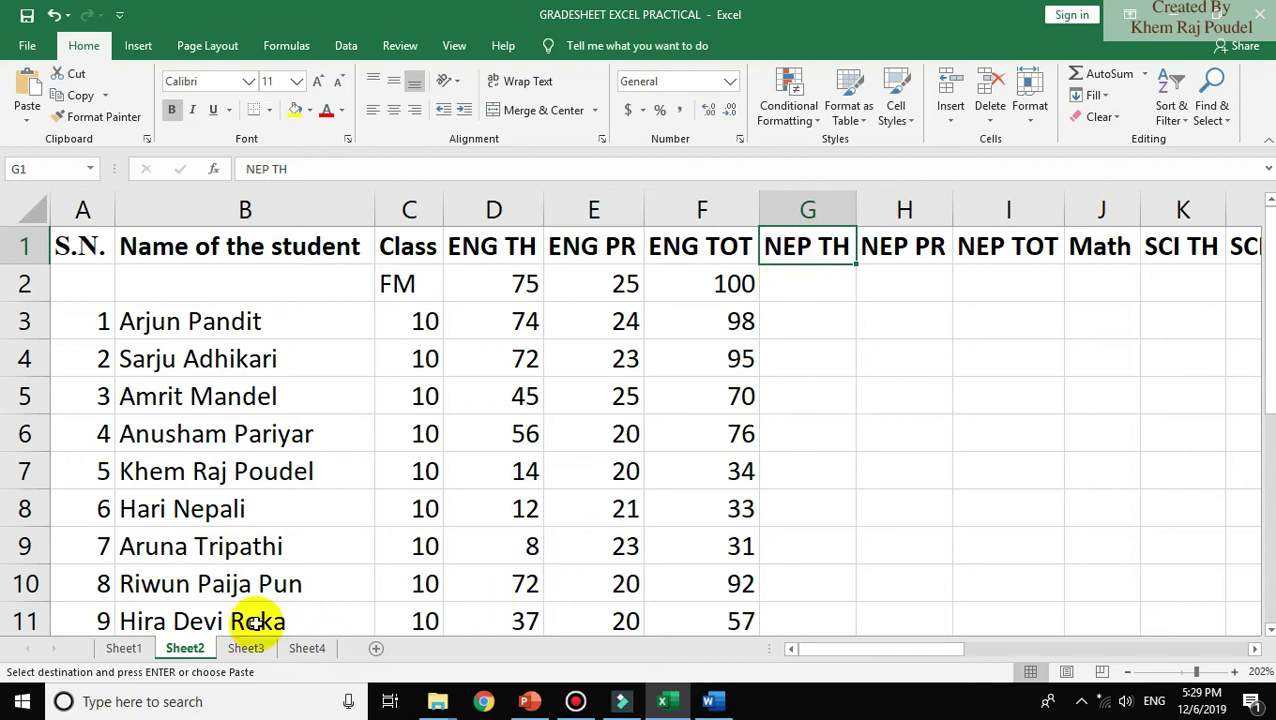
- On Sheet1, select the NEP TH through OPTII marks block G2:W12
left_click(246, 648)
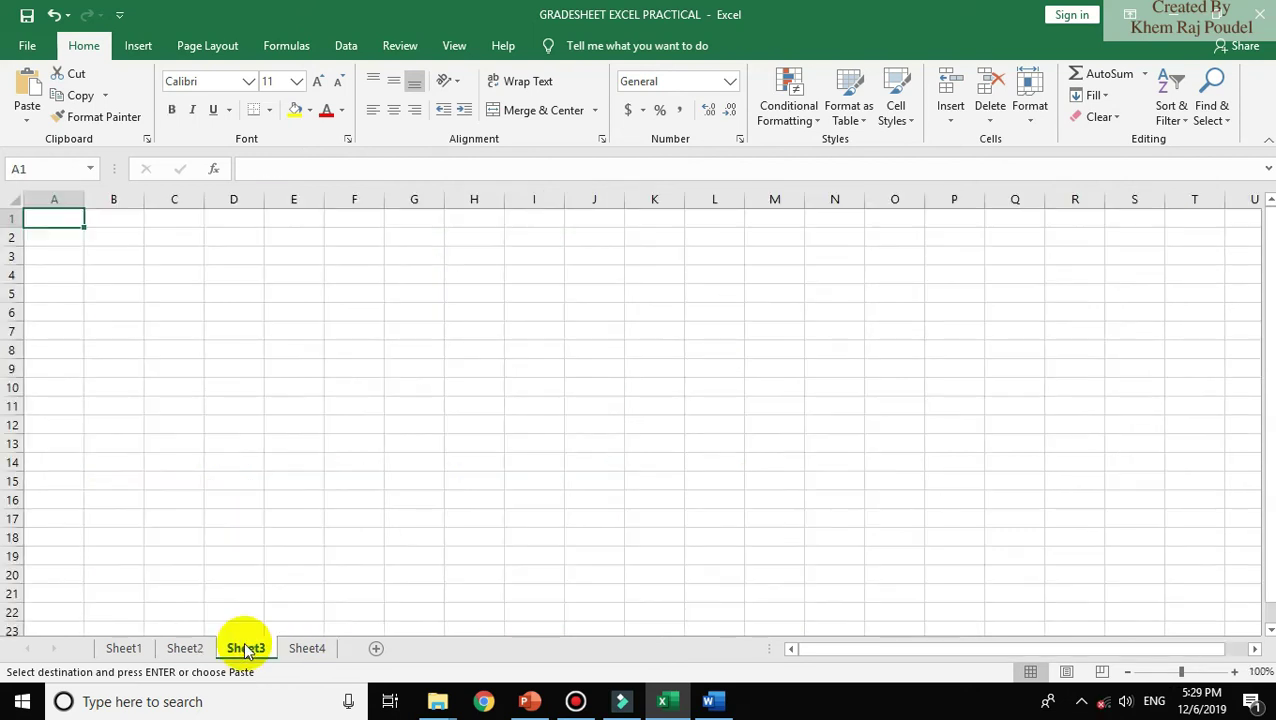
left_click(126, 646)
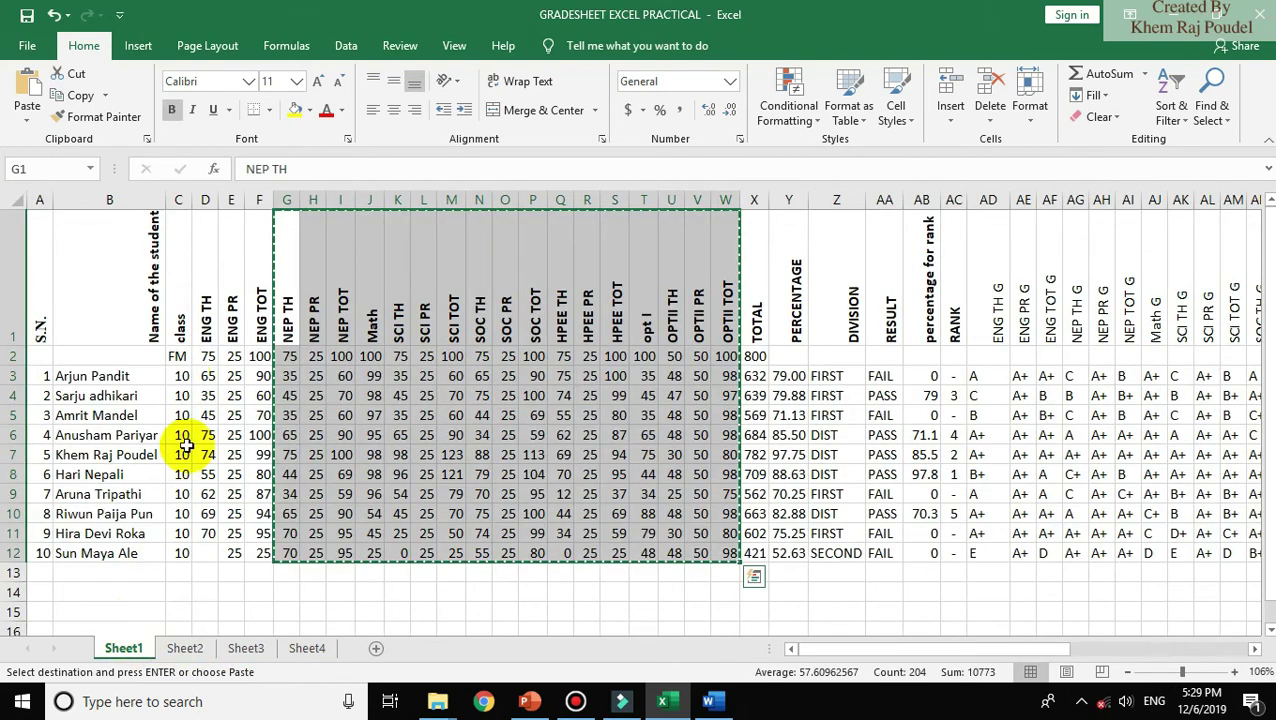
left_click(290, 358)
left_click_drag(297, 360, 726, 376)
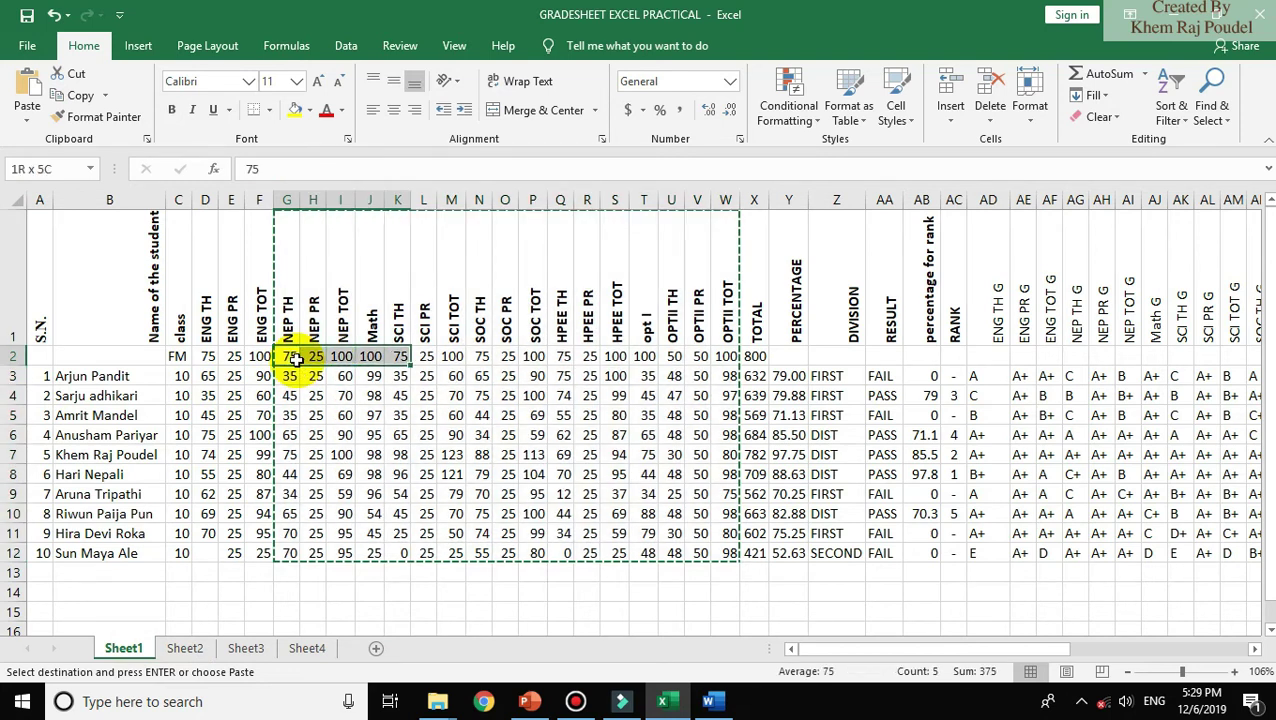
key("shift+Down")
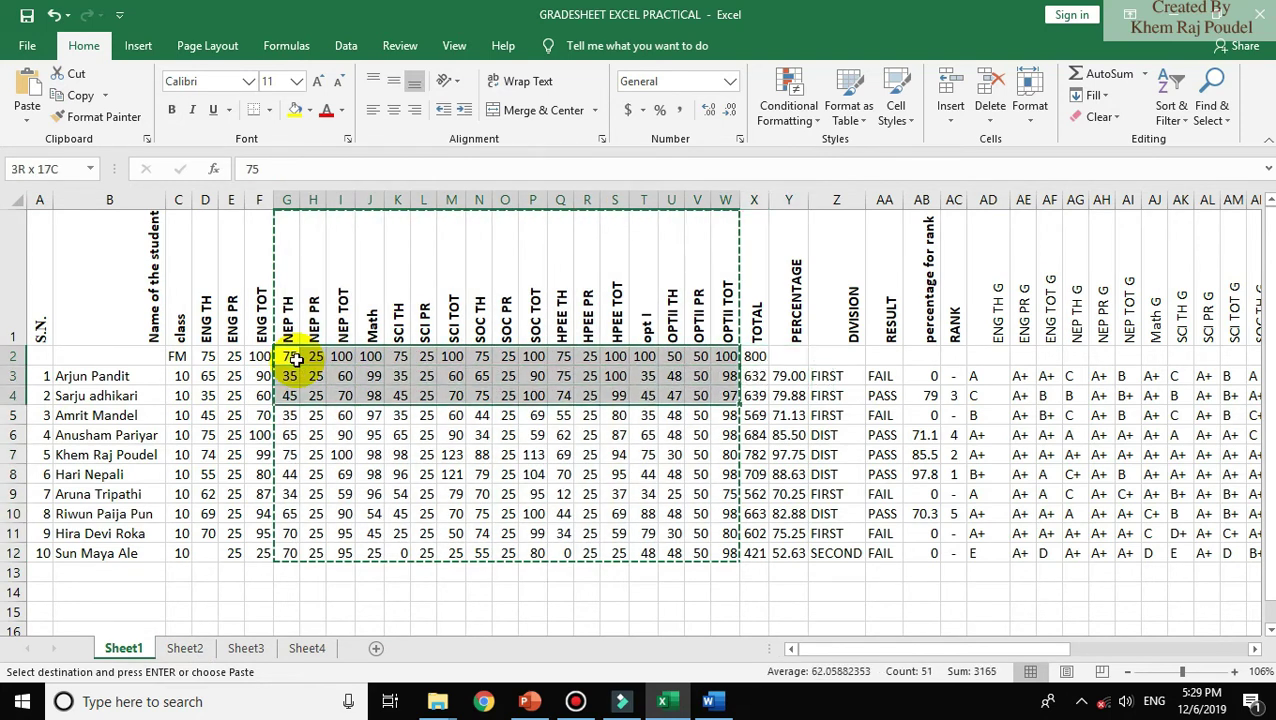
key("shift+Down")
key("shift+Down")
key("shift+Down")
key("shift+Down")
key("shift+Down")
key("shift+Down")
key("shift+Down")
key("shift+Down")
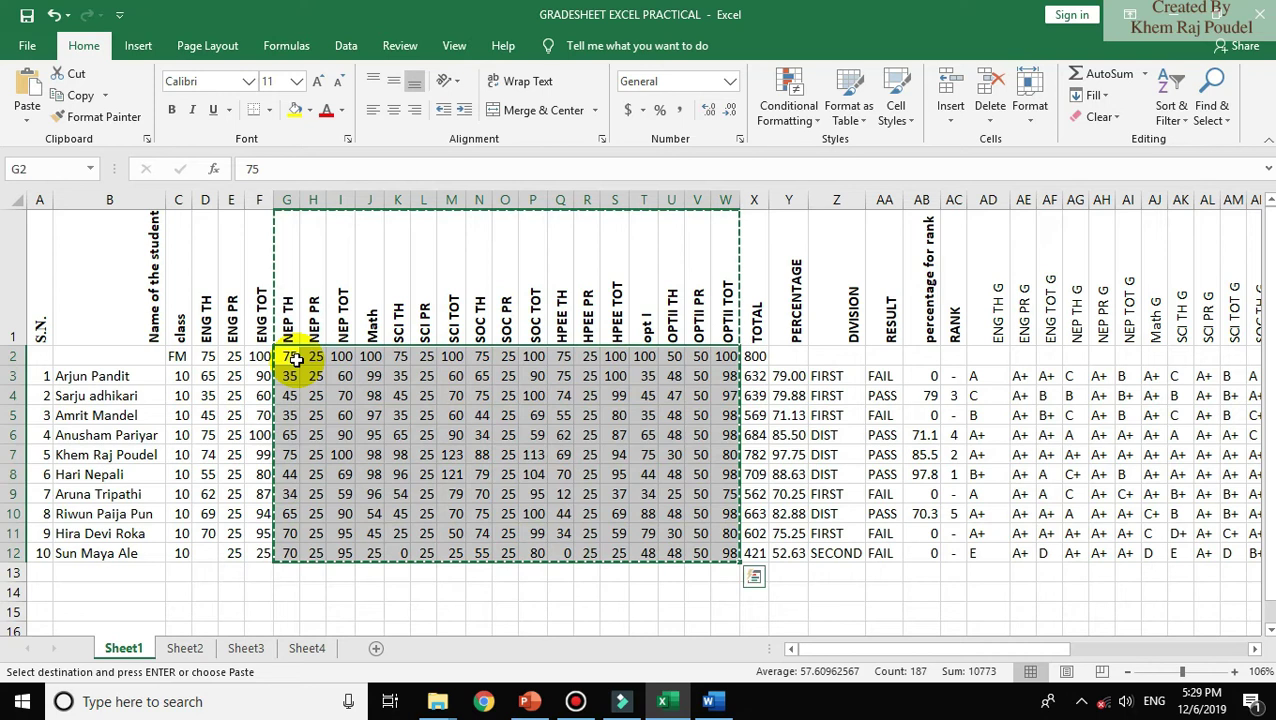
- Paste the marks into Sheet2 at G2 and check the NEP TOT and SOC TOT formulas
left_click(185, 650)
left_click(799, 292)
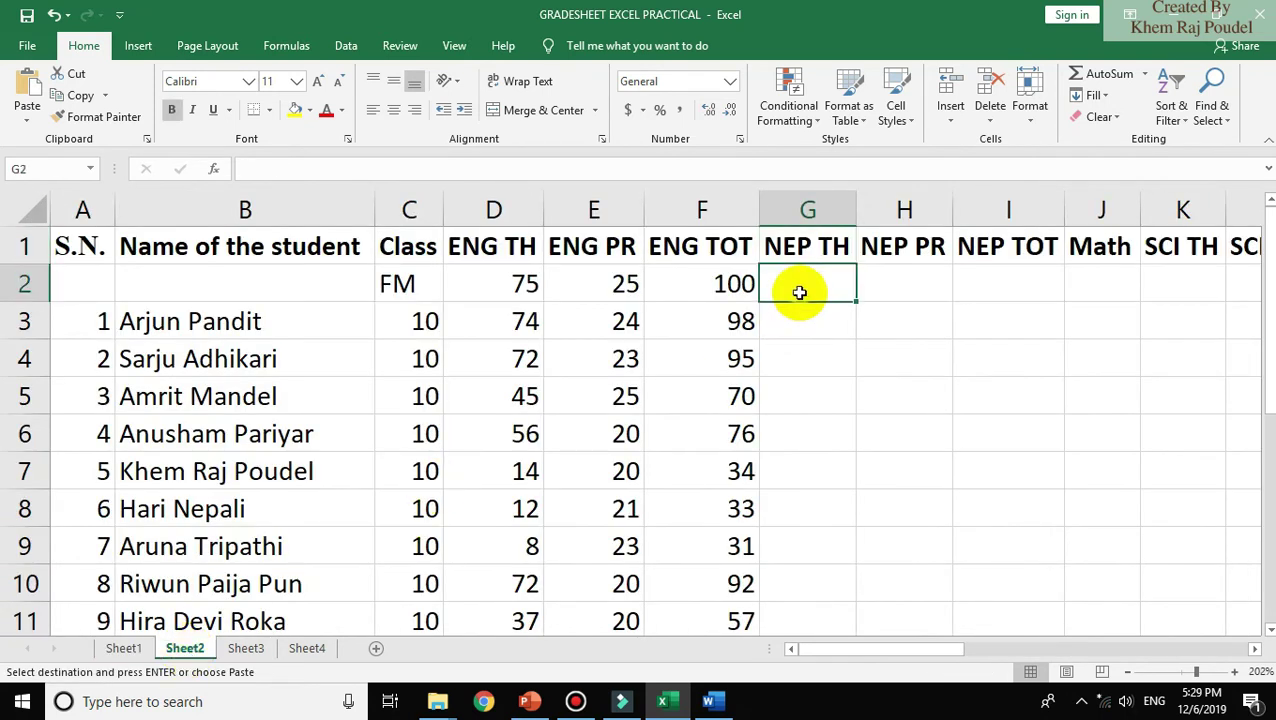
key("ctrl+v")
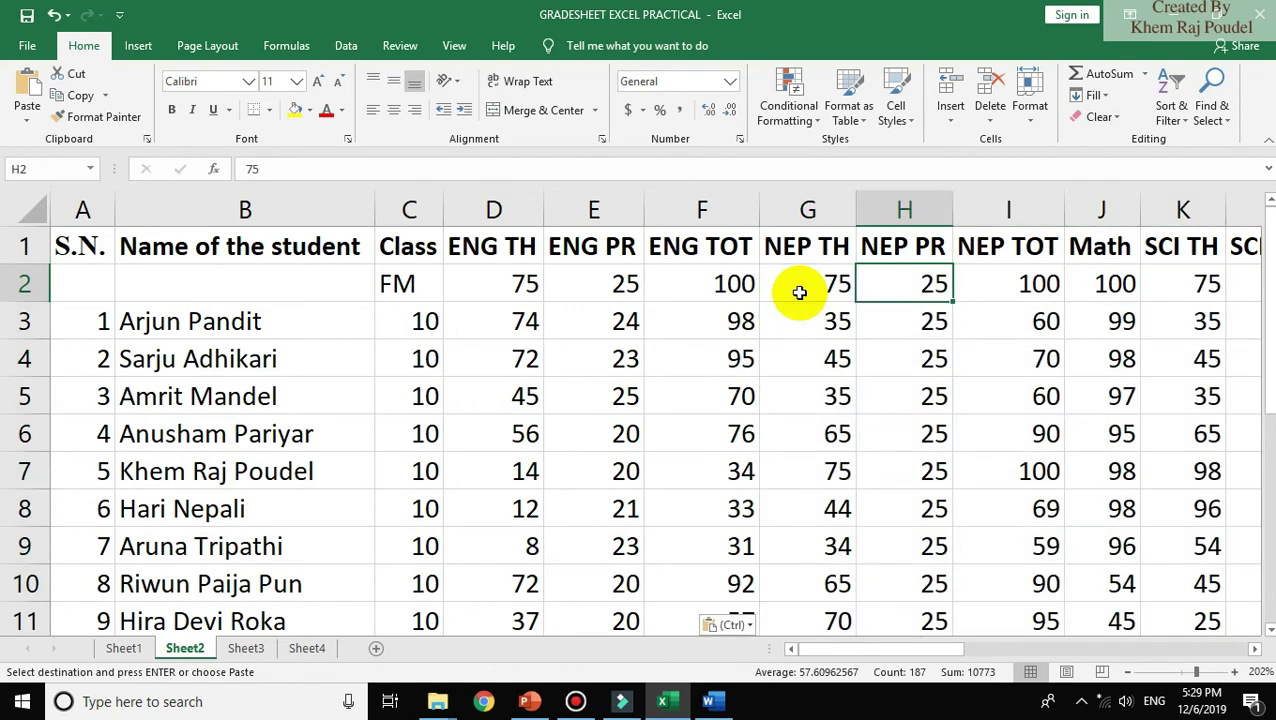
key("Tab")
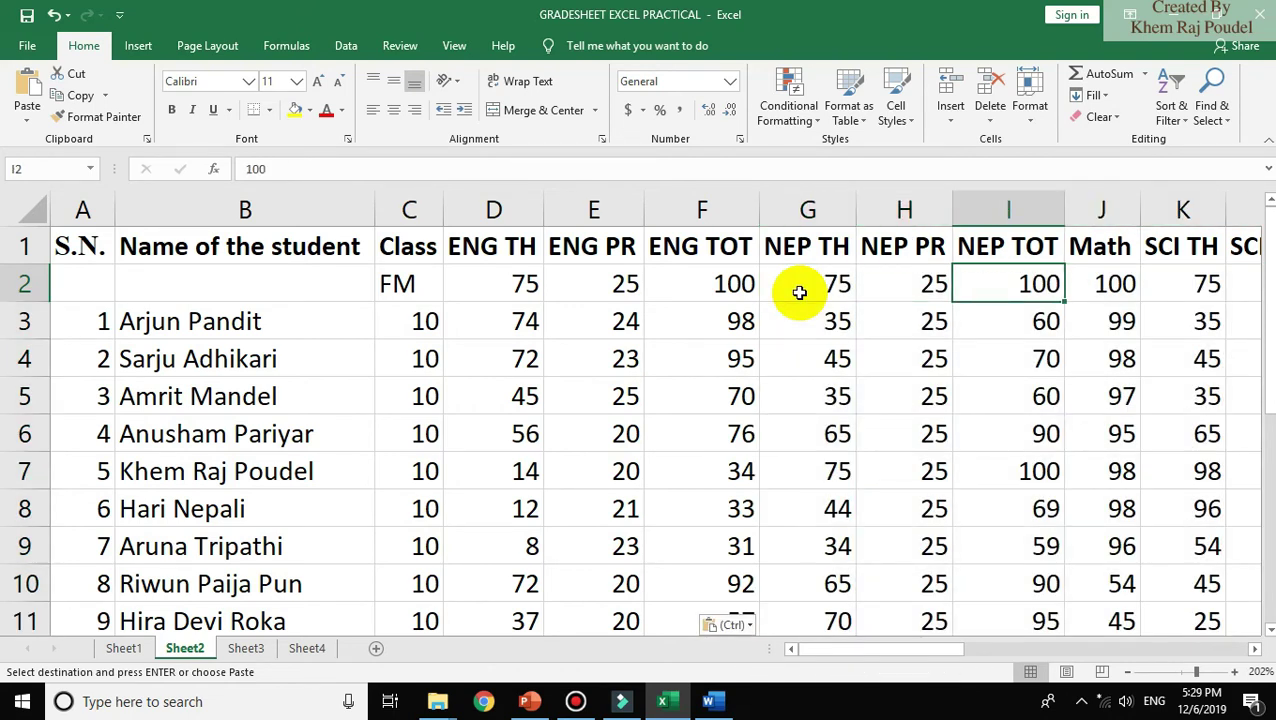
key("Down")
key("Right")
key("Right")
key("Right")
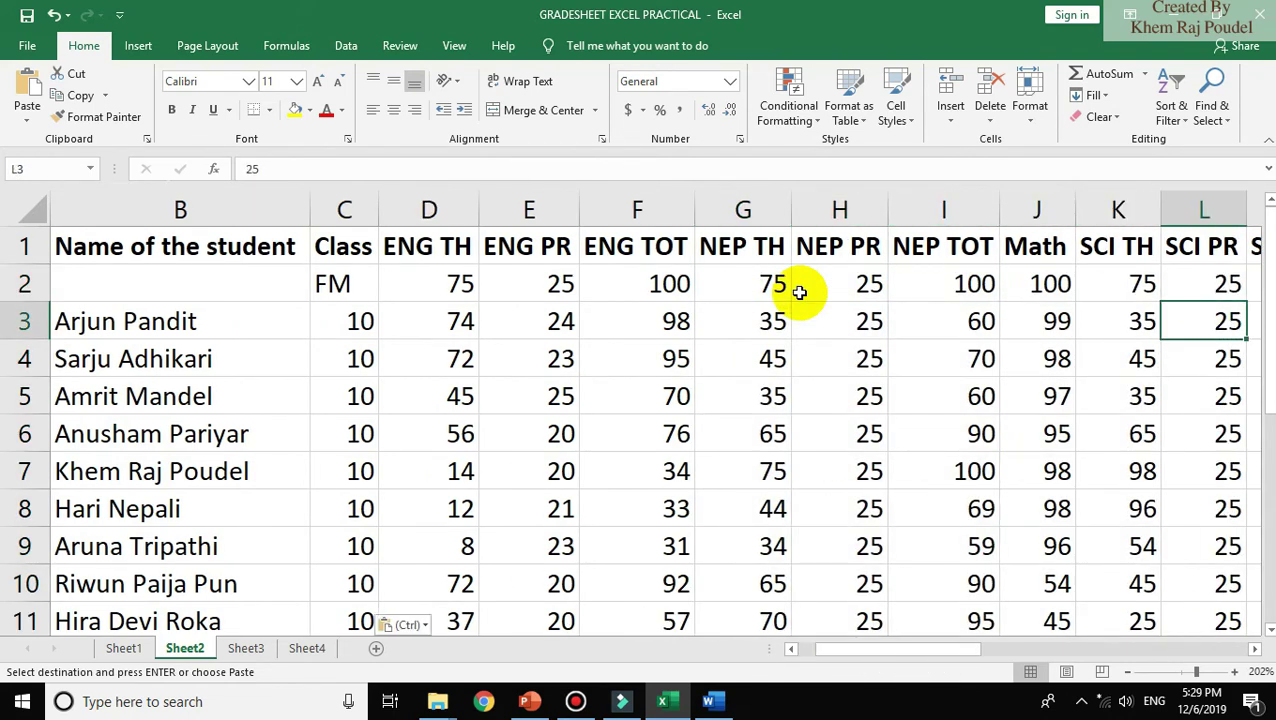
key("Right")
key("Right")
key("Right")
key("Right")
key("Right")
key("Right")
key("Right")
key("Right")
key("Right")
key("Right")
key("Right")
key("Right")
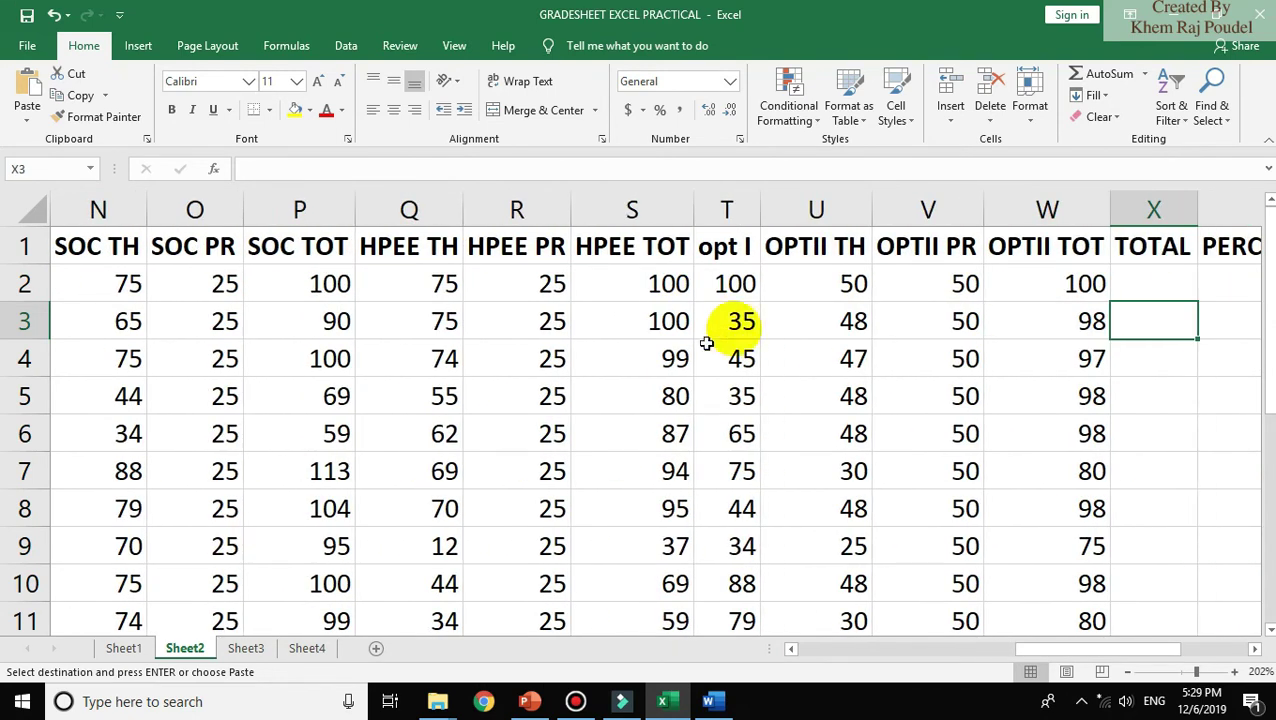
left_click(1065, 318)
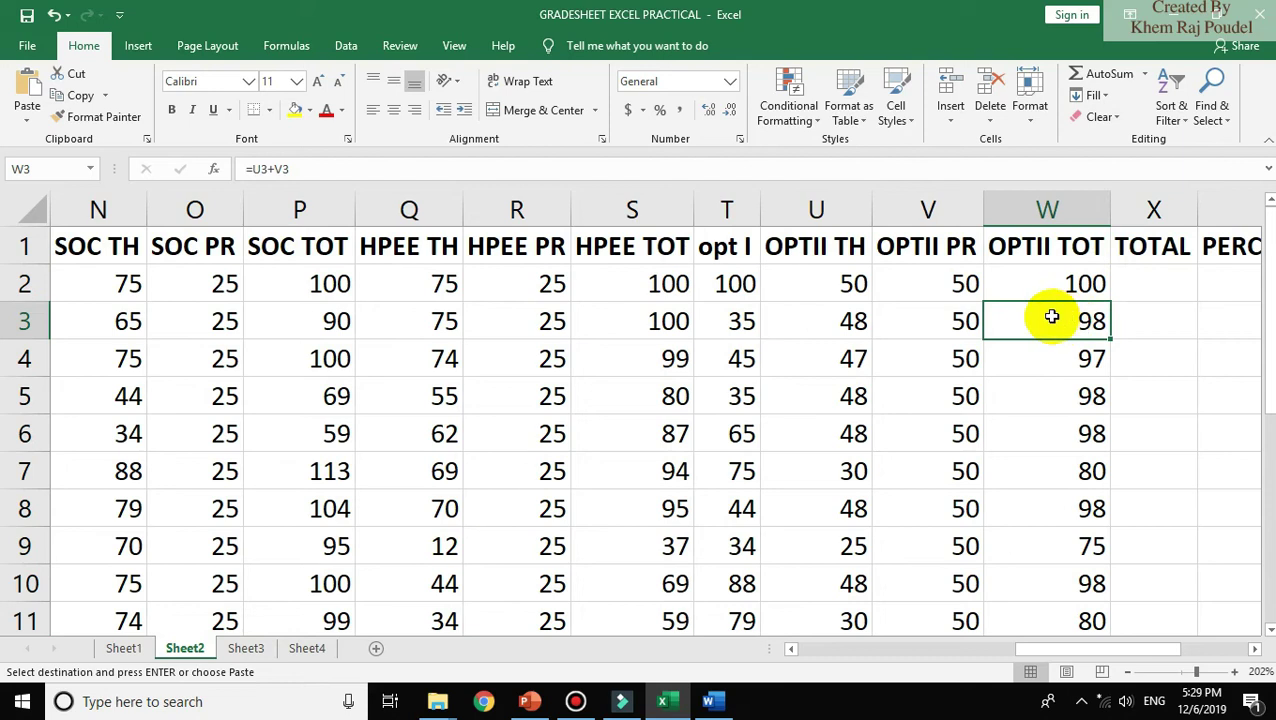
left_click(268, 168)
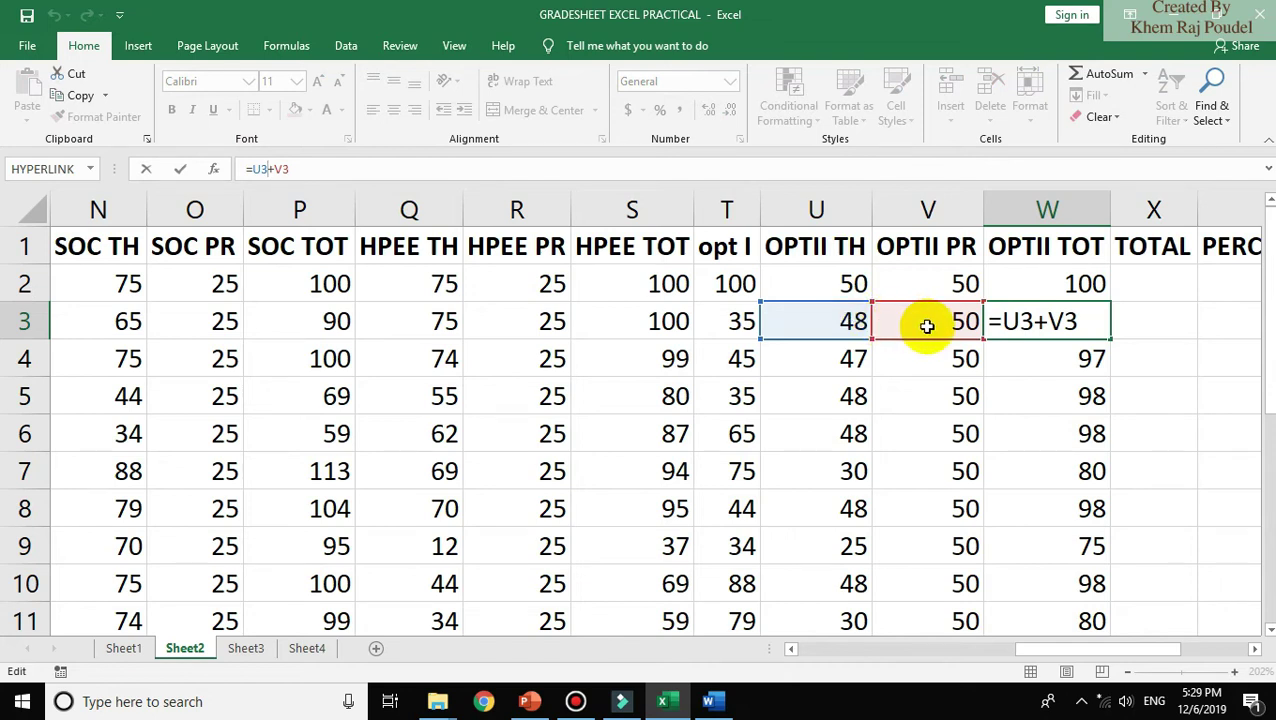
key("Return")
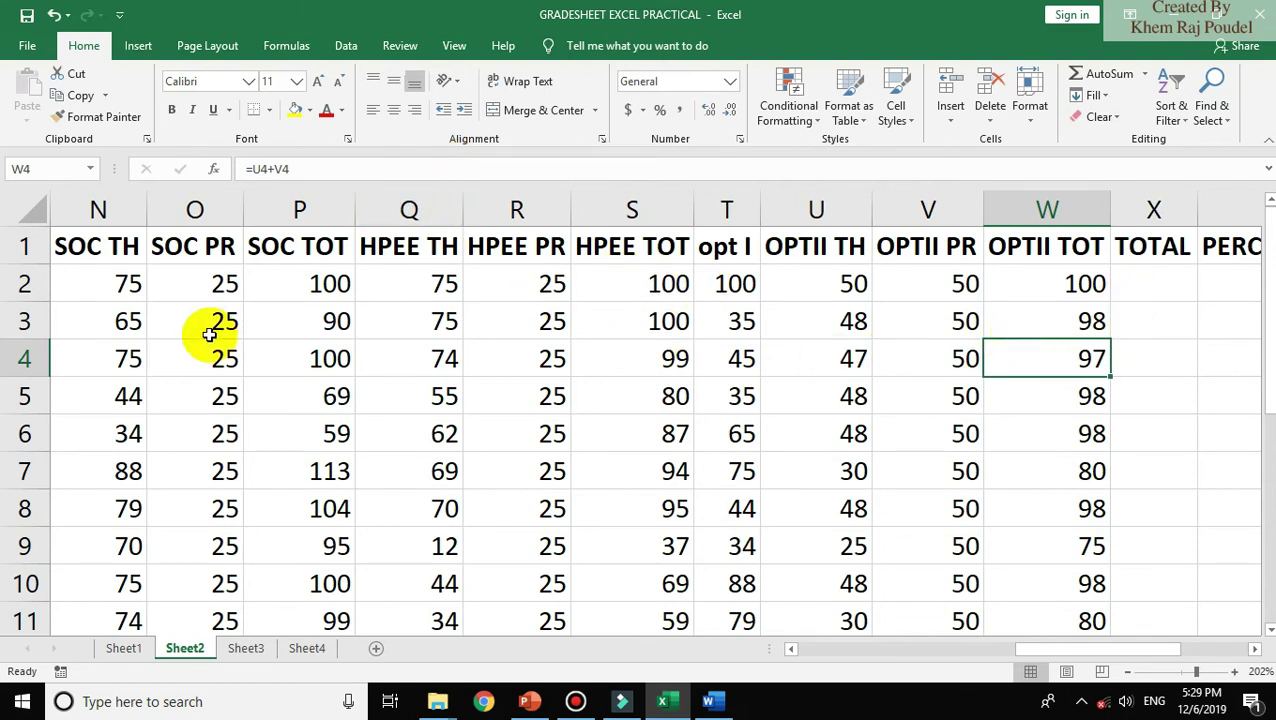
key("Left")
key("Left")
key("Left")
key("Left")
key("Left")
key("Left")
key("Left")
key("Up")
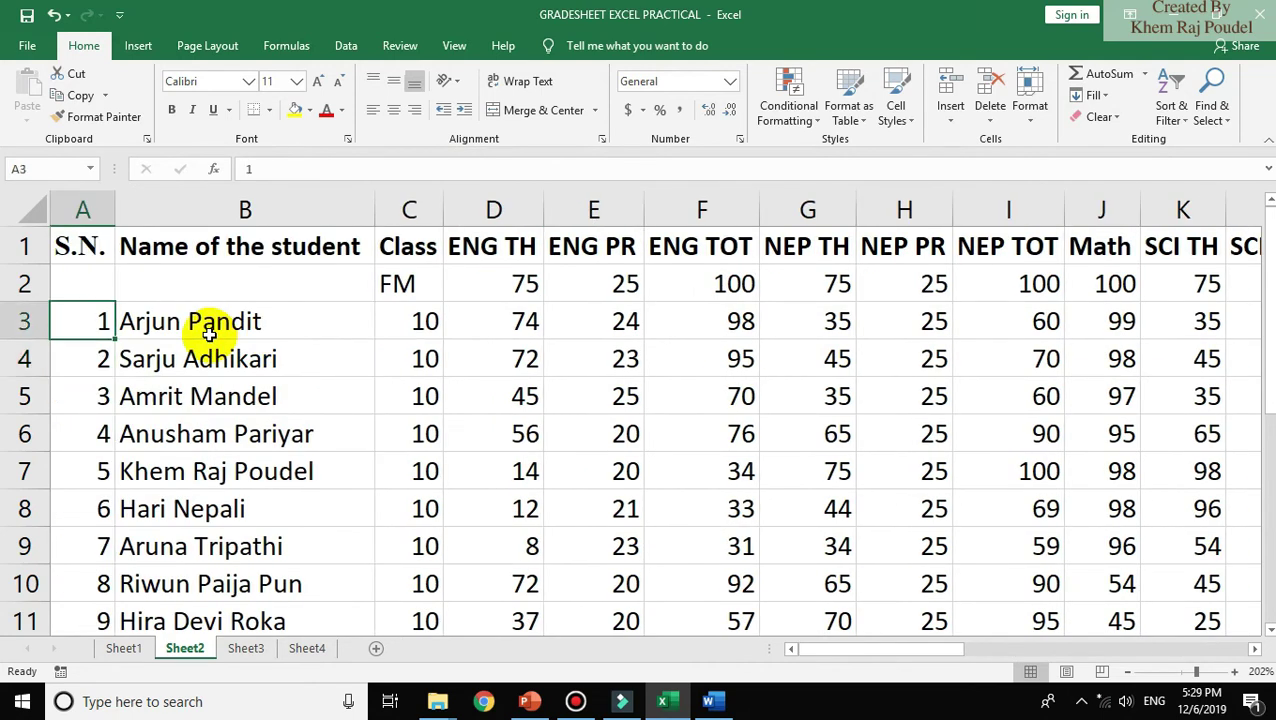
- Rotate Sheet2's row 1 headings to read upward
key("Up")
key("Up")
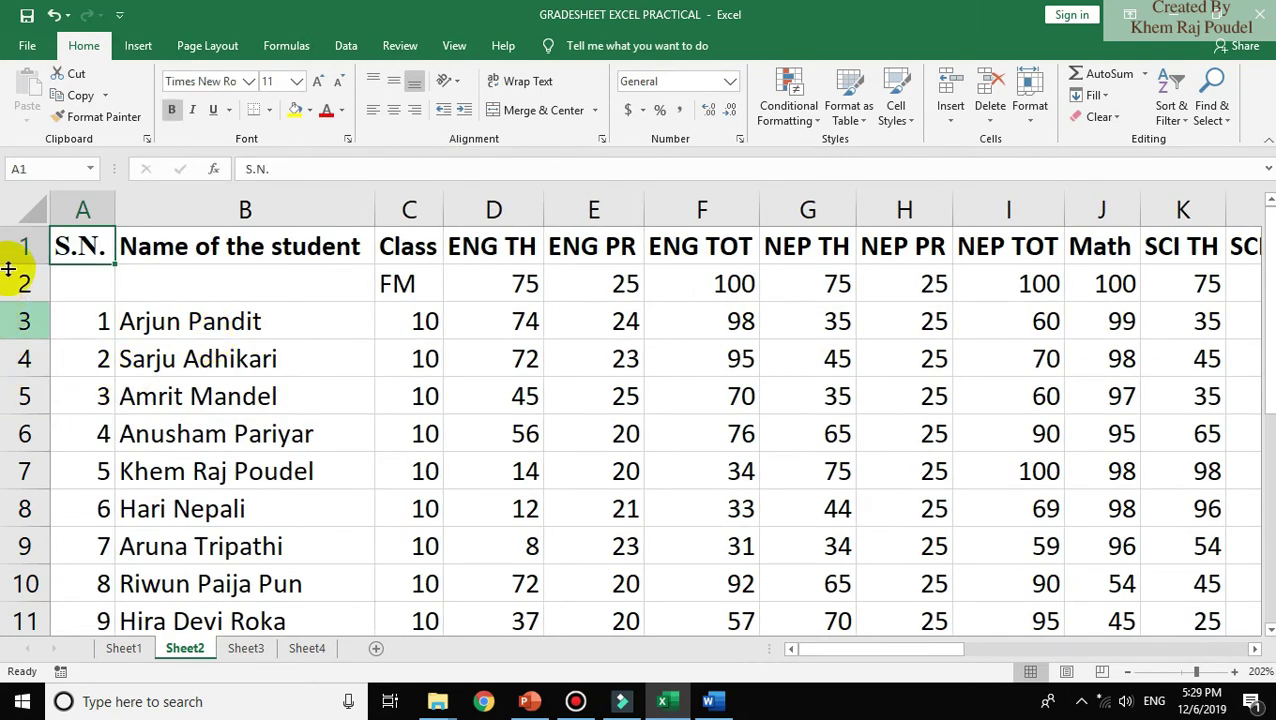
left_click(33, 250)
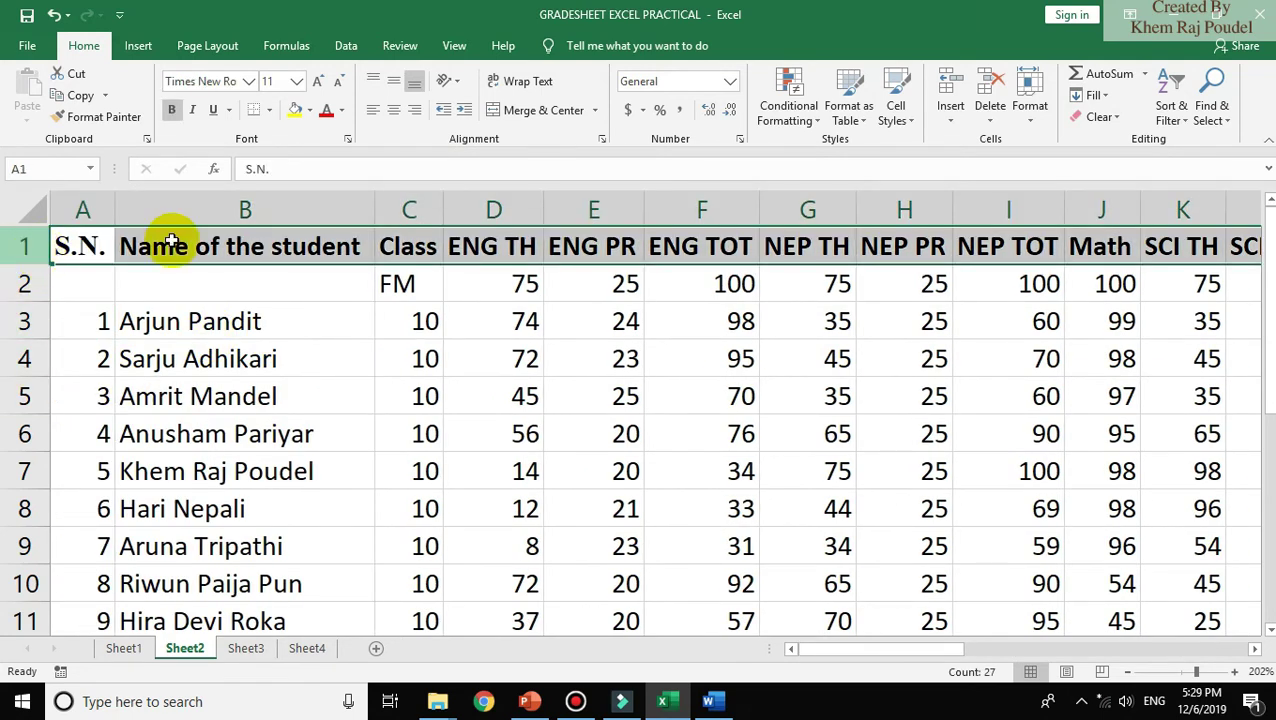
left_click(452, 81)
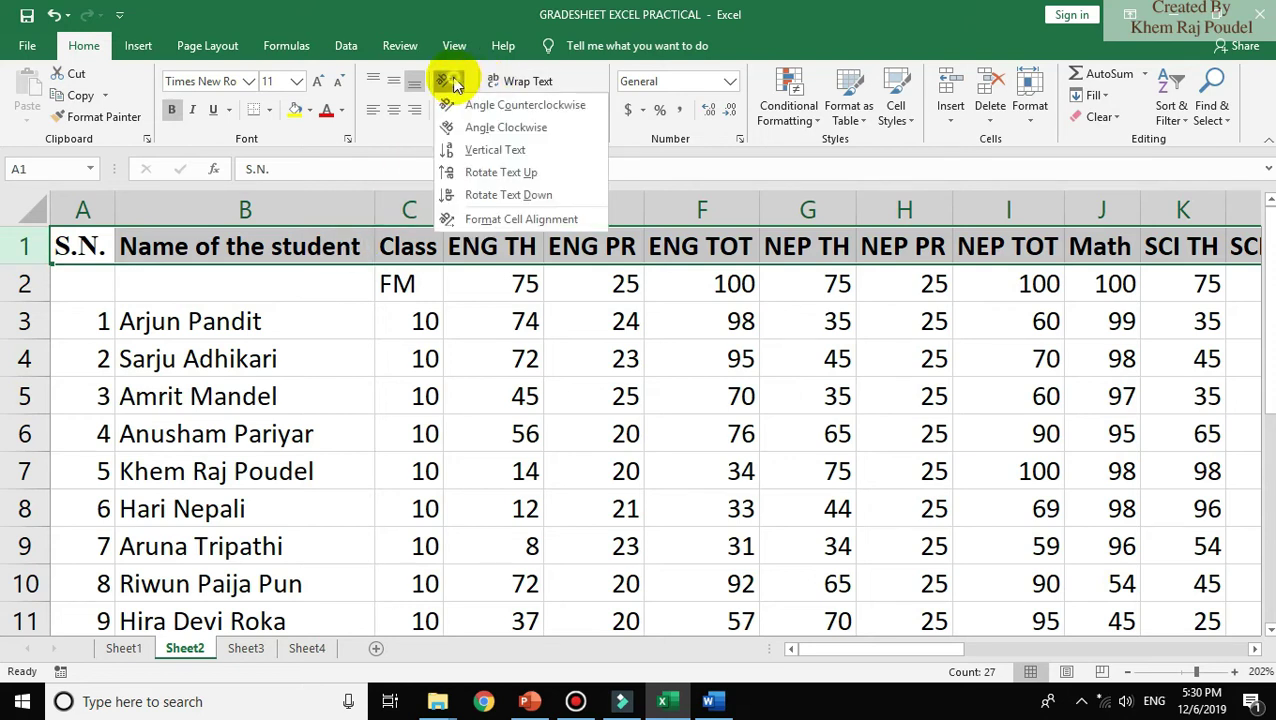
left_click(472, 176)
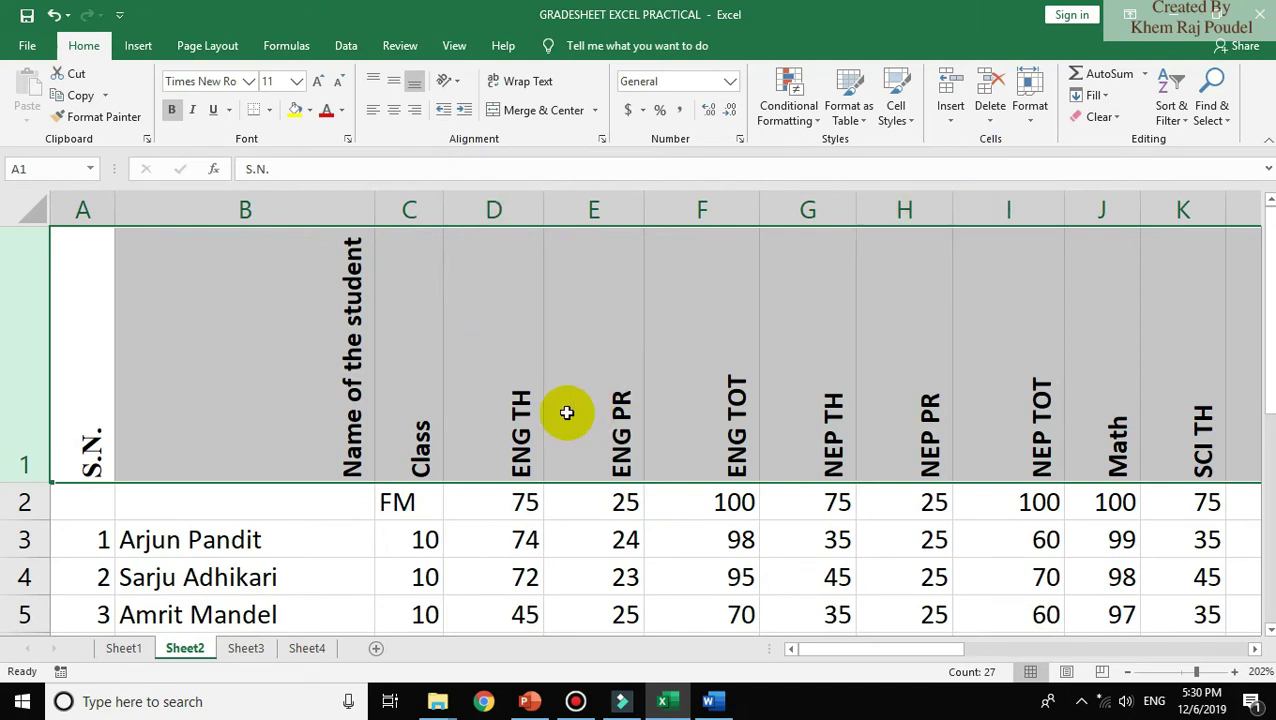
- AutoFit columns S.N., name, Class, ENG TH, ENG PR and ENG TOT to their contents
double_click(115, 208)
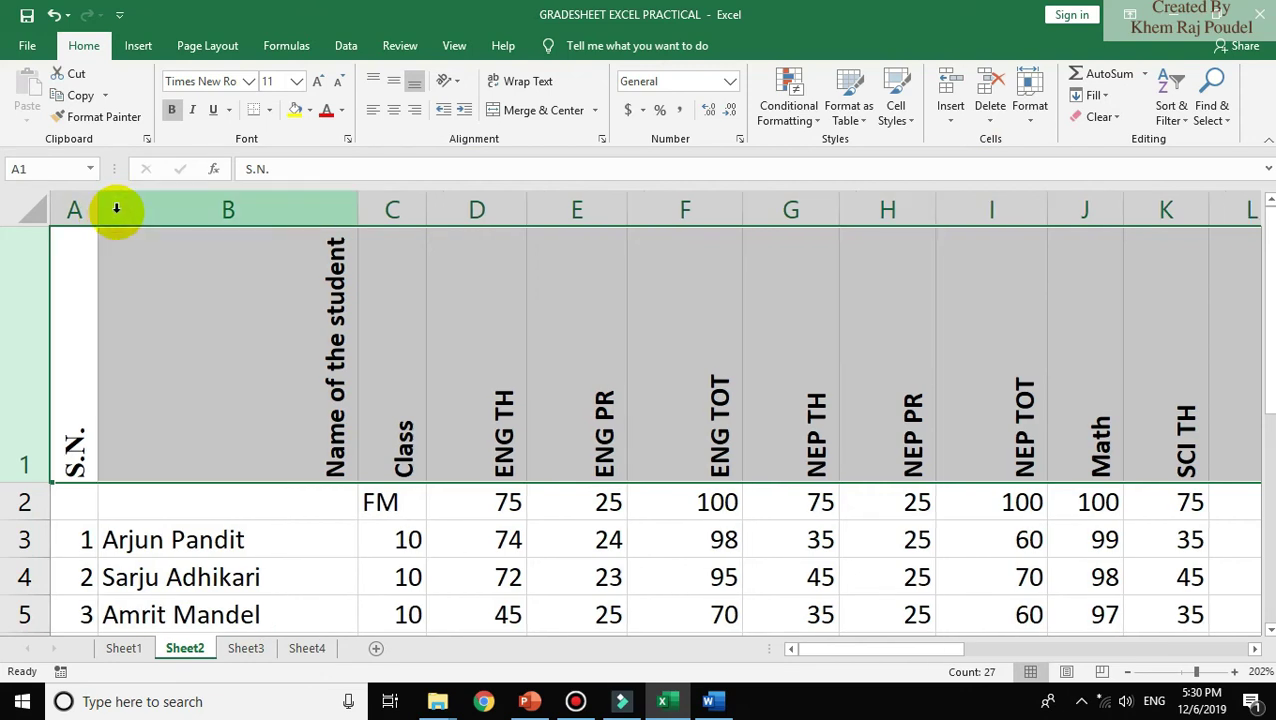
double_click(358, 220)
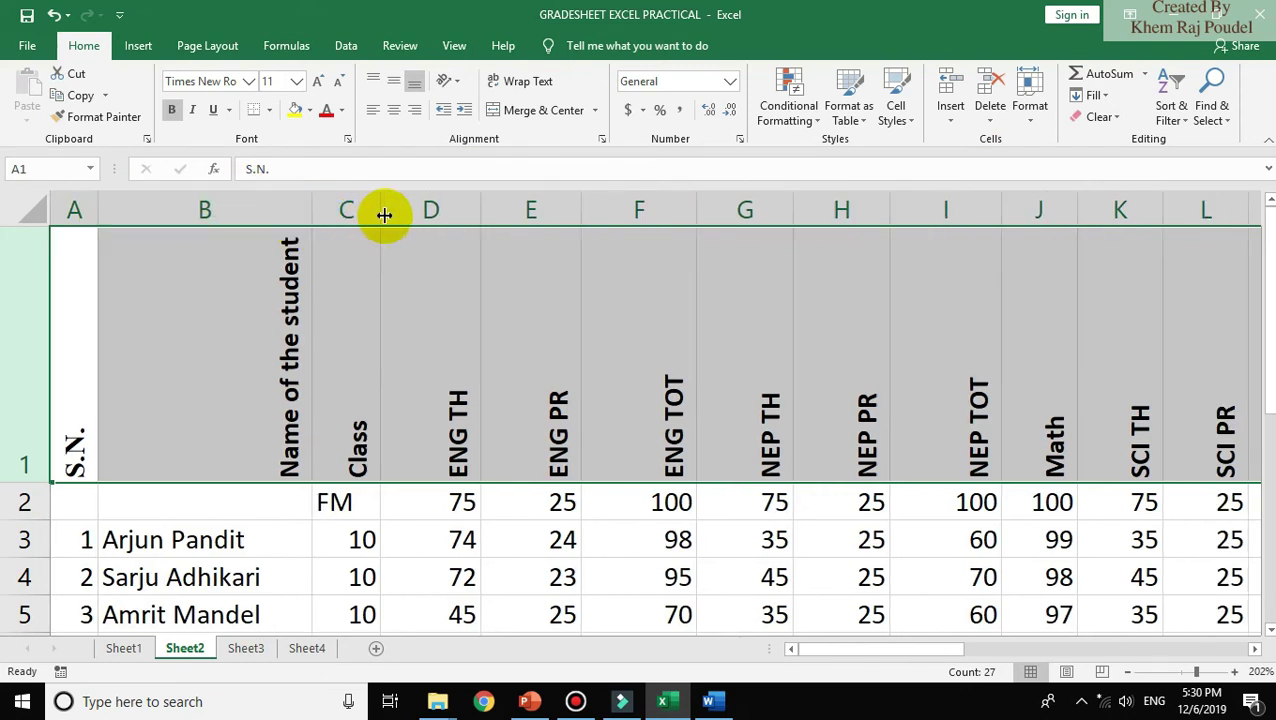
double_click(385, 212)
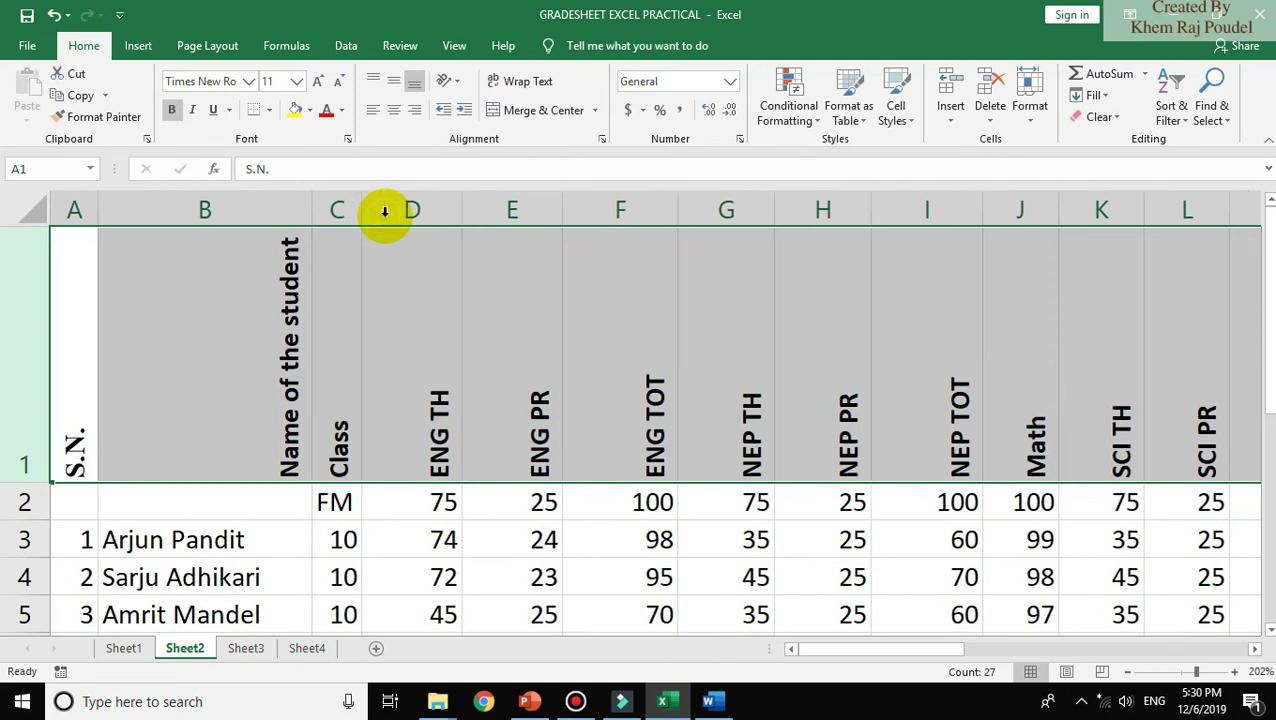
double_click(462, 209)
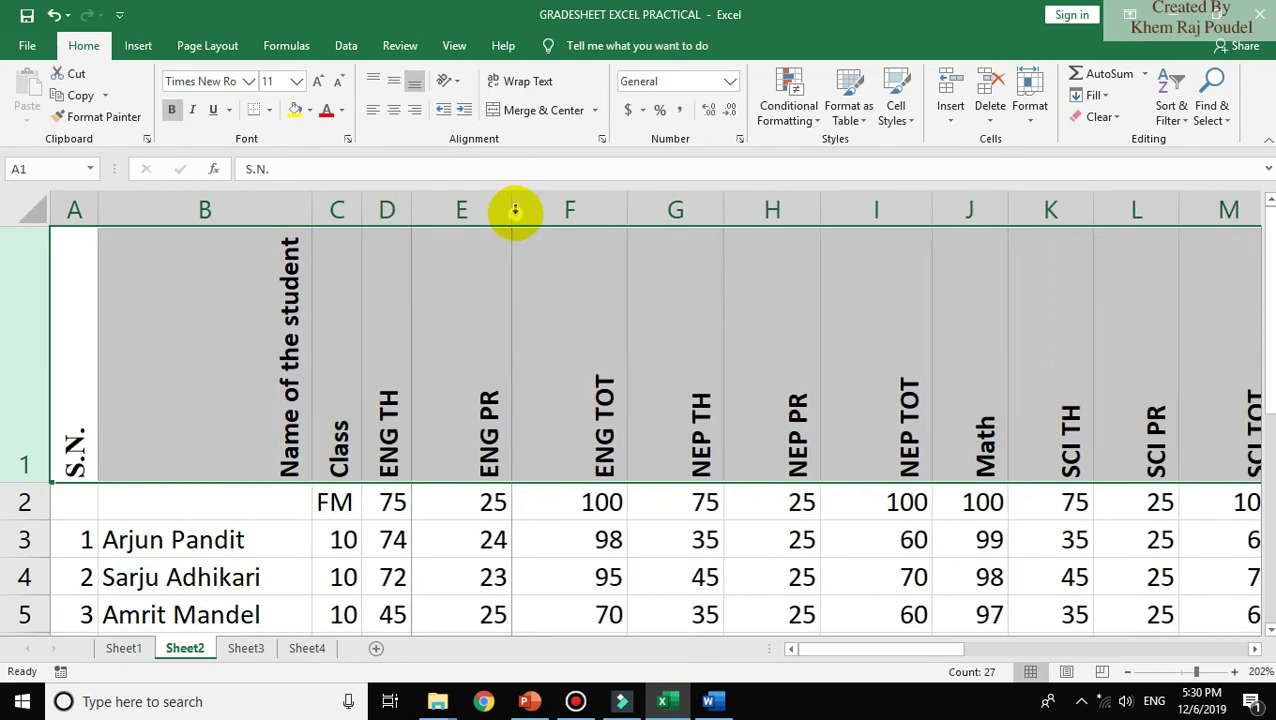
double_click(512, 209)
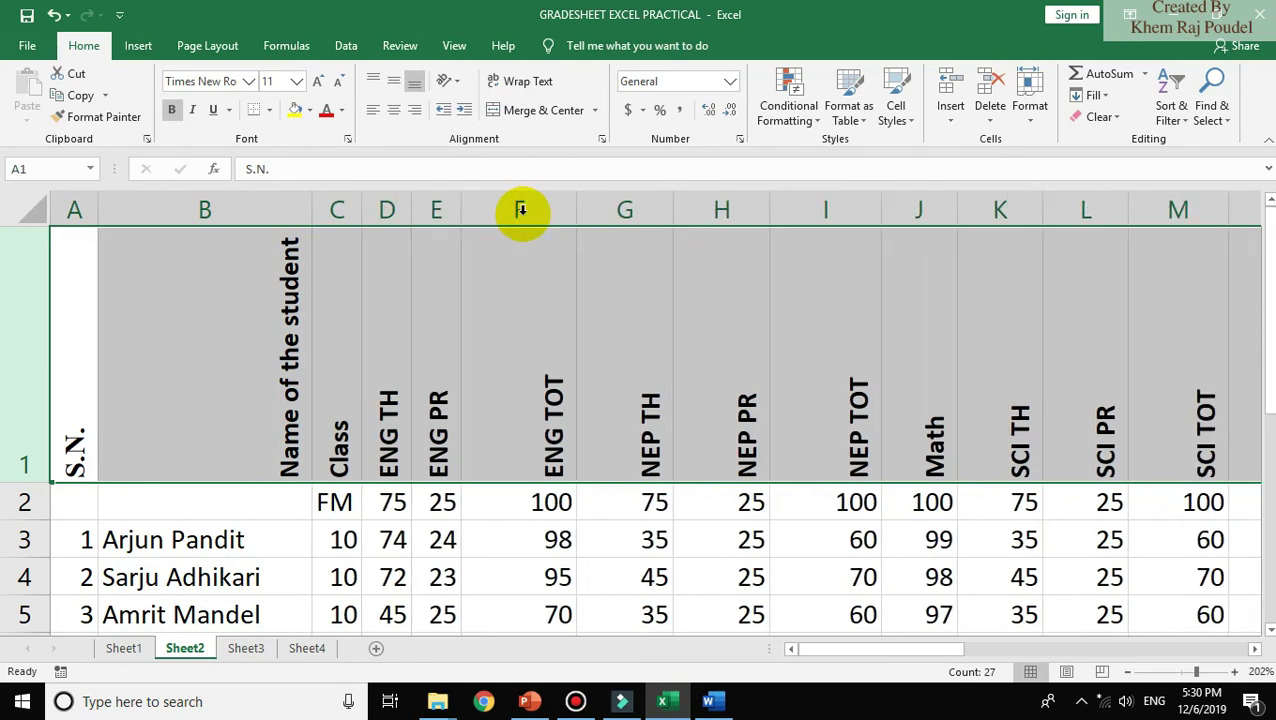
double_click(577, 212)
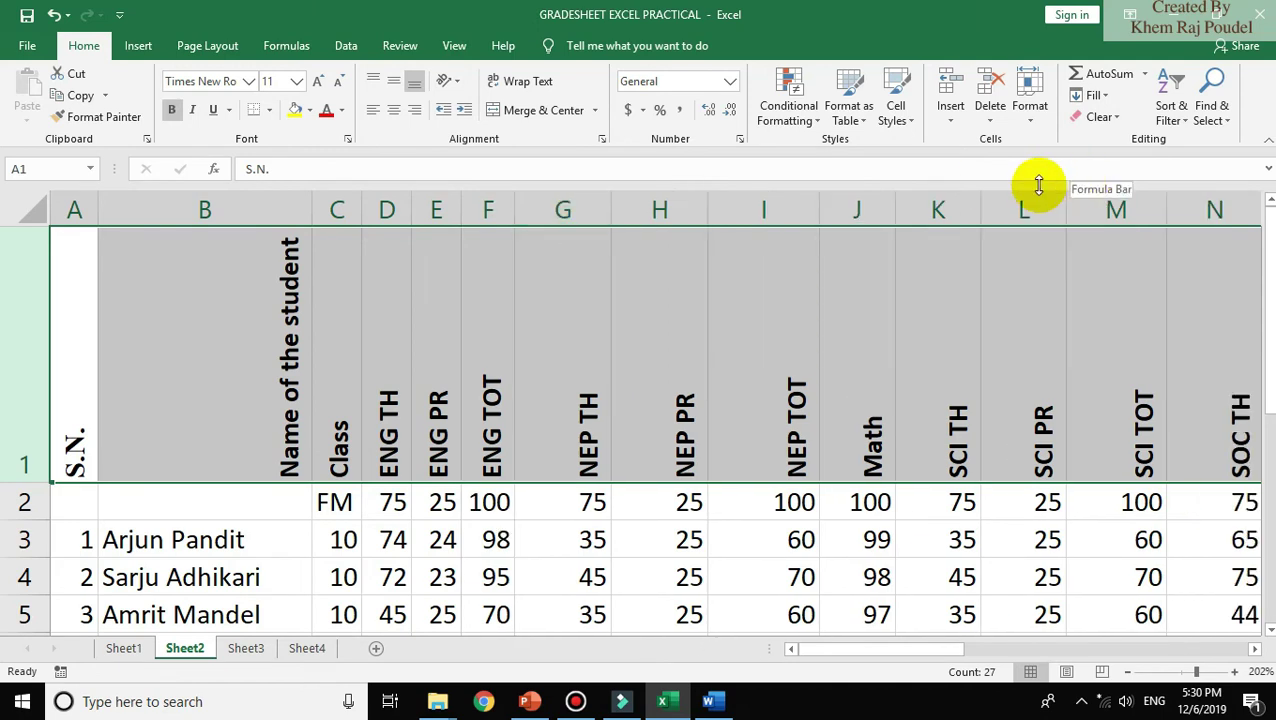
key("ctrl+a")
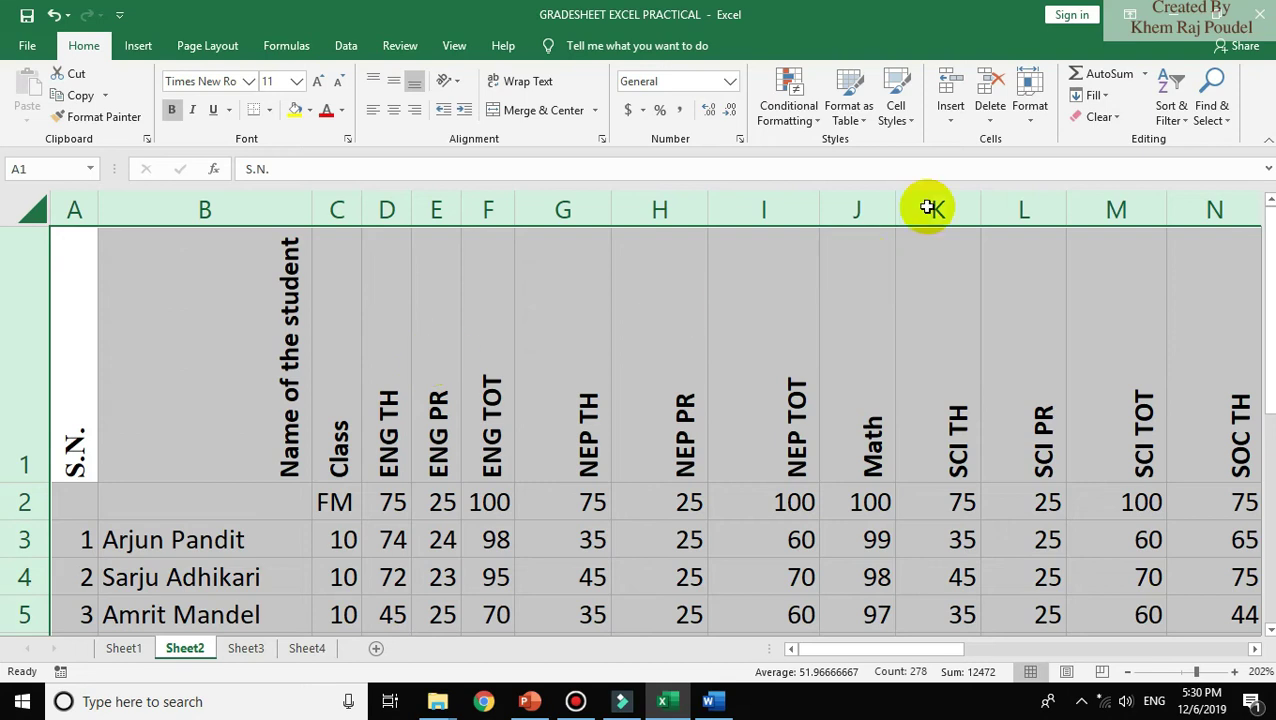
left_click(1031, 121)
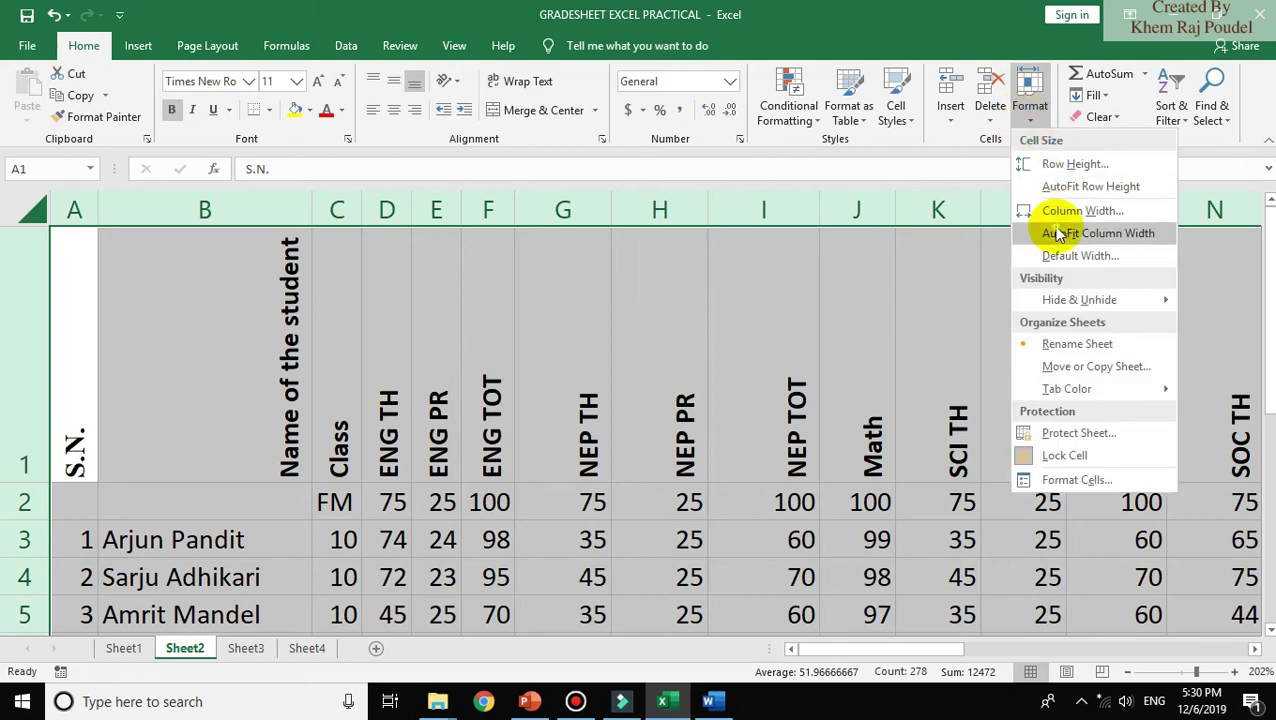
left_click(1058, 233)
left_click(1031, 121)
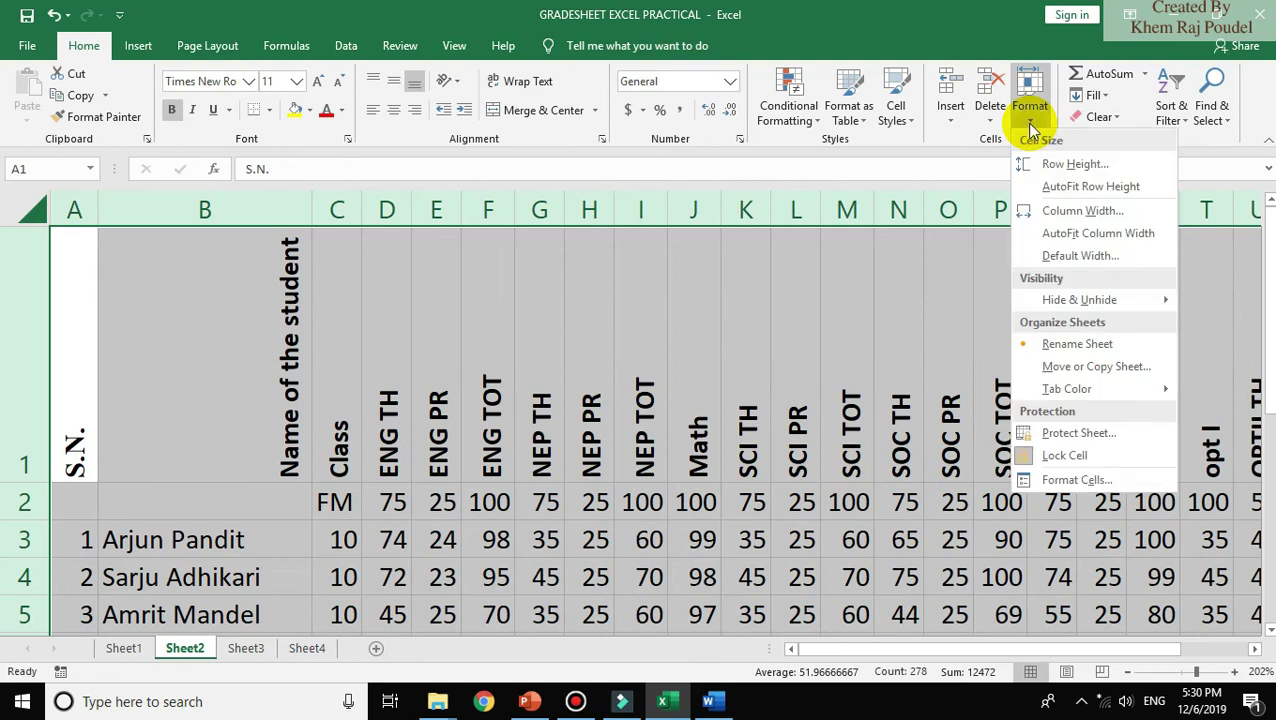
left_click(1046, 186)
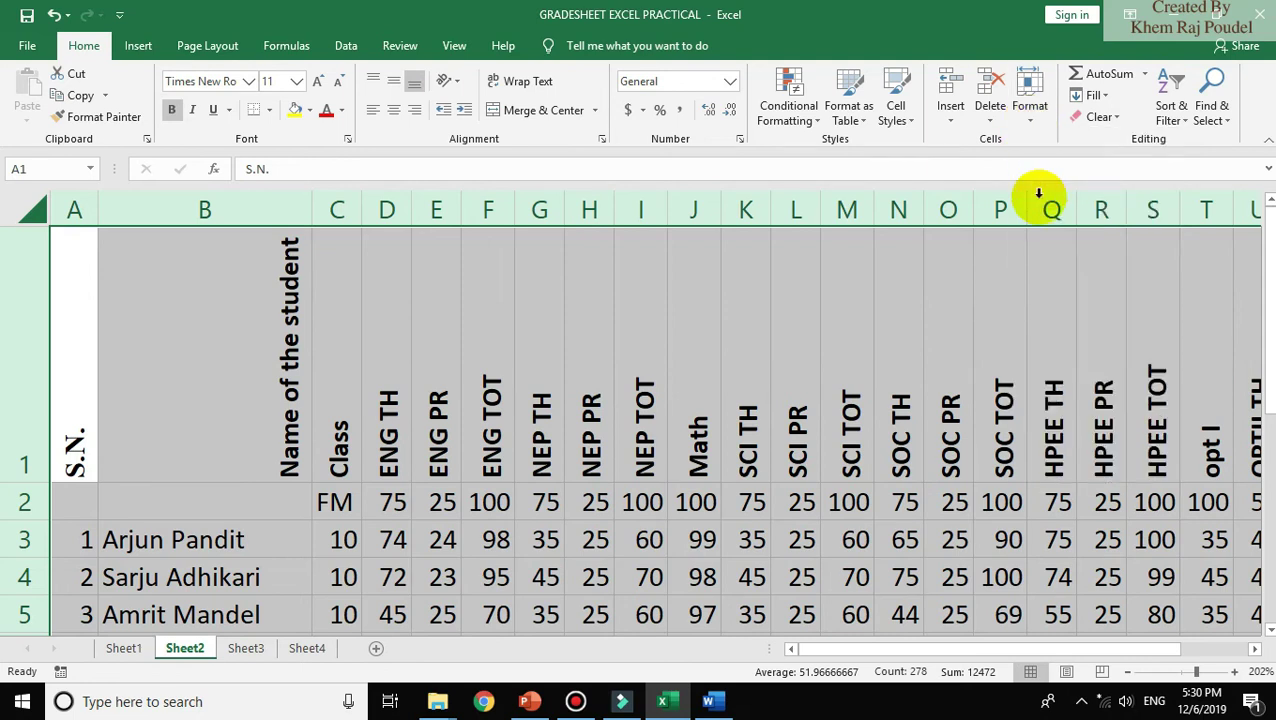
key("Down")
key("Down")
key("Down")
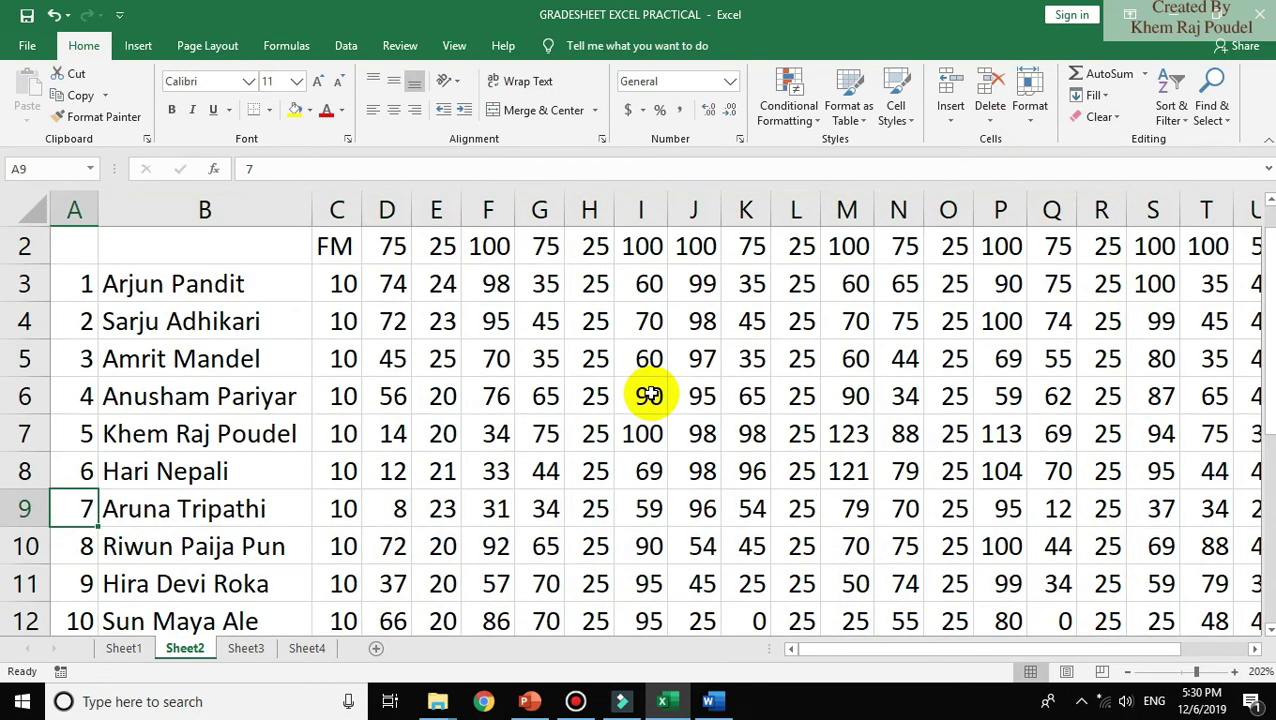
key("Up")
key("Up")
key("Up")
key("Up")
key("Up")
key("Up")
key("Up")
key("Right")
key("Right")
key("Right")
key("Right")
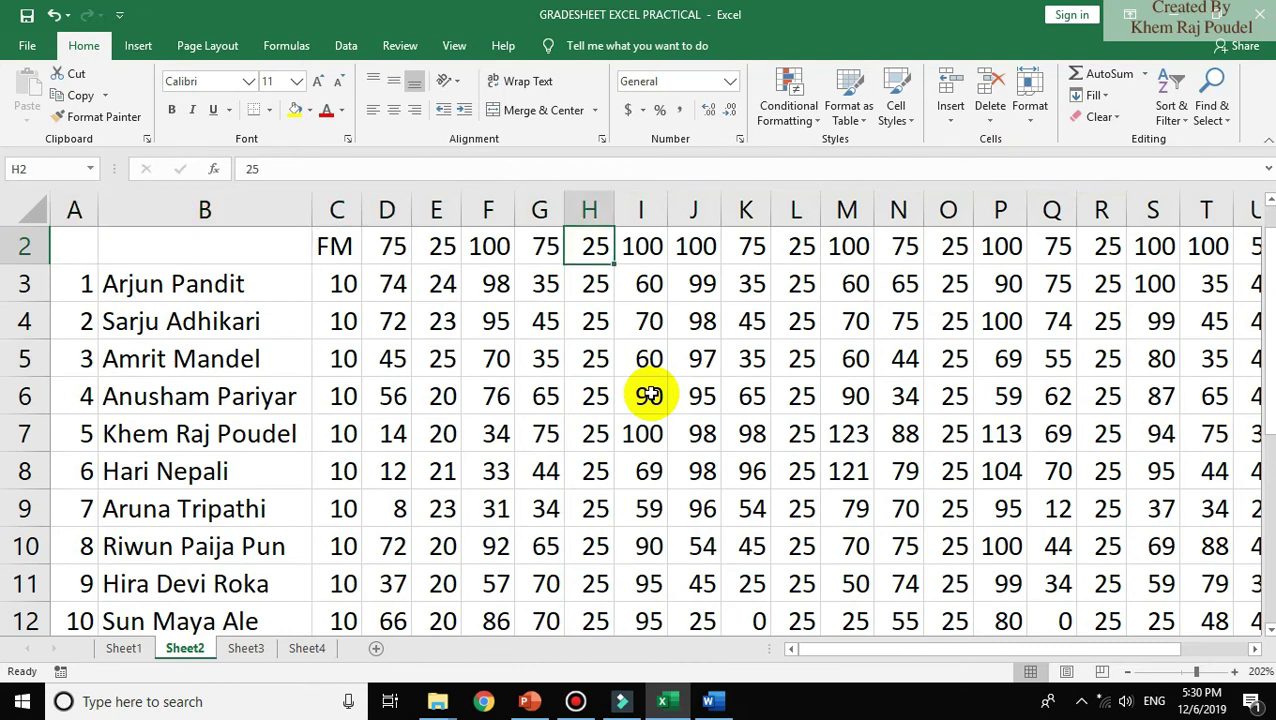
key("Right")
key("Right")
key("Right")
key("Right")
key("Right")
key("Right")
key("Left")
key("Left")
key("Left")
key("Left")
key("Left")
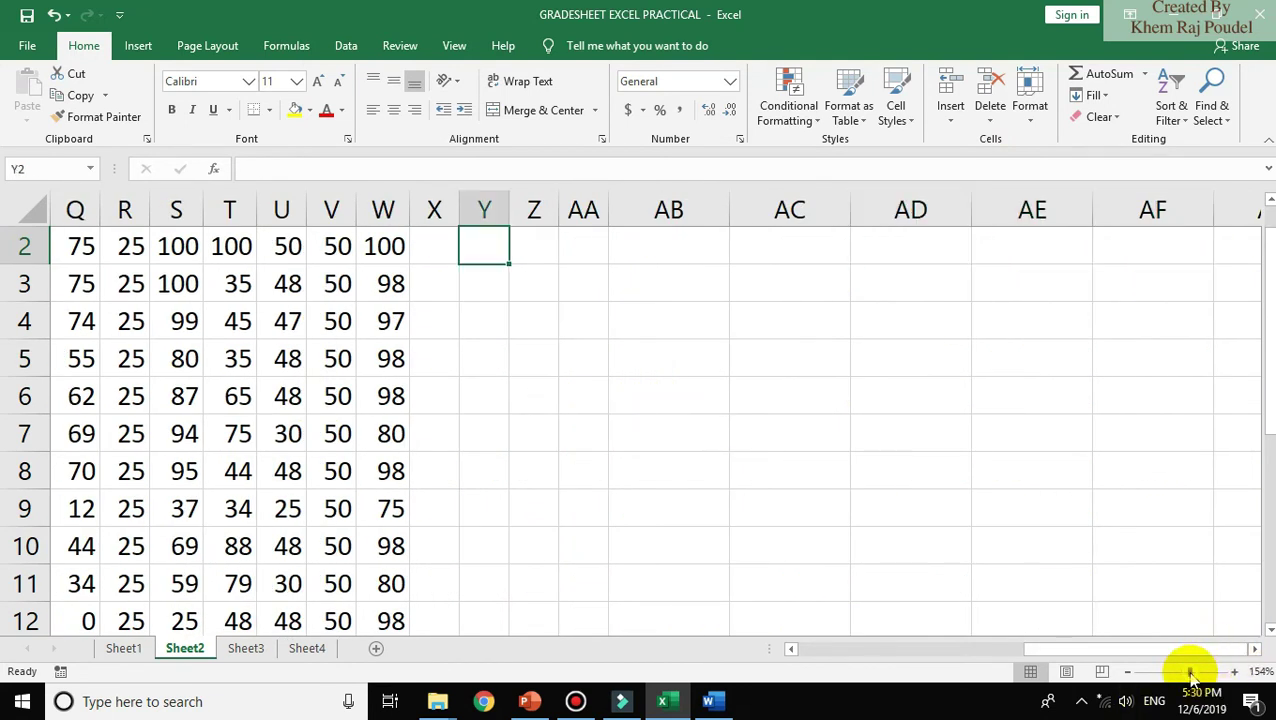
left_click_drag(1195, 675, 1189, 672)
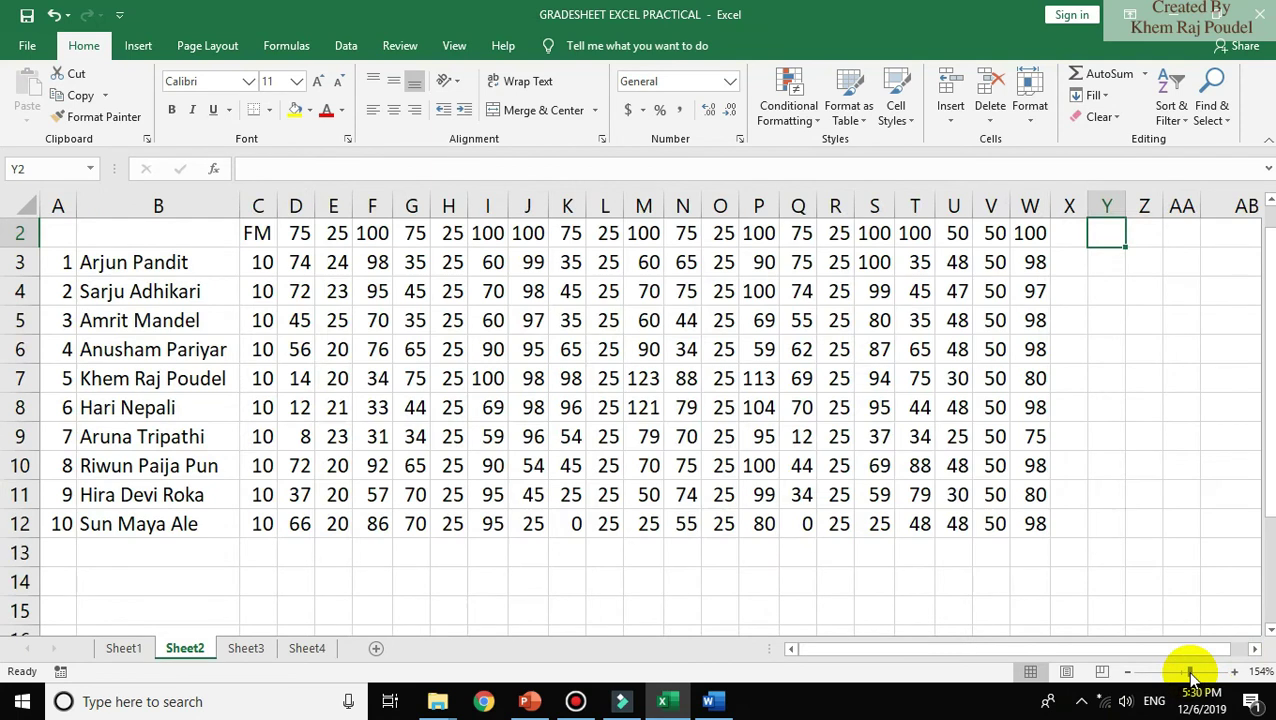
left_click(1071, 240)
key("Up")
key("Down")
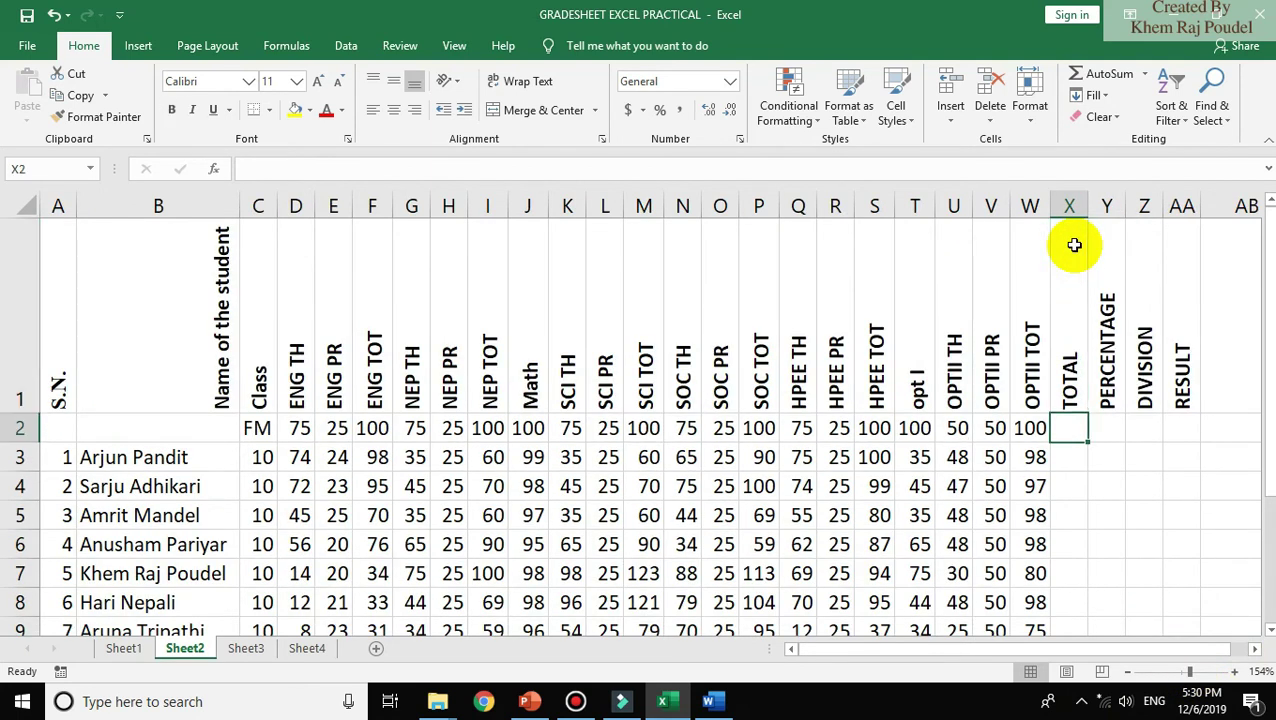
key("Down")
type("=")
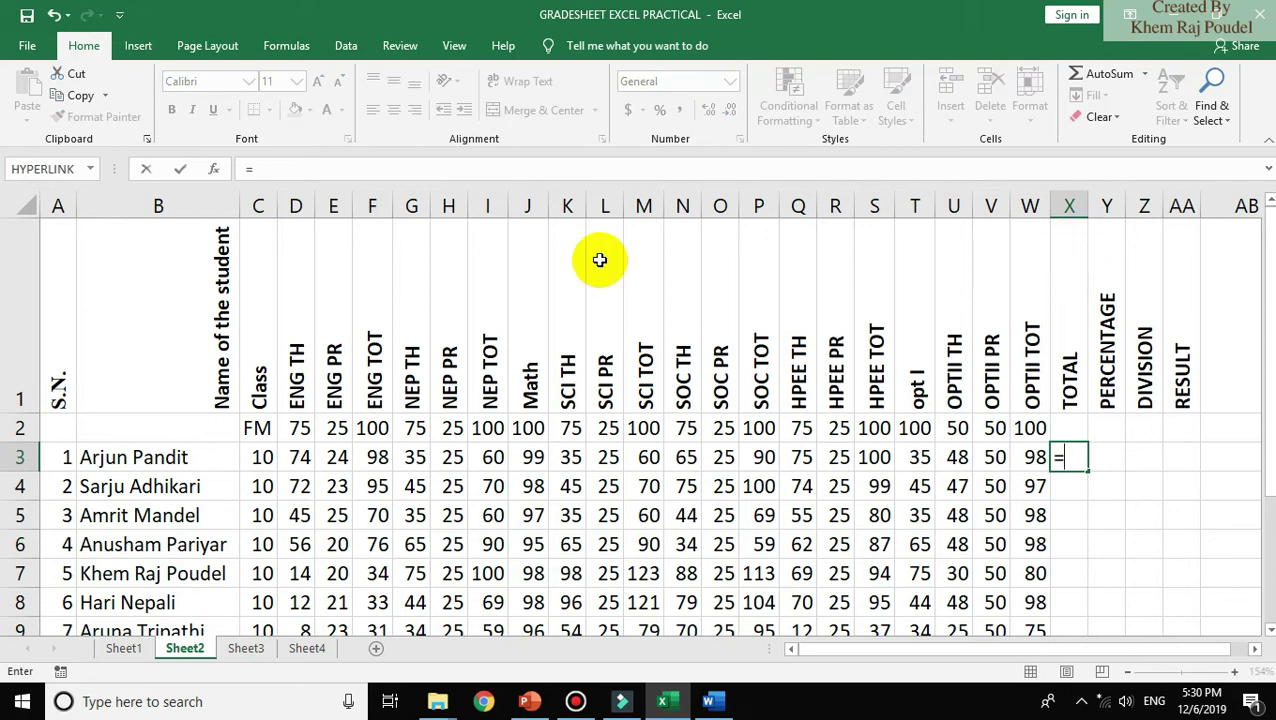
- Begin X3's TOTAL formula adding F3, I3, J3 and M3
left_click(378, 457)
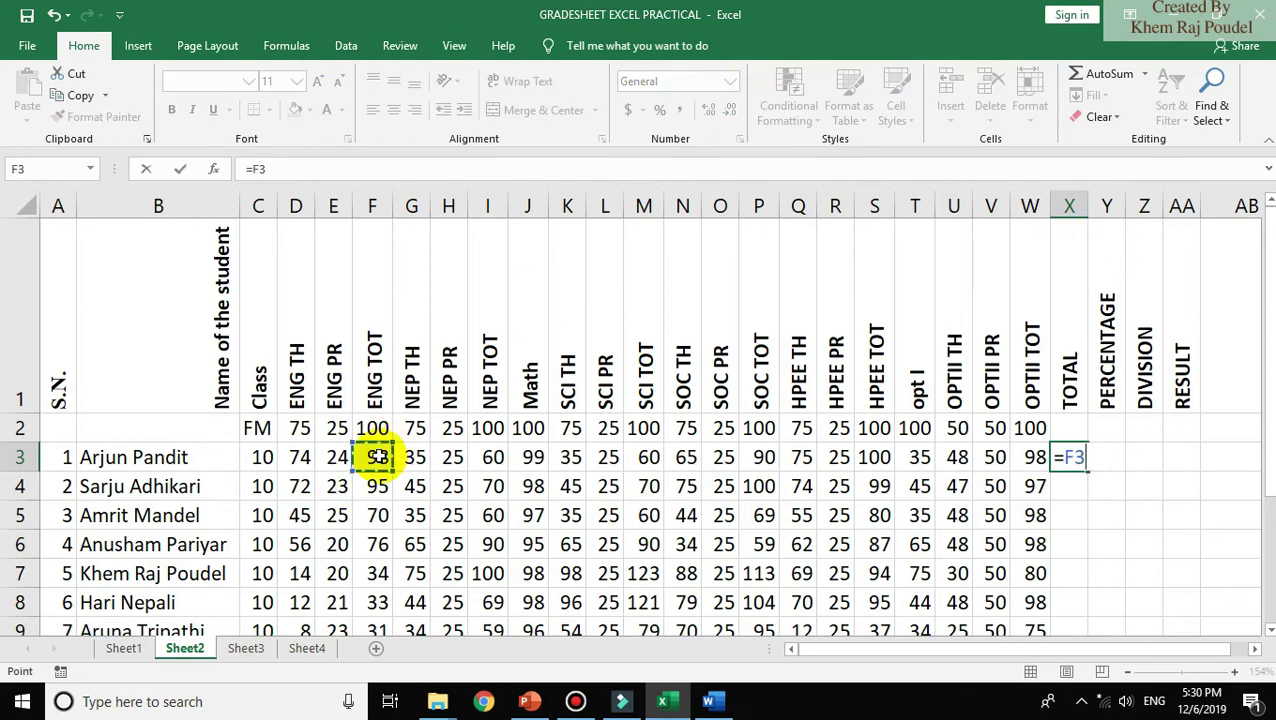
type("+")
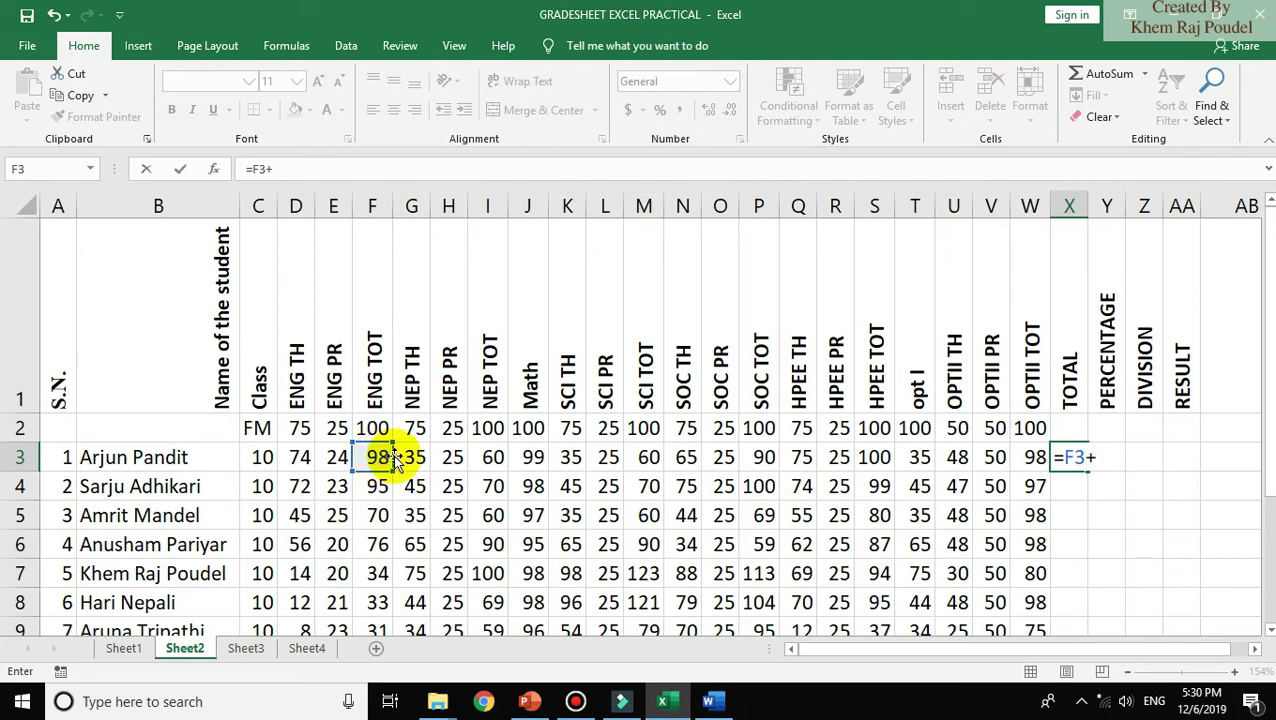
left_click(490, 458)
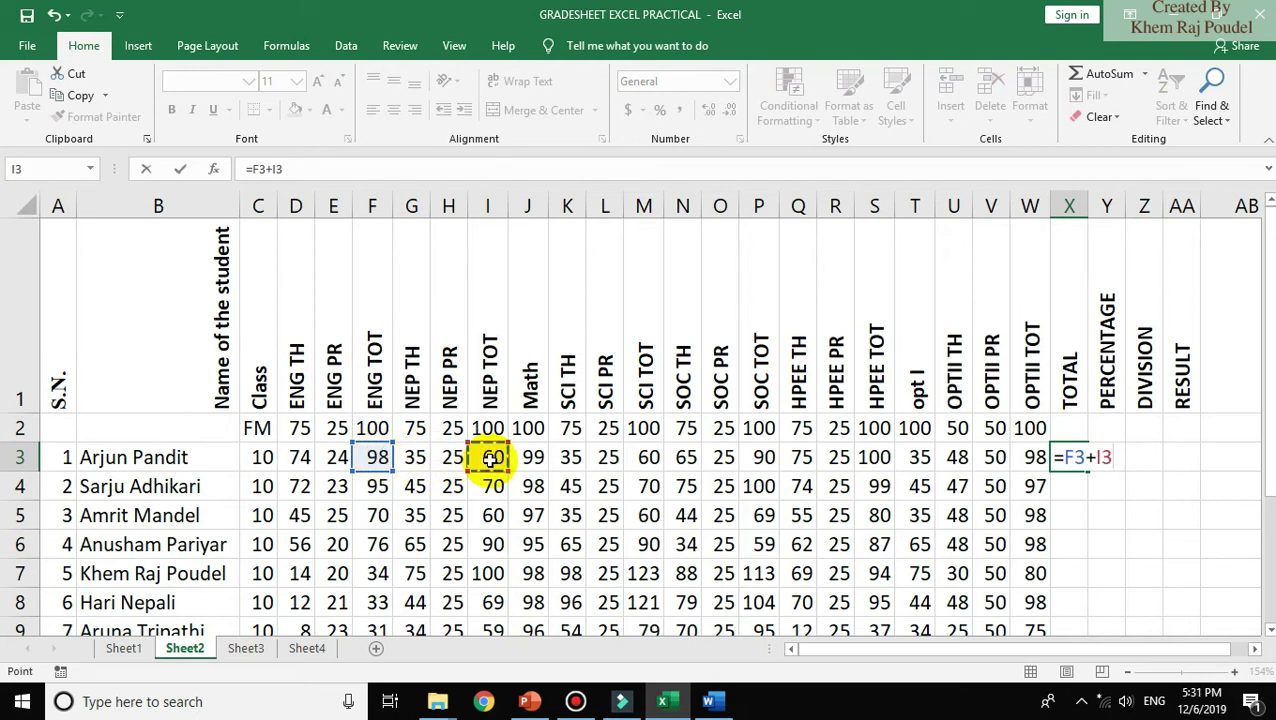
type("+")
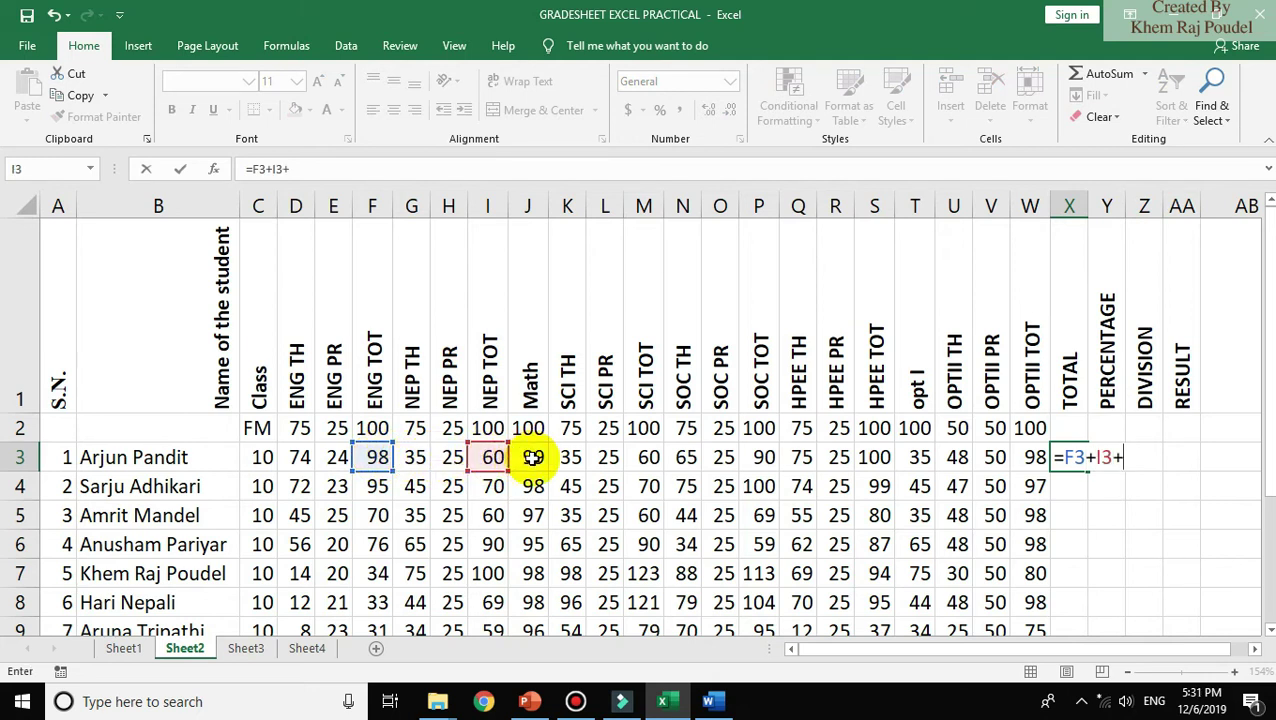
left_click(534, 458)
type("+")
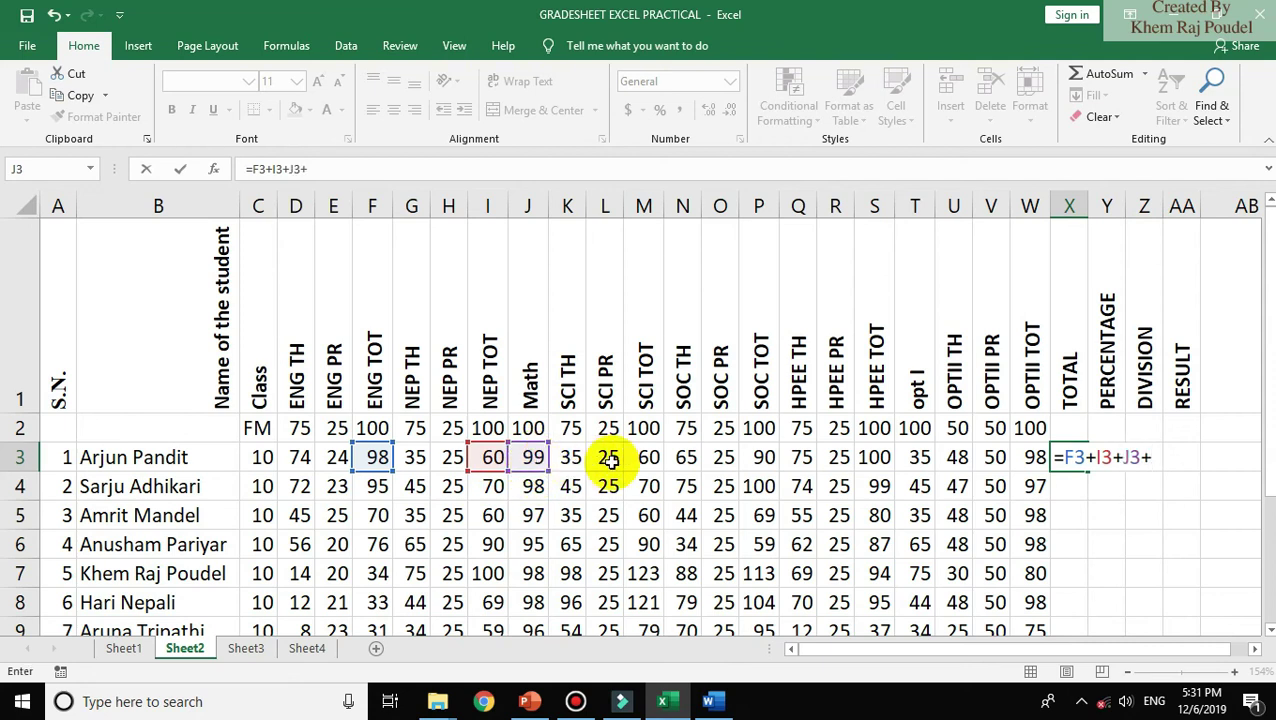
left_click(649, 458)
type("+")
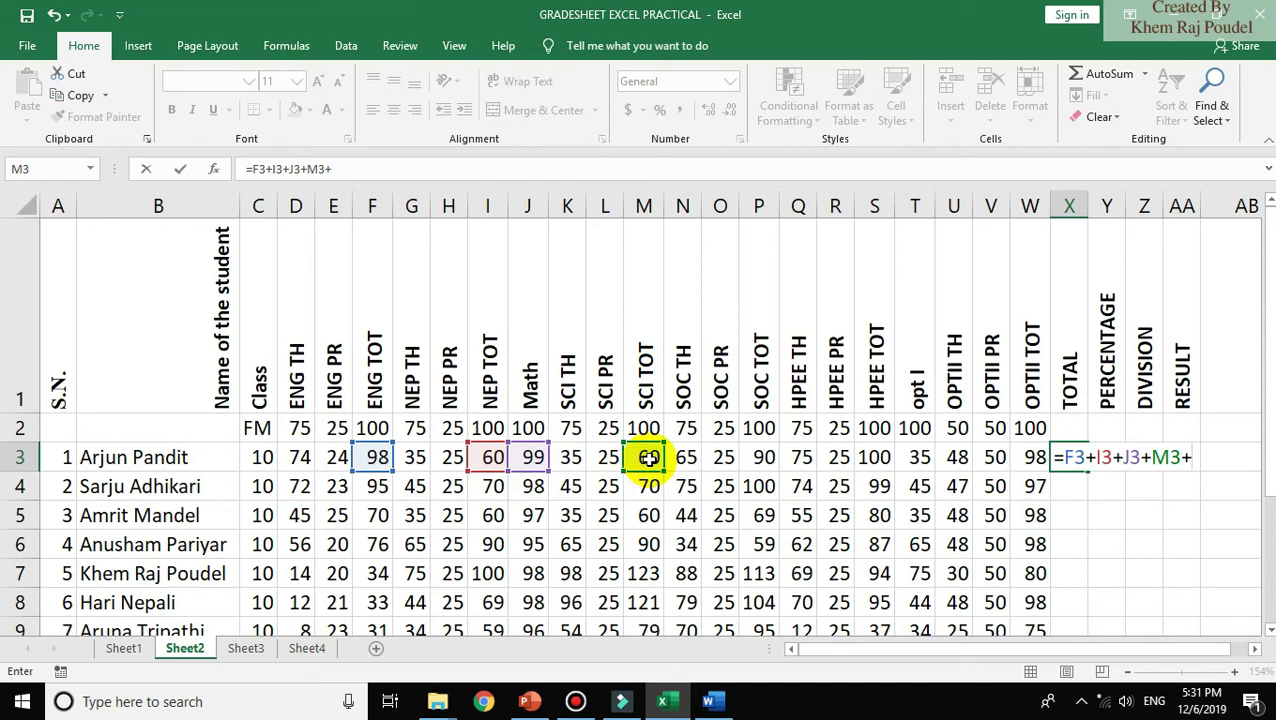
- Add P3, S3, T3 and W3 to complete the sum, so X3 shows 640
left_click(760, 457)
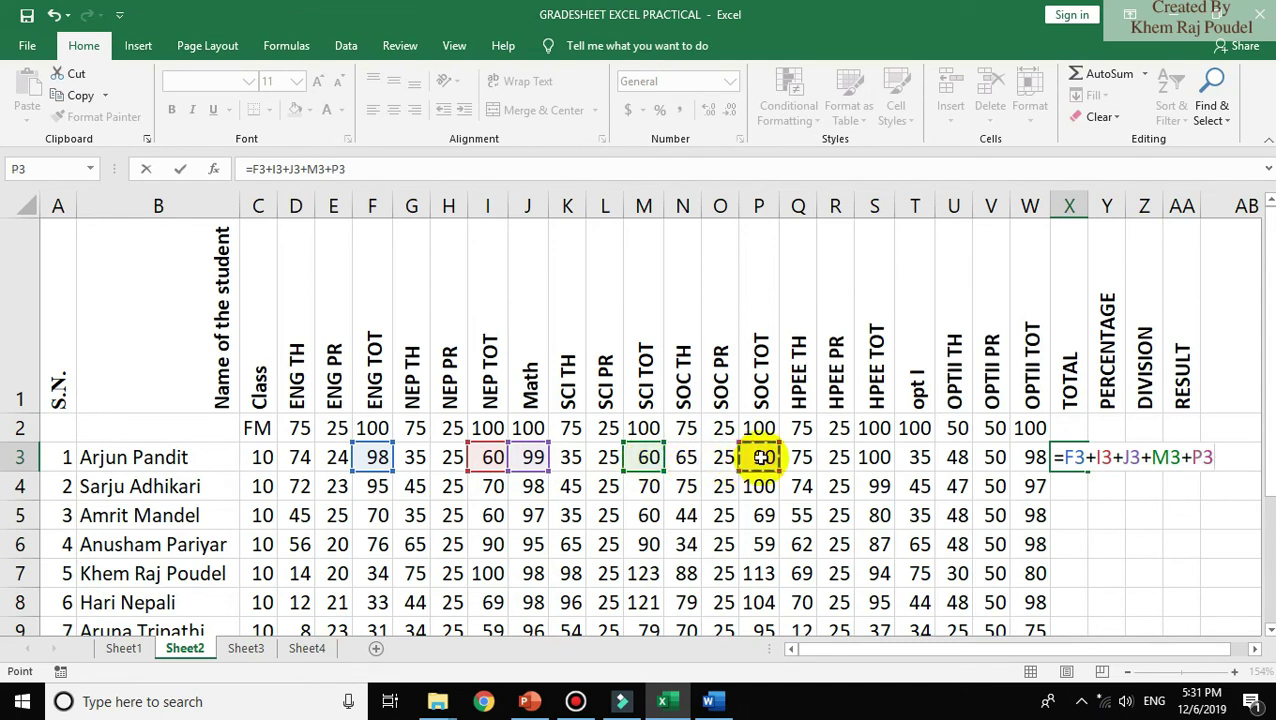
type("+")
left_click(874, 457)
type("+")
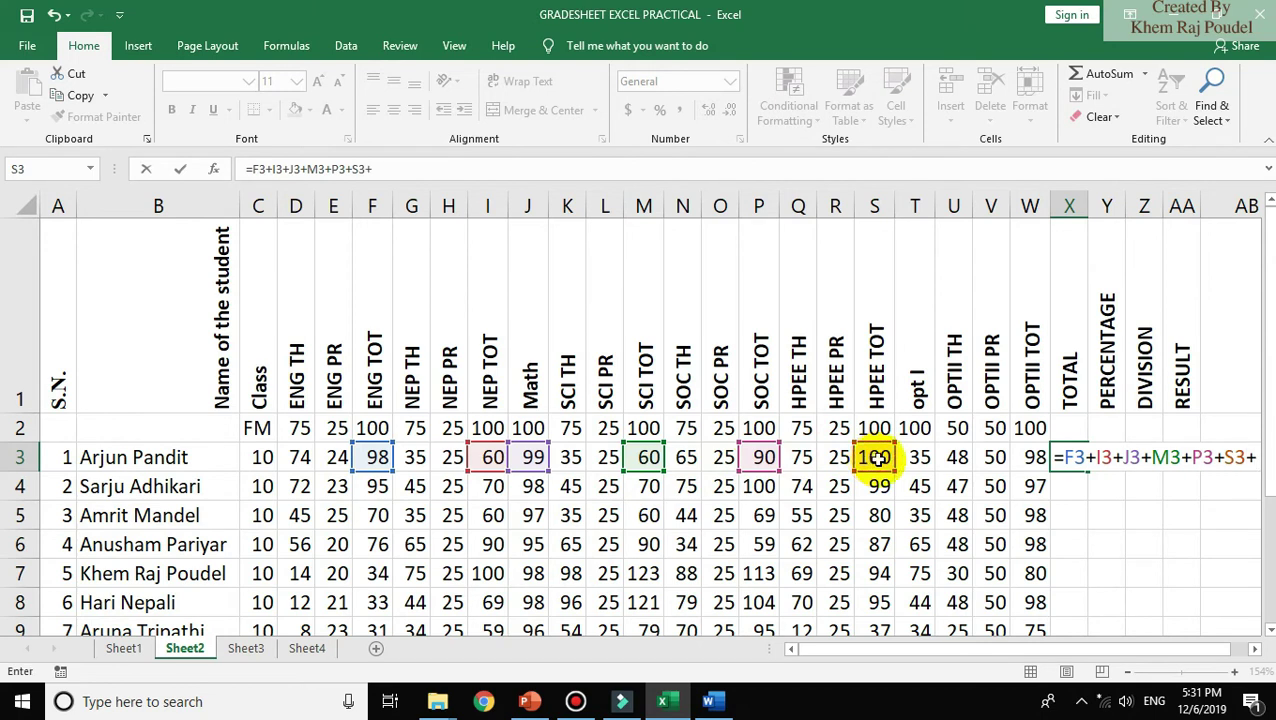
left_click(919, 459)
type("+")
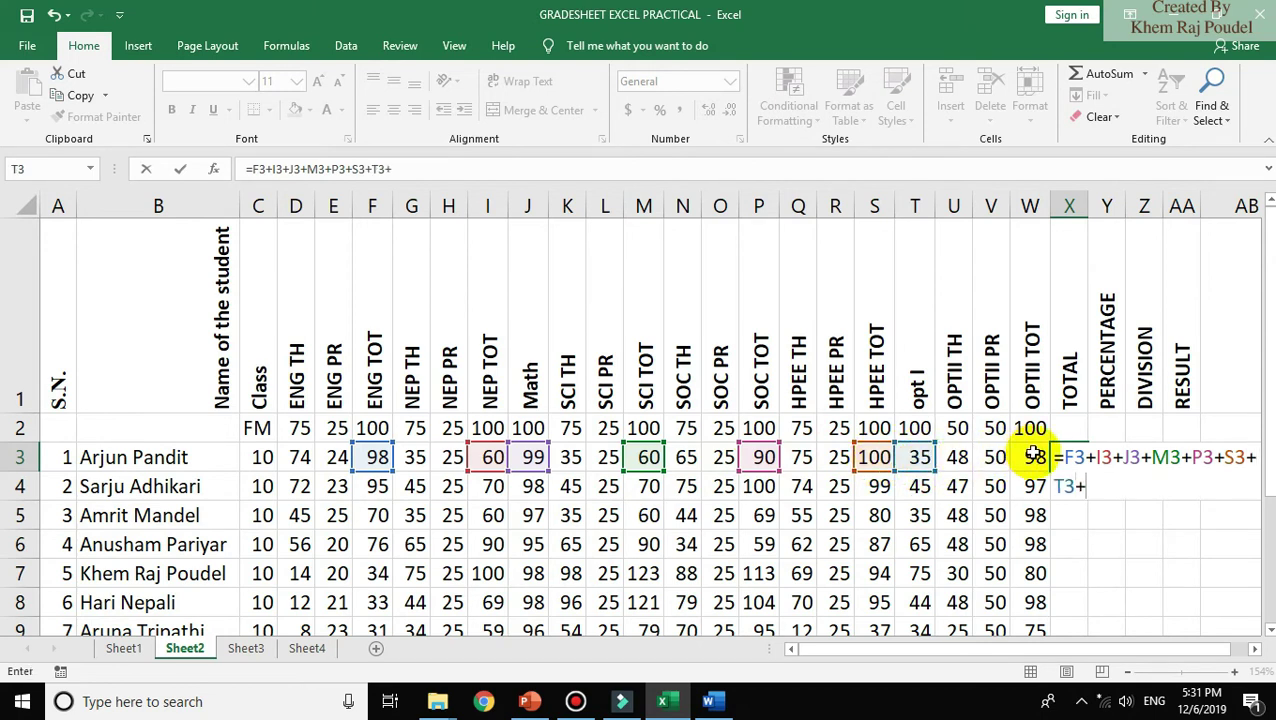
left_click(1033, 459)
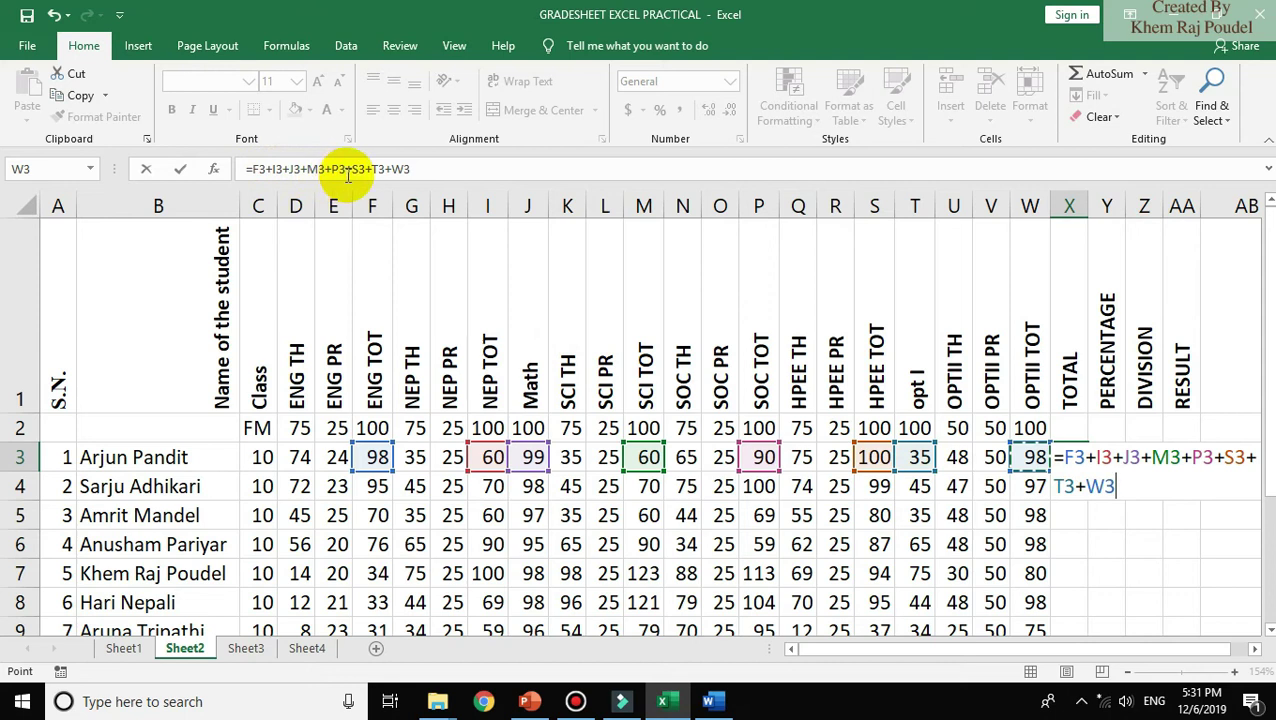
key("Return")
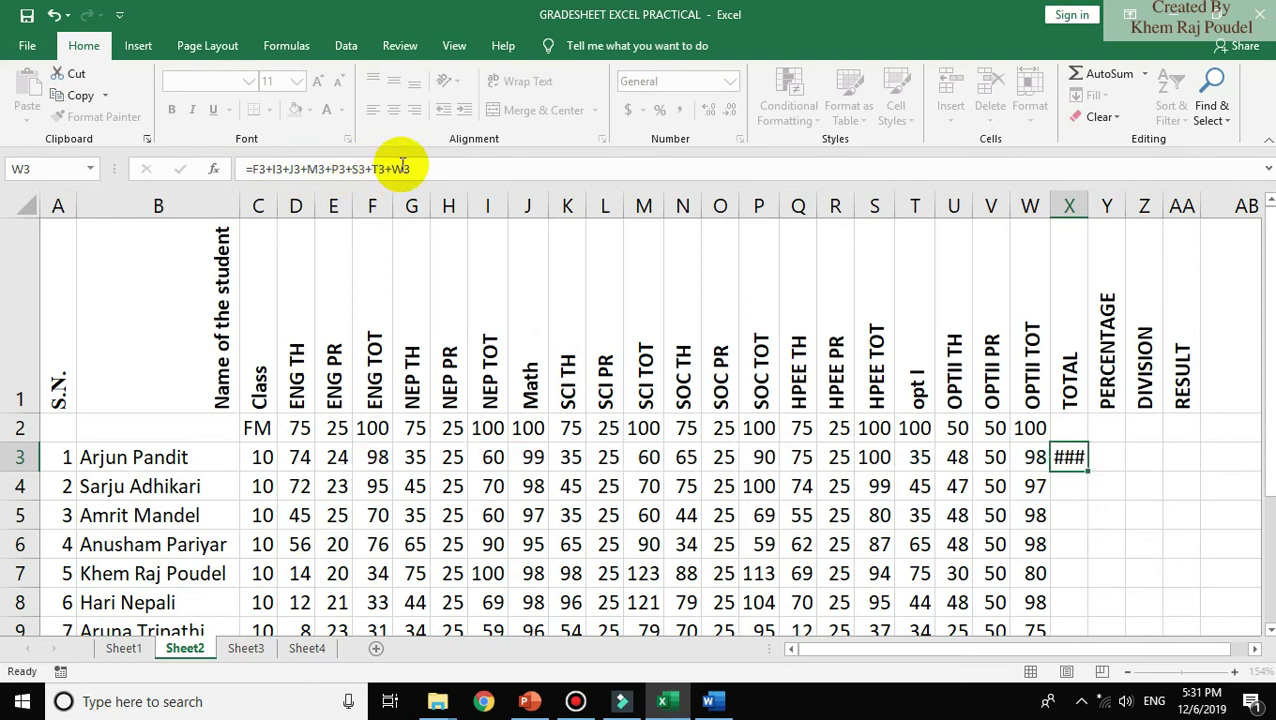
left_click(1073, 457)
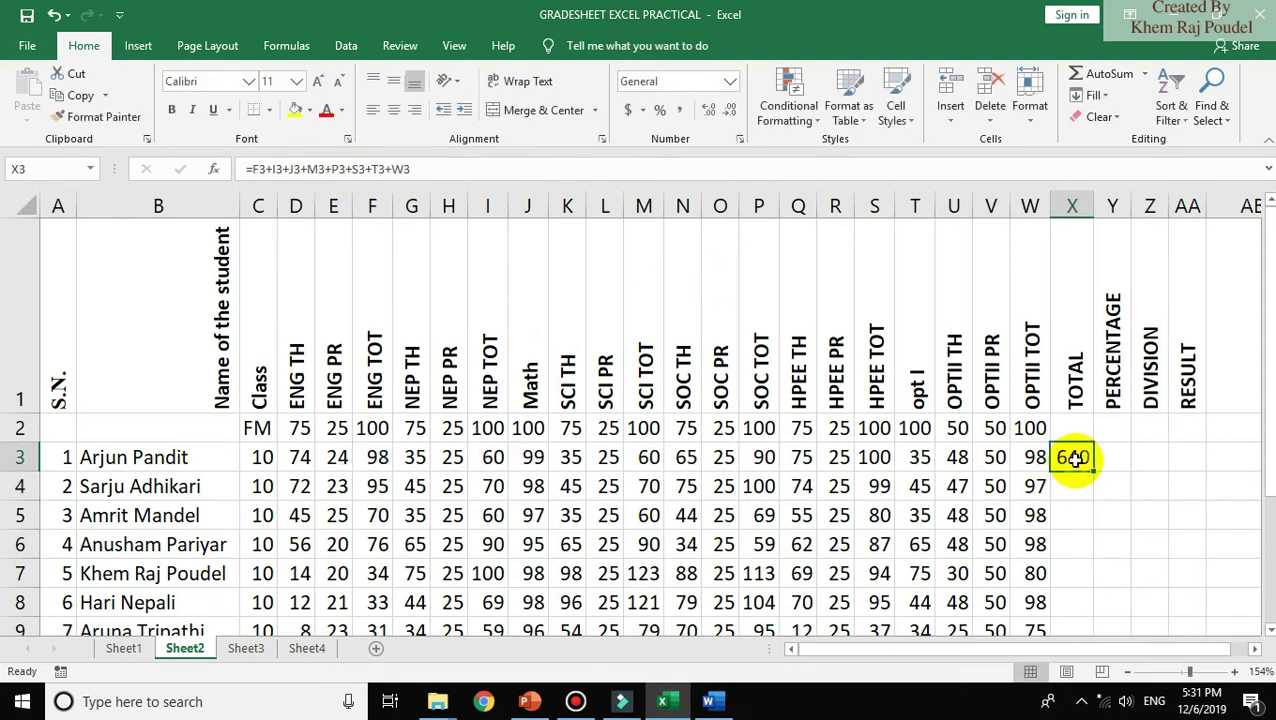
- Fill X3's TOTAL formula down to X12, giving totals like 674, 569 and 660
double_click(1095, 469)
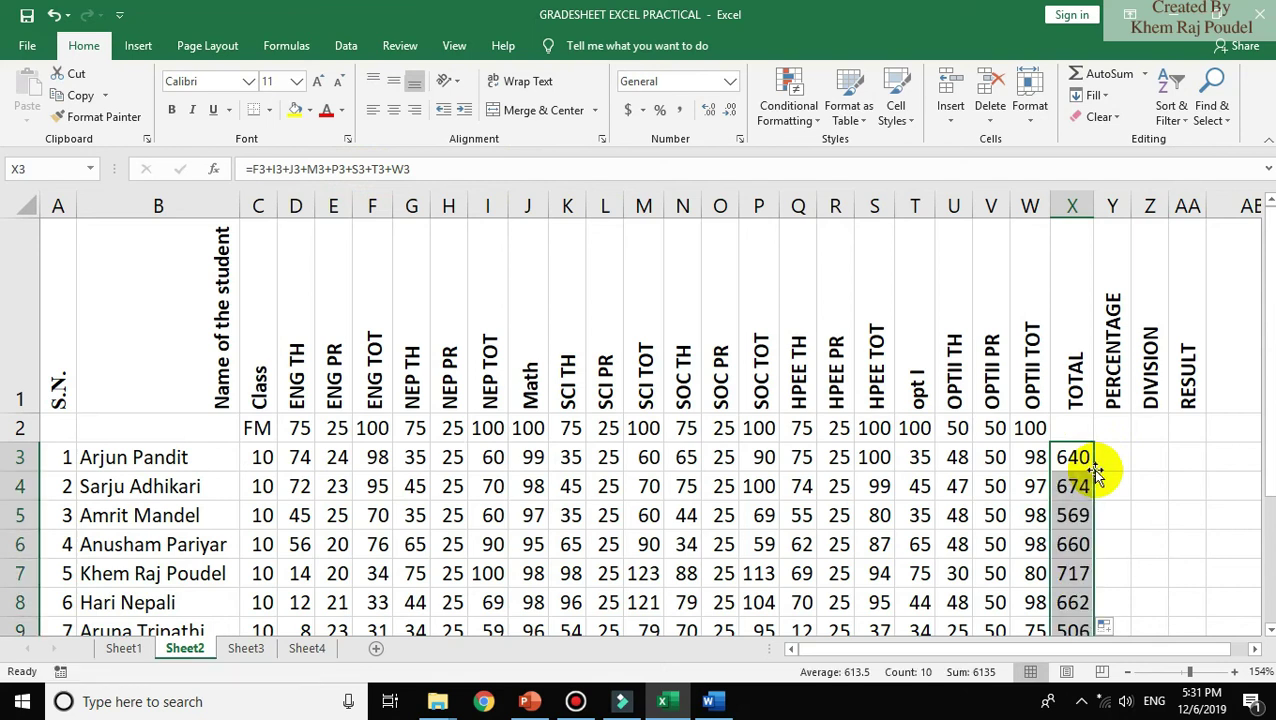
key("Down")
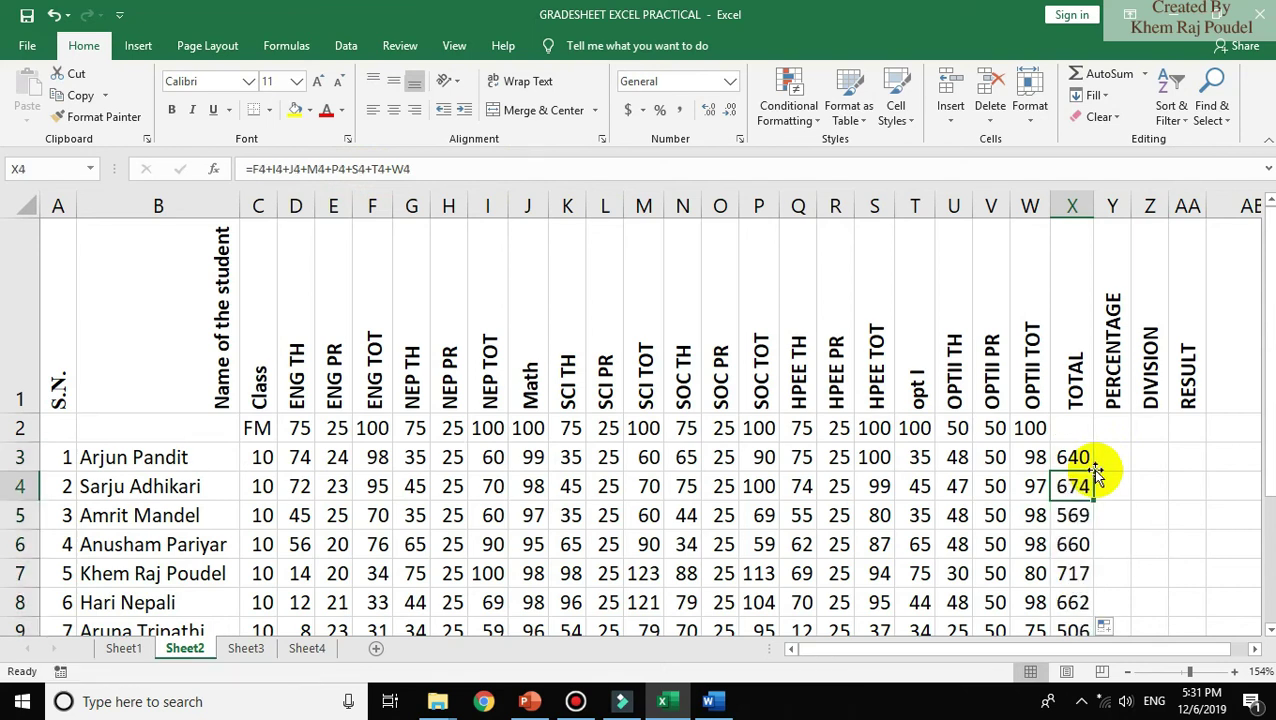
key("Down")
key("Down")
key("Down")
key("Down")
key("Down")
key("Up")
key("Up")
key("Up")
key("Up")
key("Up")
key("Up")
key("Up")
key("Up")
key("Up")
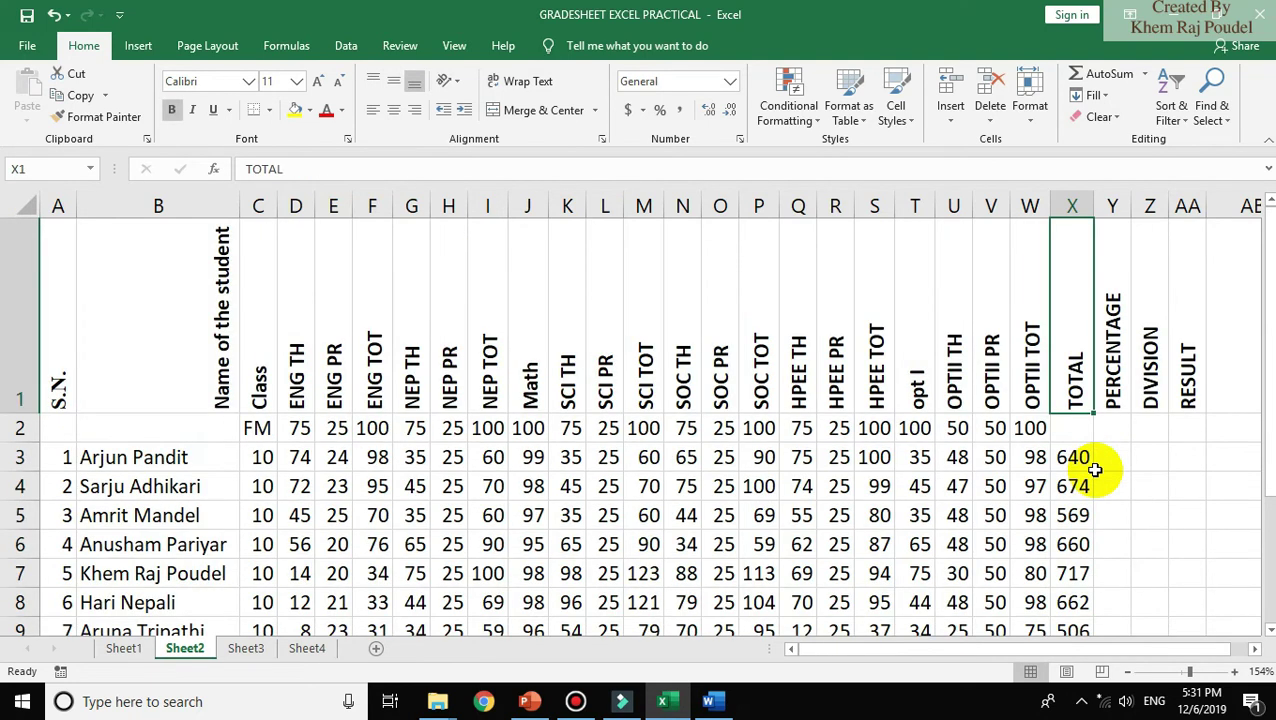
key("Down")
key("Down")
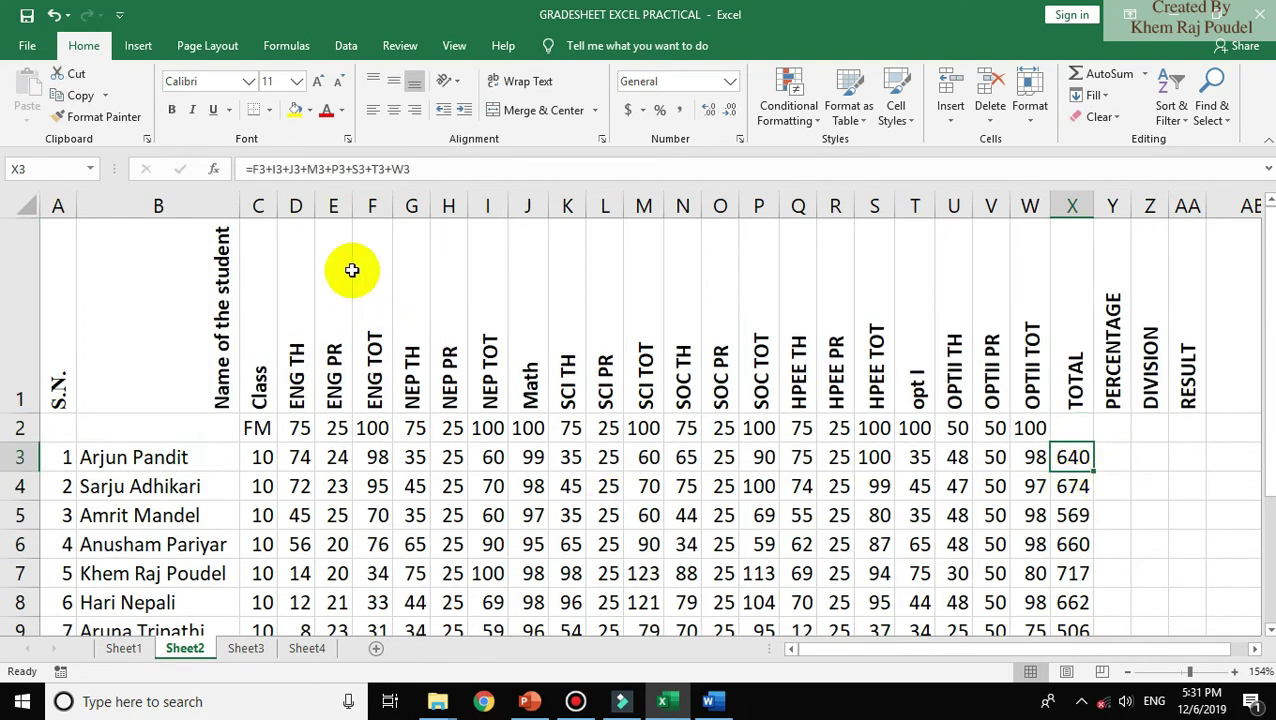
left_click(333, 169)
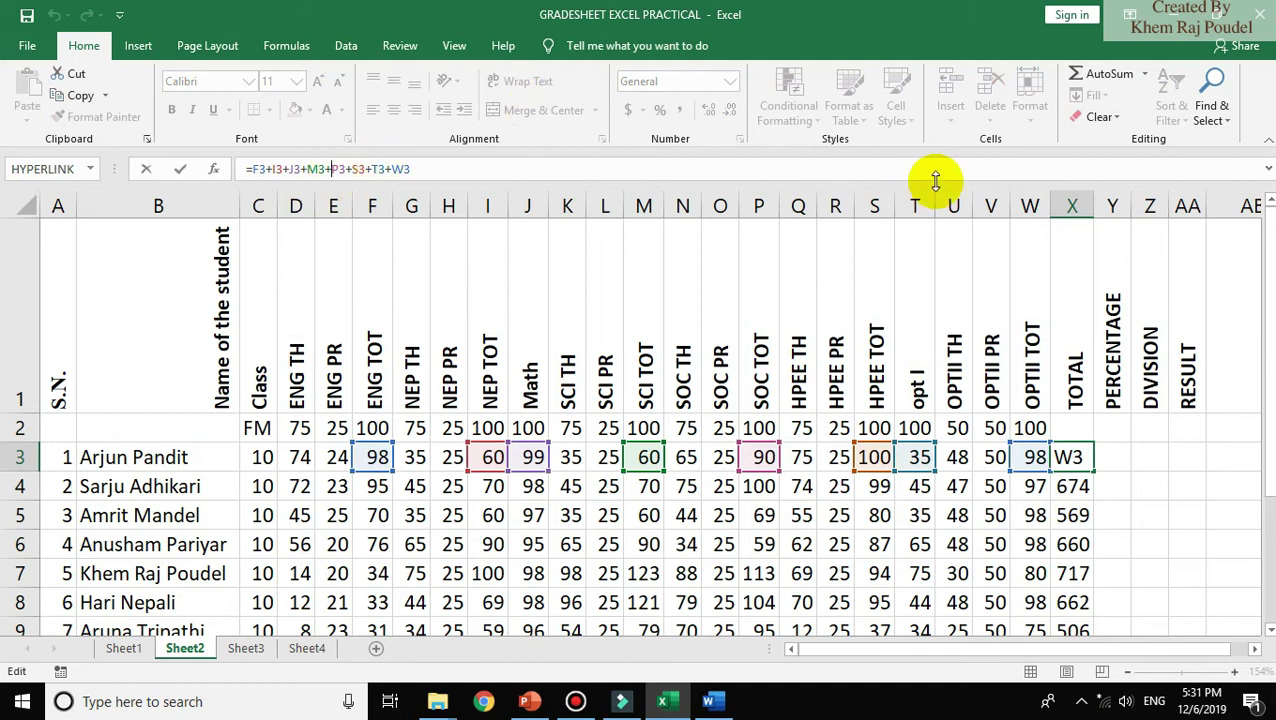
left_click(1120, 466)
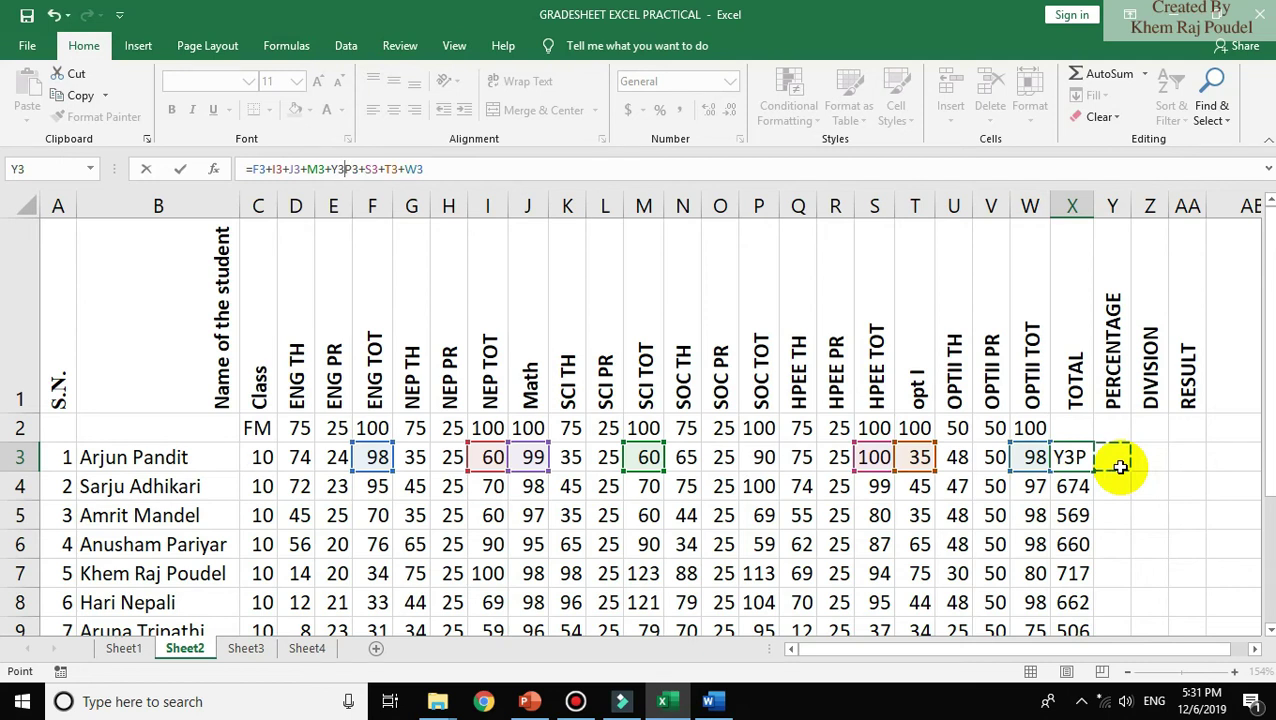
- Cancel the accidental edit and abandon a trial =X3/X3 percentage formula in Y3
key("Escape")
left_click(1120, 467)
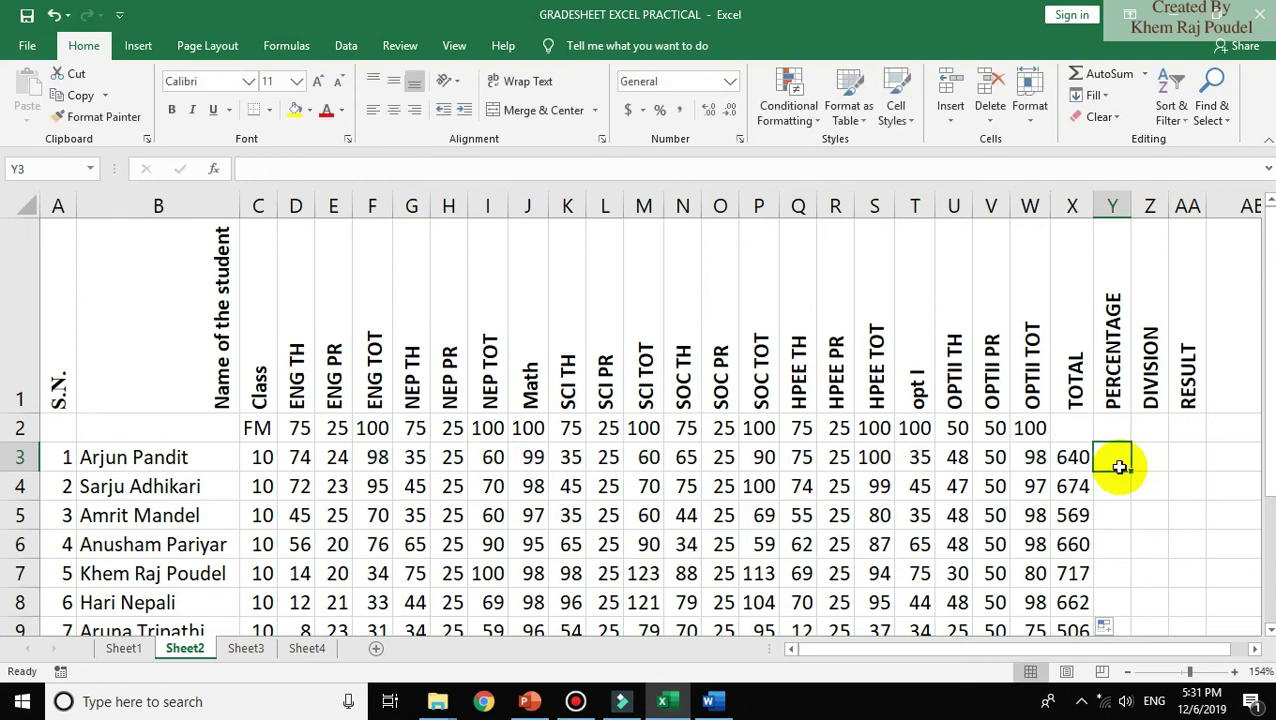
type("=")
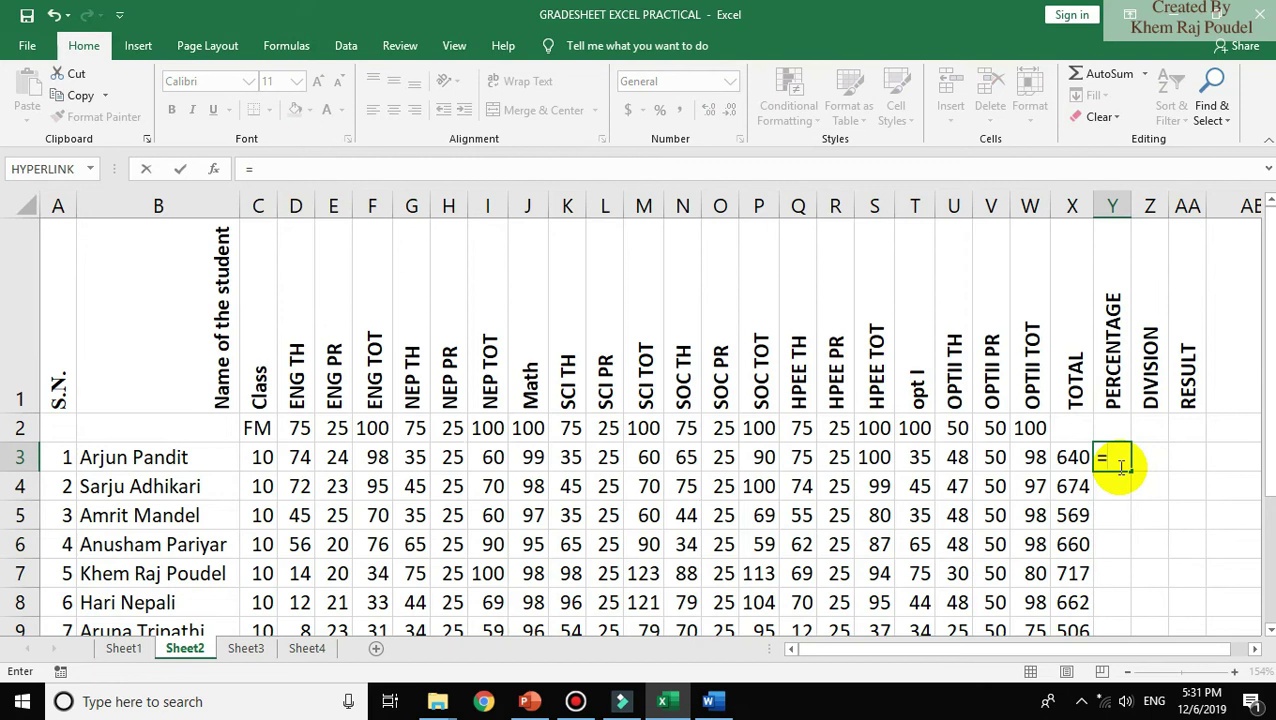
left_click(1072, 457)
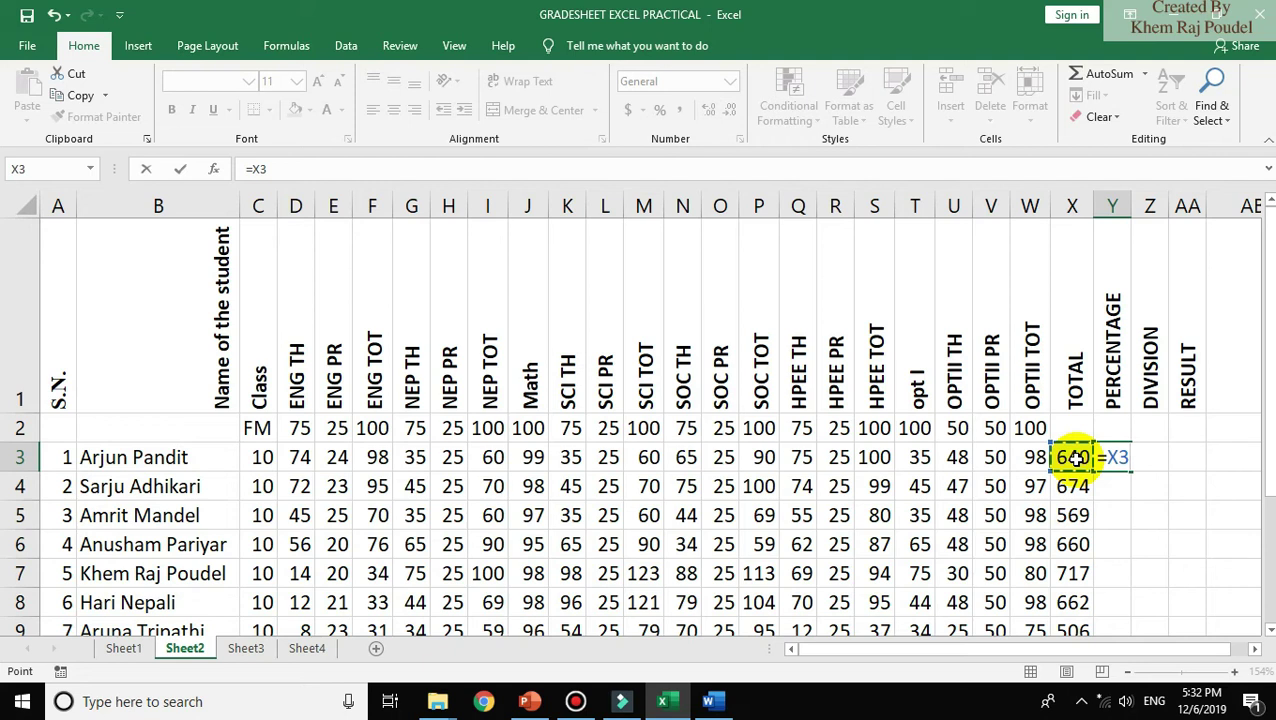
type("/")
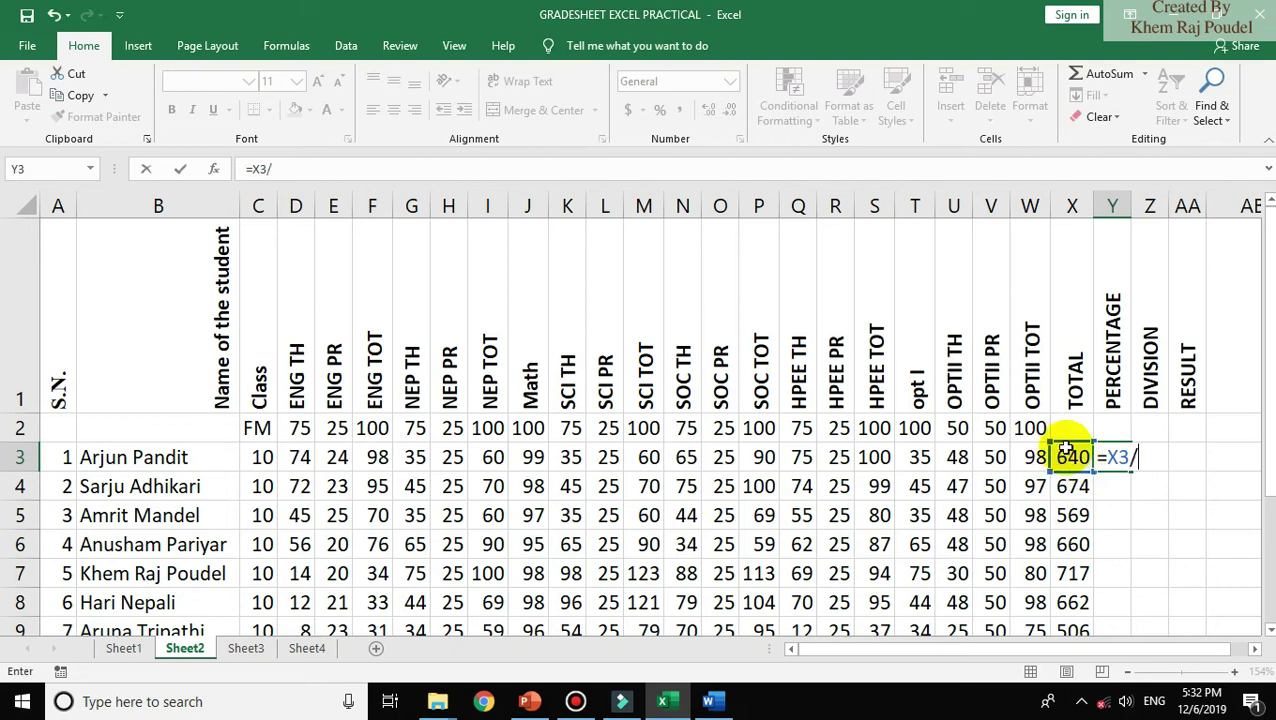
left_click(1070, 457)
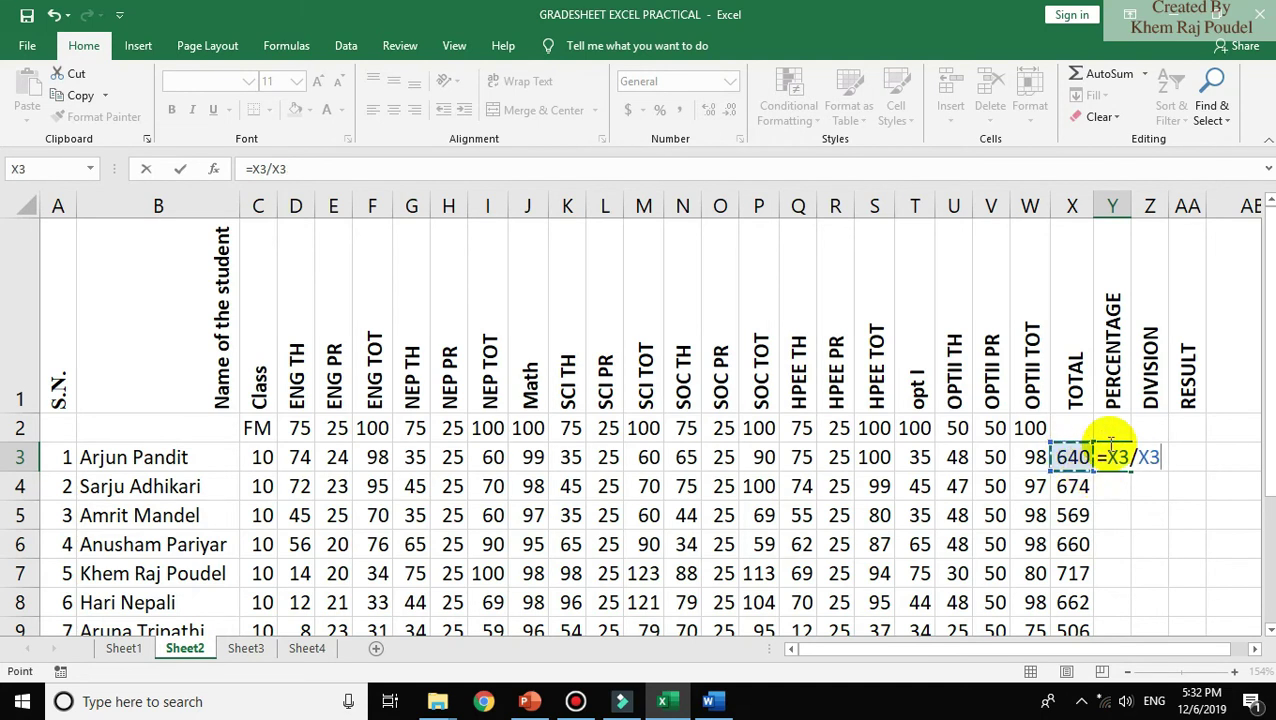
key("Escape")
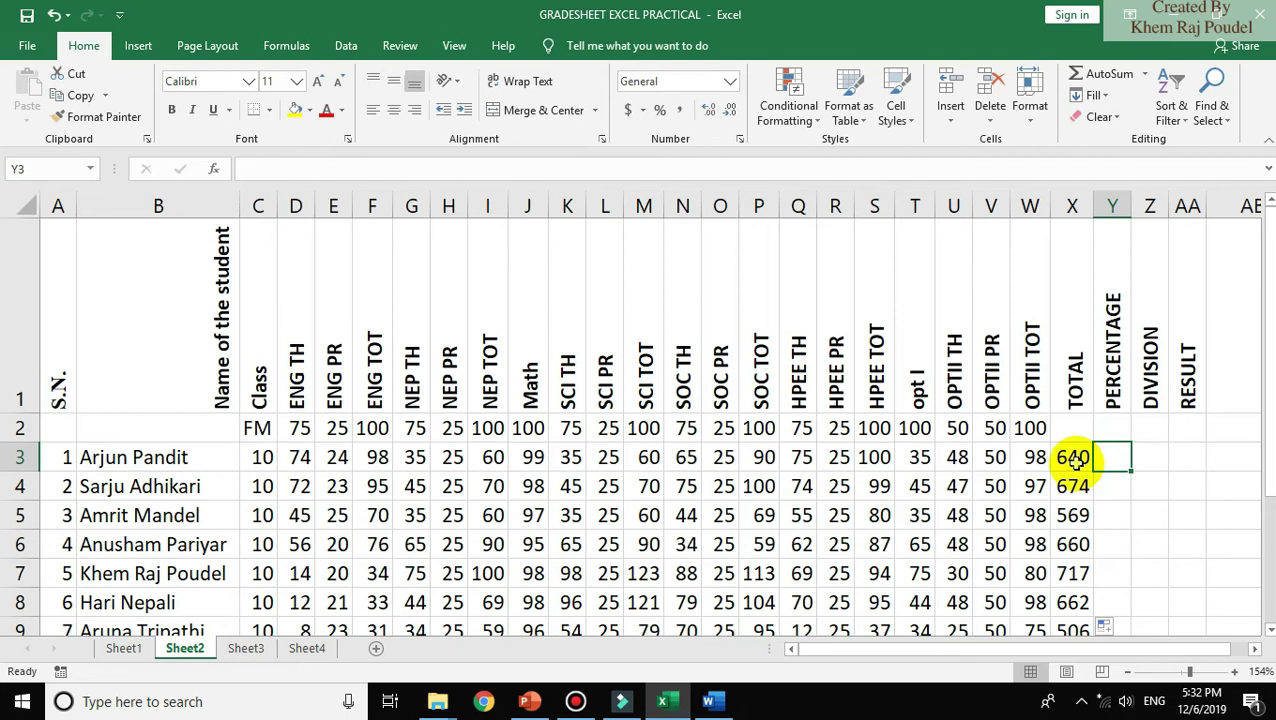
- Fill the TOTAL formula up into X2 to show the full-marks total of 800
left_click(1075, 458)
left_click_drag(1093, 456, 1083, 428)
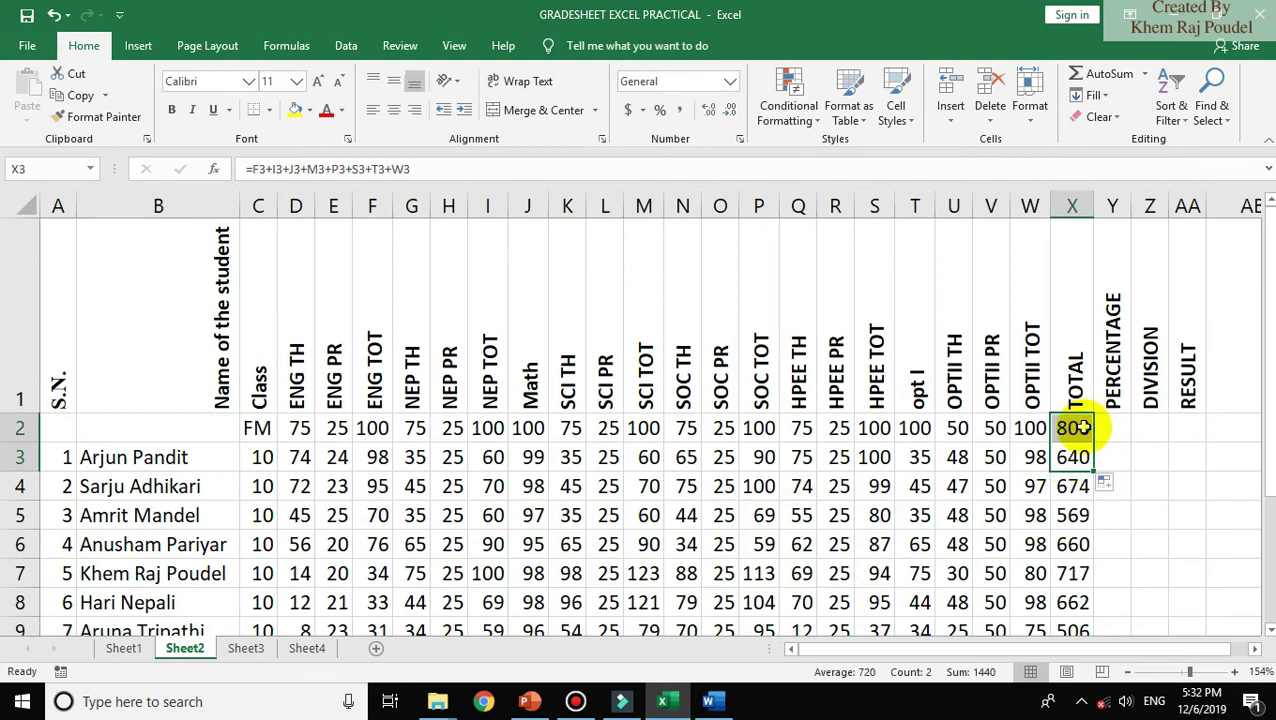
left_click(1112, 456)
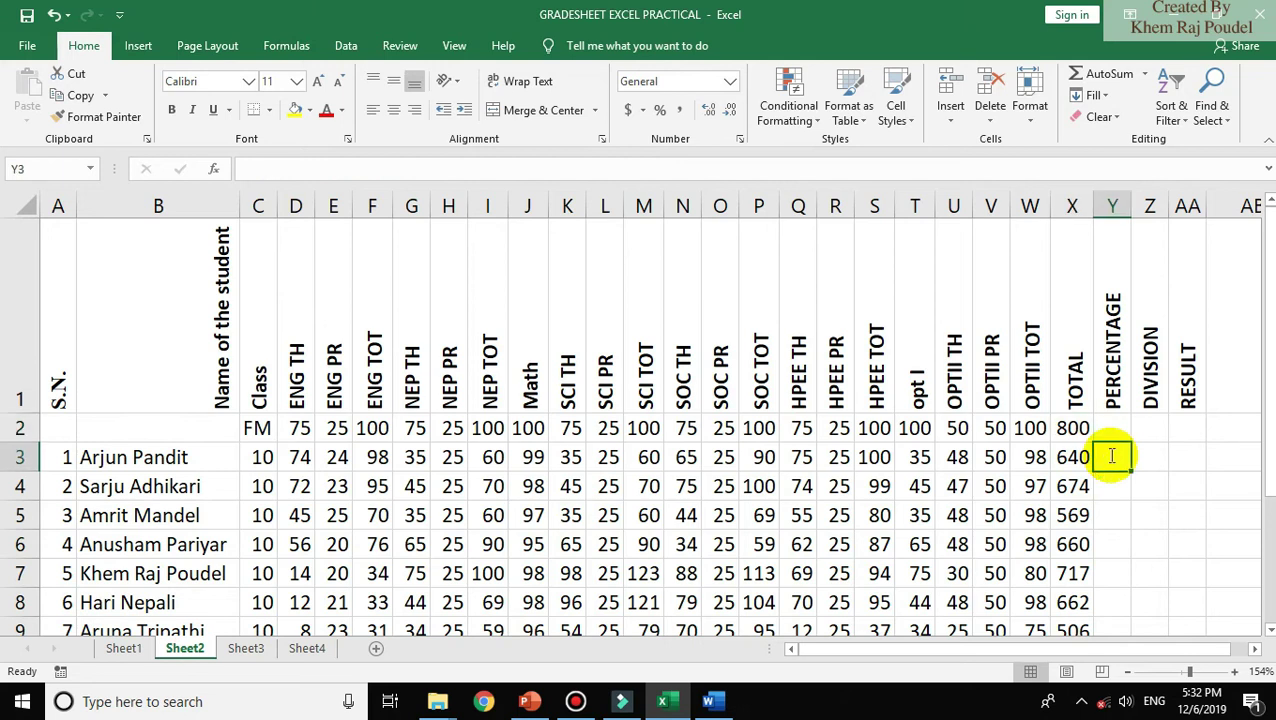
- Enter =X3/X2*100 in Y3 for a percentage of 80 and fill it down
type("=")
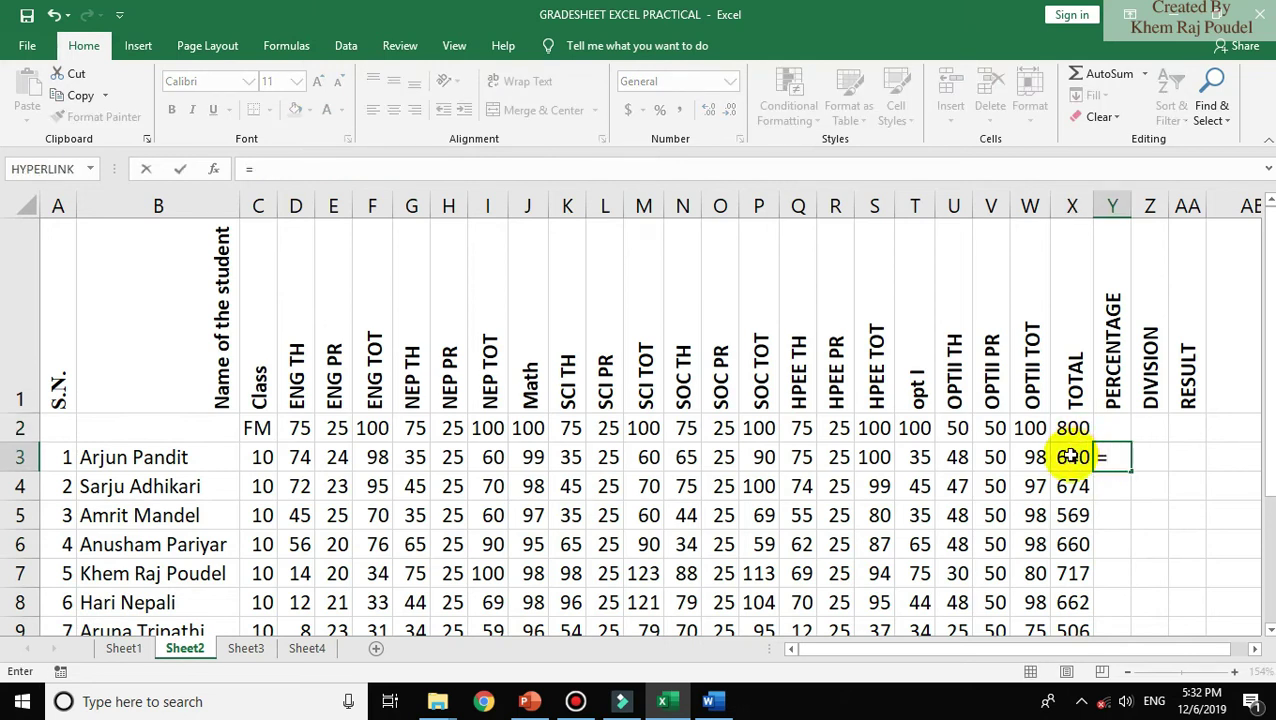
left_click(1070, 456)
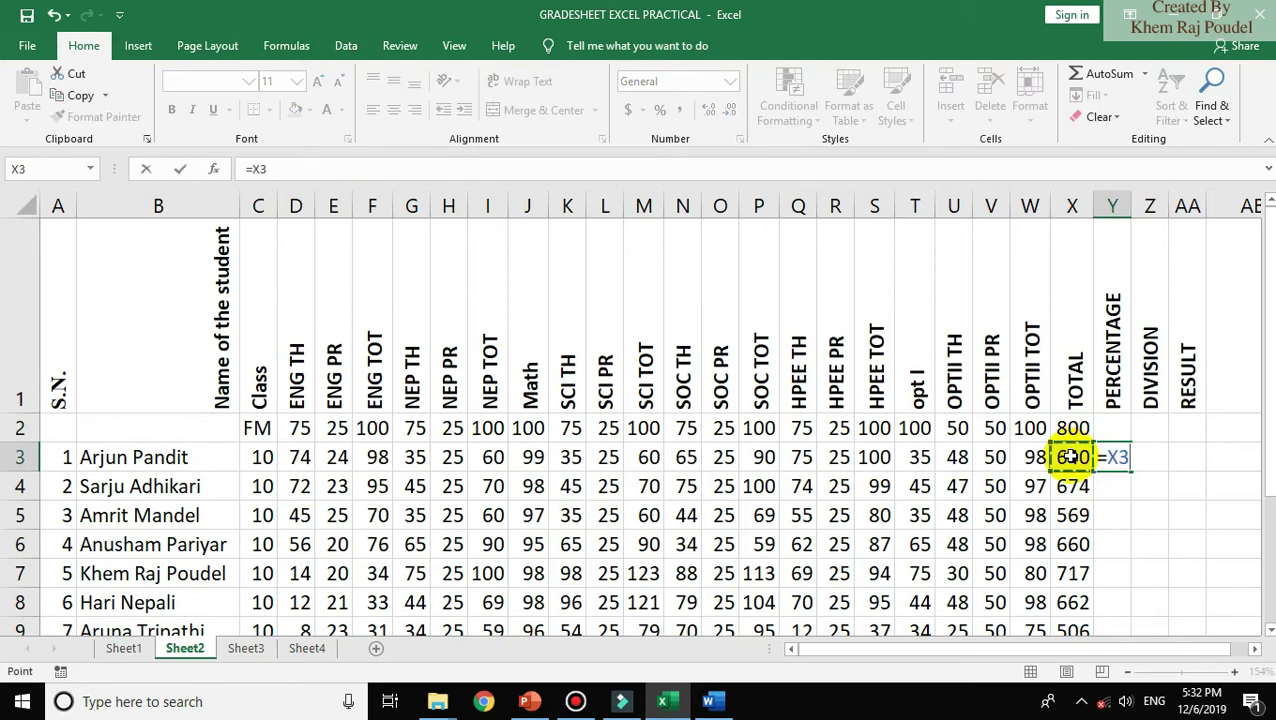
type("/")
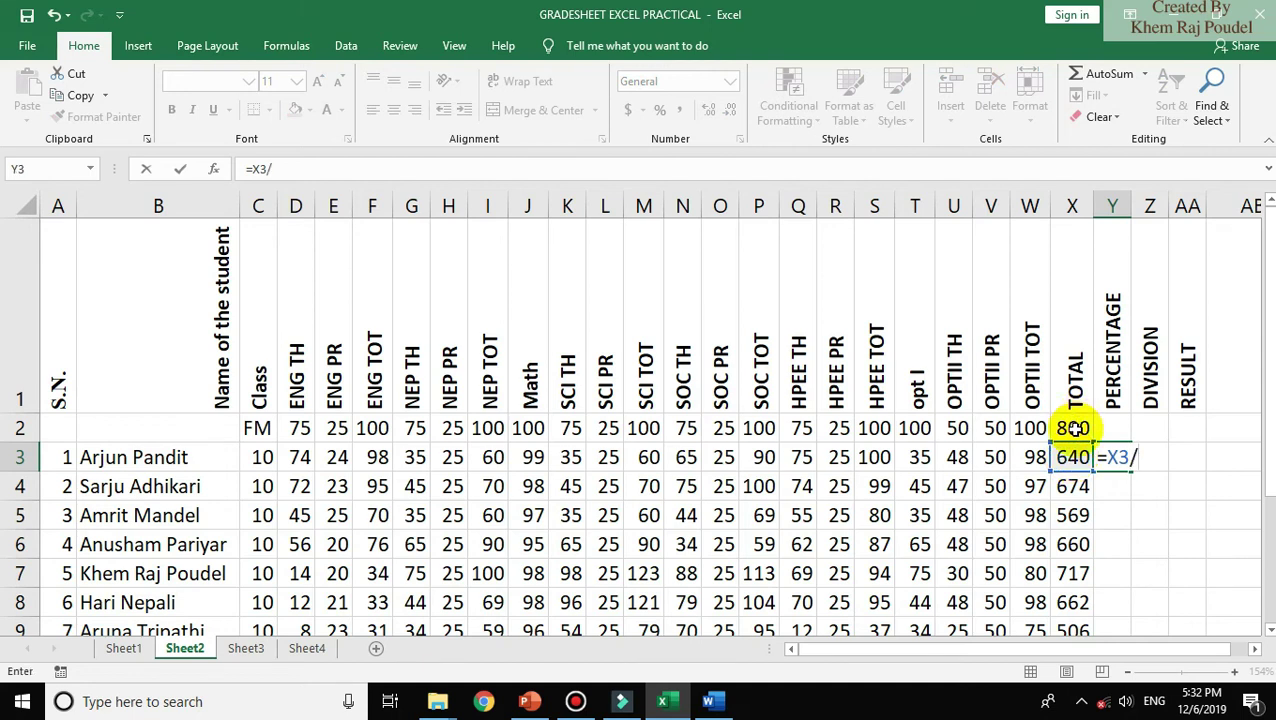
left_click(1073, 428)
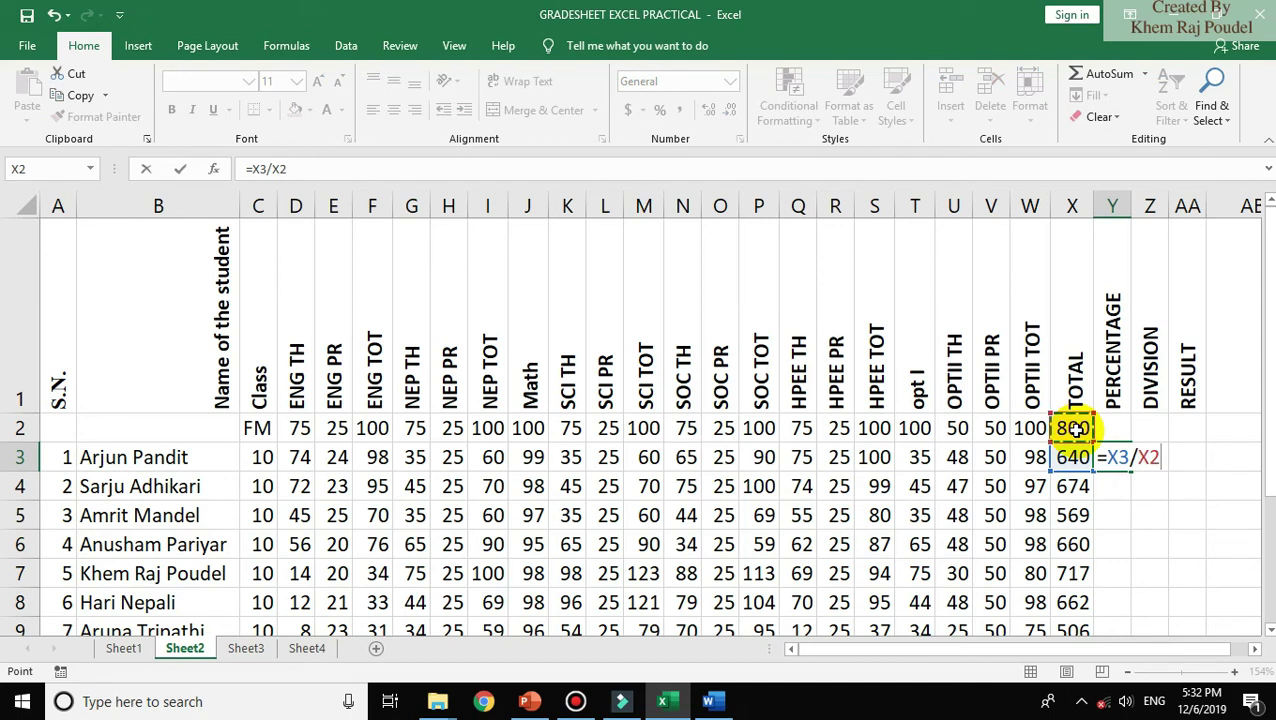
type("*100")
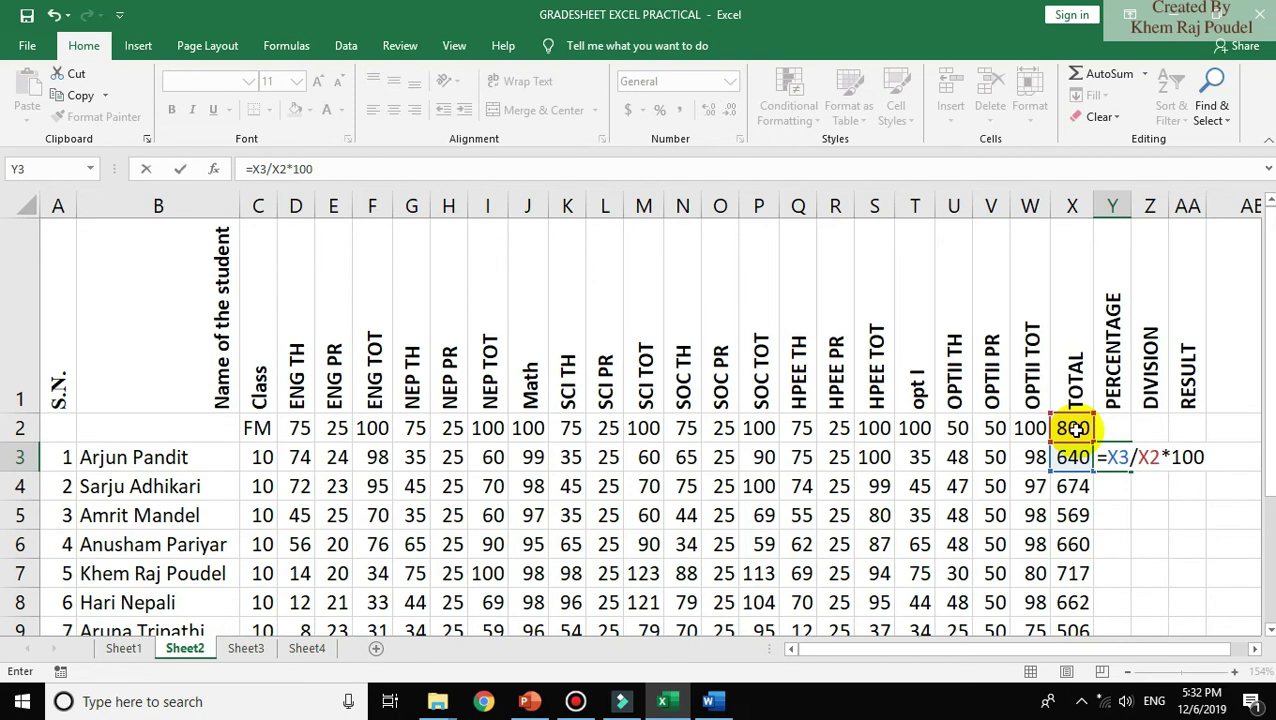
key("Return")
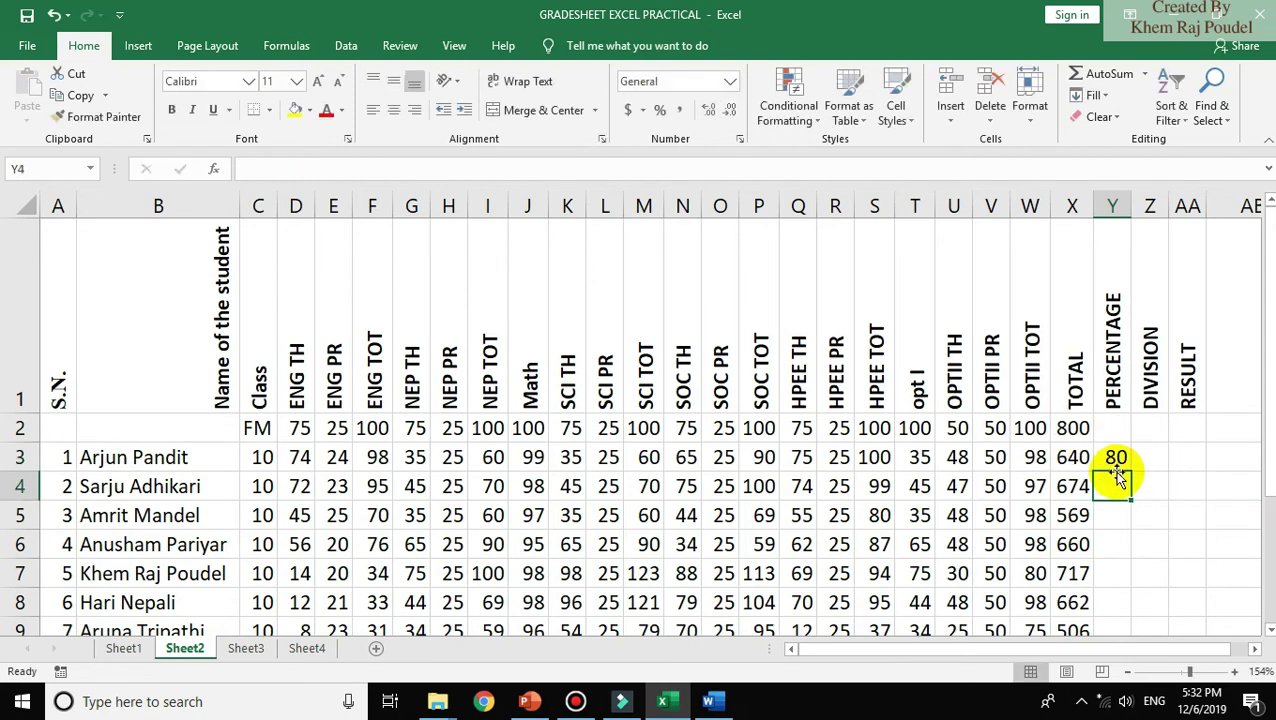
left_click(1114, 460)
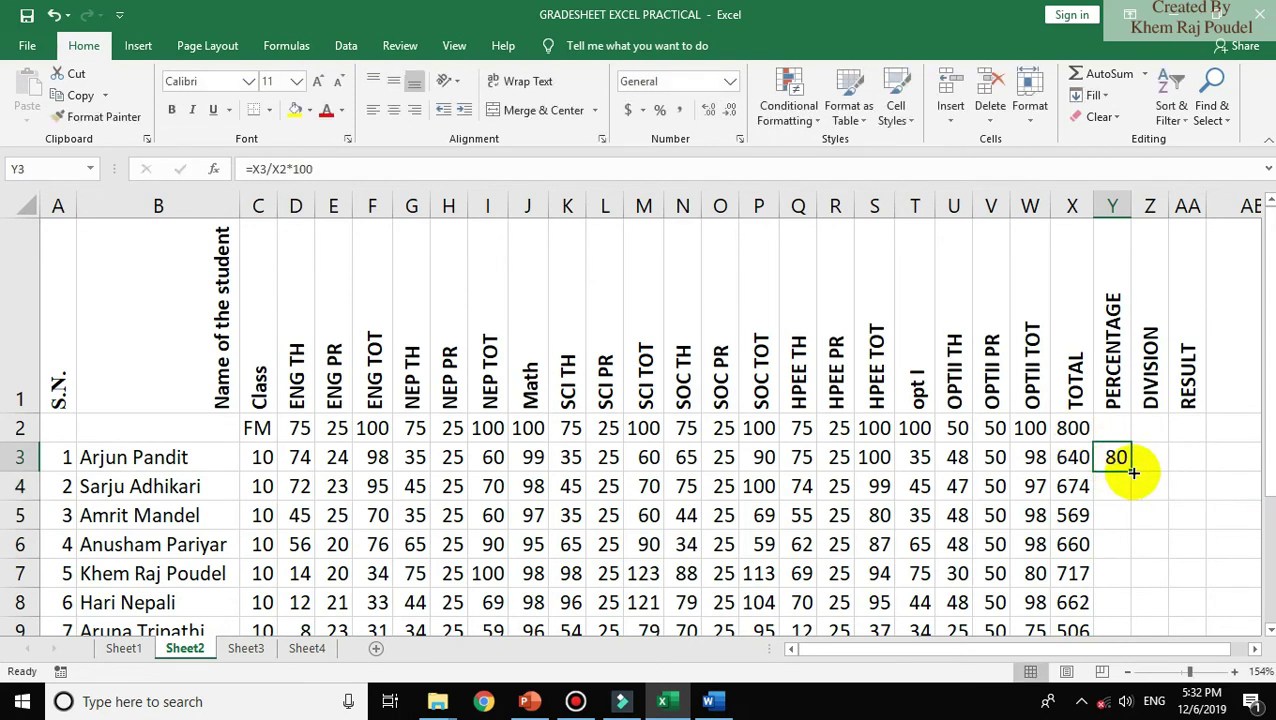
left_click_drag(1134, 473, 1128, 530)
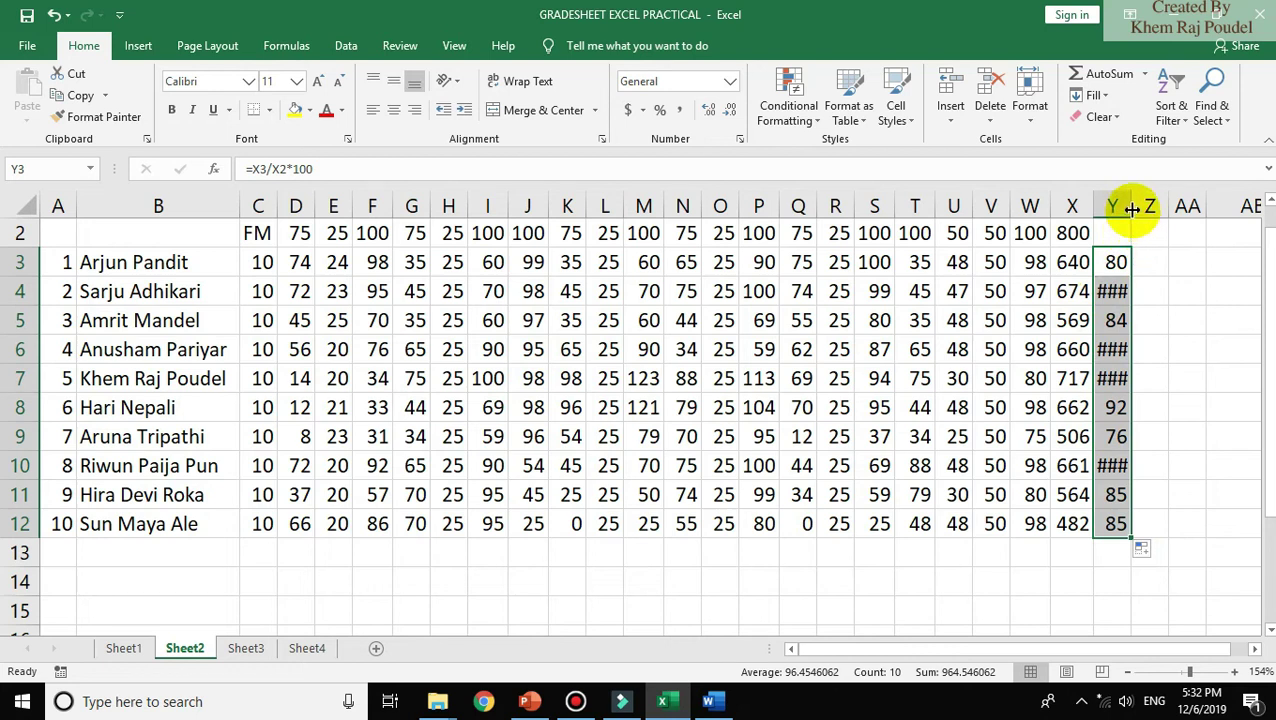
- Widen the PERCENTAGE column Y so values display, and check the first formulas
left_click_drag(1132, 208, 1131, 207)
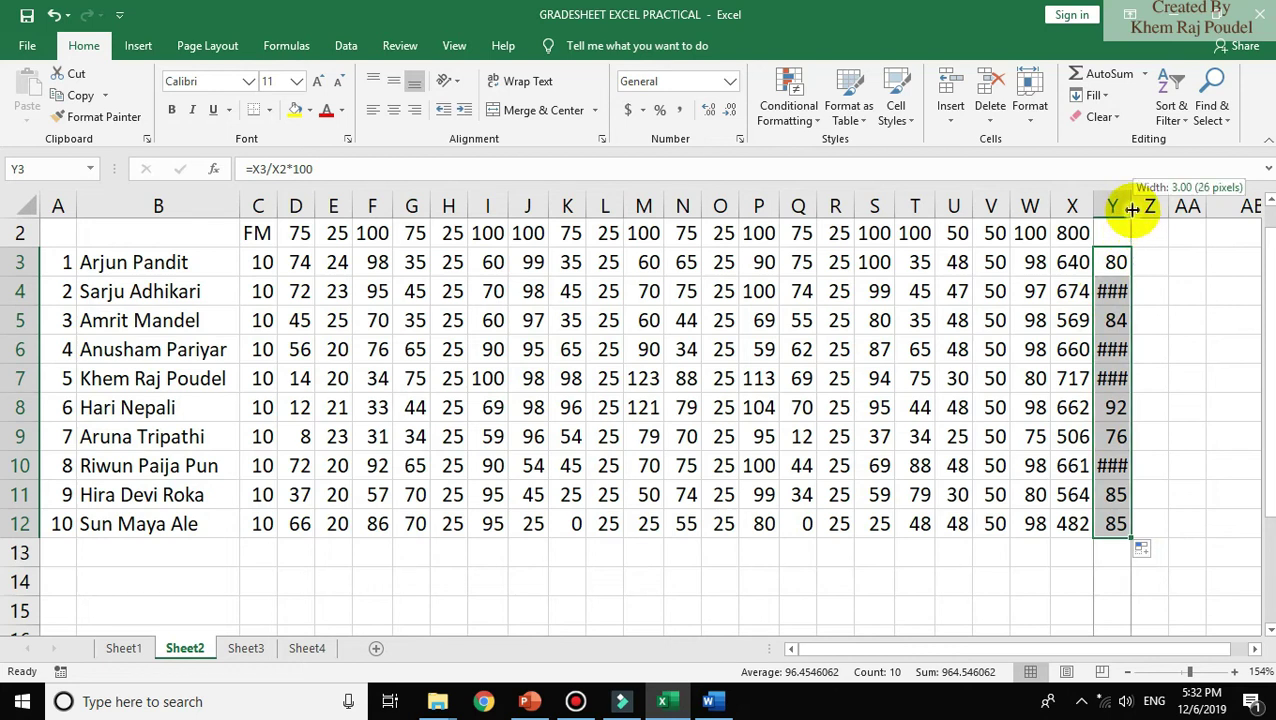
left_click_drag(1132, 208, 1152, 210)
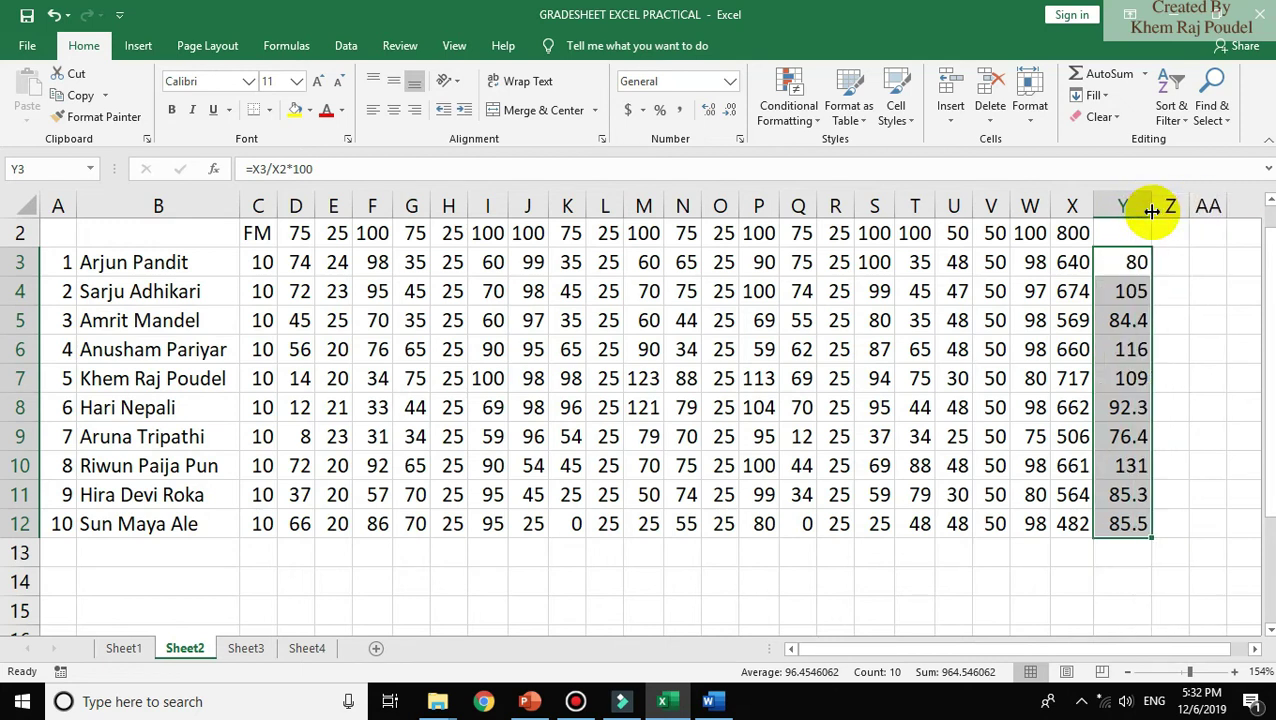
left_click(1129, 291)
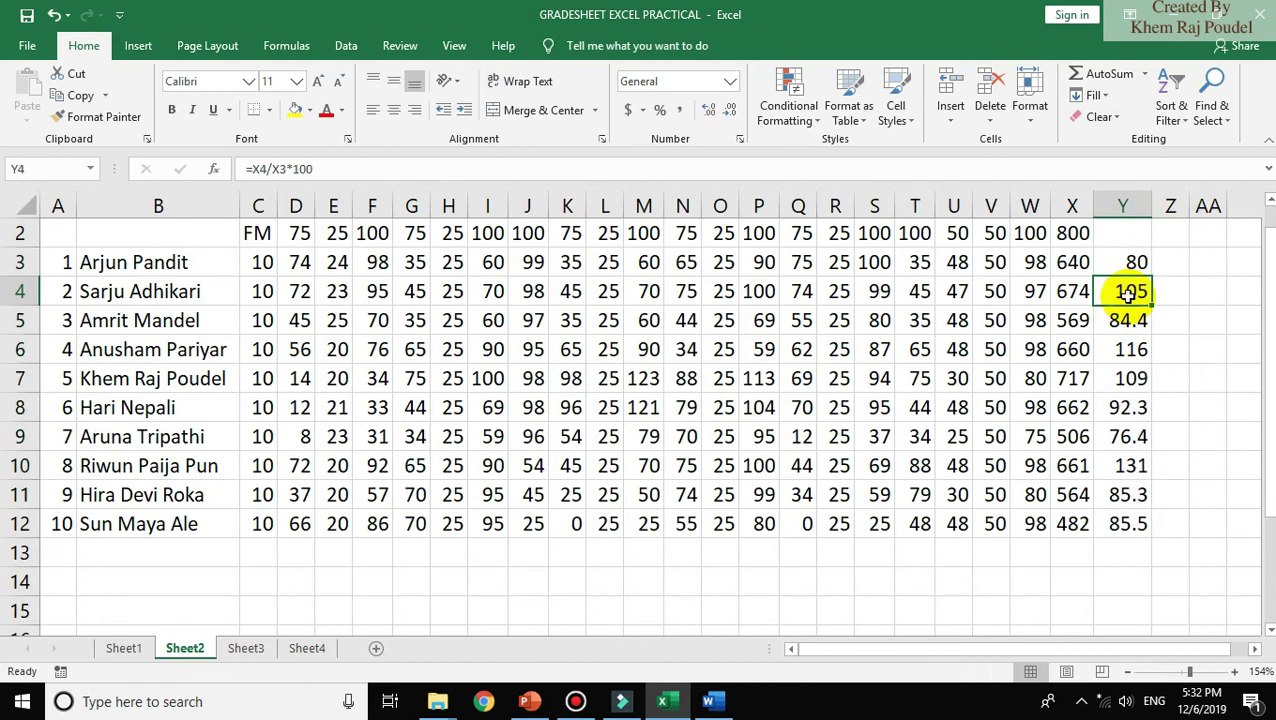
left_click(1118, 262)
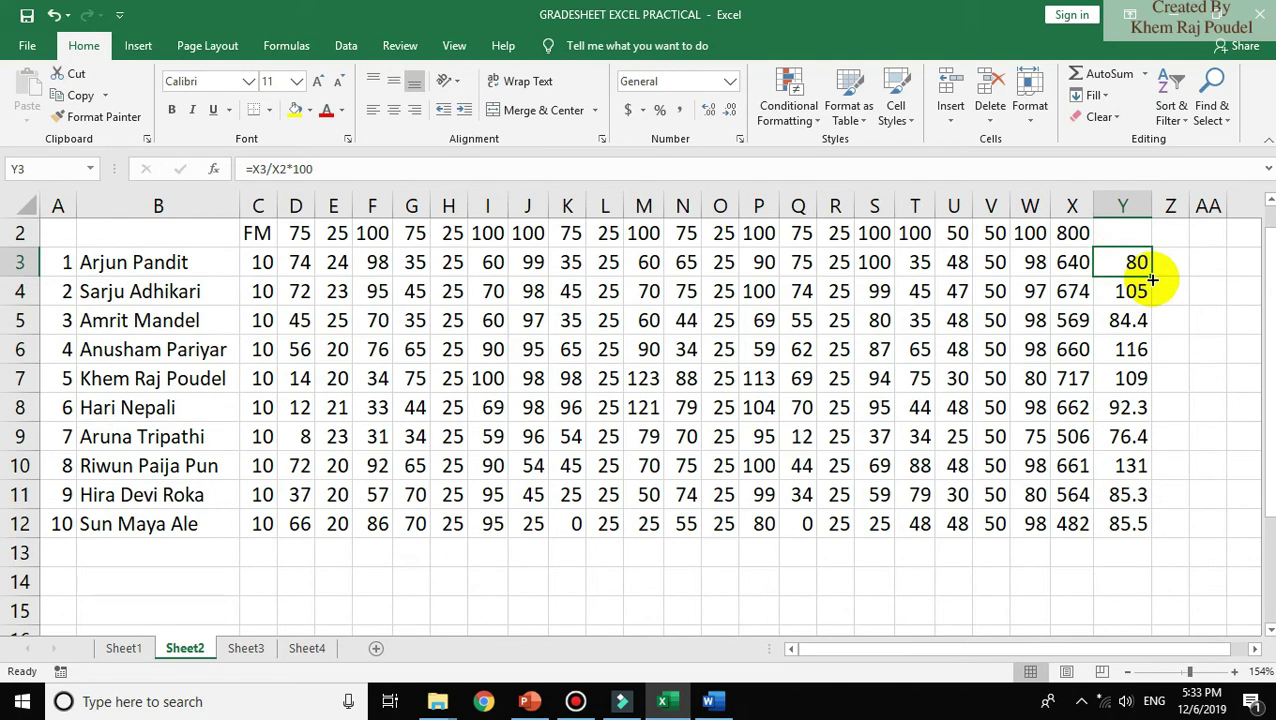
- Trace the shifting X2 divisor by comparing Y3, Y4 and the full-marks total in X2
left_click_drag(1153, 278, 1148, 298)
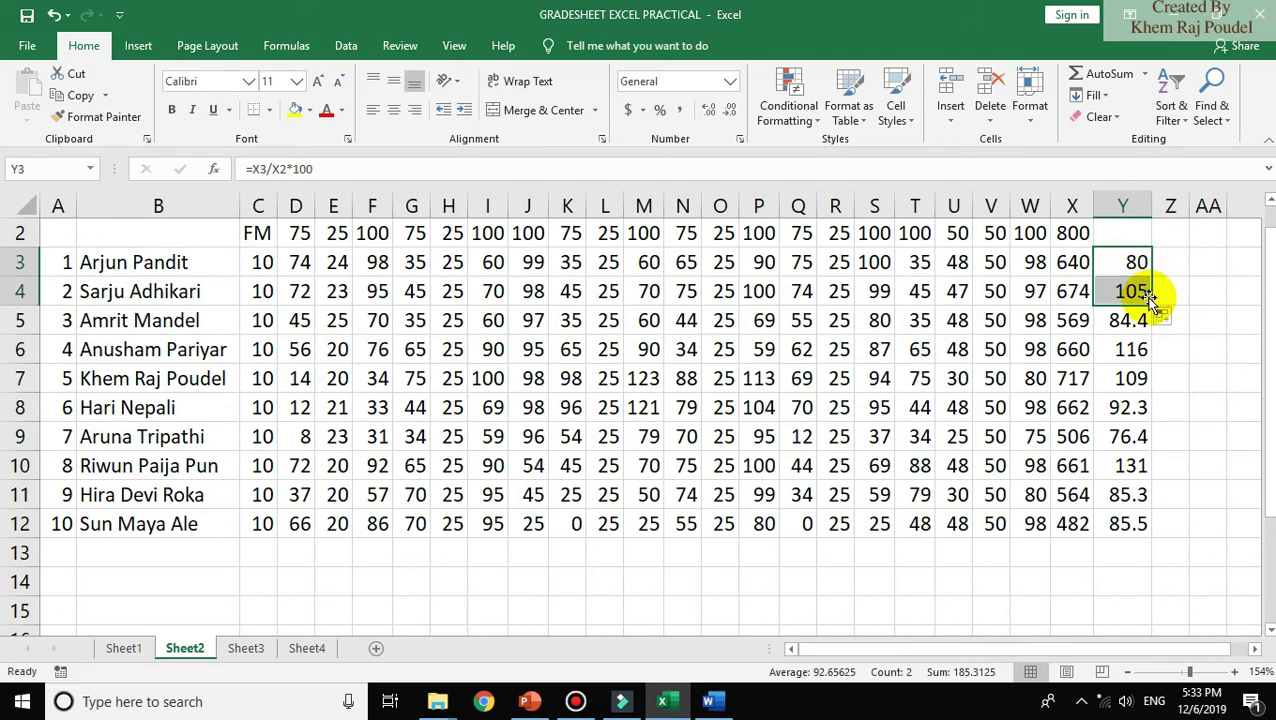
left_click(1108, 266)
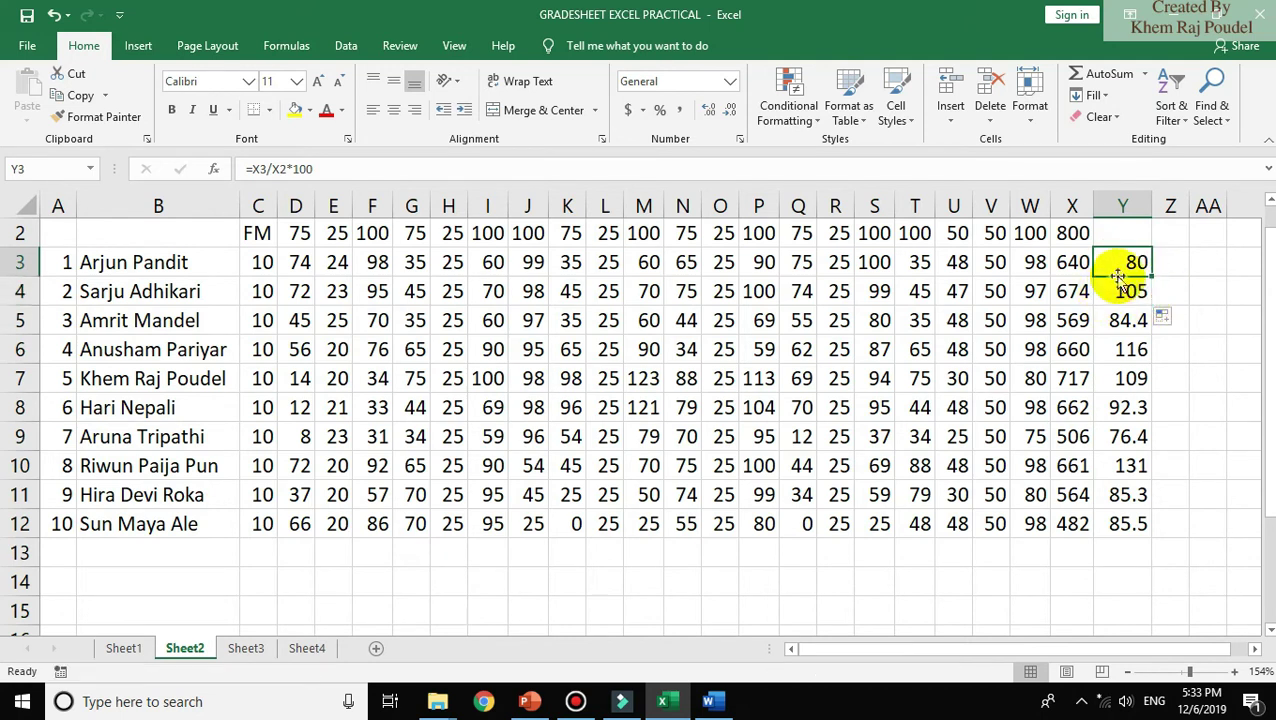
left_click(1072, 238)
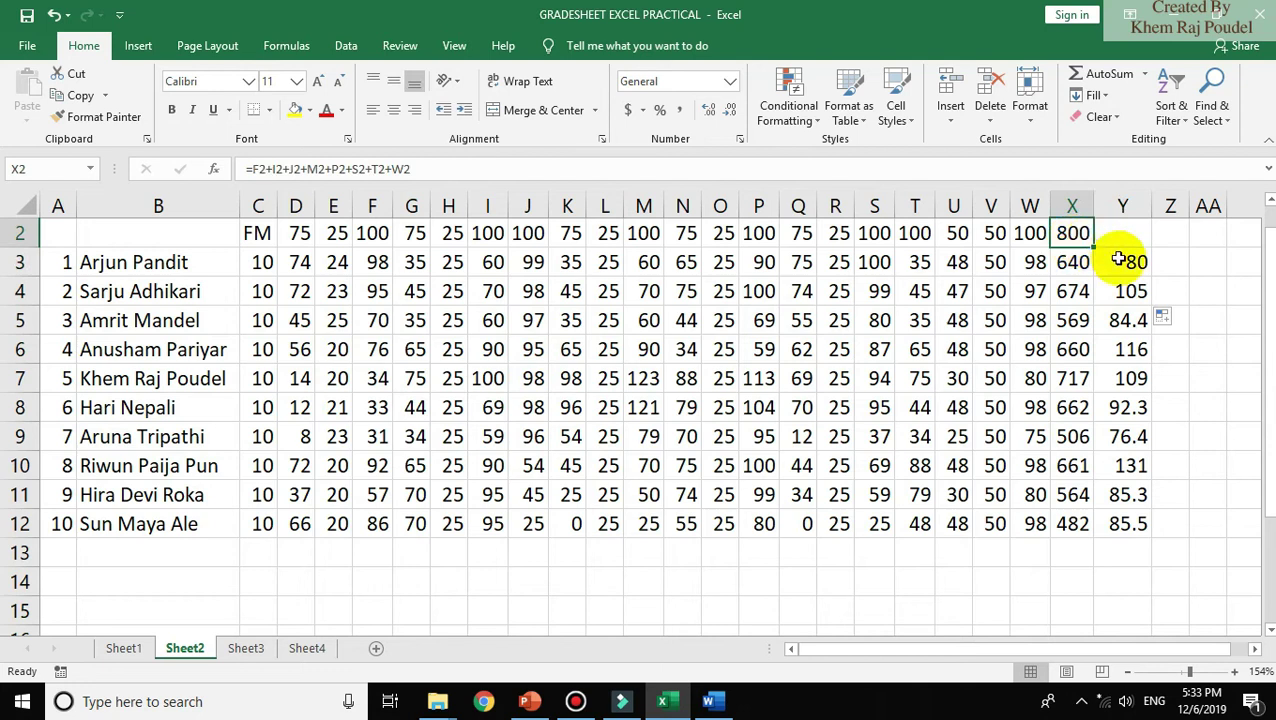
left_click(1126, 268)
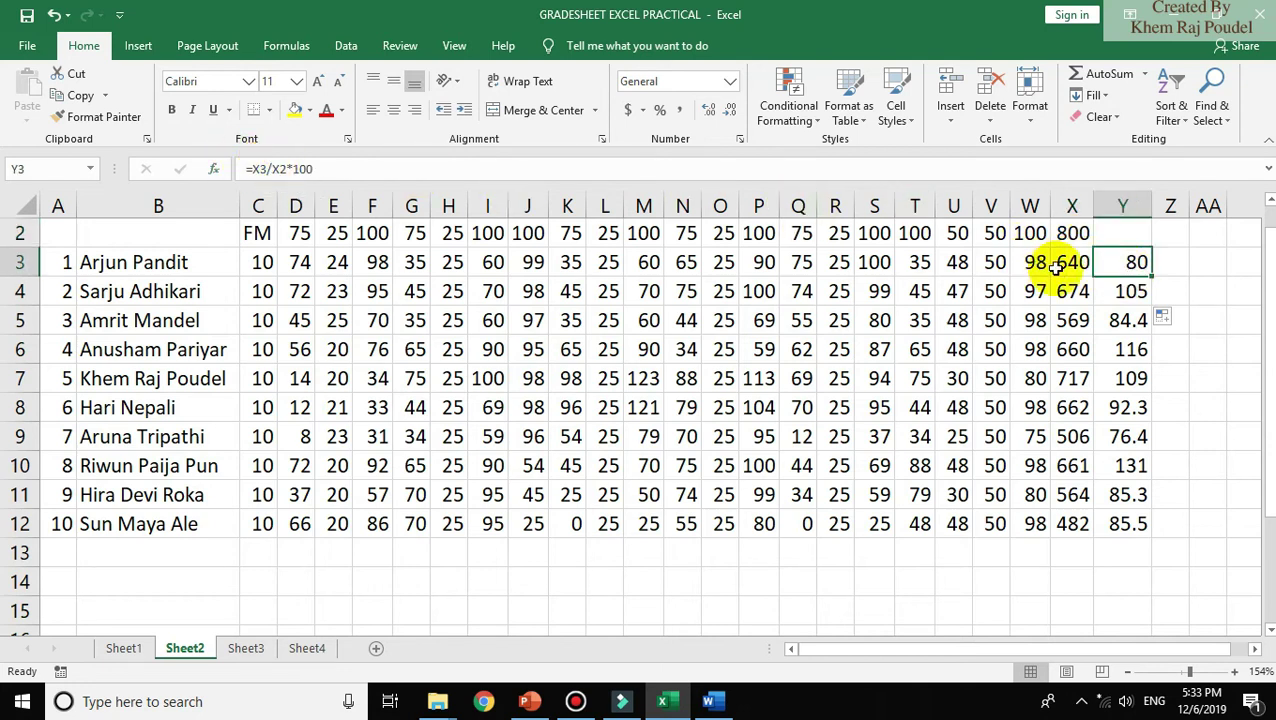
left_click(1108, 291)
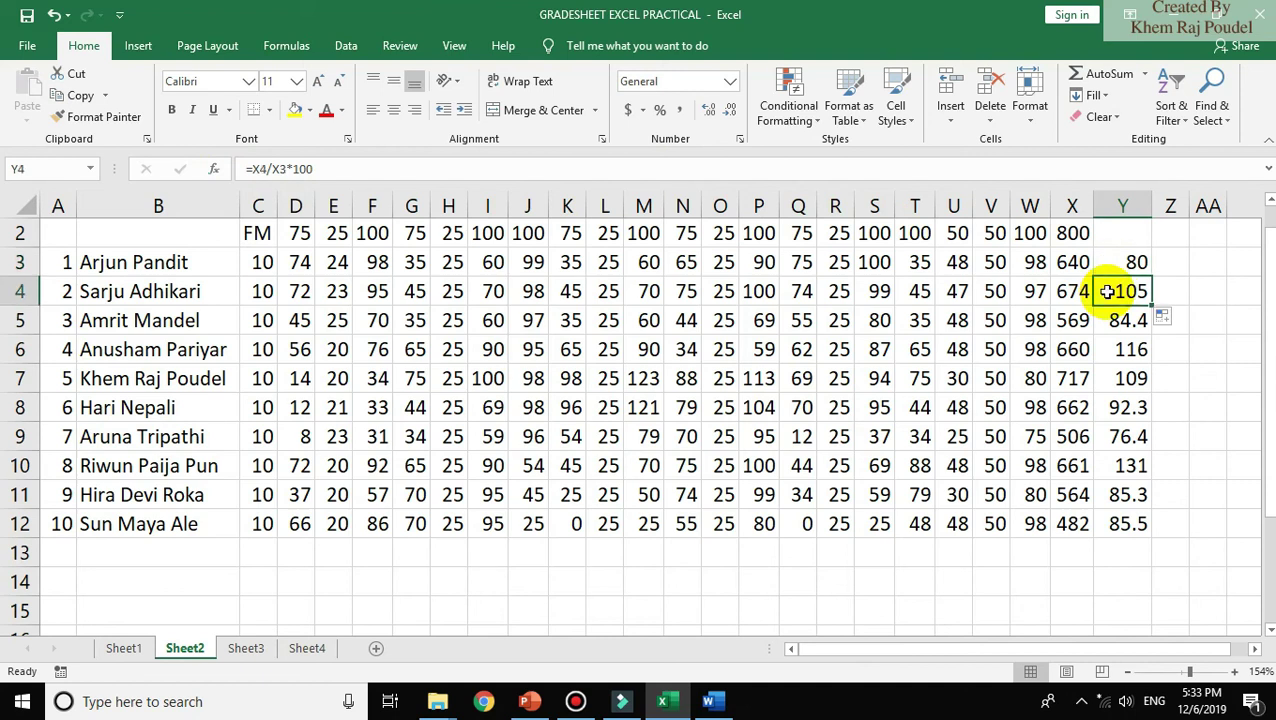
left_click(1076, 234)
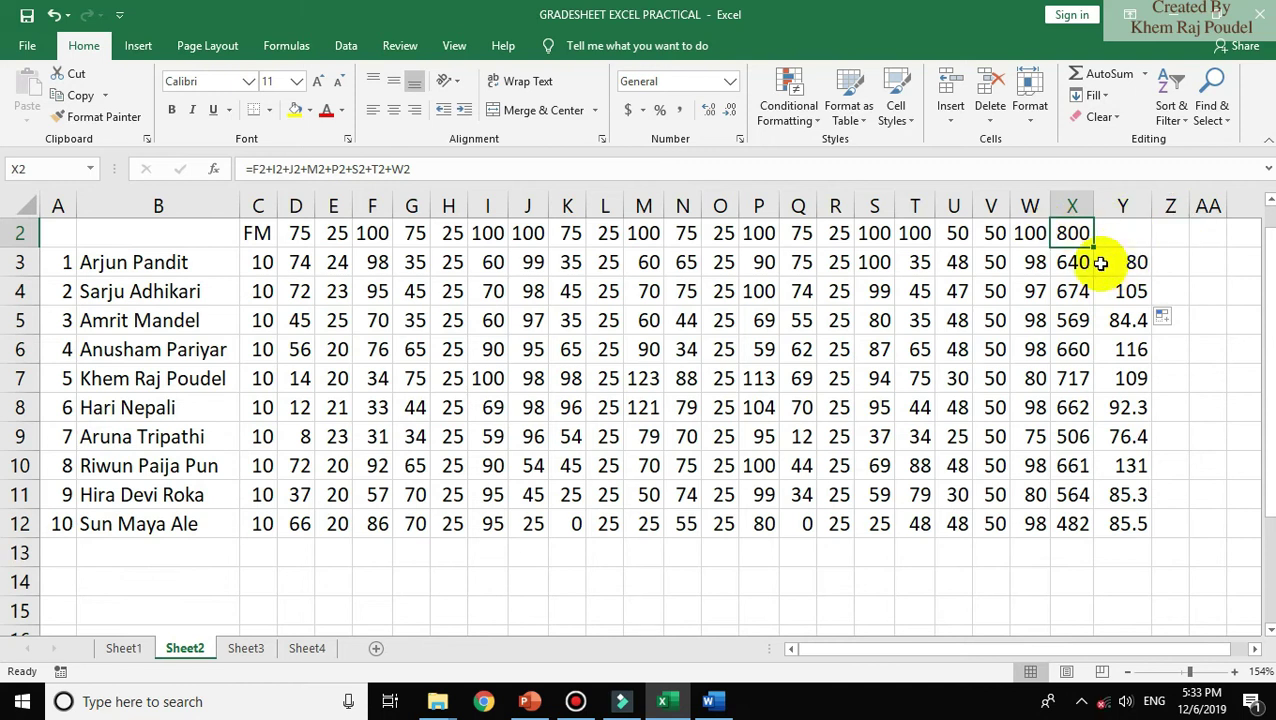
left_click(1135, 262)
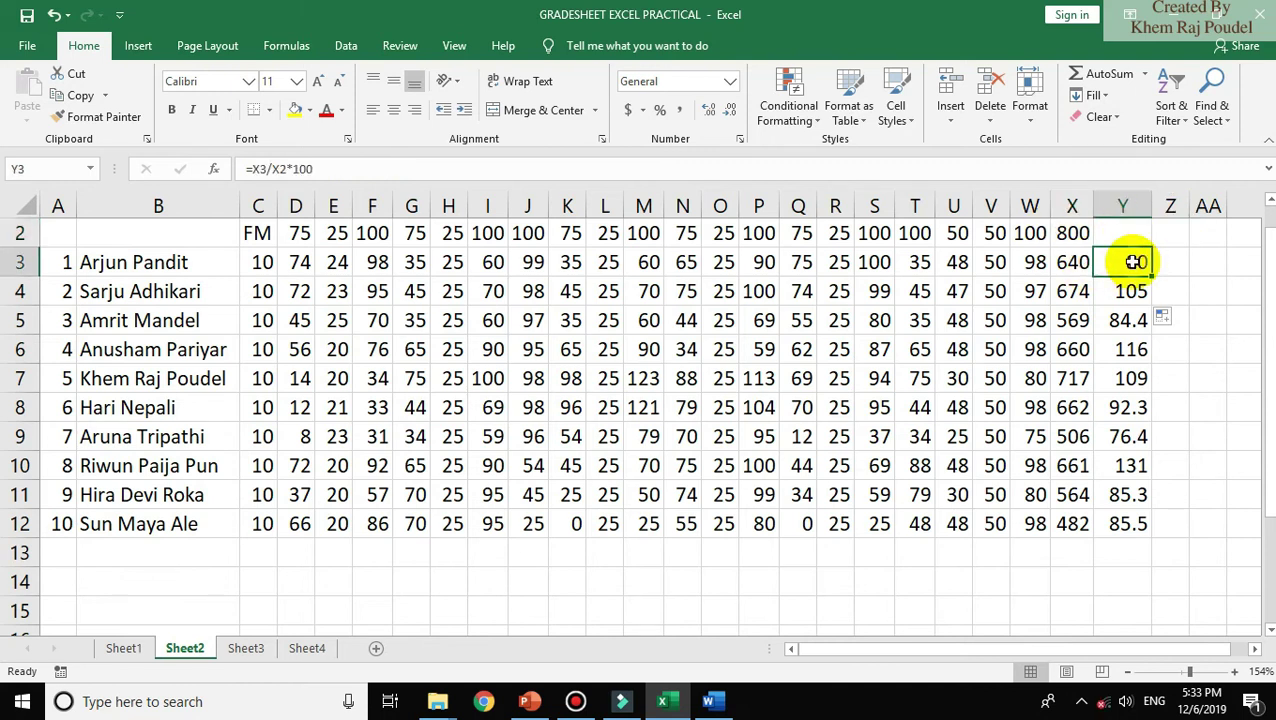
left_click(287, 169)
- Change Y3 to =X3/800*100 and fill it down to row 12
key("BackSpace")
key("BackSpace")
type("800")
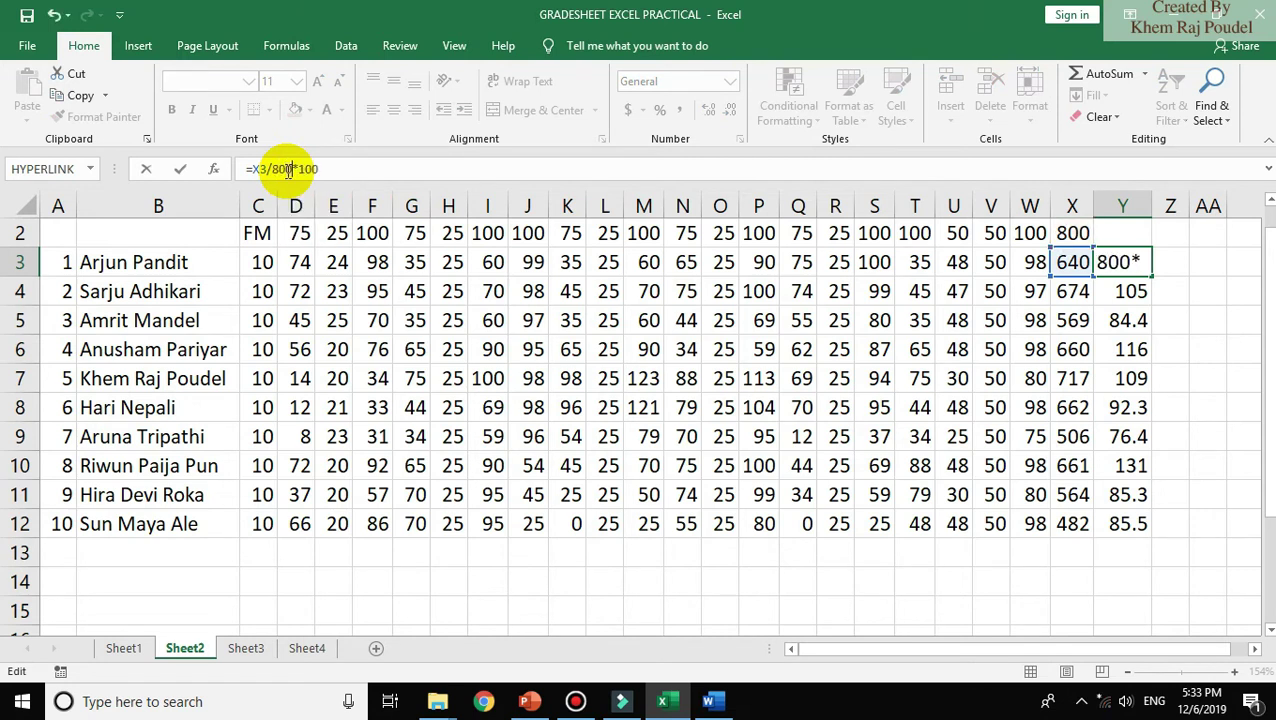
key("Return")
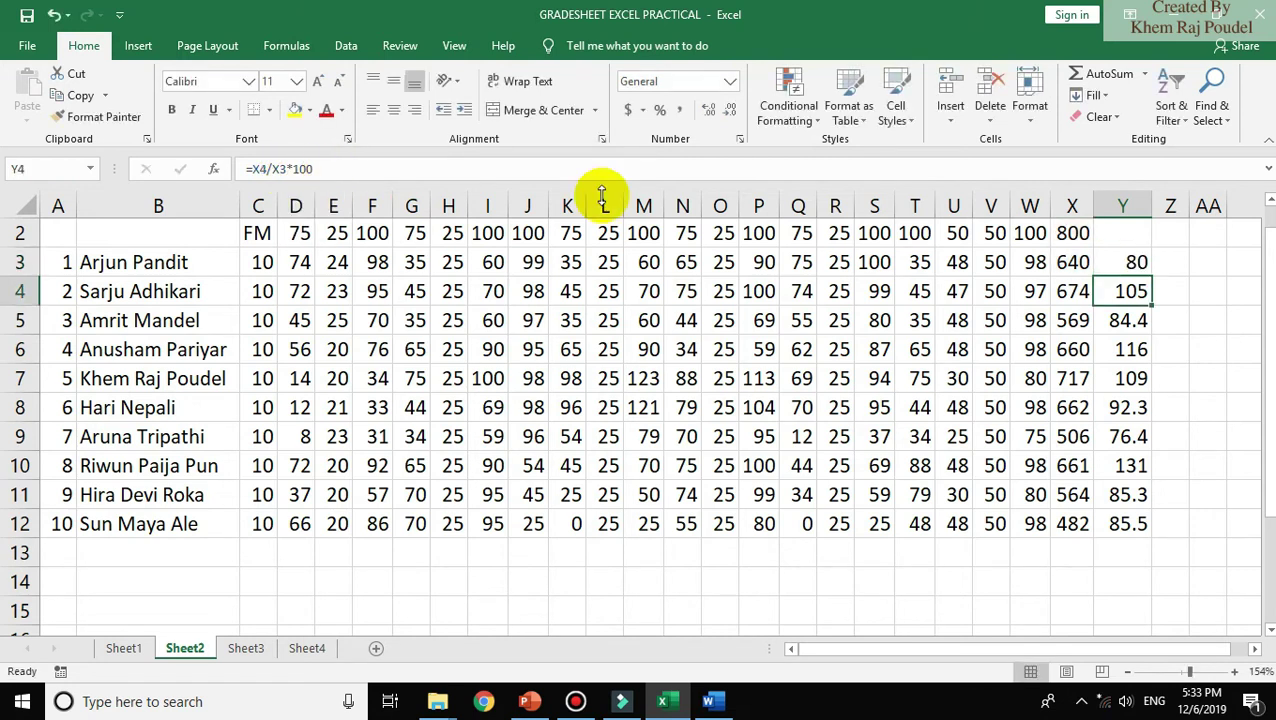
left_click(1126, 262)
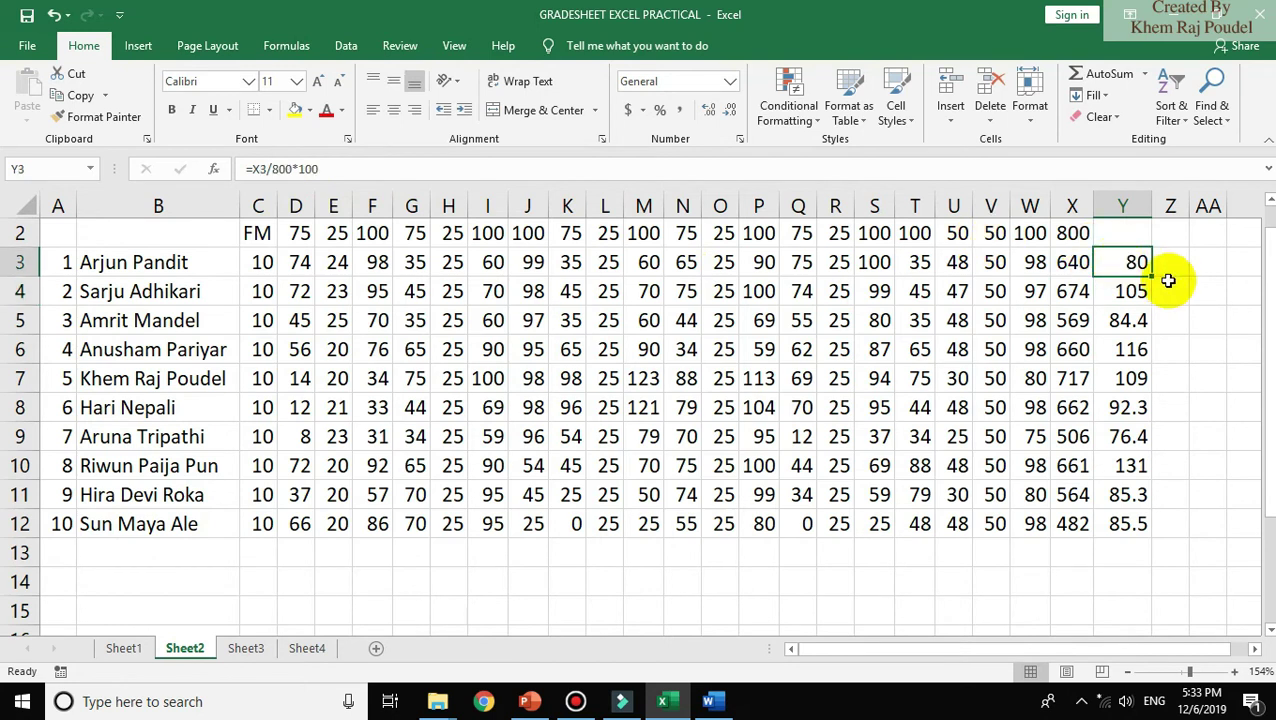
double_click(1153, 280)
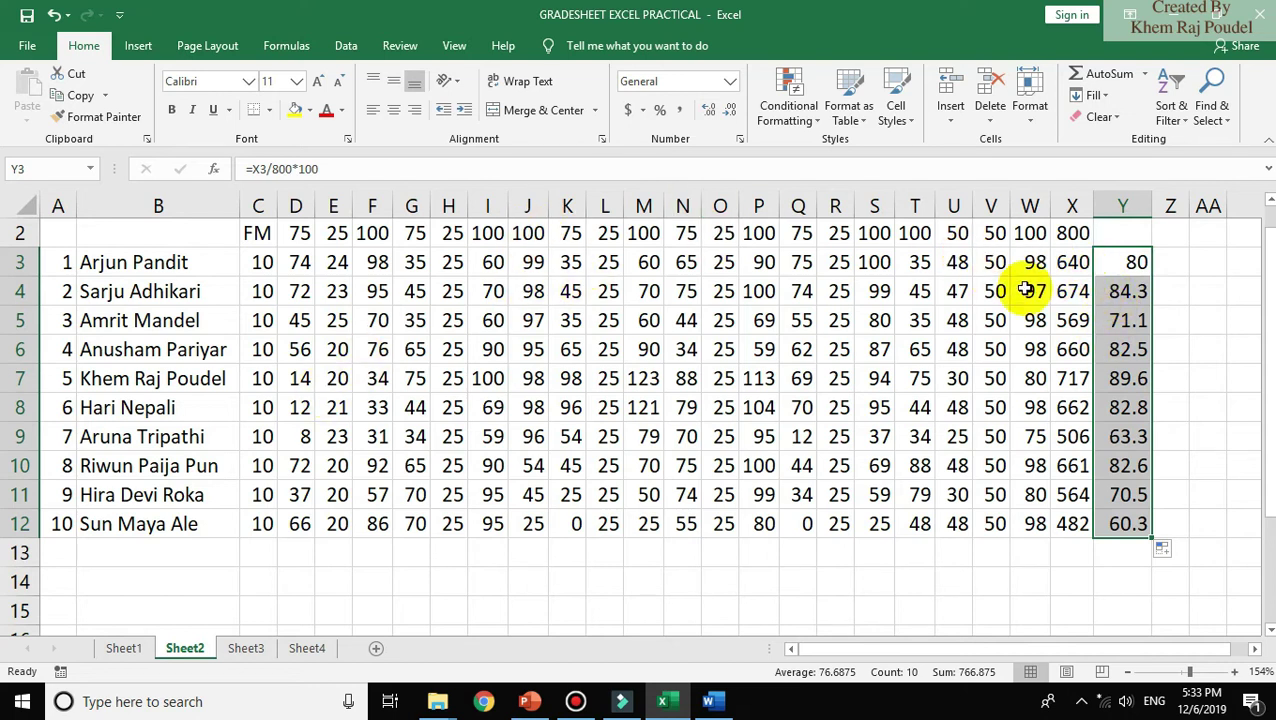
- Review the corrected percentages such as 84.3 and 71.1 against X2's 800 full marks
left_click(1137, 281)
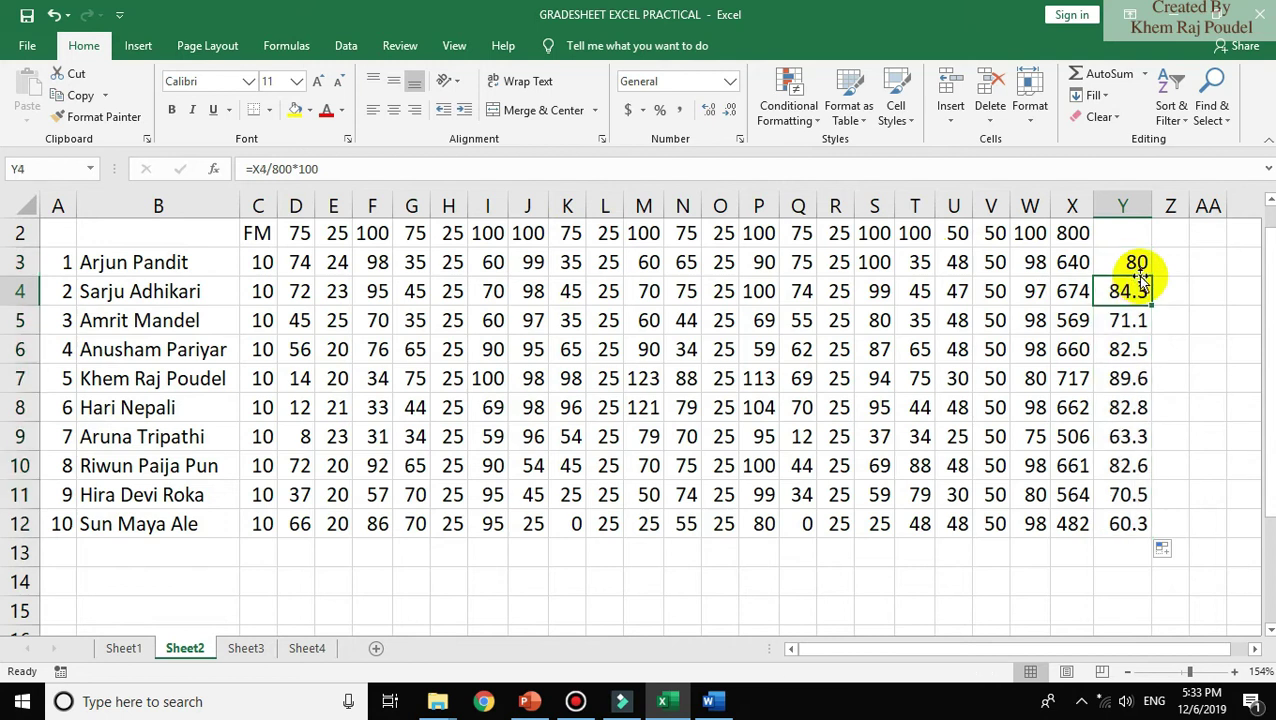
left_click(1137, 274)
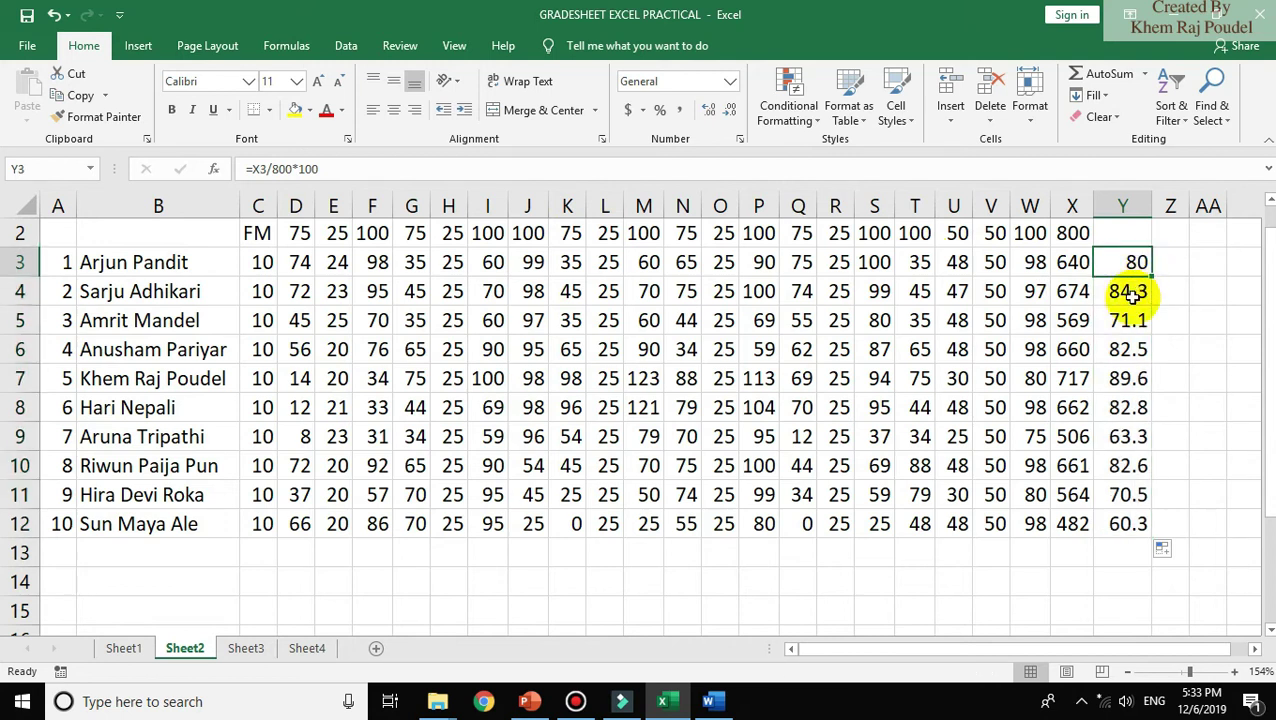
left_click(1130, 292)
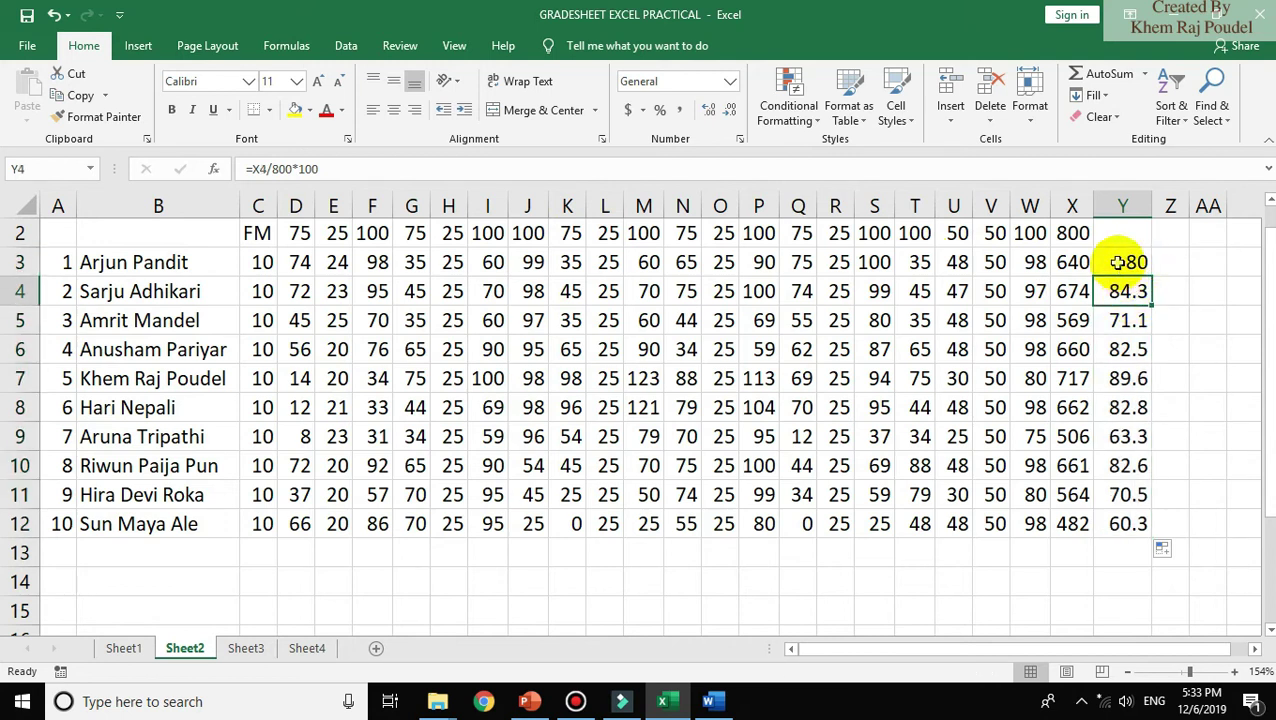
left_click(1124, 264)
left_click(1120, 291)
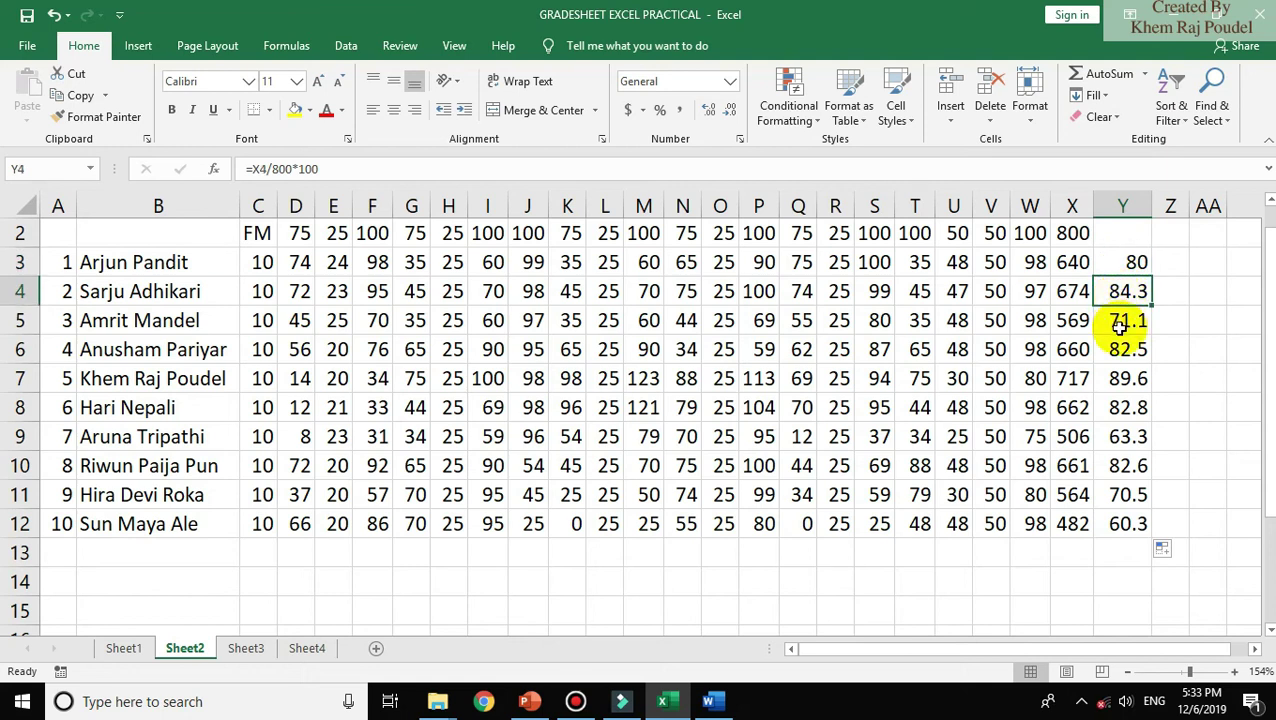
left_click(1116, 320)
left_click(1122, 262)
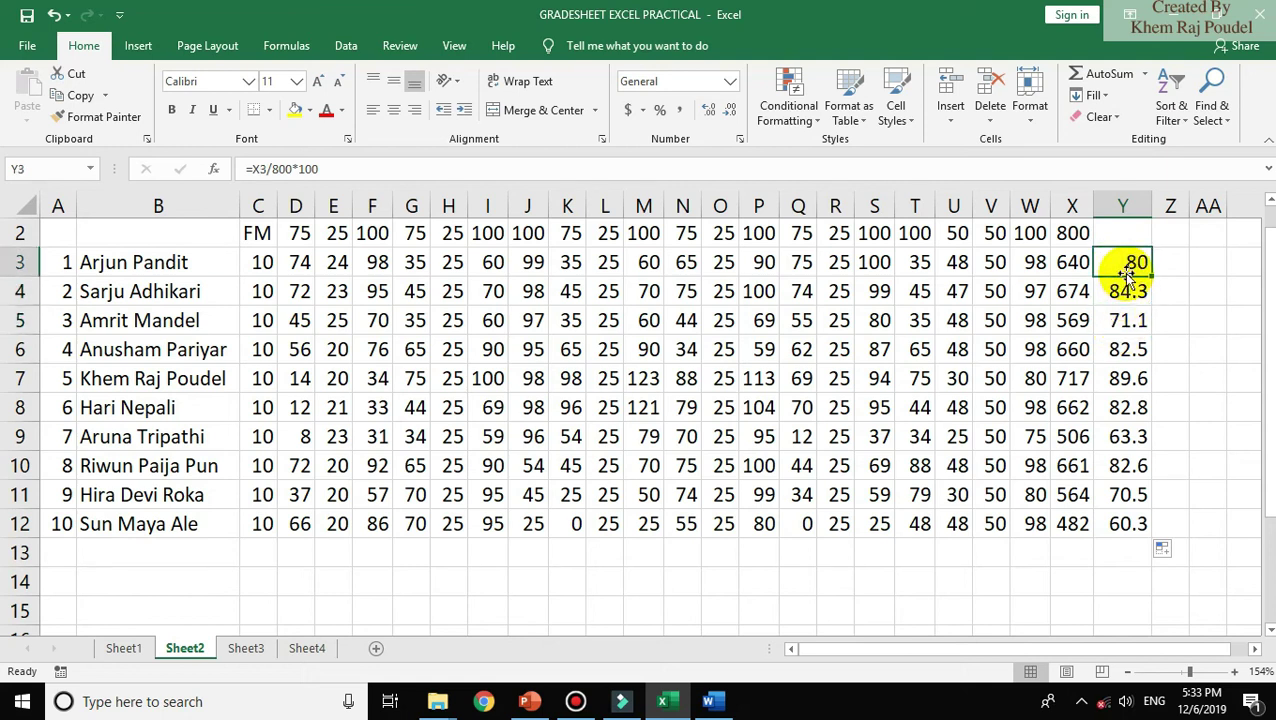
left_click(1072, 234)
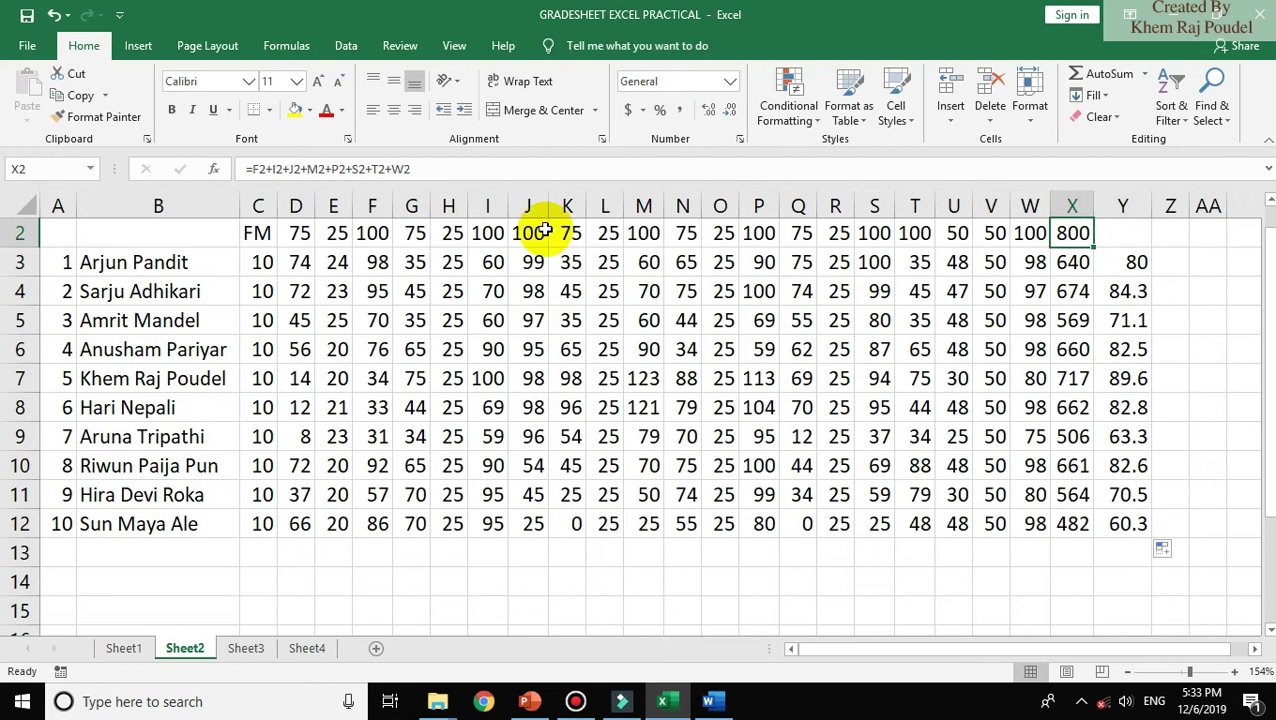
left_click(1122, 262)
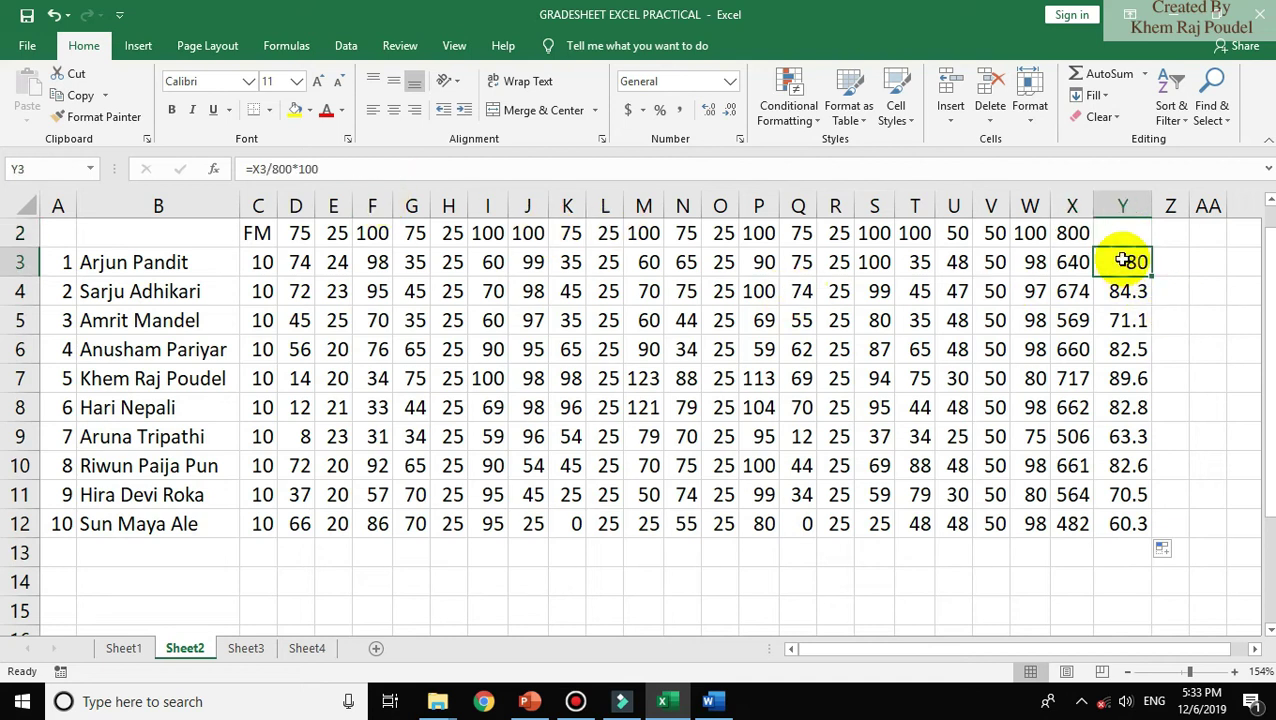
key("Right")
key("Up")
key("Up")
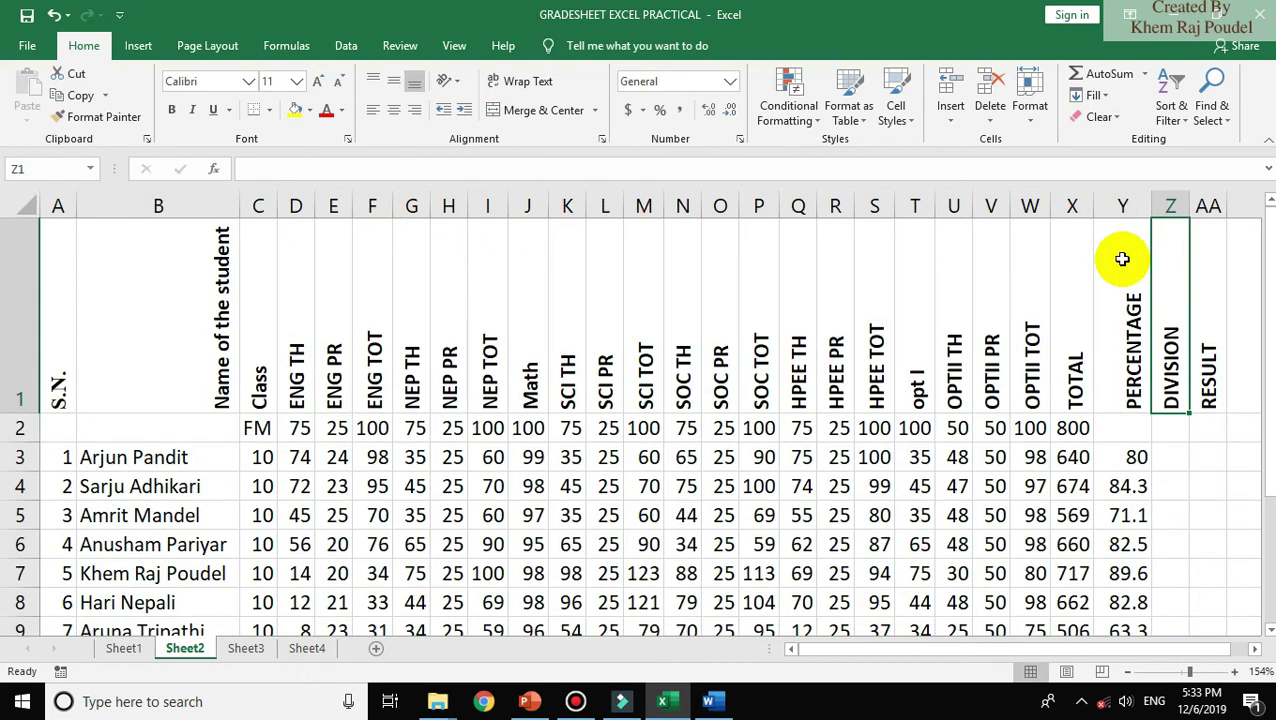
- Abandon the formula started in Z3 and view Sheet1's DIVISION column showing FIRST, DIST, SECOND
key("Down")
key("Down")
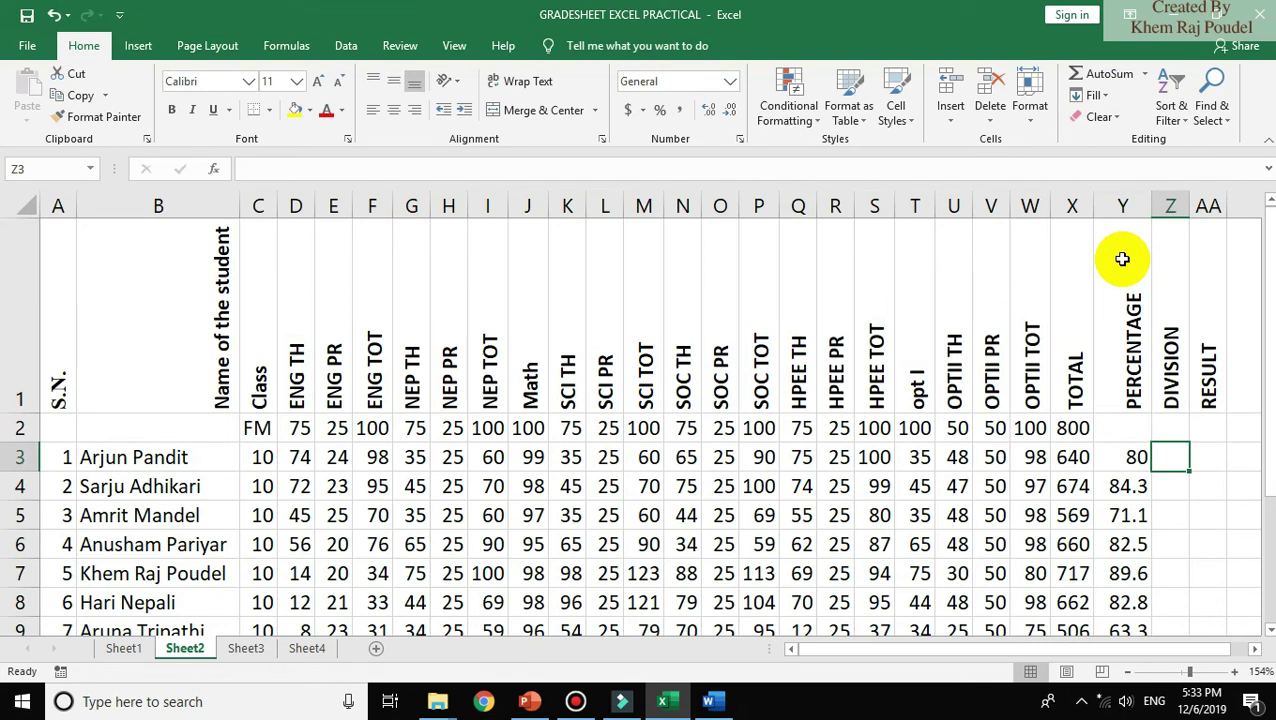
type("=")
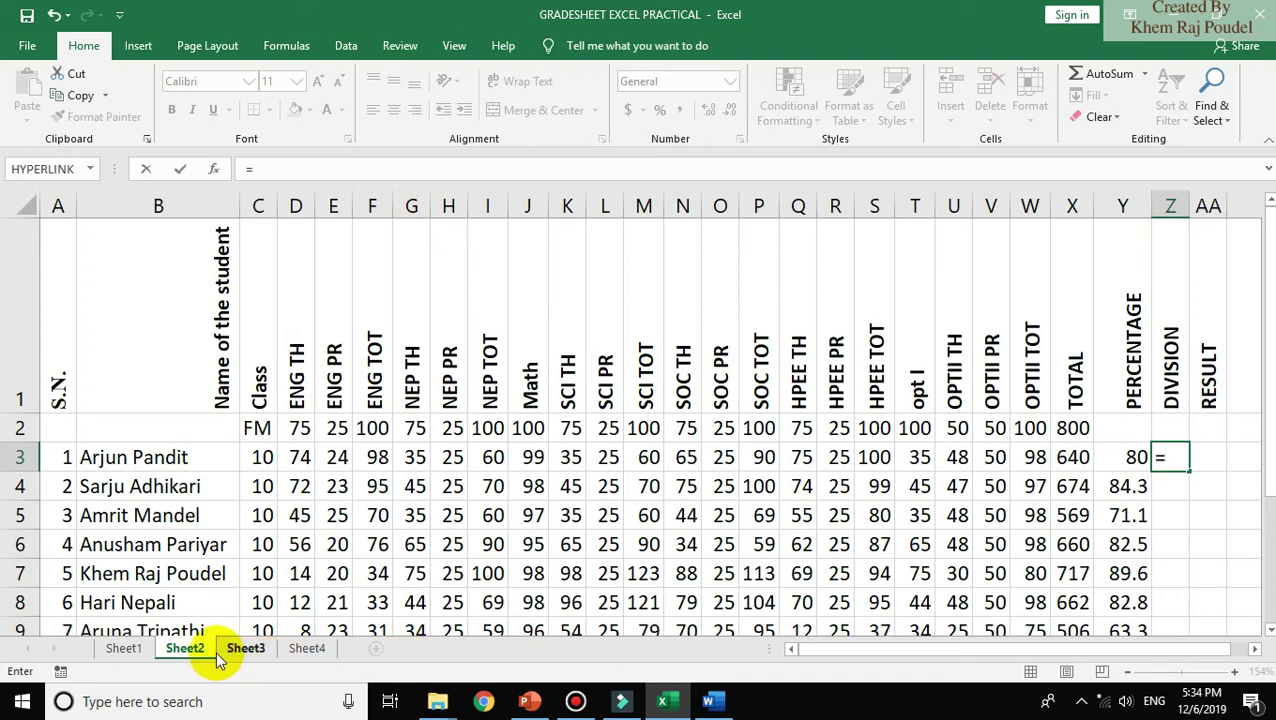
left_click(124, 648)
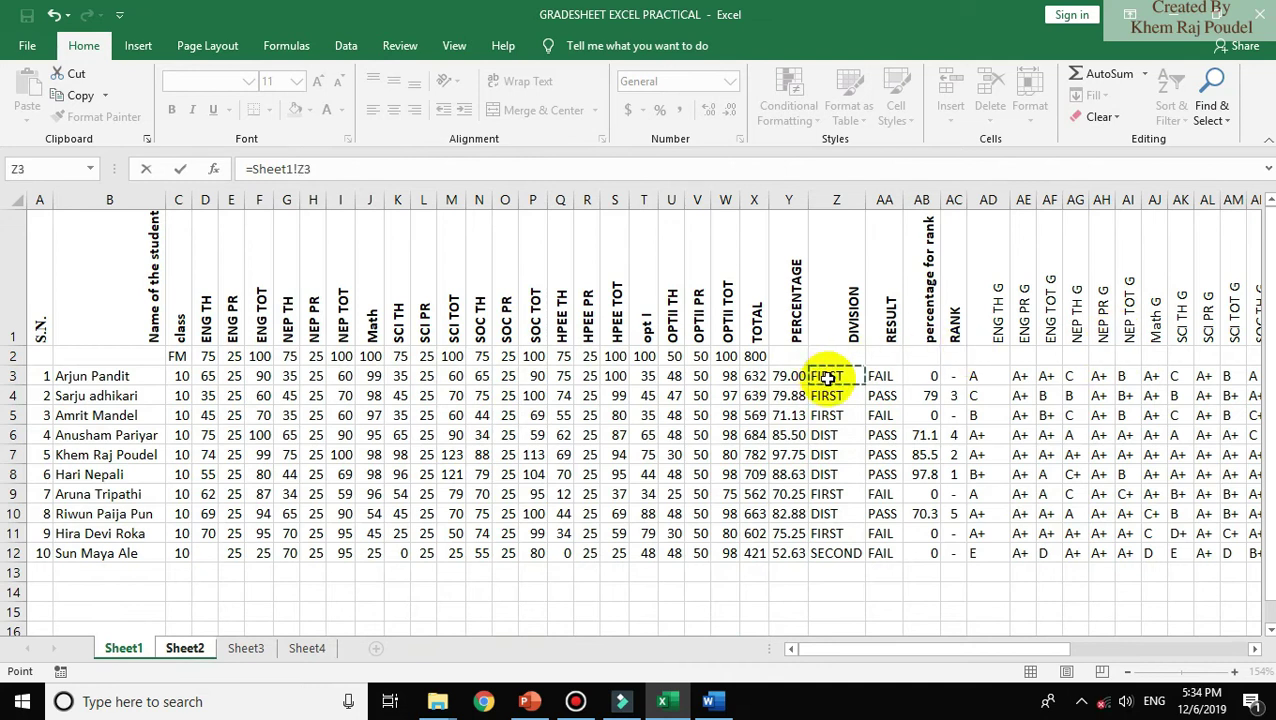
key("Escape")
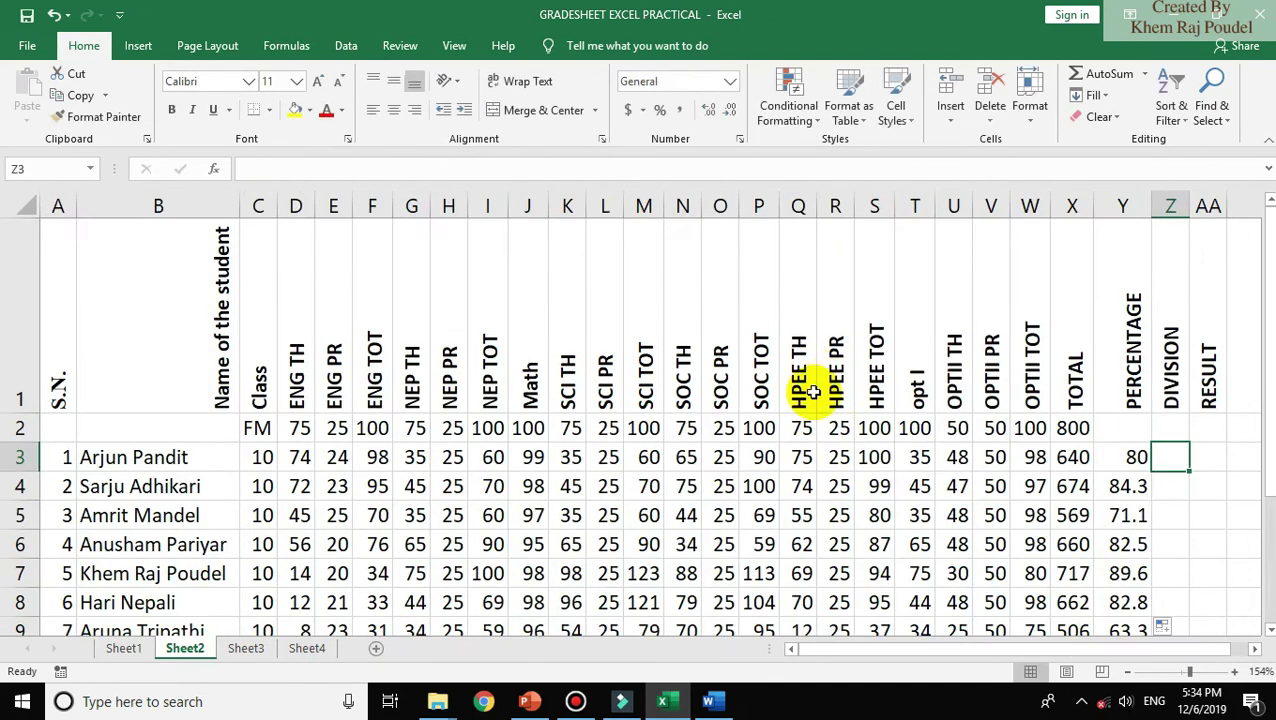
left_click(1249, 359)
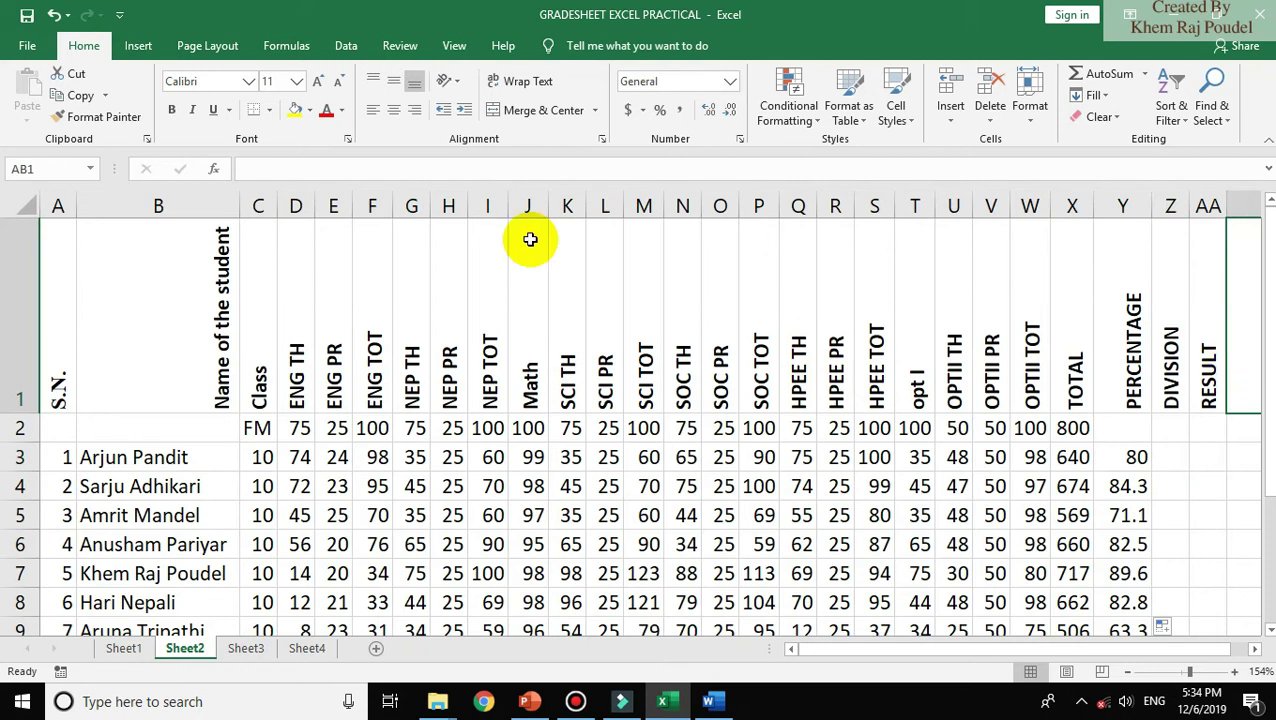
left_click(336, 170)
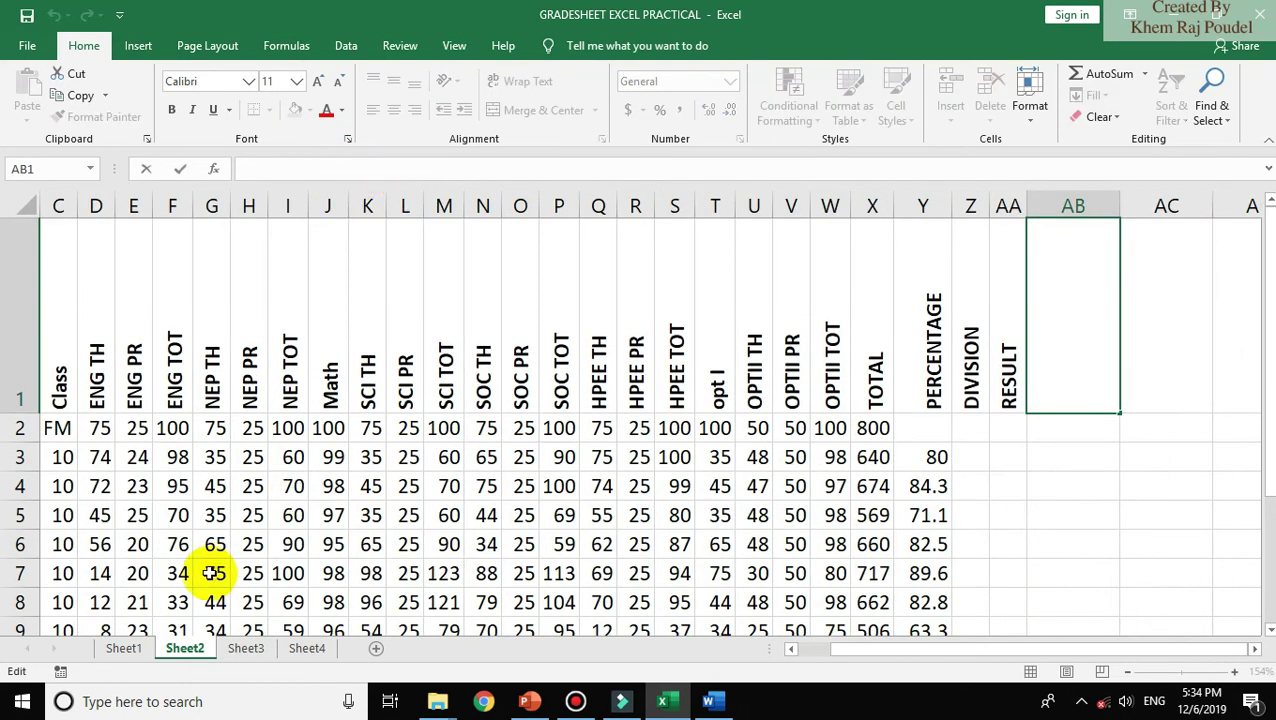
left_click(136, 649)
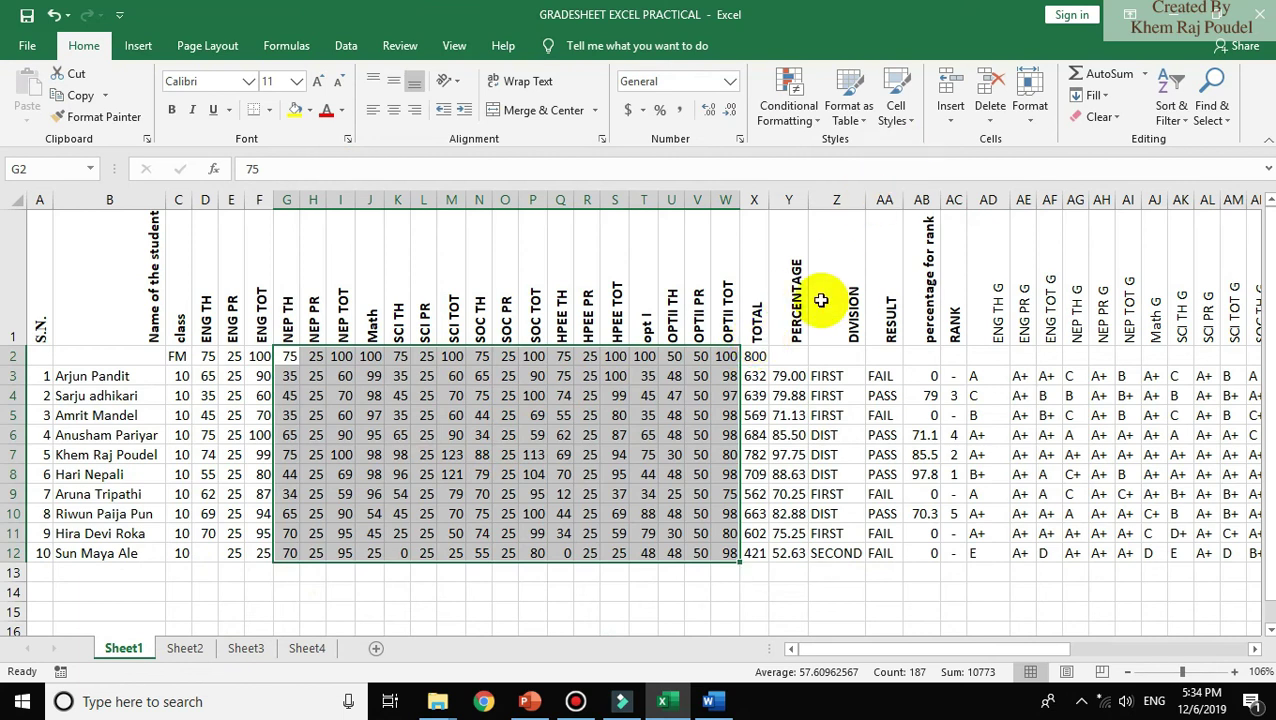
- Copy Sheet1's Z3 nested IF/AND DIVISION formula after discarding a stray Sheet2 reference
left_click(828, 374)
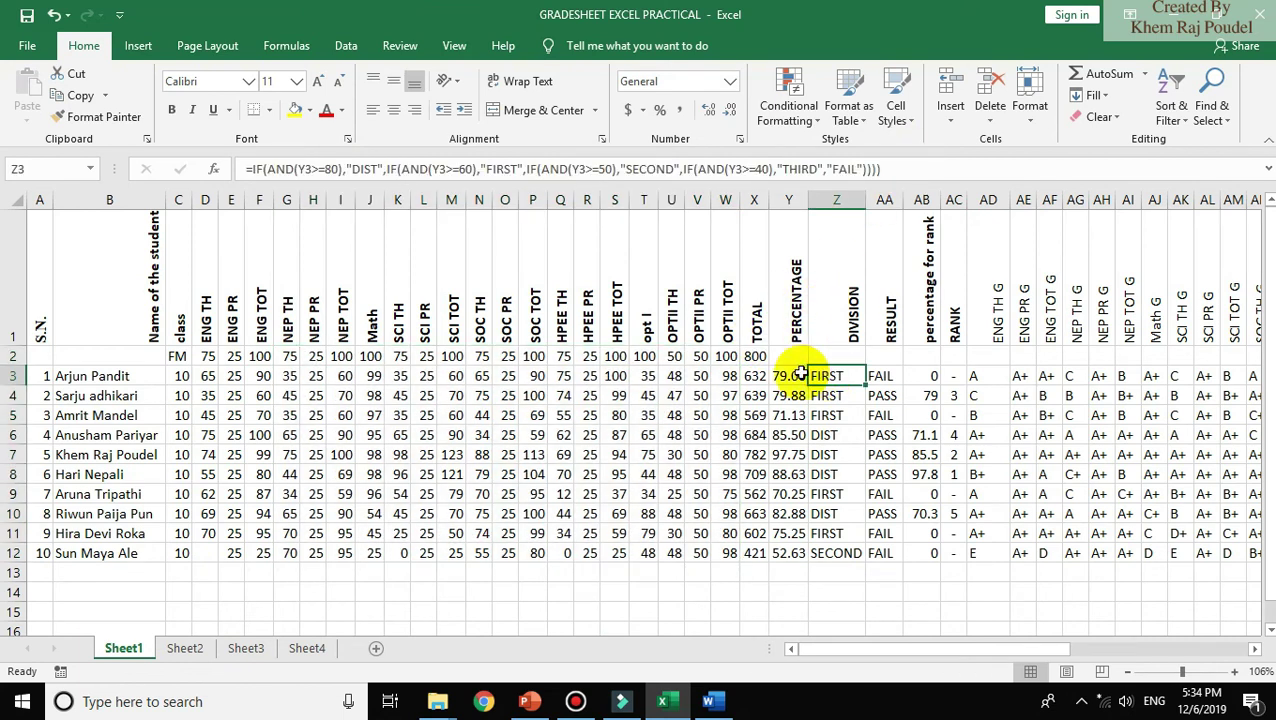
left_click(670, 170)
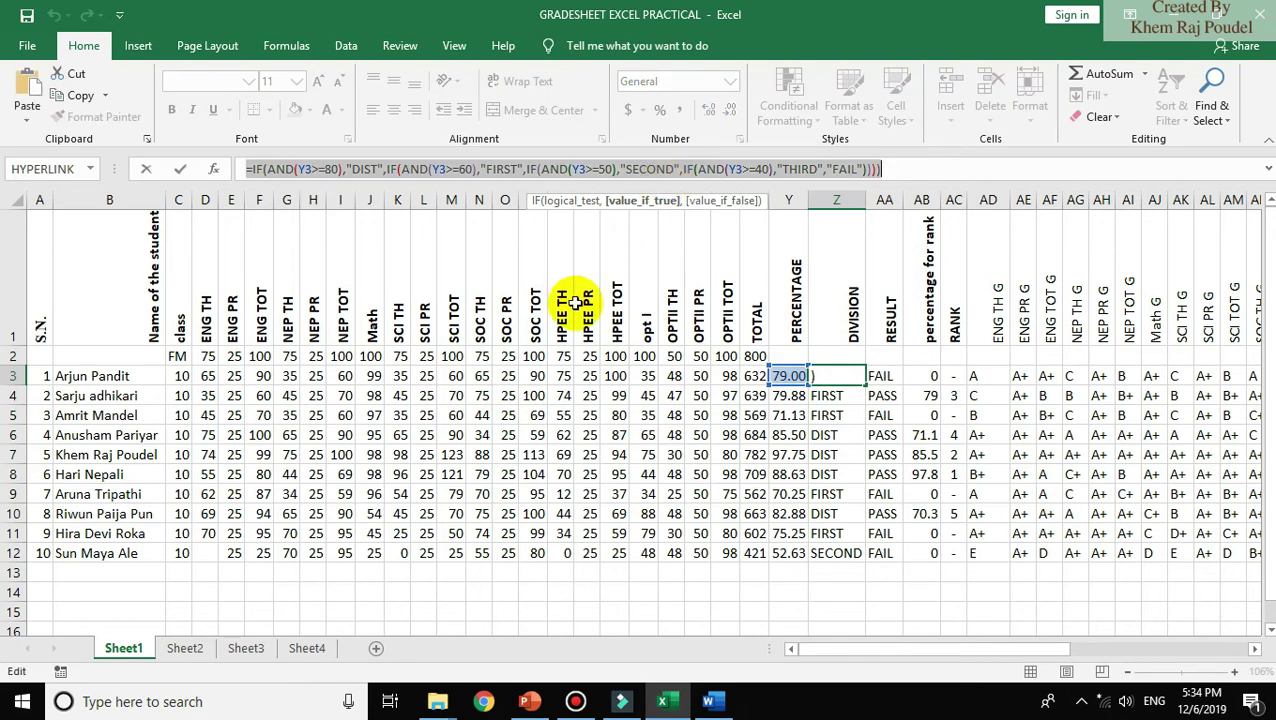
left_click(183, 650)
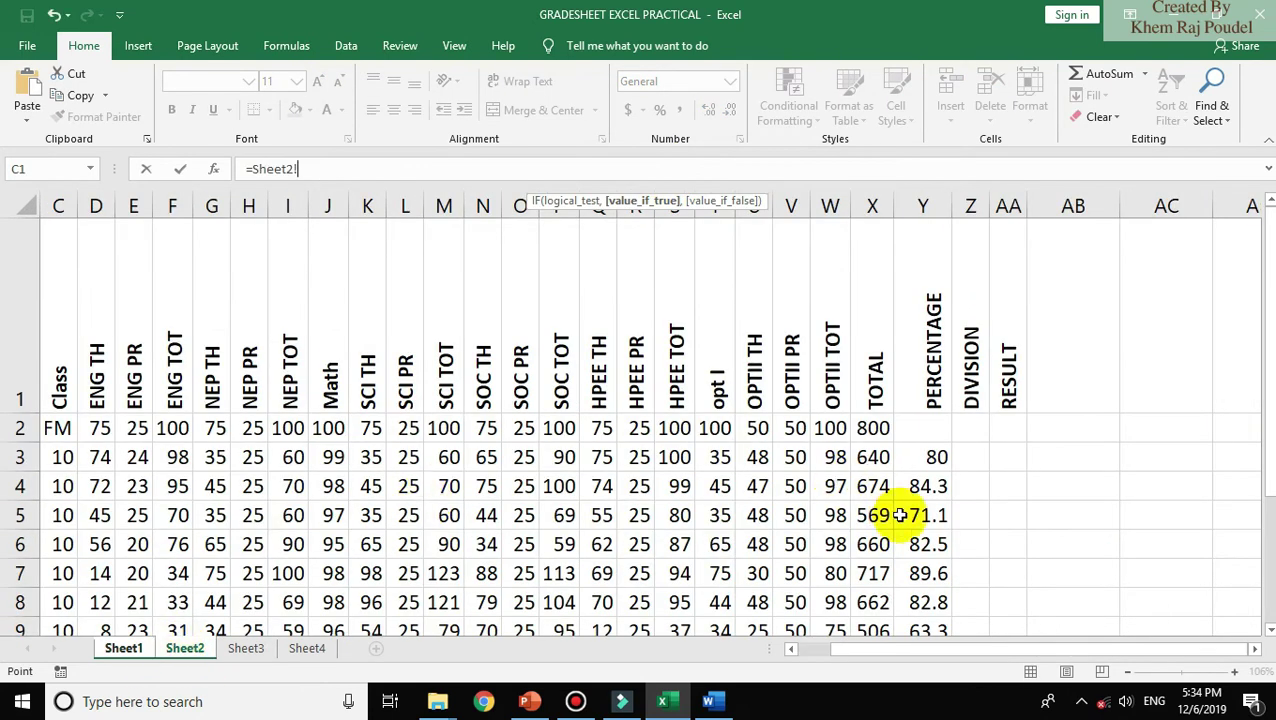
left_click(970, 459)
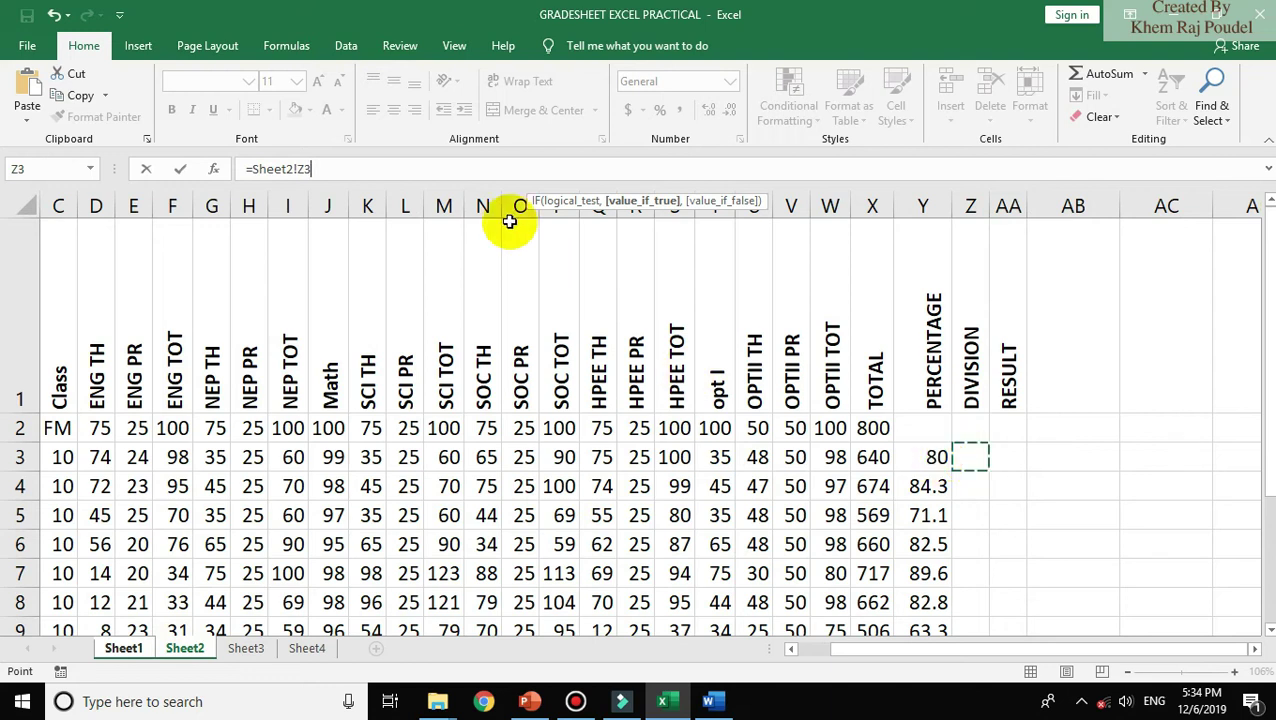
key("BackSpace")
key("BackSpace")
key("BackSpace")
key("BackSpace")
key("BackSpace")
key("BackSpace")
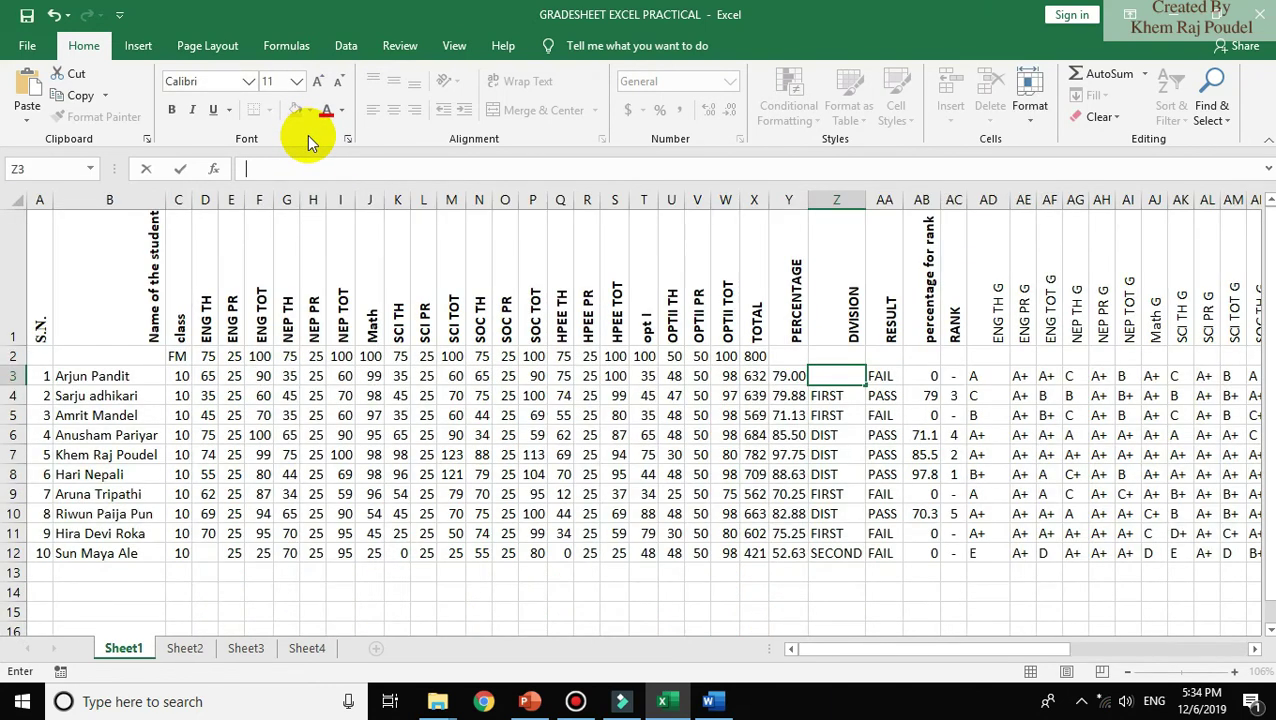
key("Escape")
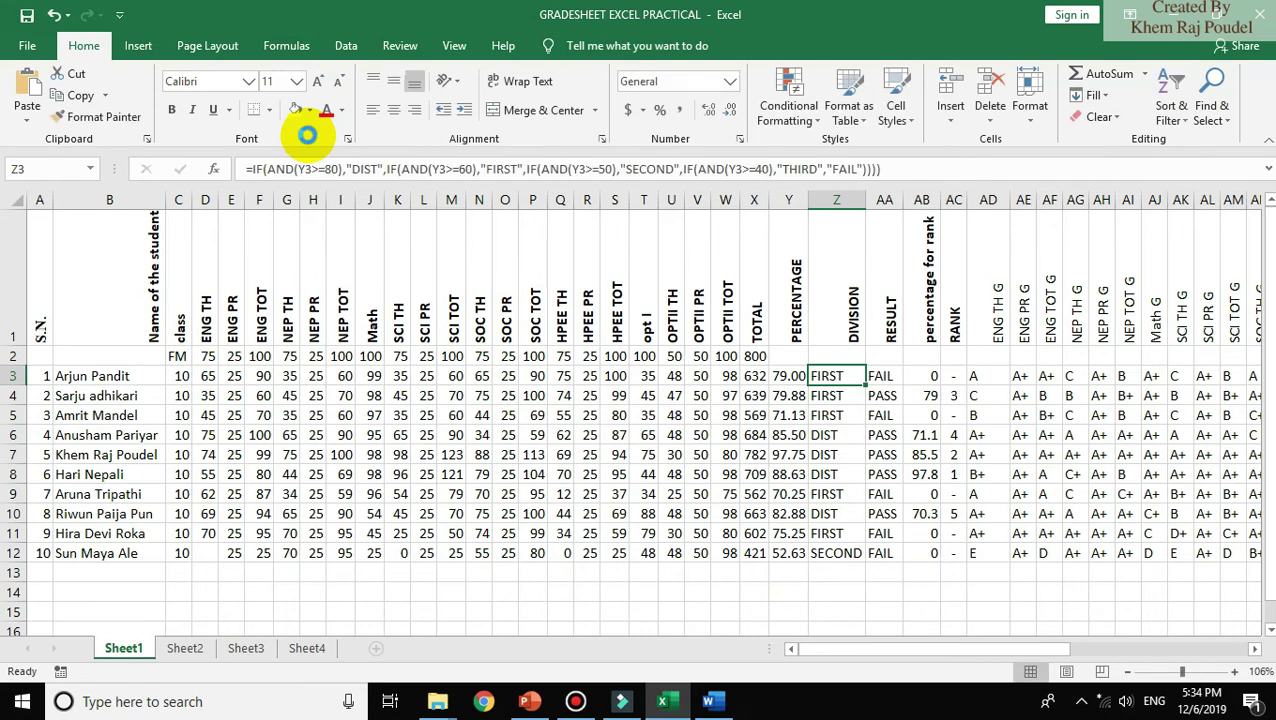
key("ctrl+c")
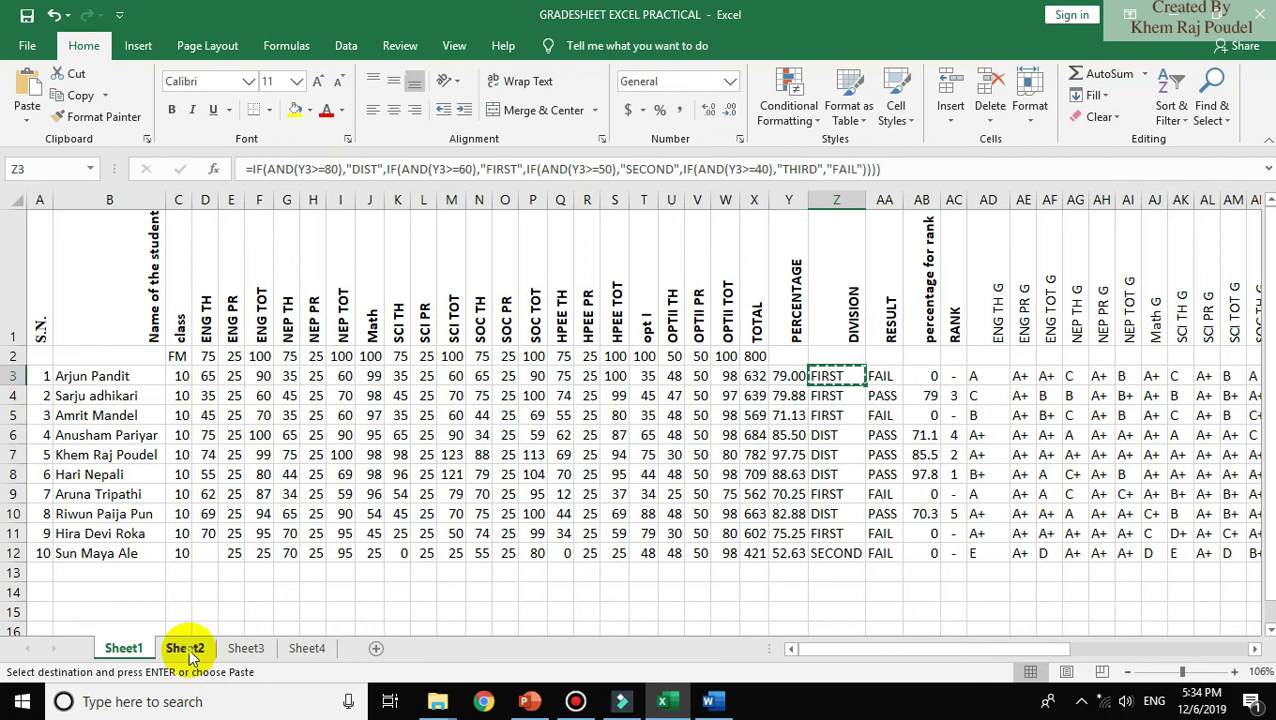
- Paste the nested IF/AND DIVISION formula into Sheet2's Z3 and confirm it so it shows DIST
left_click(186, 649)
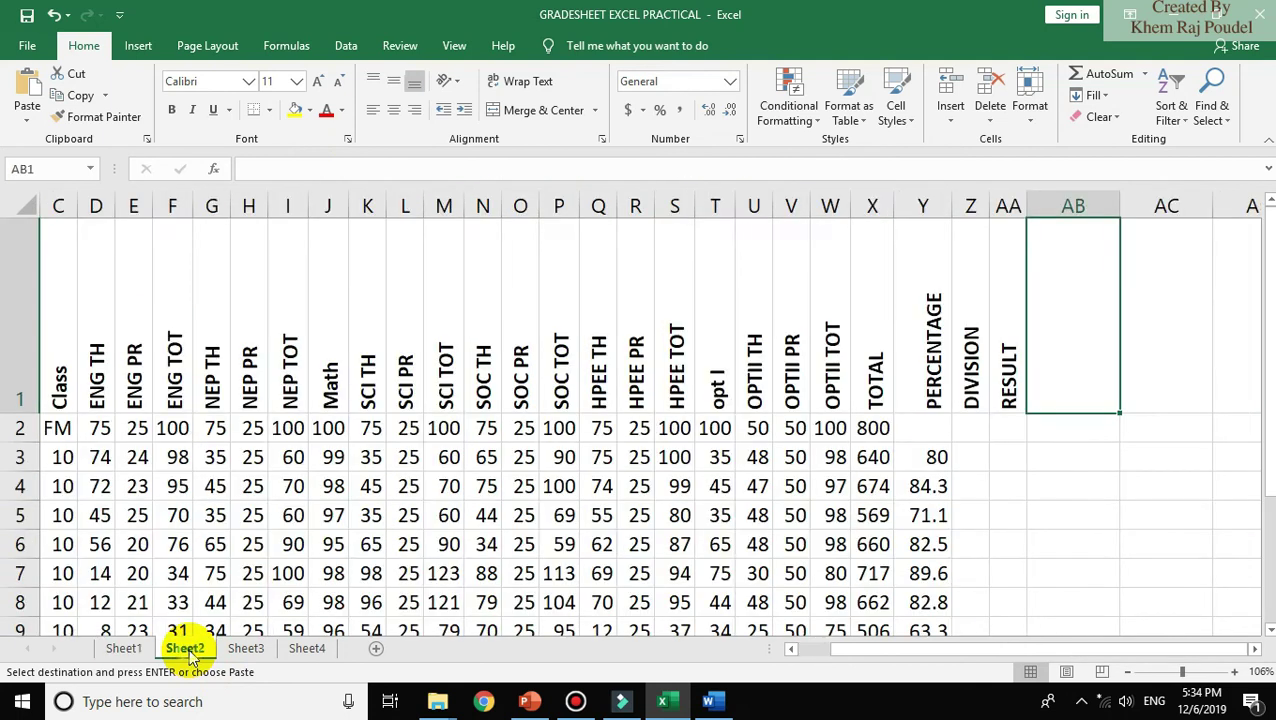
left_click(971, 462)
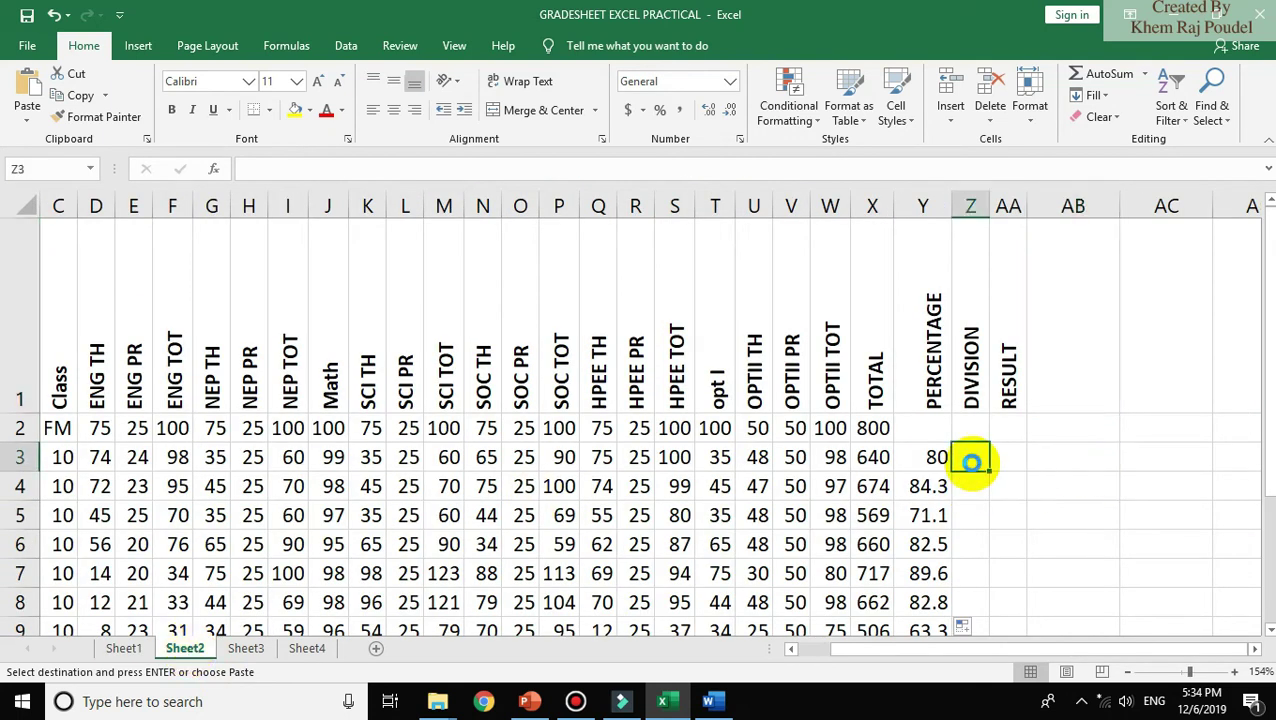
key("ctrl+v")
key("Escape")
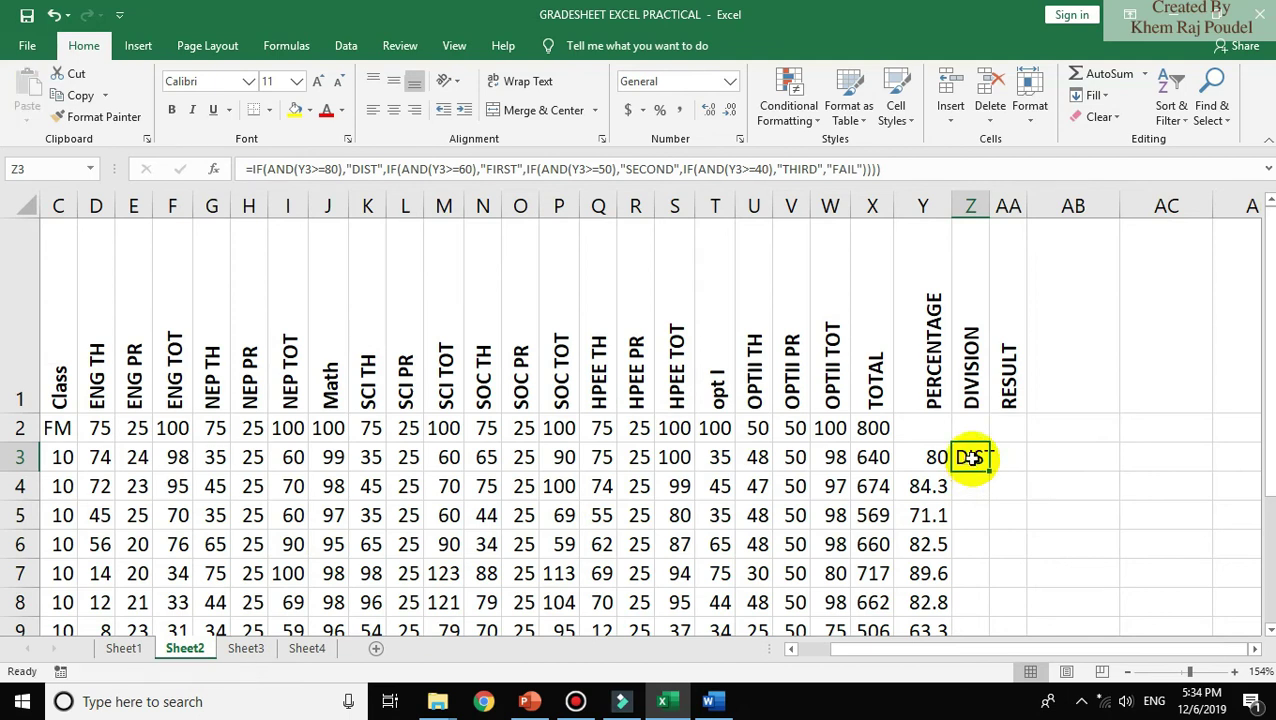
left_click(888, 171)
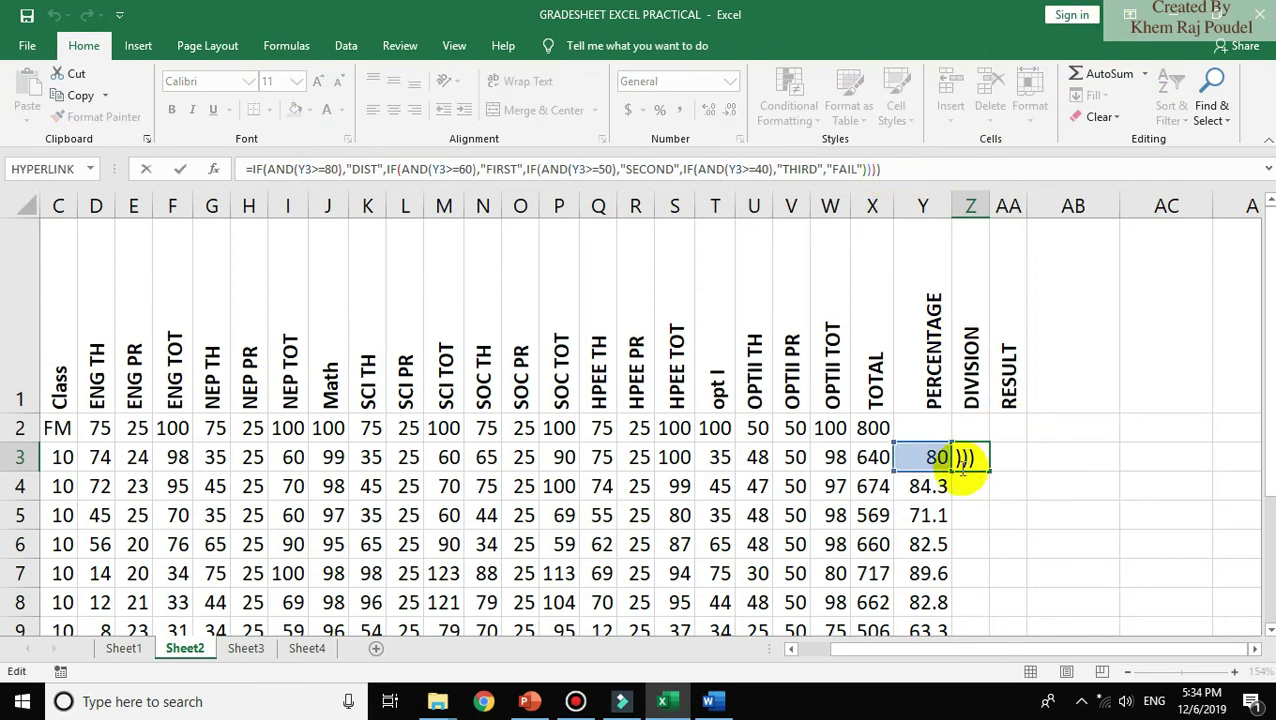
key("Return")
- Review Z3's formula, checking the AND conditions that test Y3 against 80, 60, 50 and 40
left_click(975, 458)
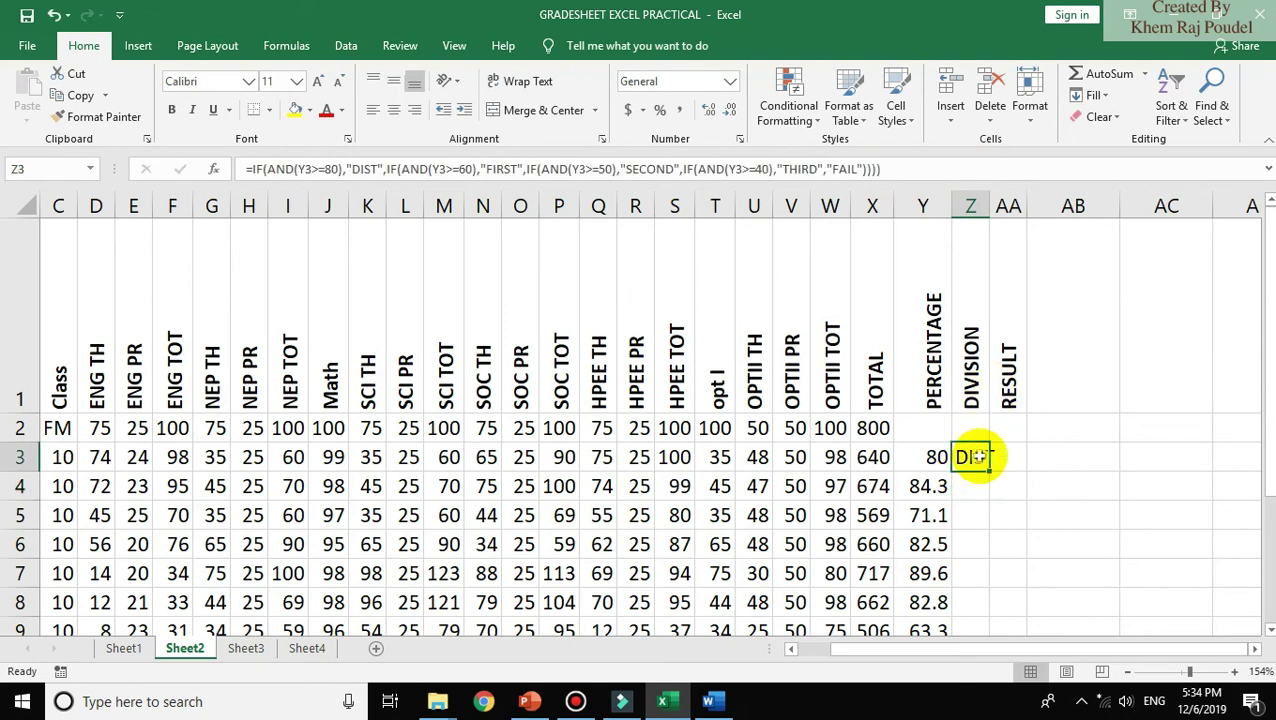
left_click(543, 168)
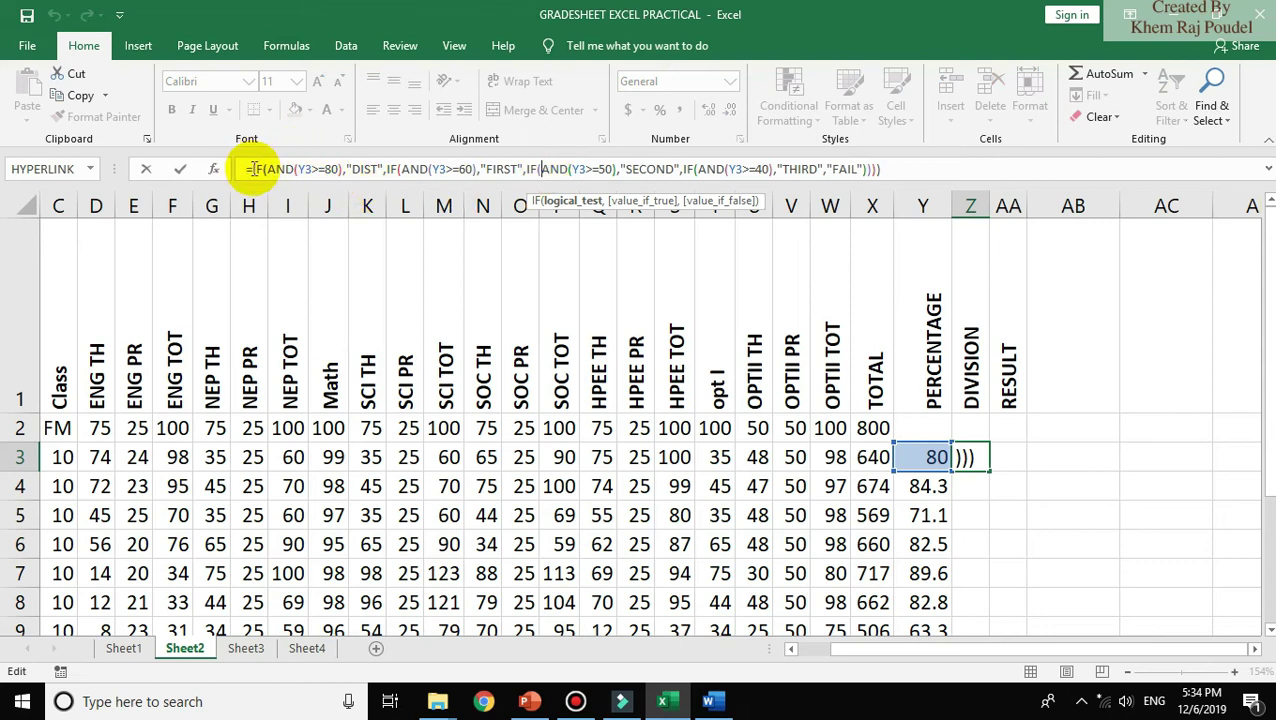
left_click(928, 440)
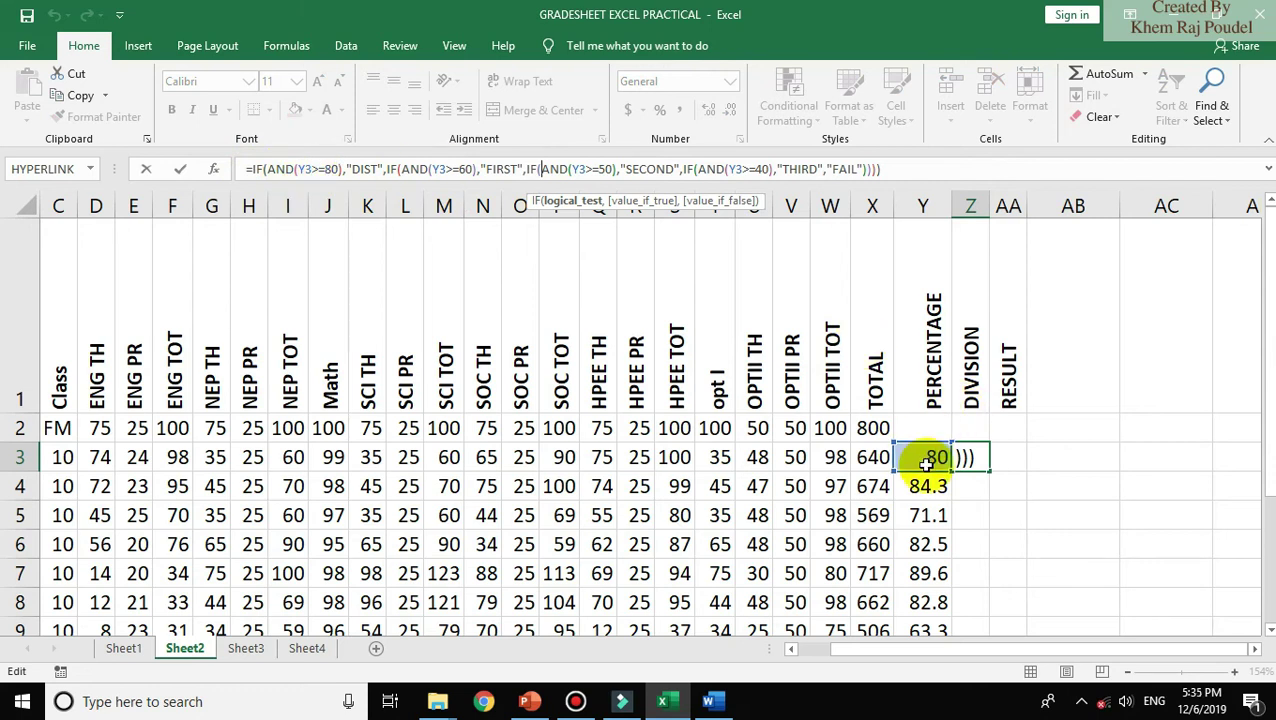
left_click(296, 175)
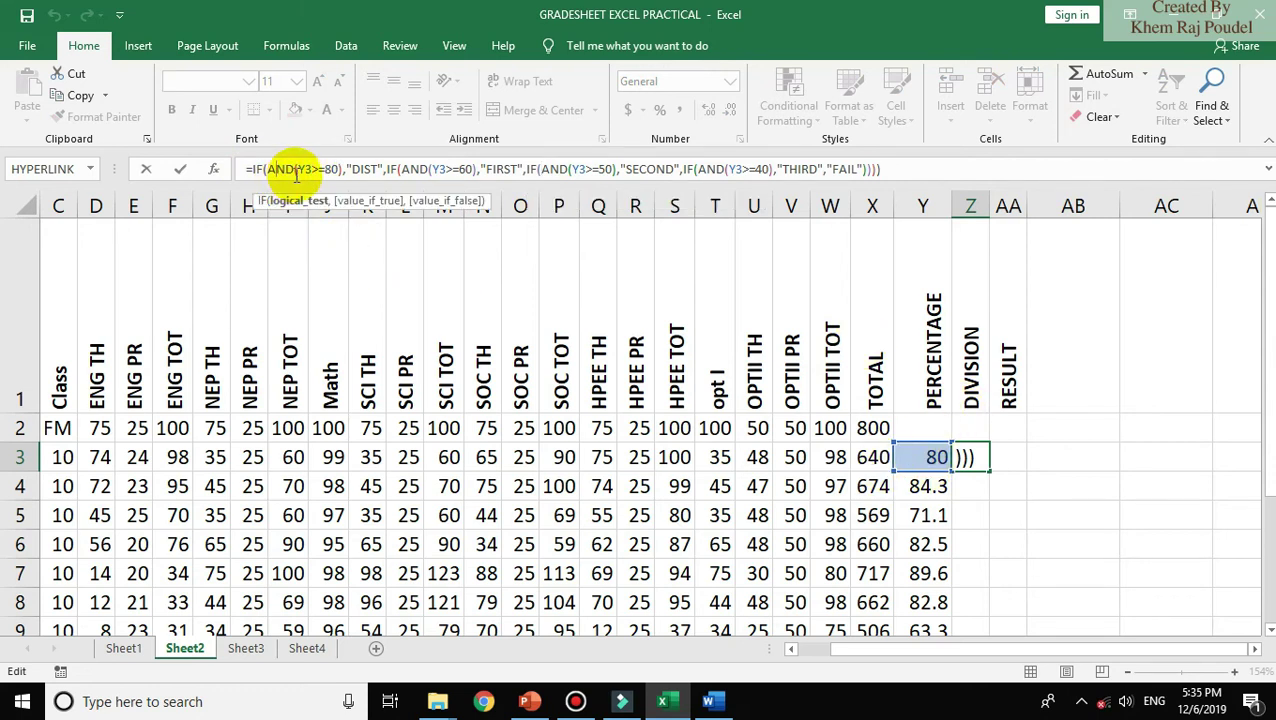
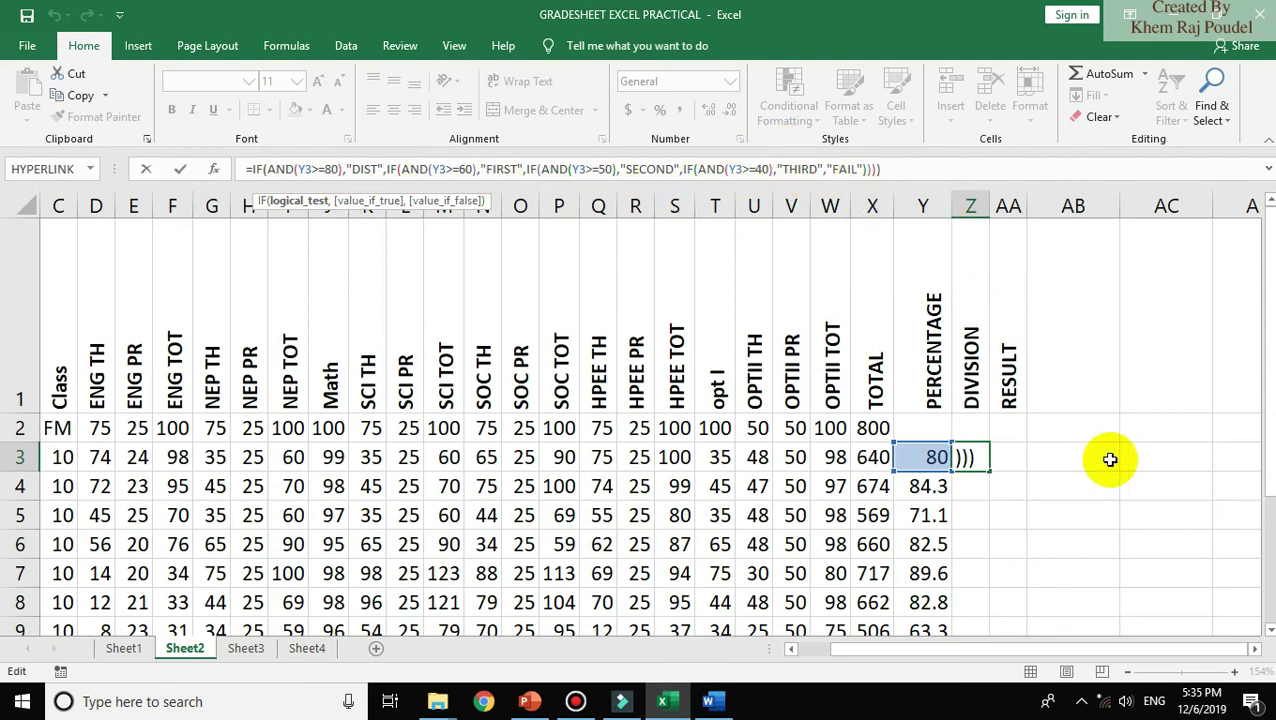
- Commit Z3's nested IF division formula and copy it down through row 12
left_click(1073, 459)
left_click(985, 466)
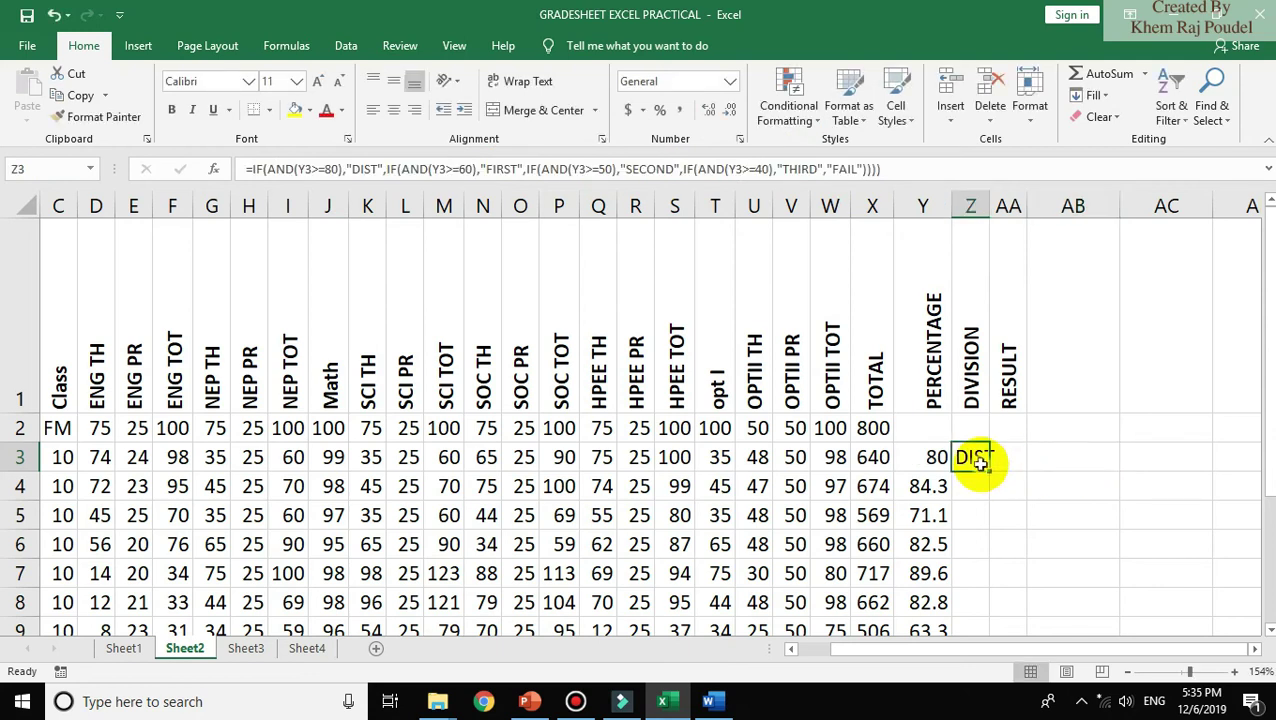
double_click(990, 471)
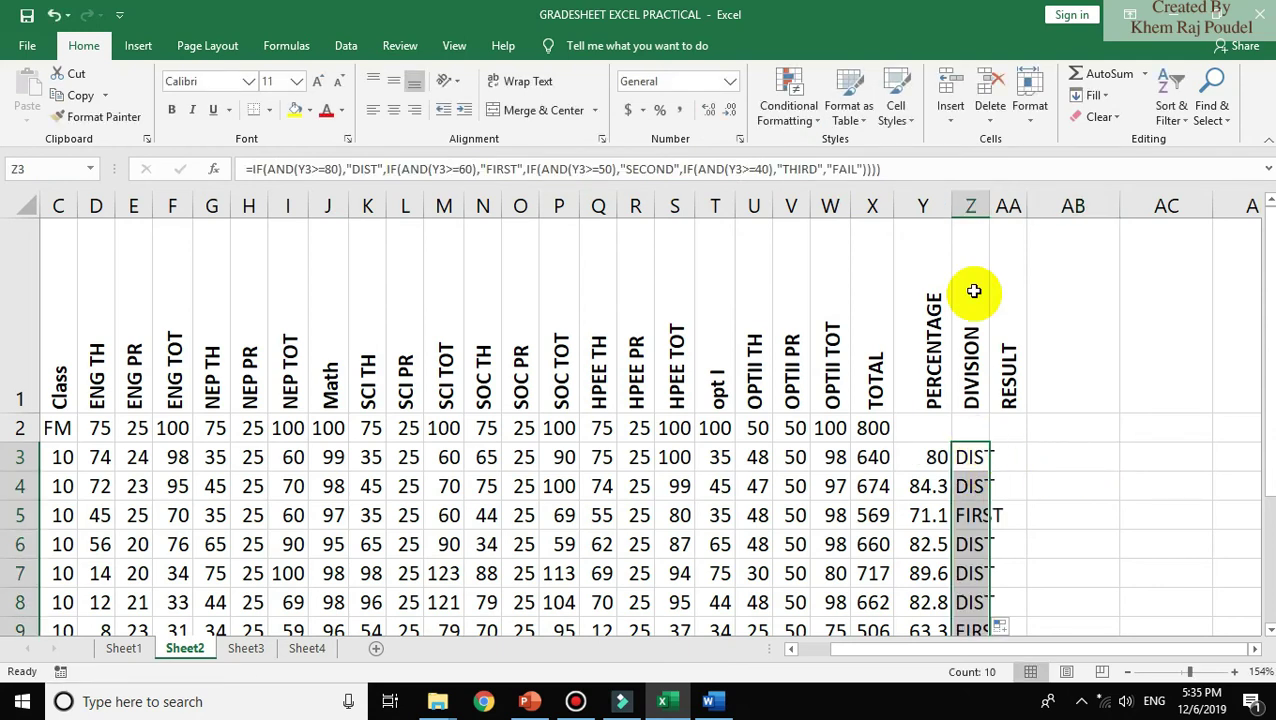
- Autofit the DIVISION column Z and look over the DIST/FIRST results
left_click(989, 206)
double_click(989, 206)
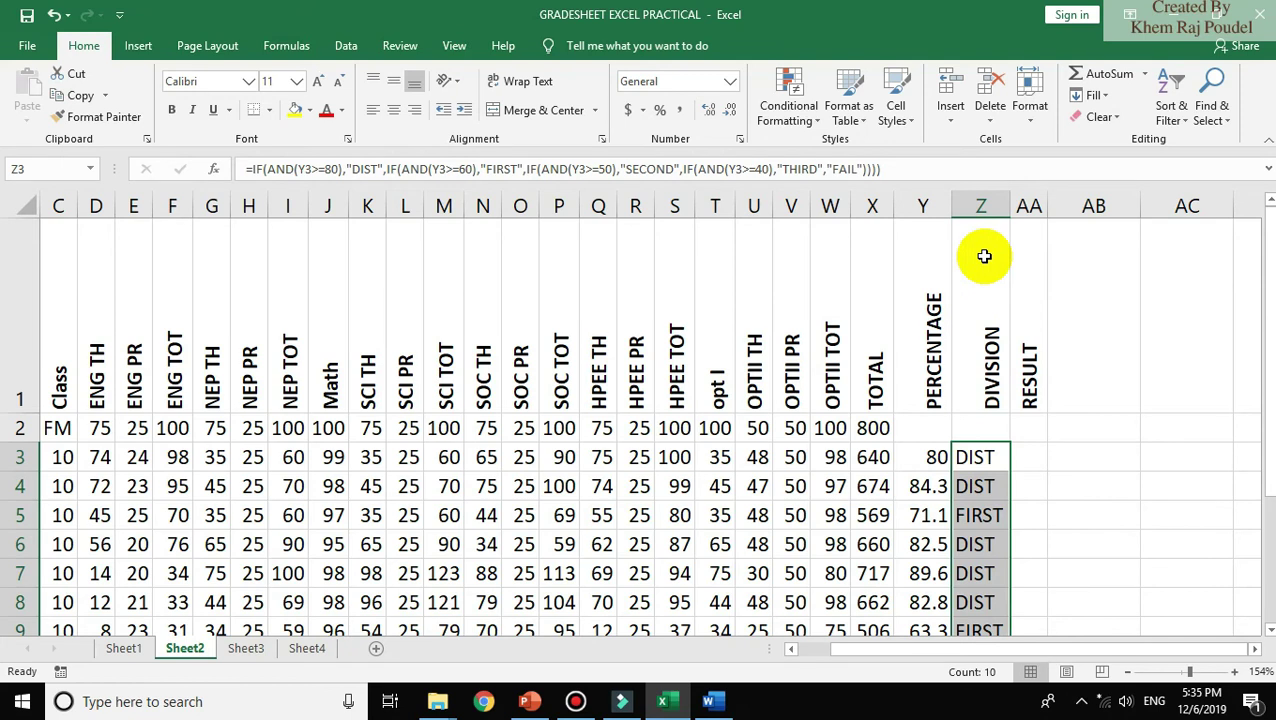
left_click(1001, 567)
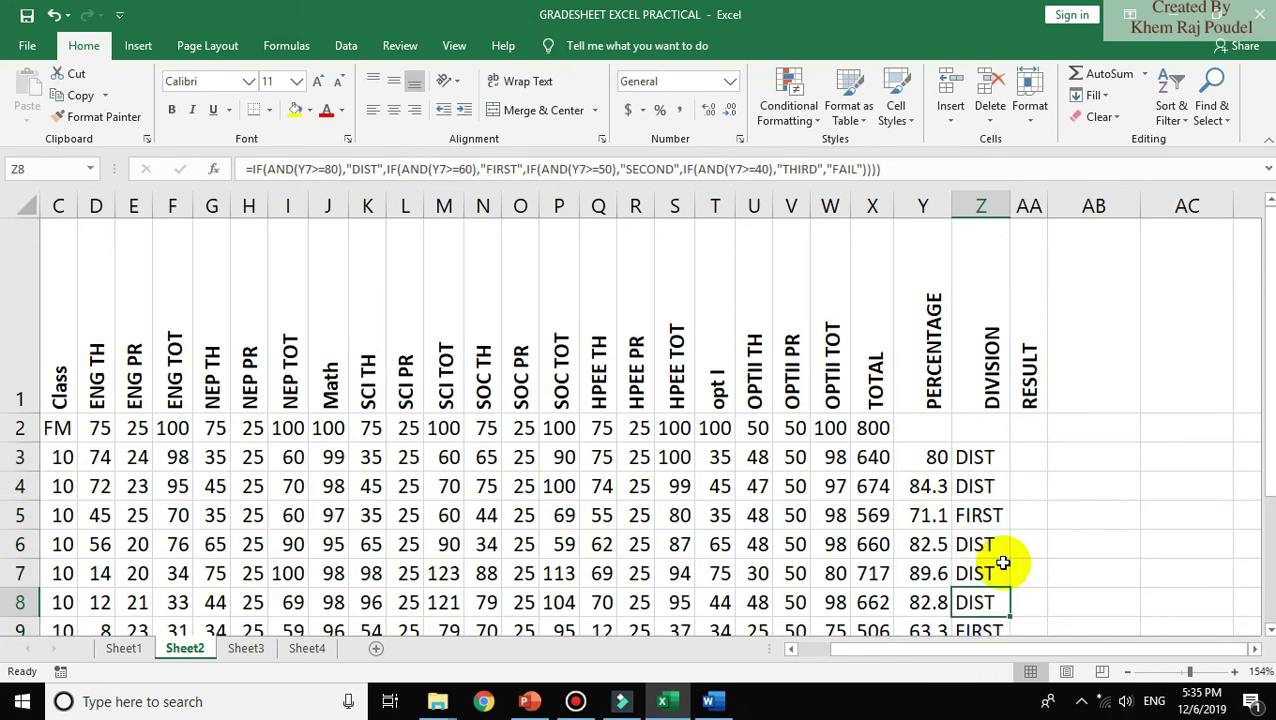
key("Down")
key("Down")
key("Down")
key("Down")
key("Down")
key("Up")
key("Up")
key("Up")
key("Up")
key("Up")
key("Up")
key("Up")
key("Up")
key("Up")
key("Up")
key("Up")
key("Up")
key("Up")
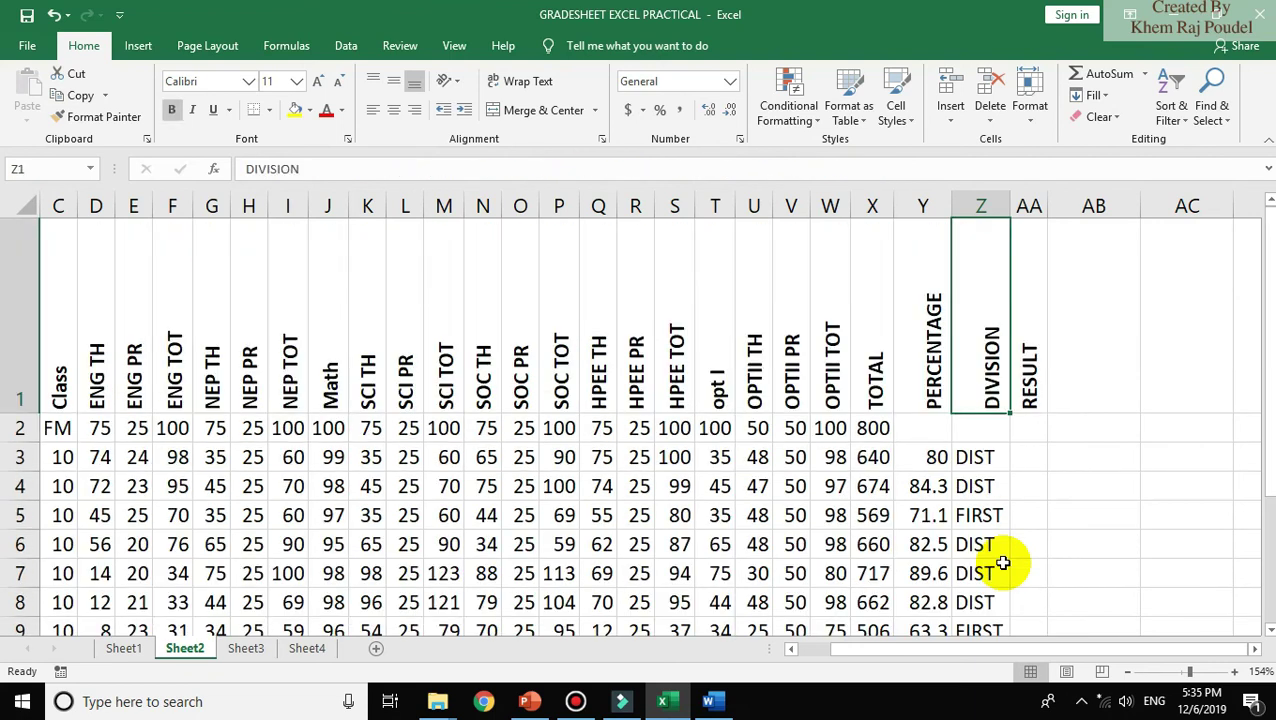
key("Down")
key("Down")
key("Down")
key("Down")
key("Down")
key("Left")
key("Left")
key("Left")
key("Left")
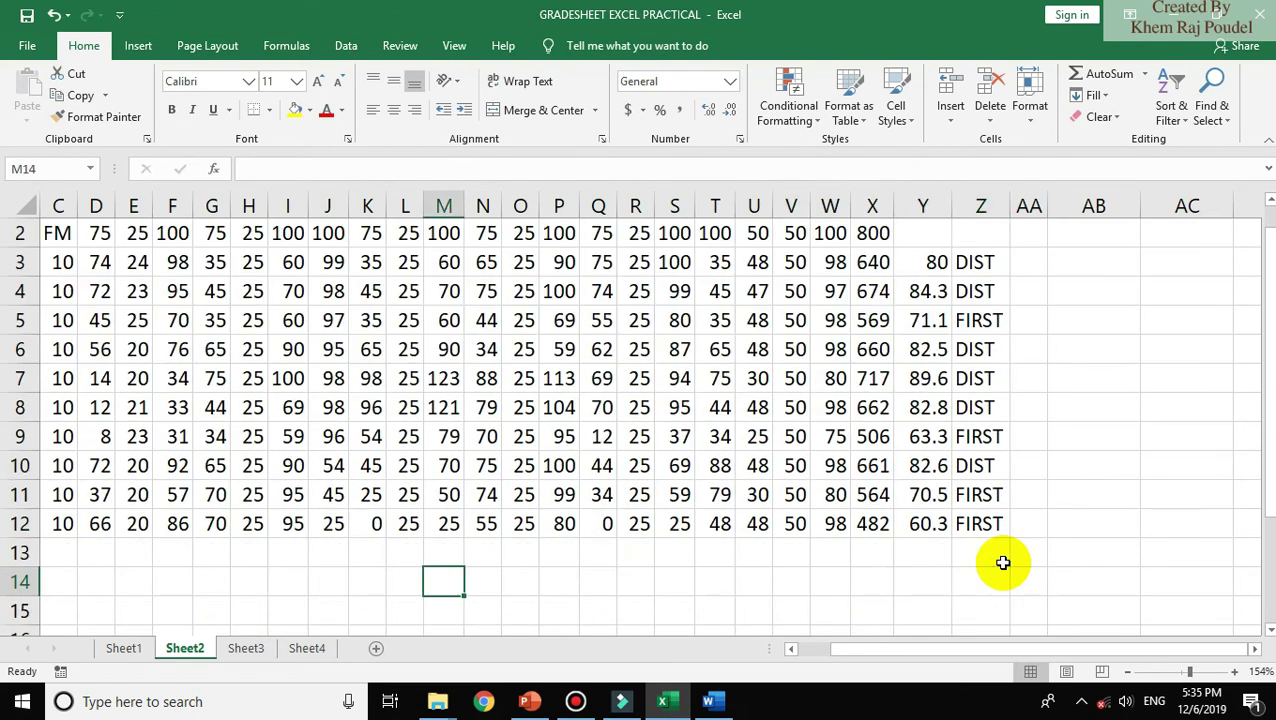
- Enter 0 as the last student's marks in L12 through T12
key("Up")
key("Up")
key("Left")
key("Left")
key("Left")
type("0")
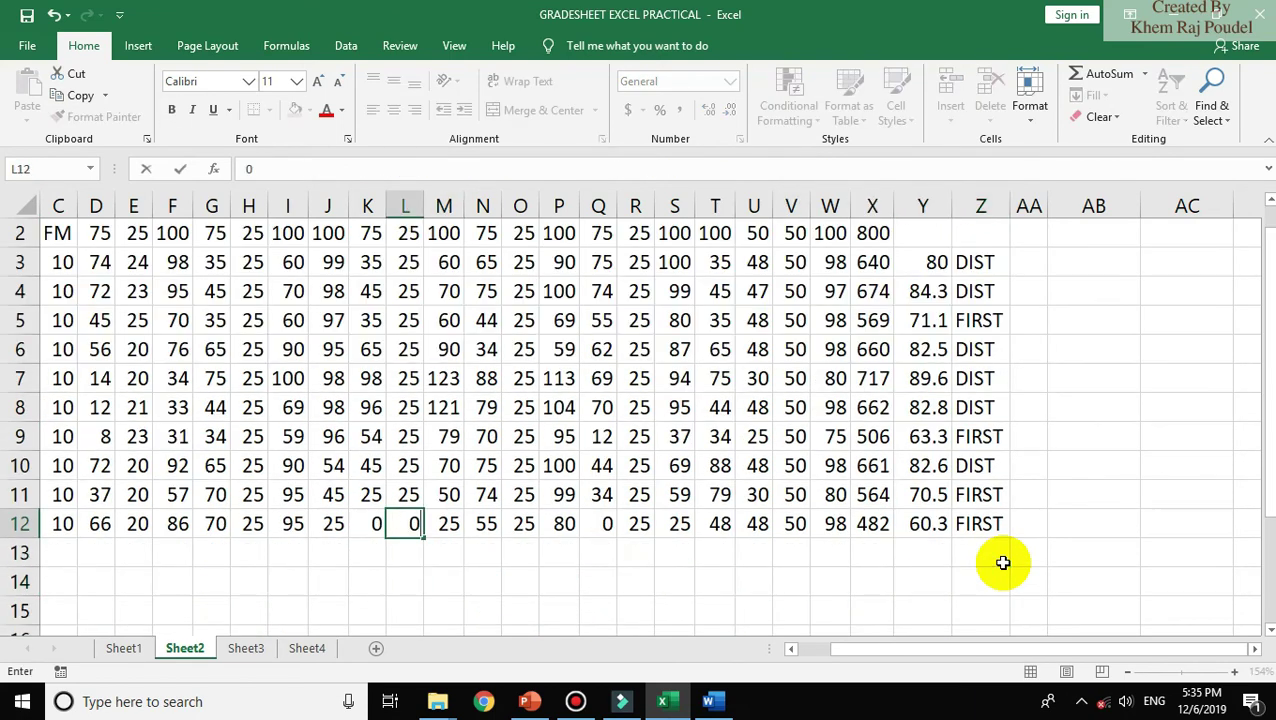
key("Tab")
type("0")
key("Tab")
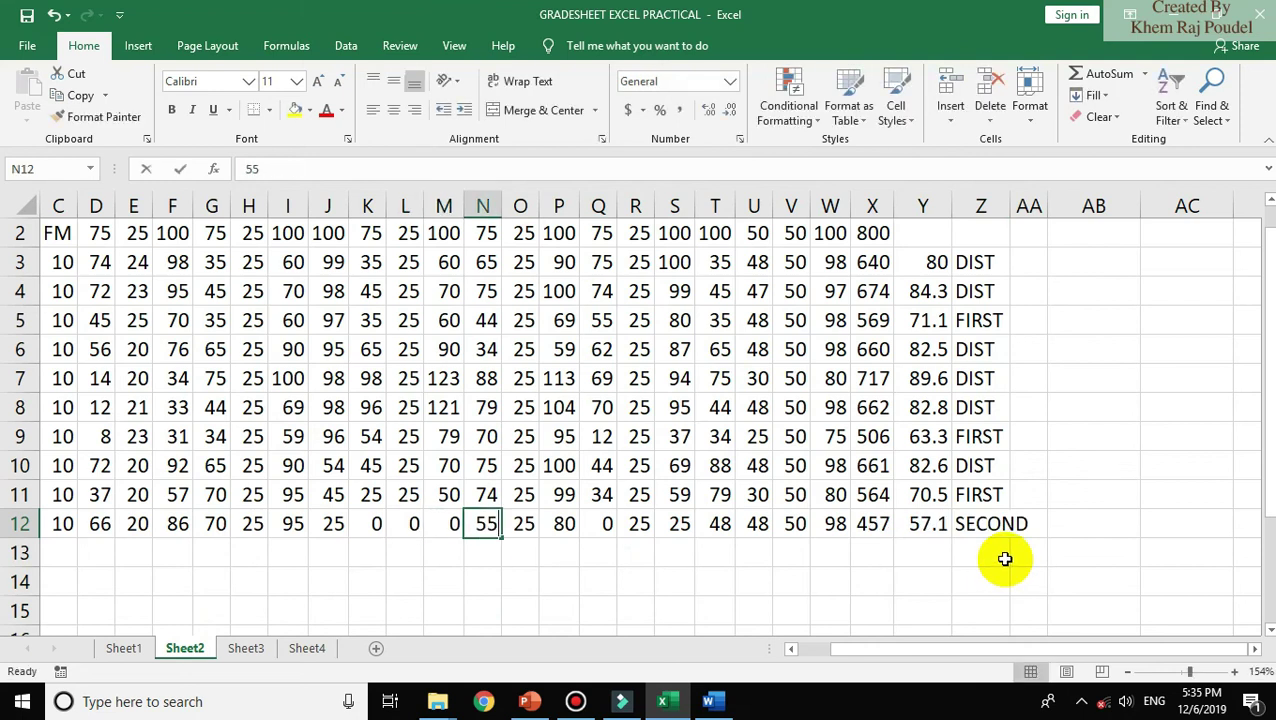
type("0")
key("Tab")
type("0")
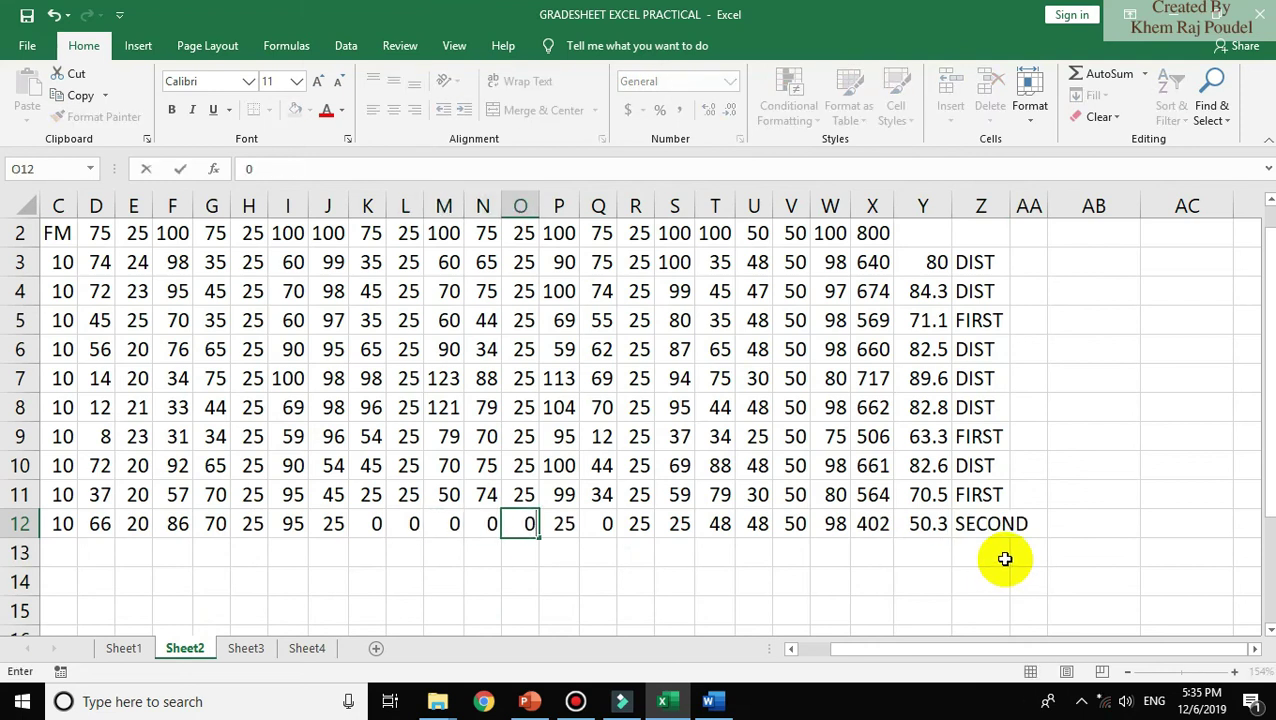
key("Tab")
type("0")
key("Tab")
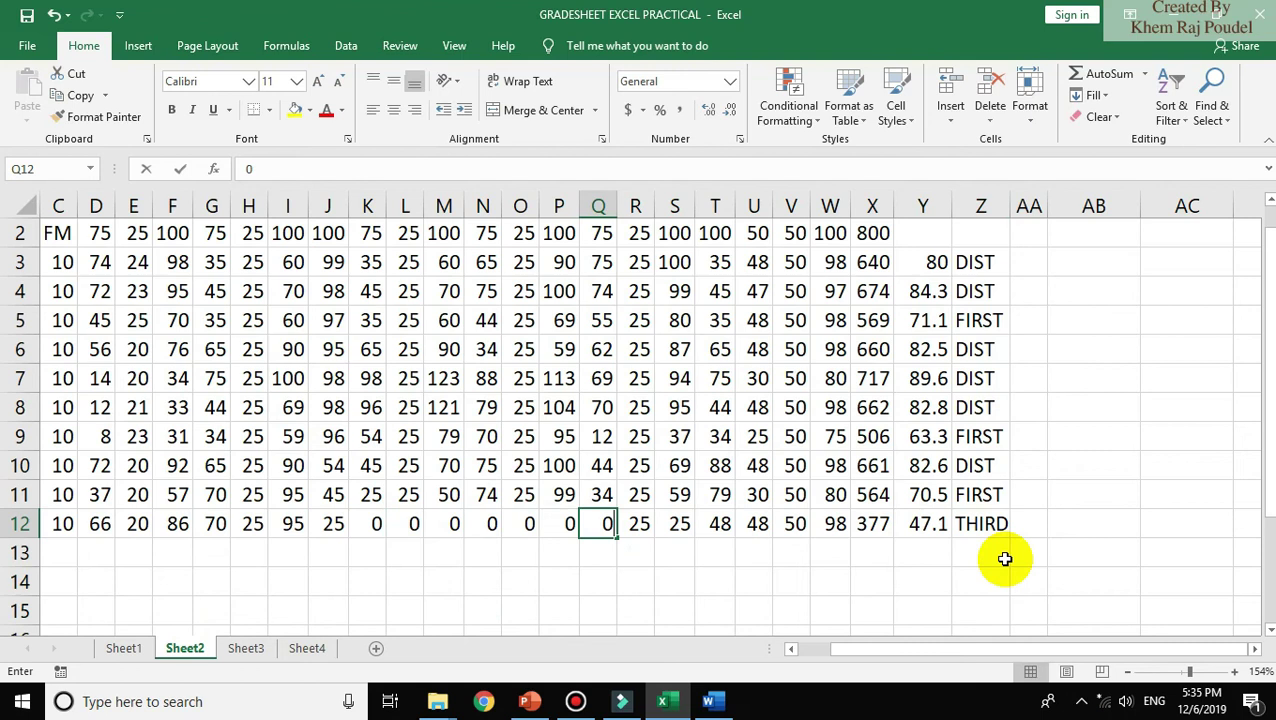
key("Tab")
type("0")
key("Tab")
type("0")
key("Tab")
type("0")
key("Tab")
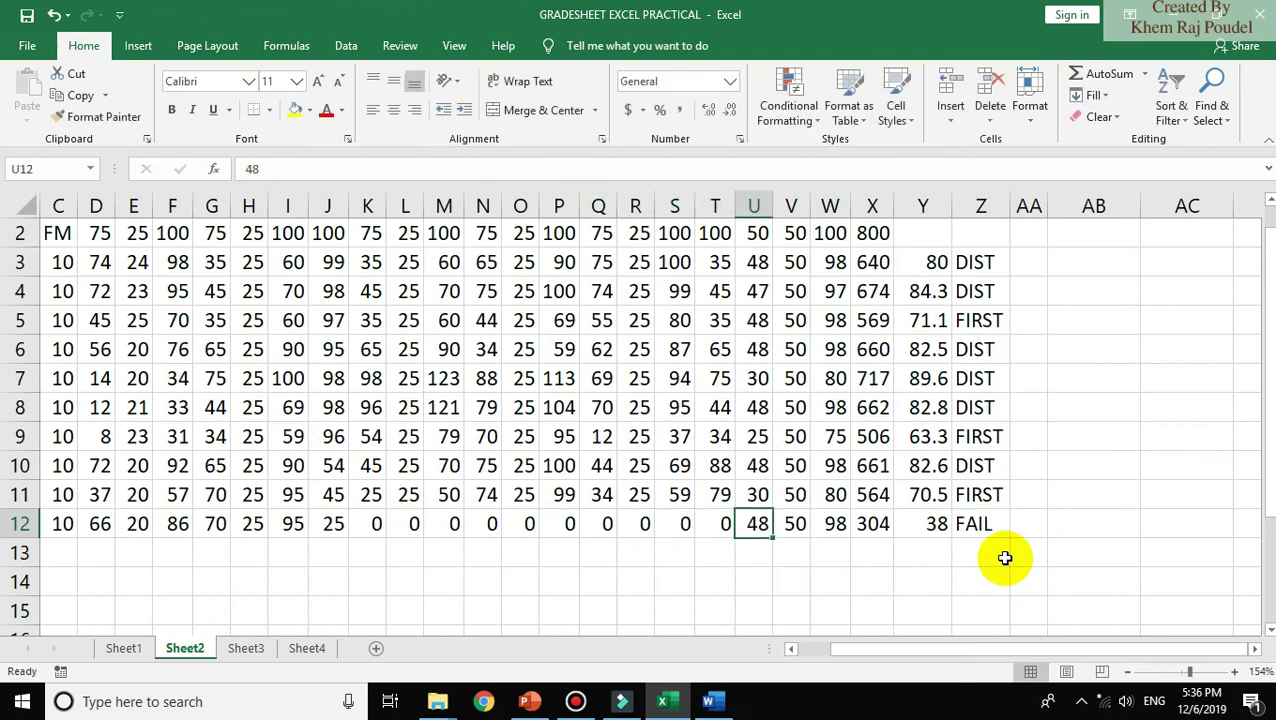
- Start a new formula with = in RESULT cell AA3, then bring up the Word formula notes
key("Up")
key("Up")
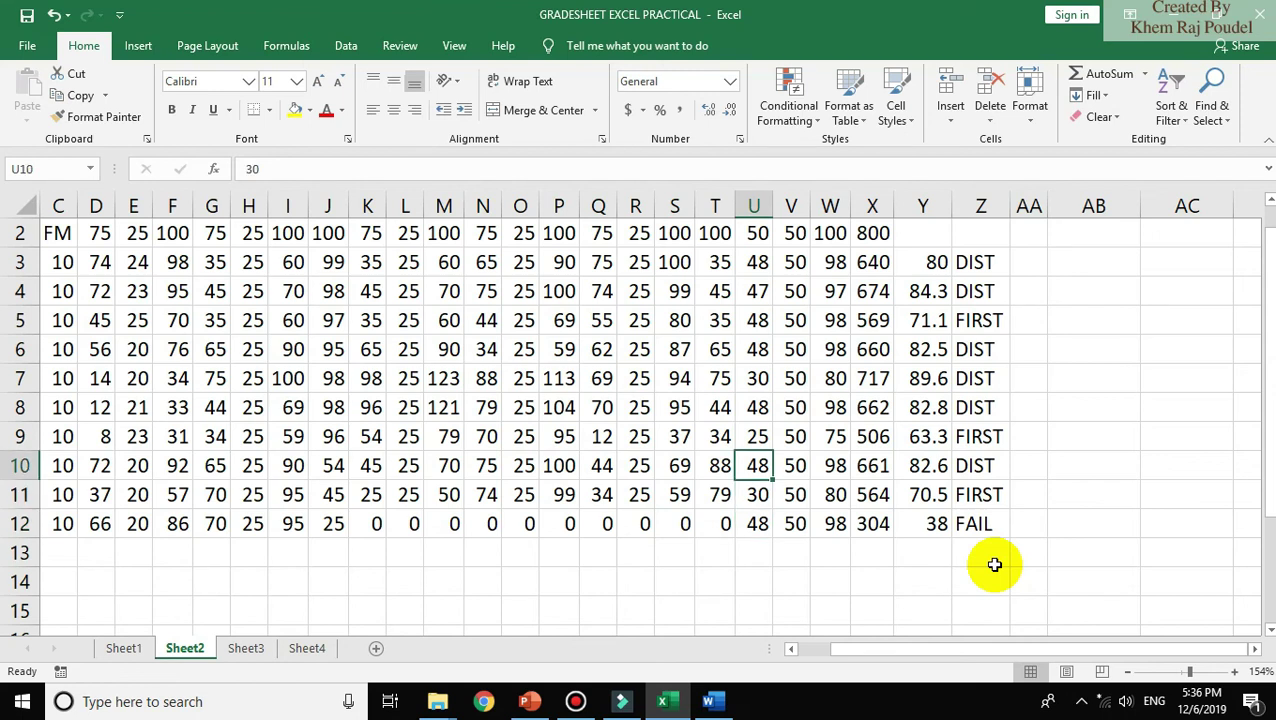
key("Up")
key("Up")
key("Up")
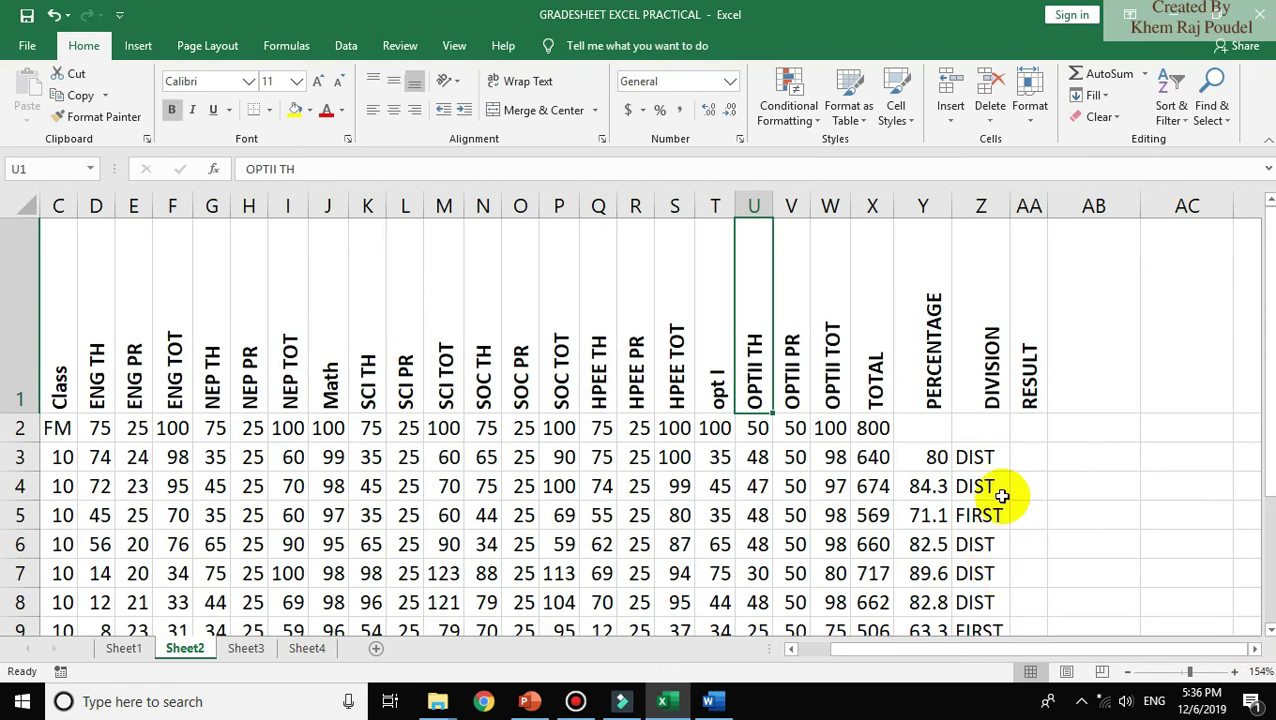
left_click(1034, 458)
type("=")
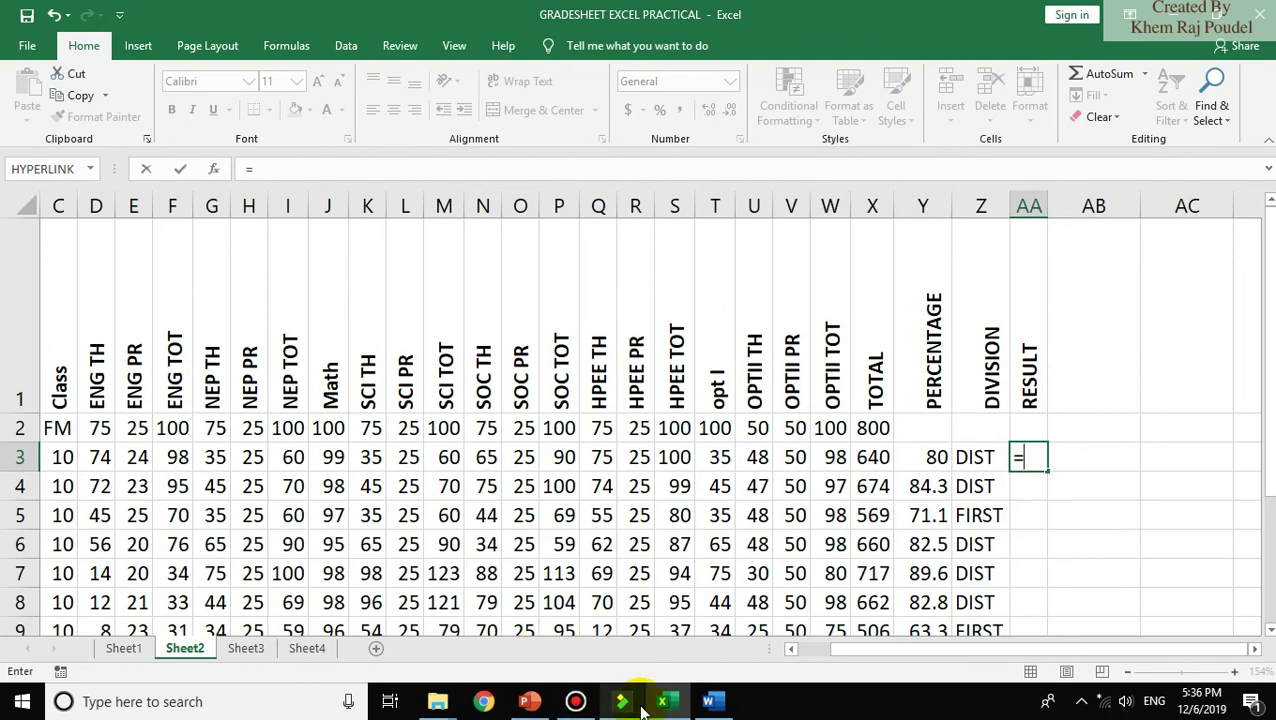
left_click(710, 703)
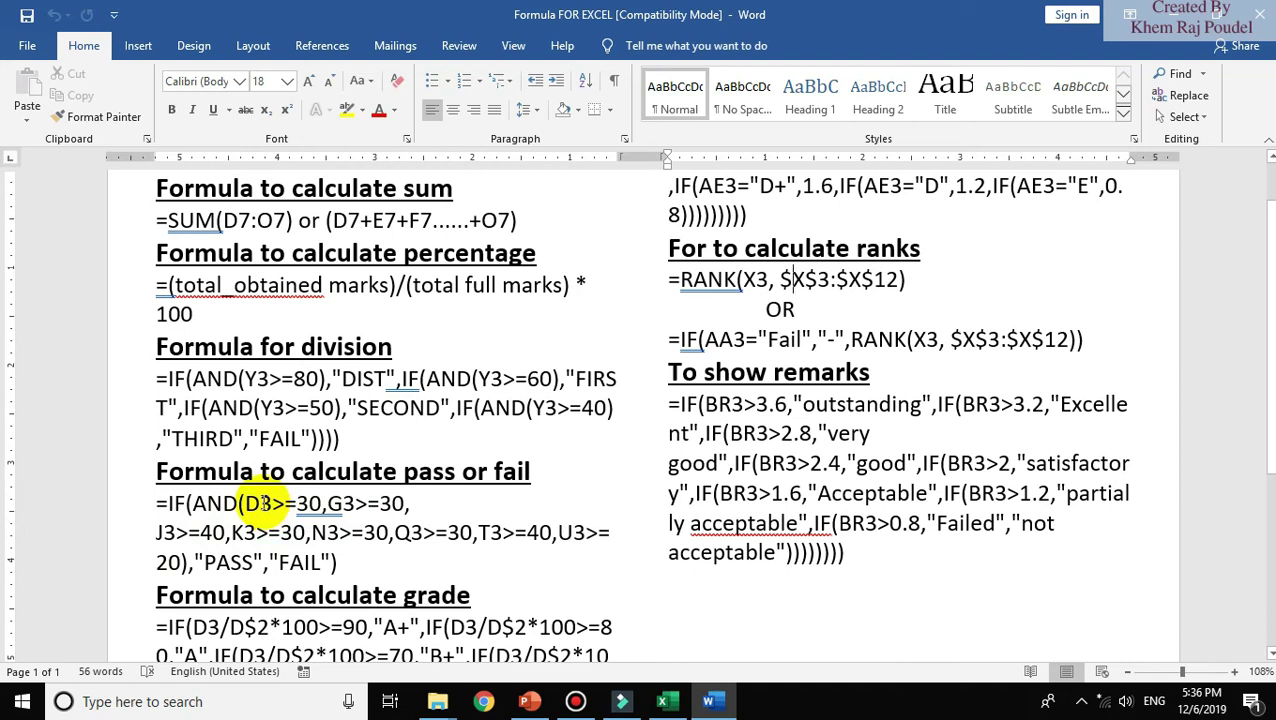
- Return to the Excel grade sheet after reading the pass/fail formula in Word
left_click(710, 703)
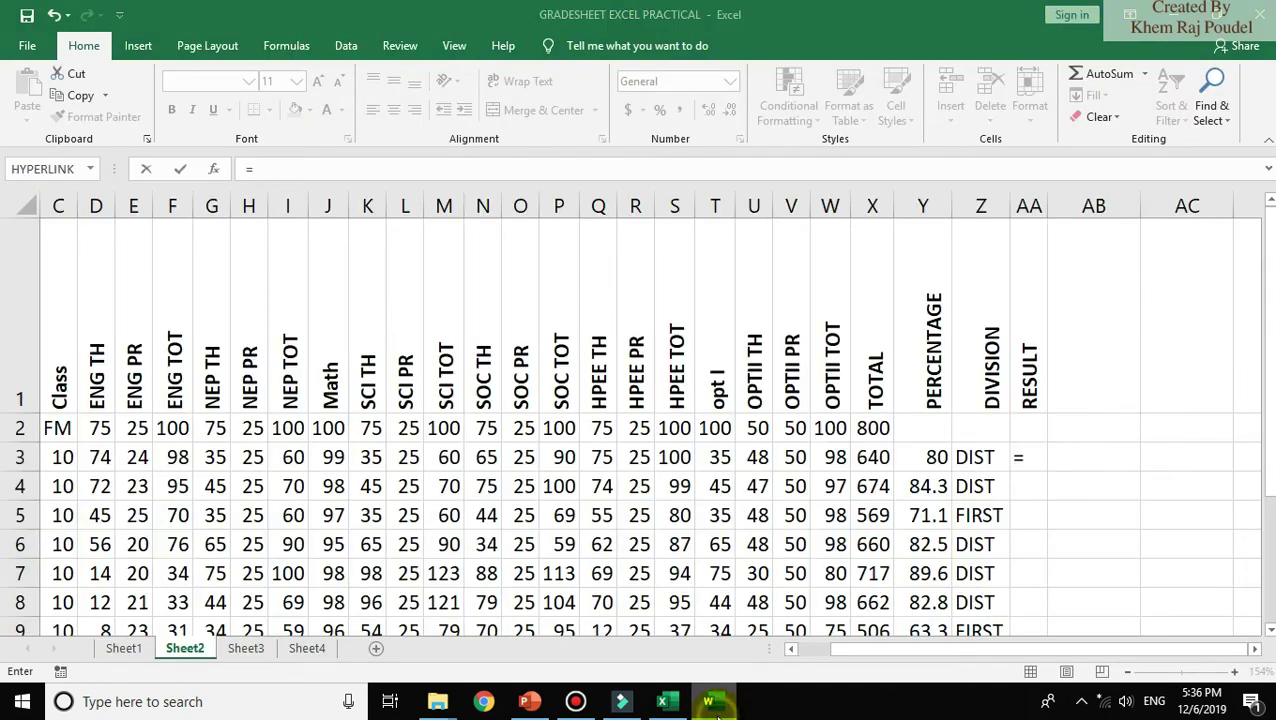
- Begin AA3's pass/fail formula as =IF(AND(D3>=30,G3>=30,J3>=
left_click(1028, 459)
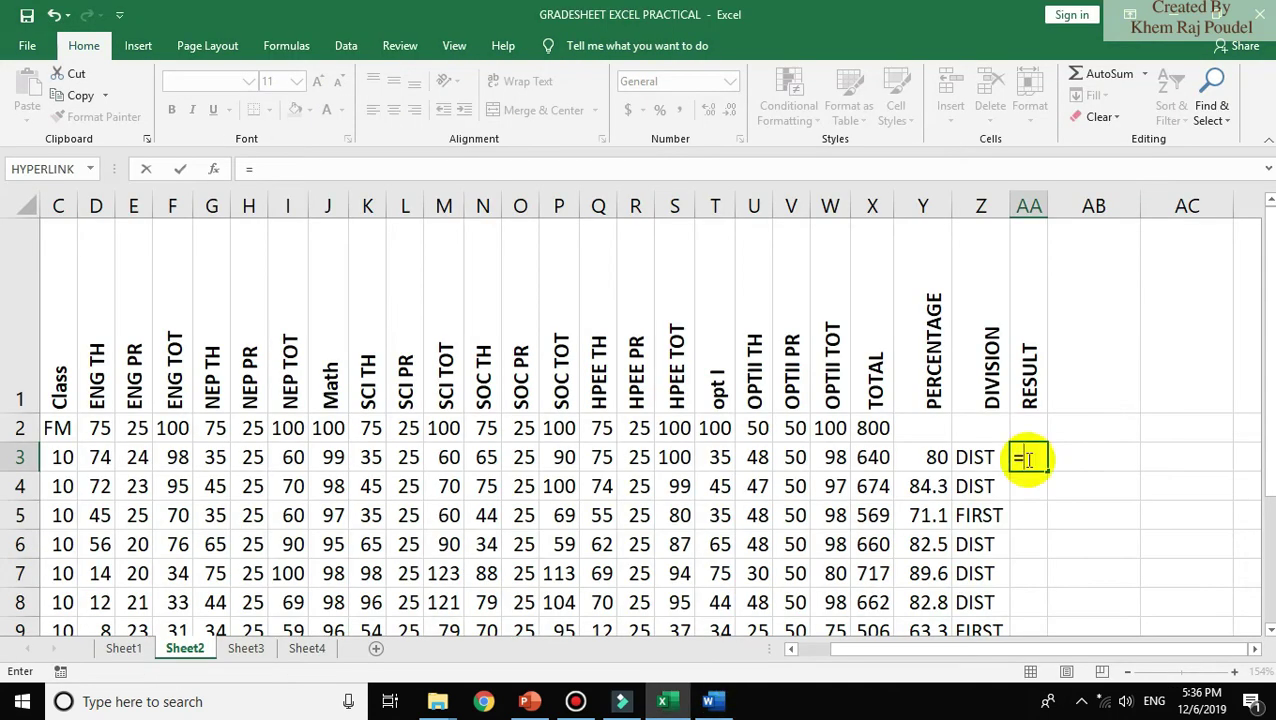
left_click(103, 461)
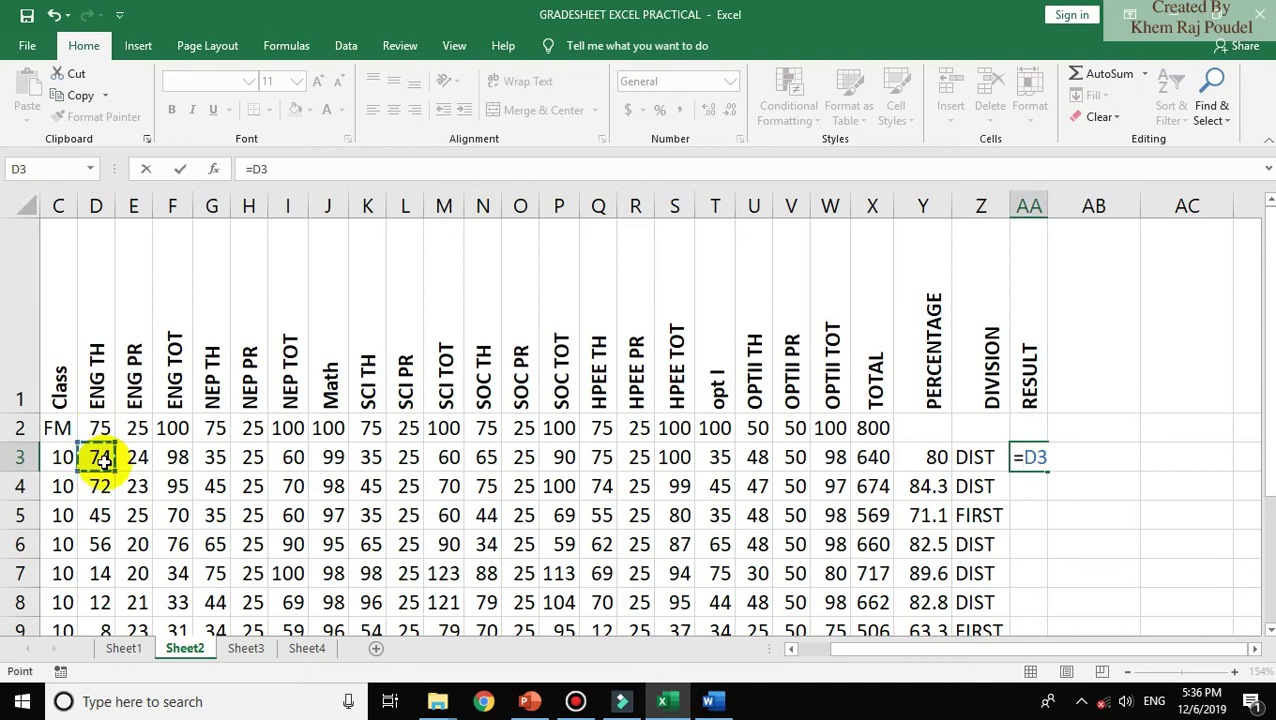
key("BackSpace")
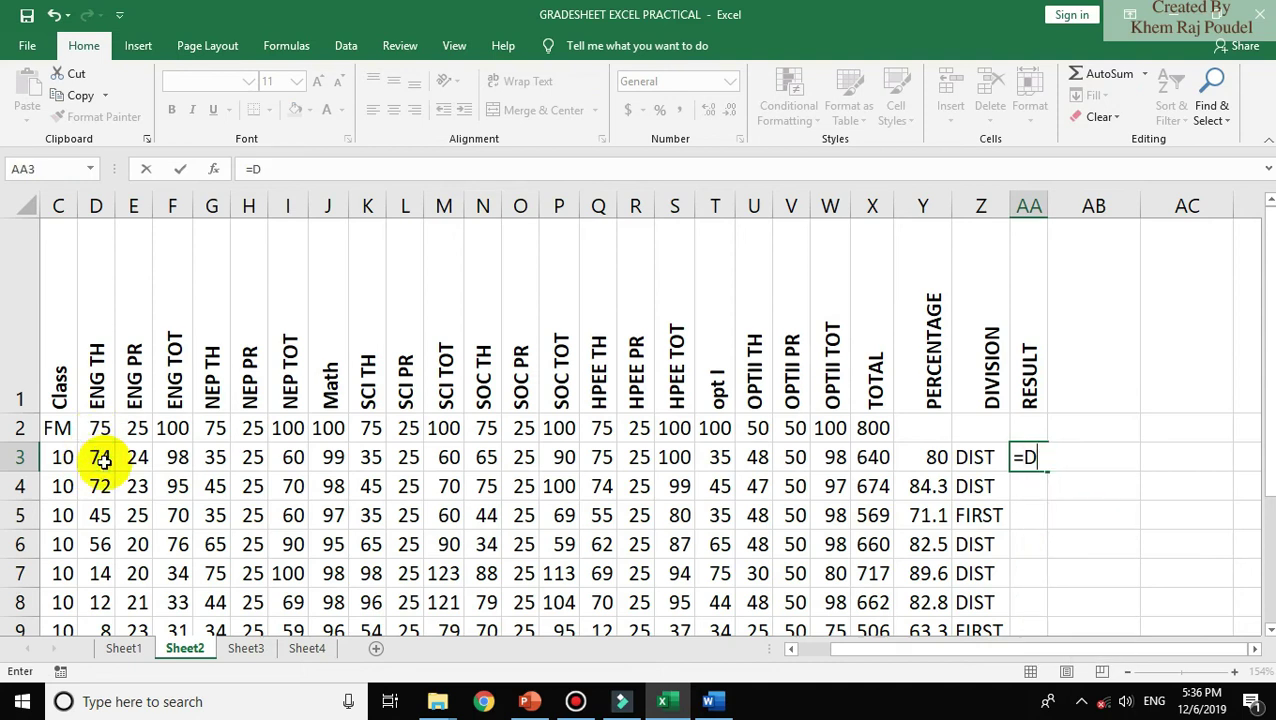
type("if")
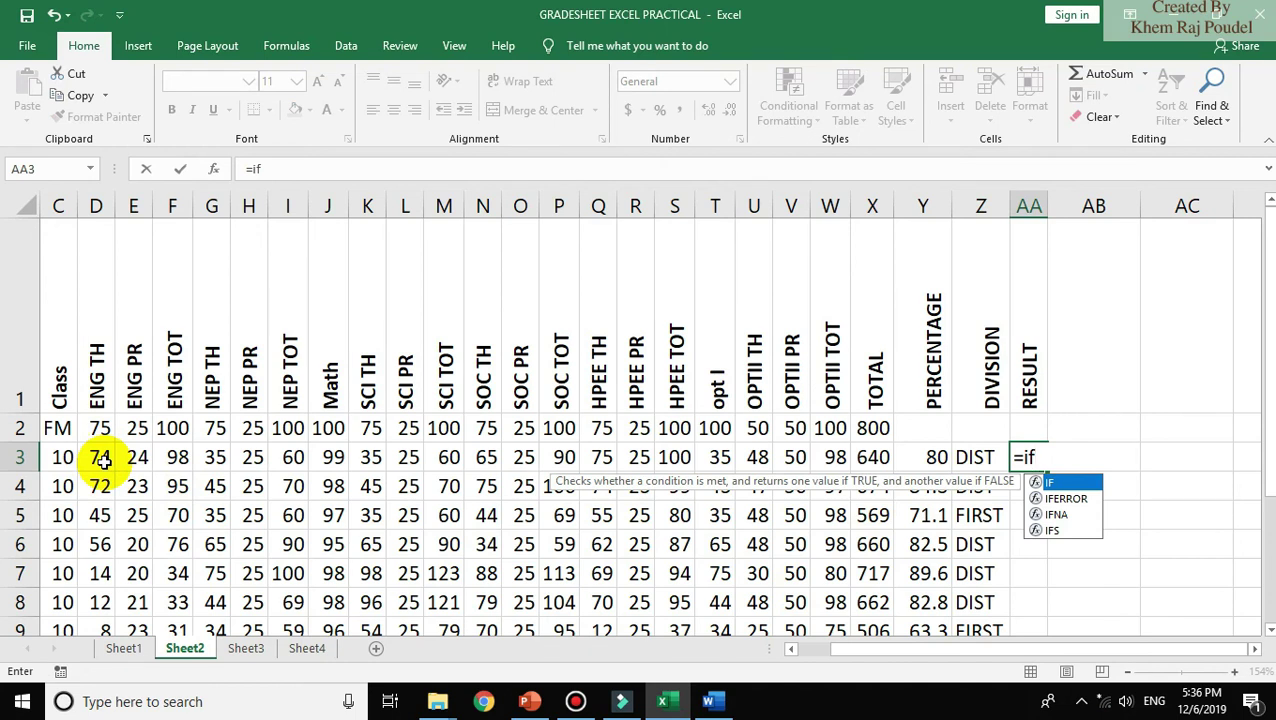
type("(")
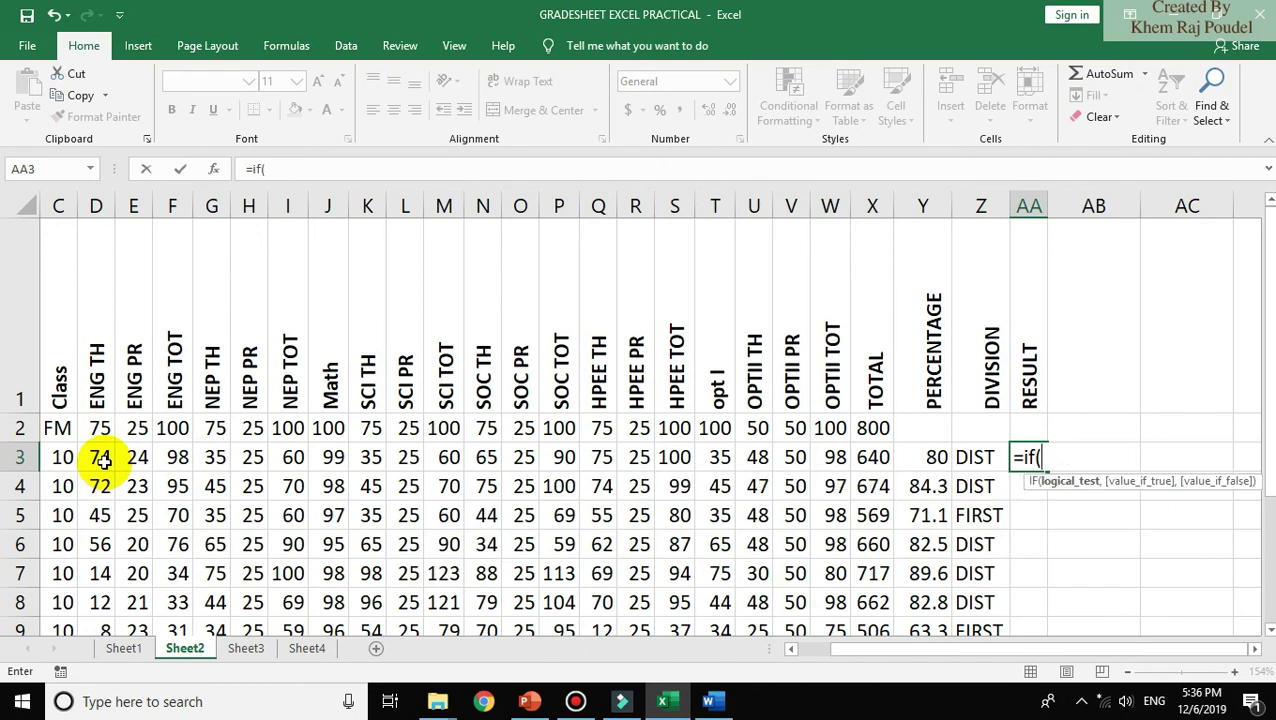
type("and")
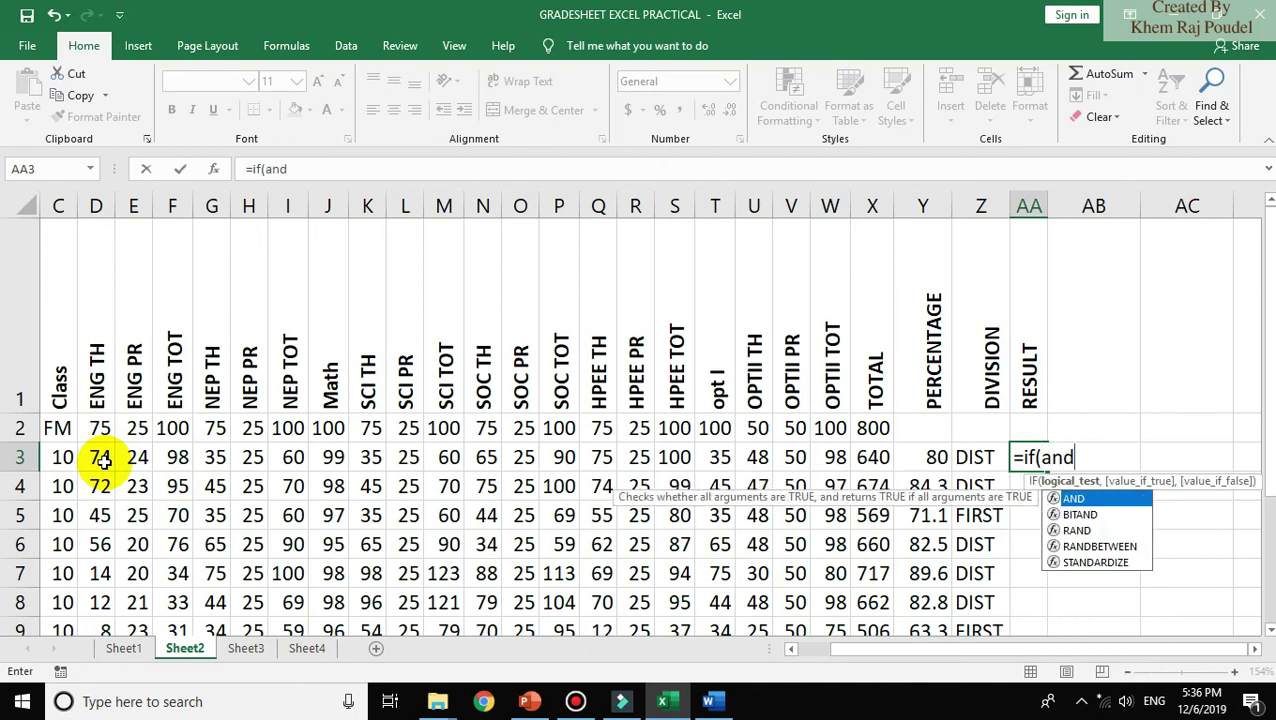
type("(")
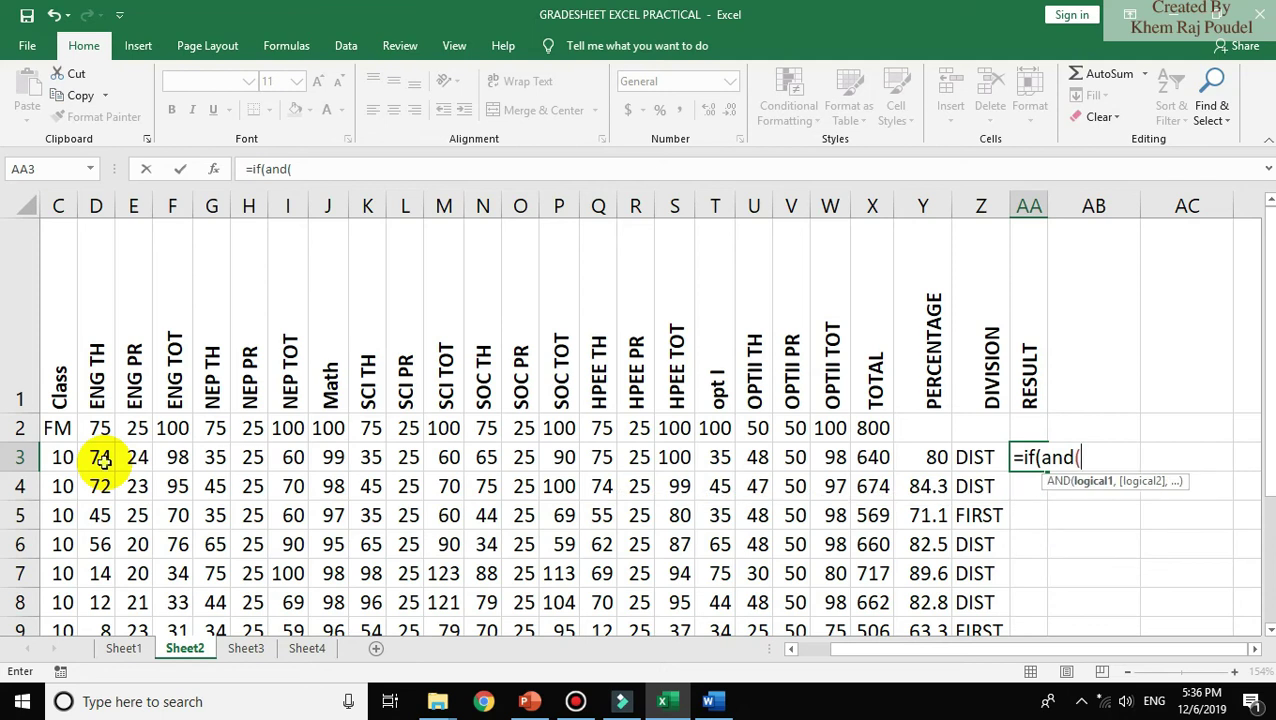
left_click(103, 461)
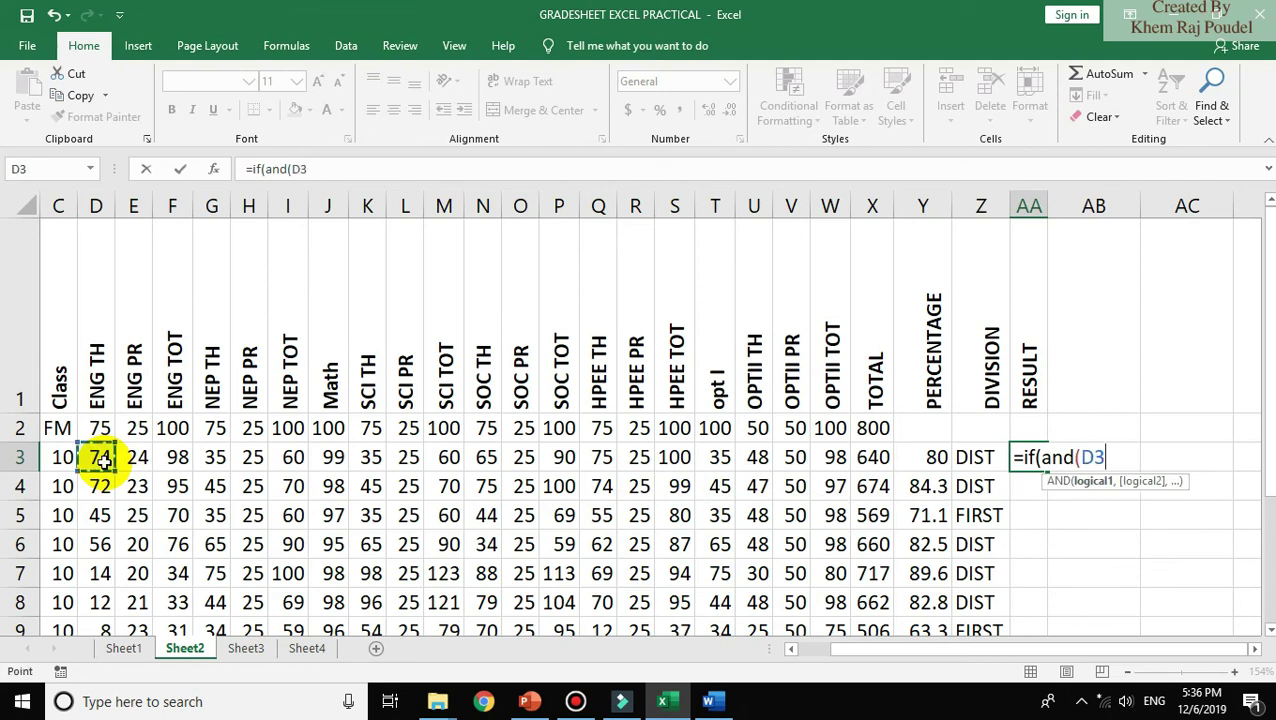
type(">=3")
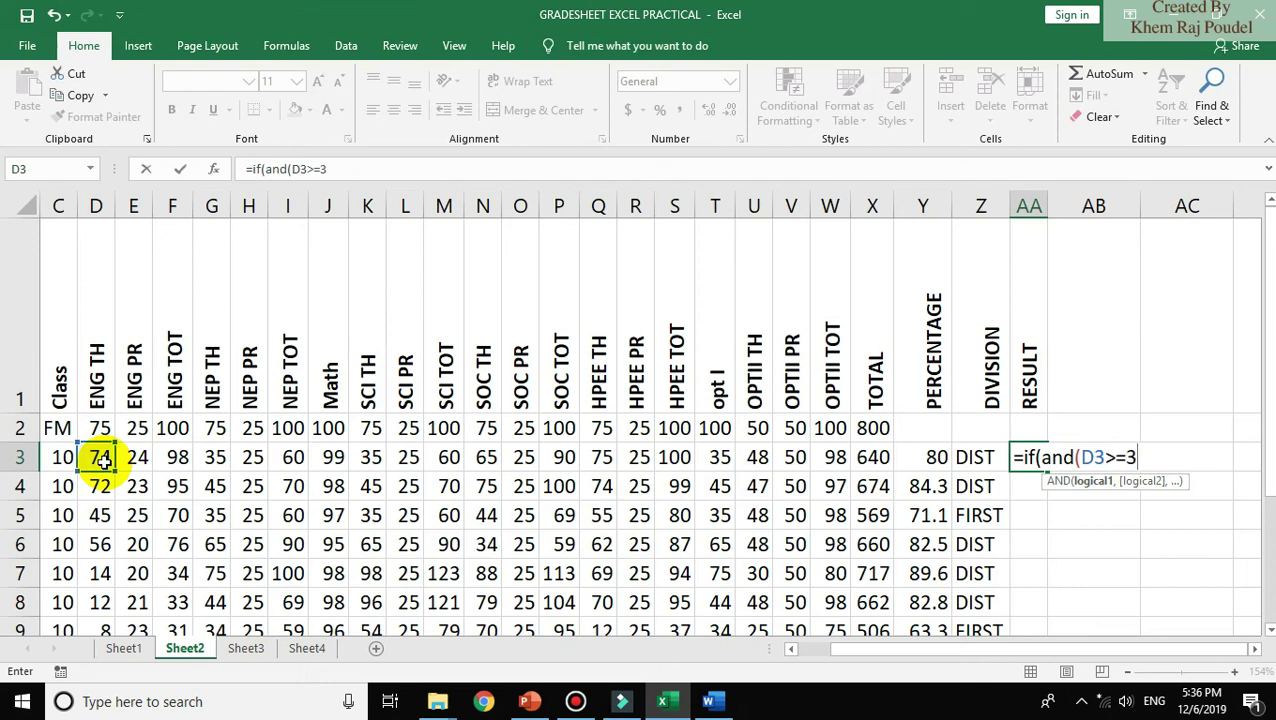
type("0,")
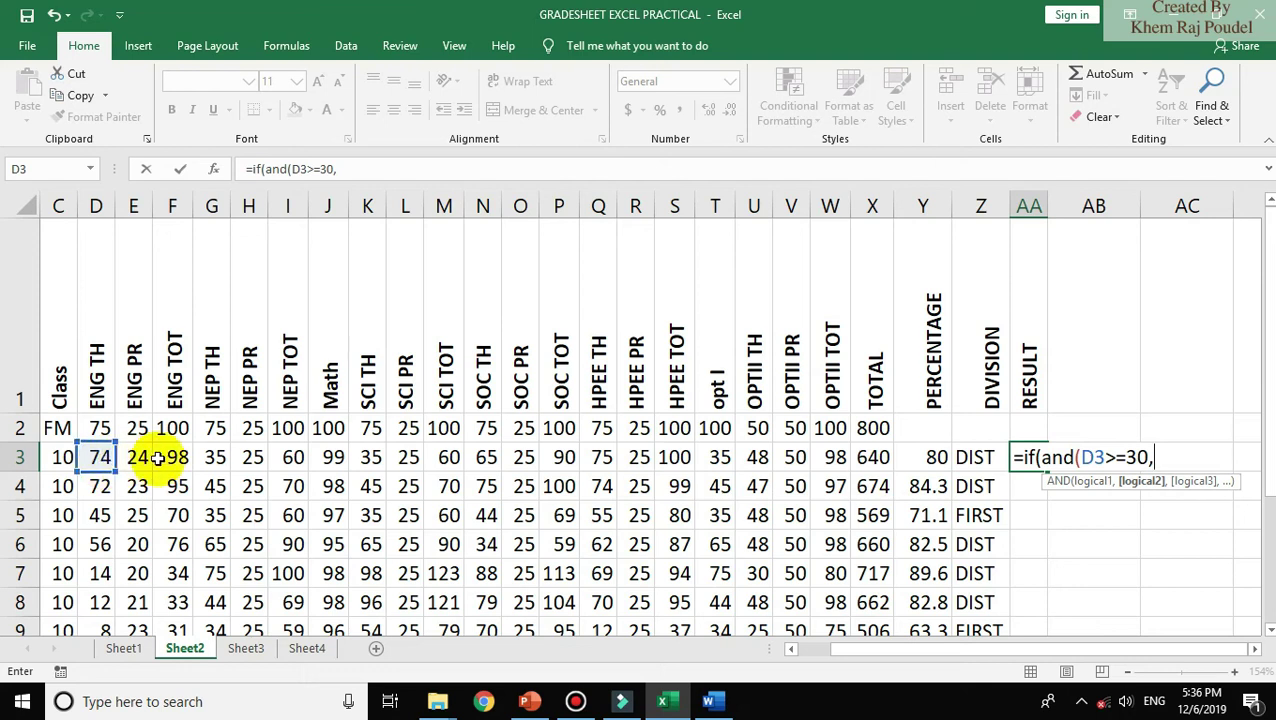
left_click(215, 459)
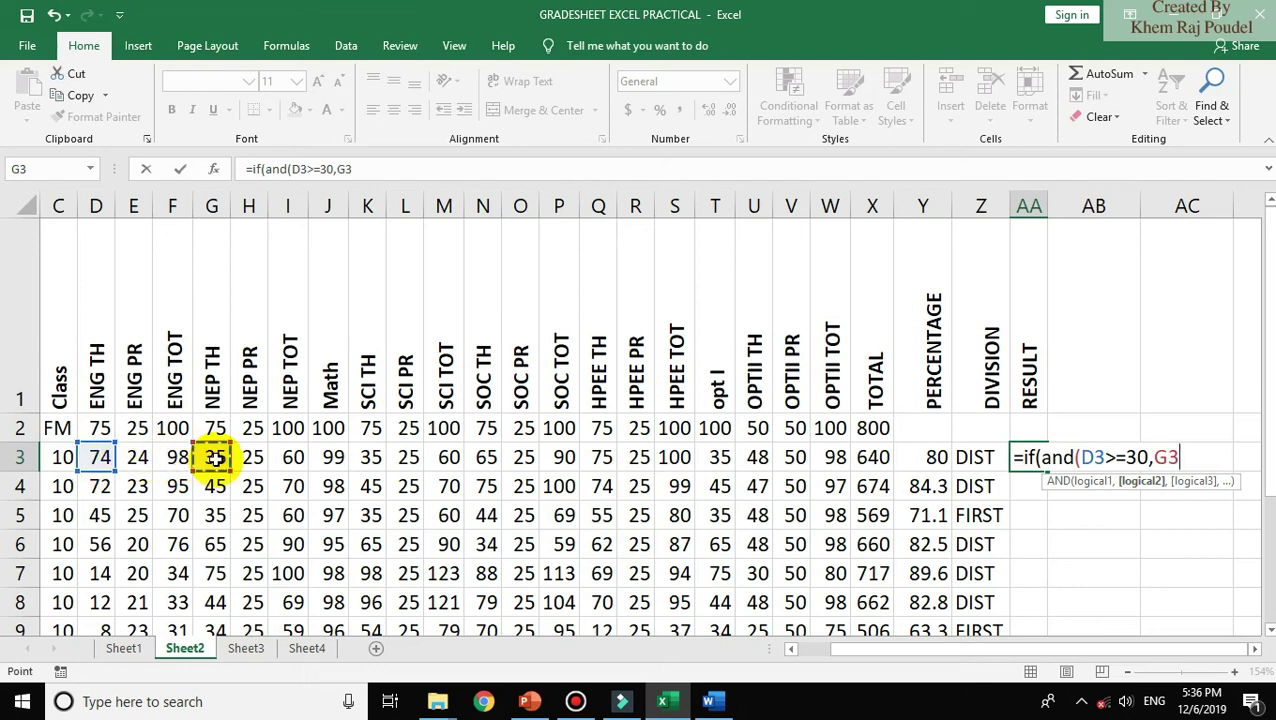
type(">=30")
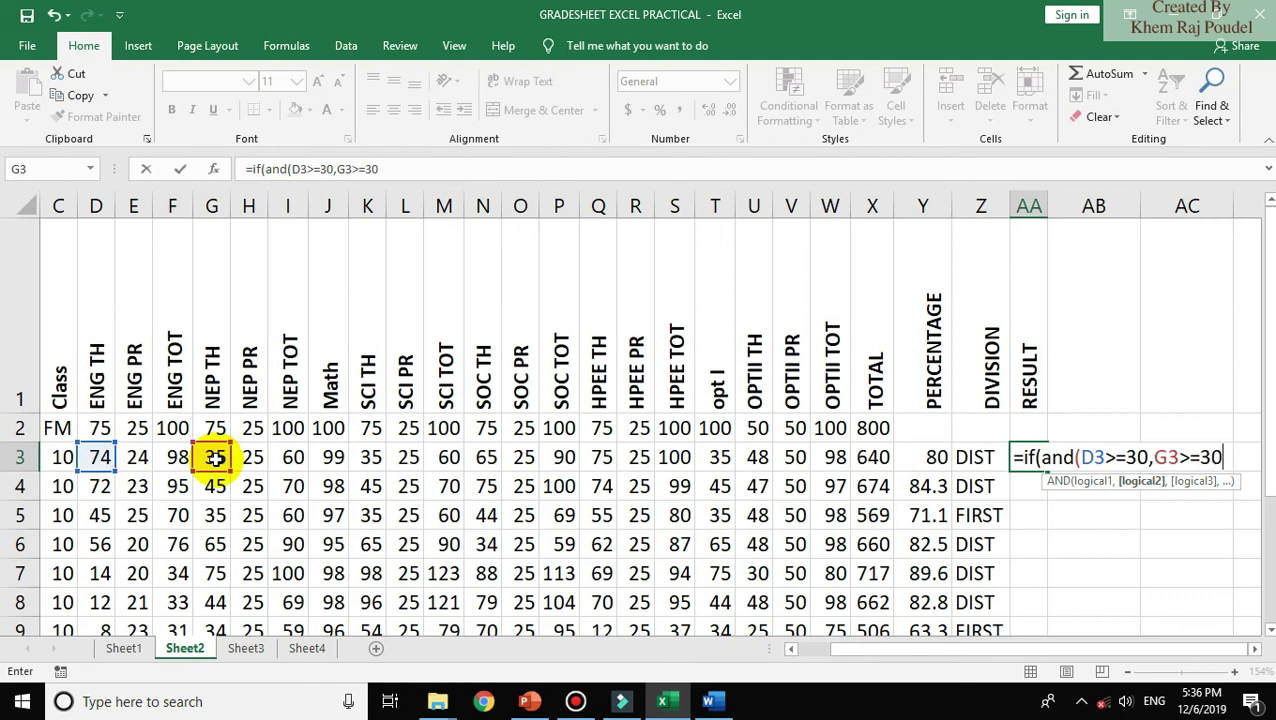
type(",")
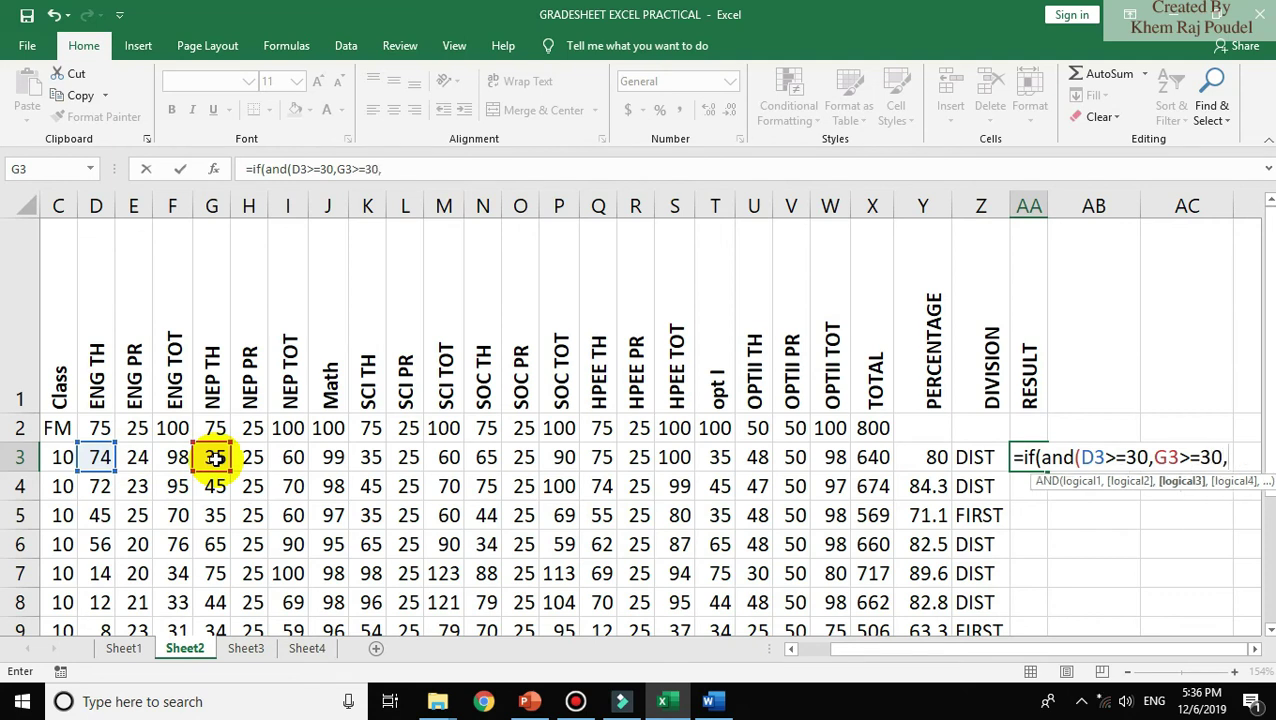
left_click(333, 461)
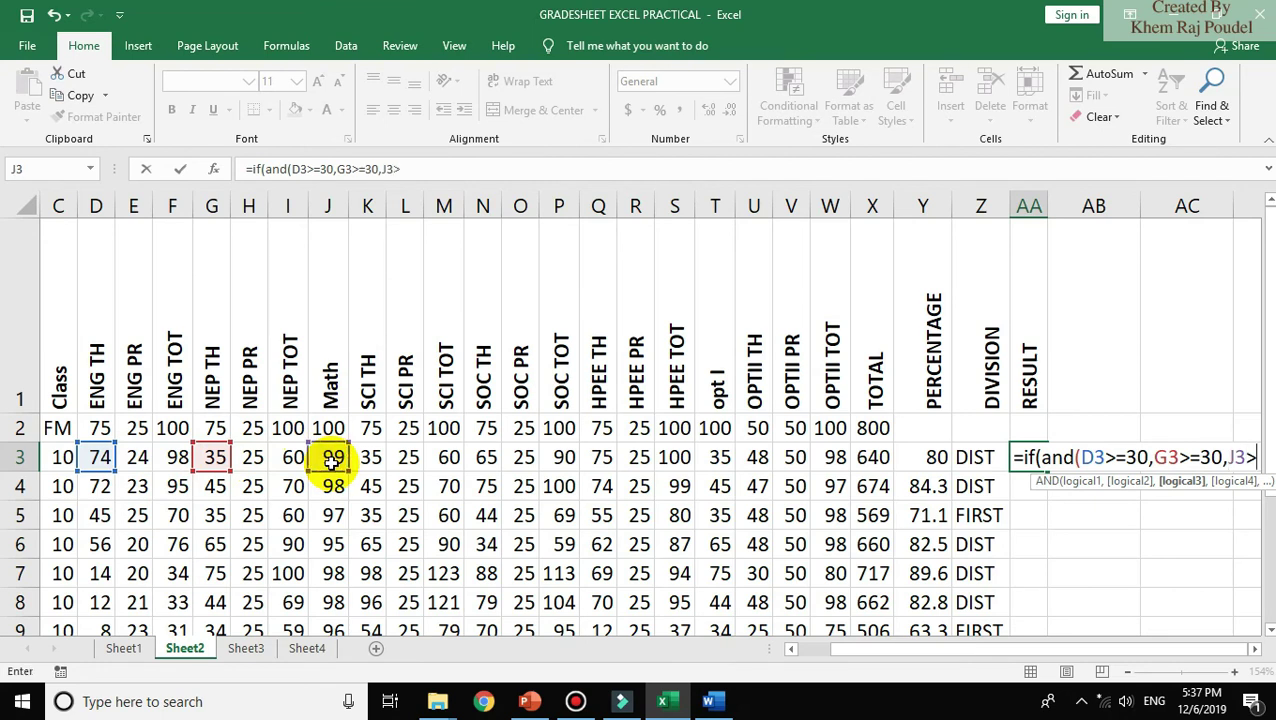
type(">=40")
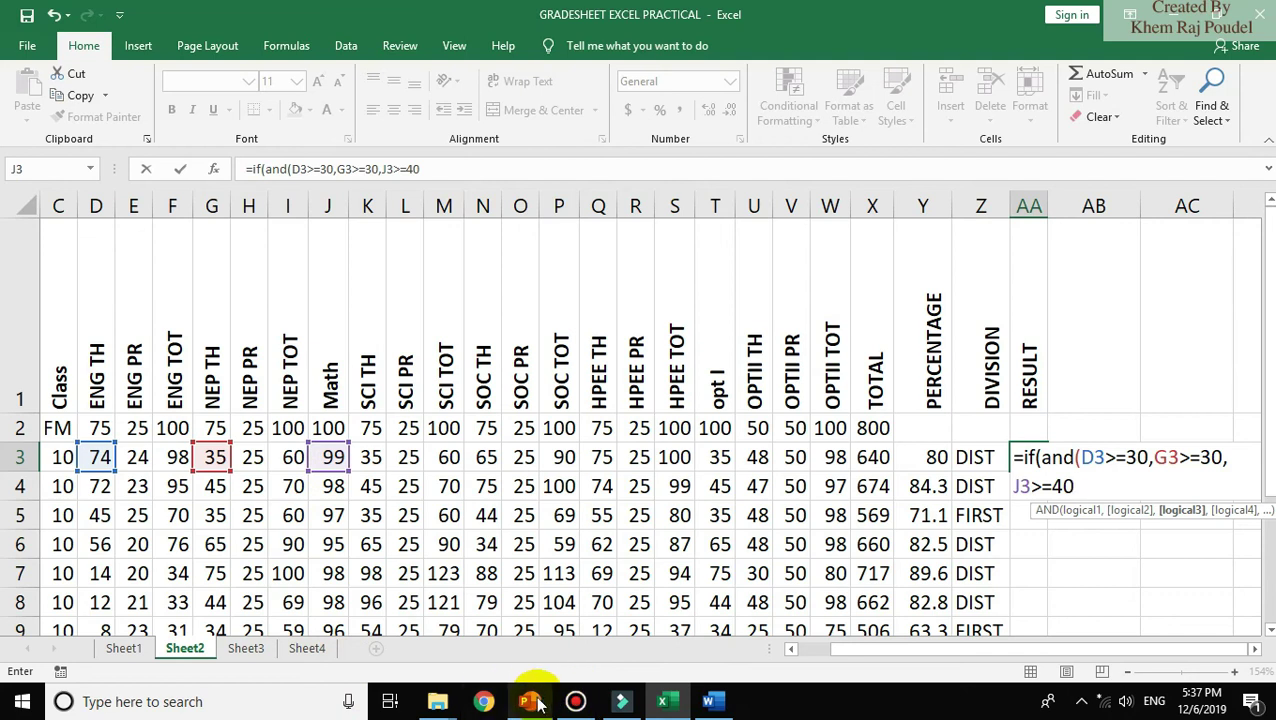
- Dismiss the missing-parenthesis warnings and erase AA3's unfinished formula
mouse_move(580, 701)
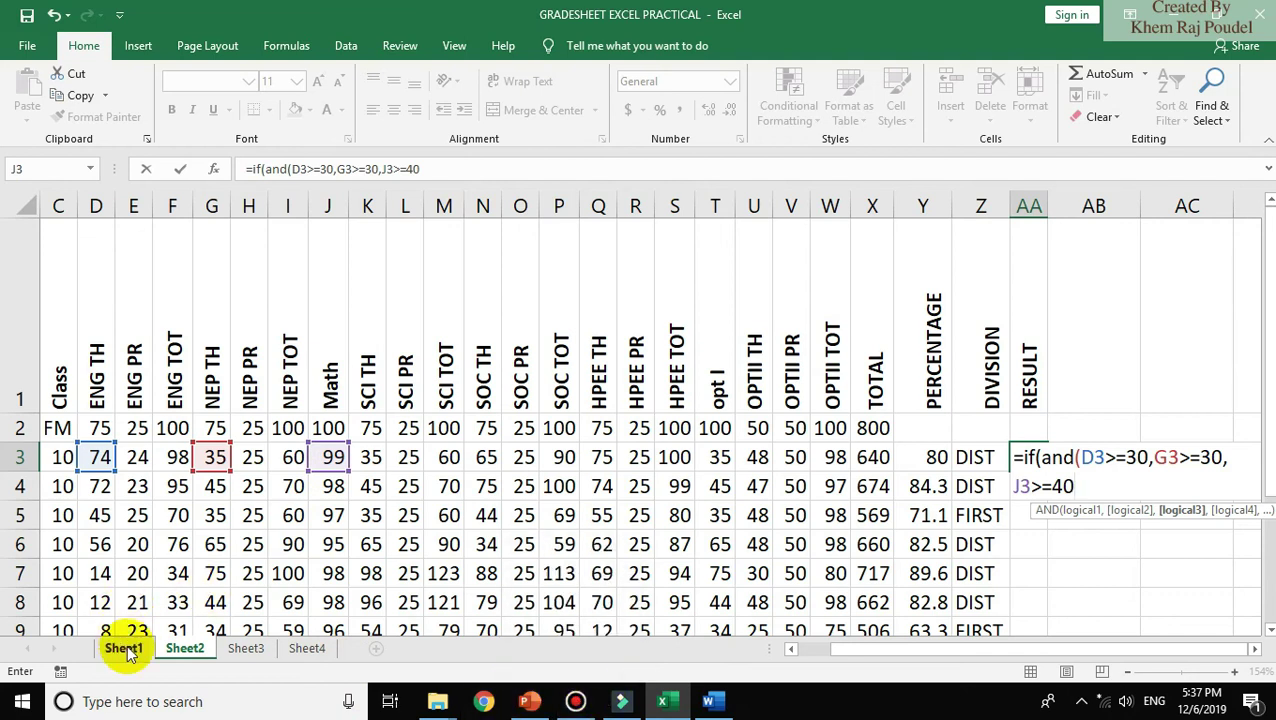
left_click(123, 650)
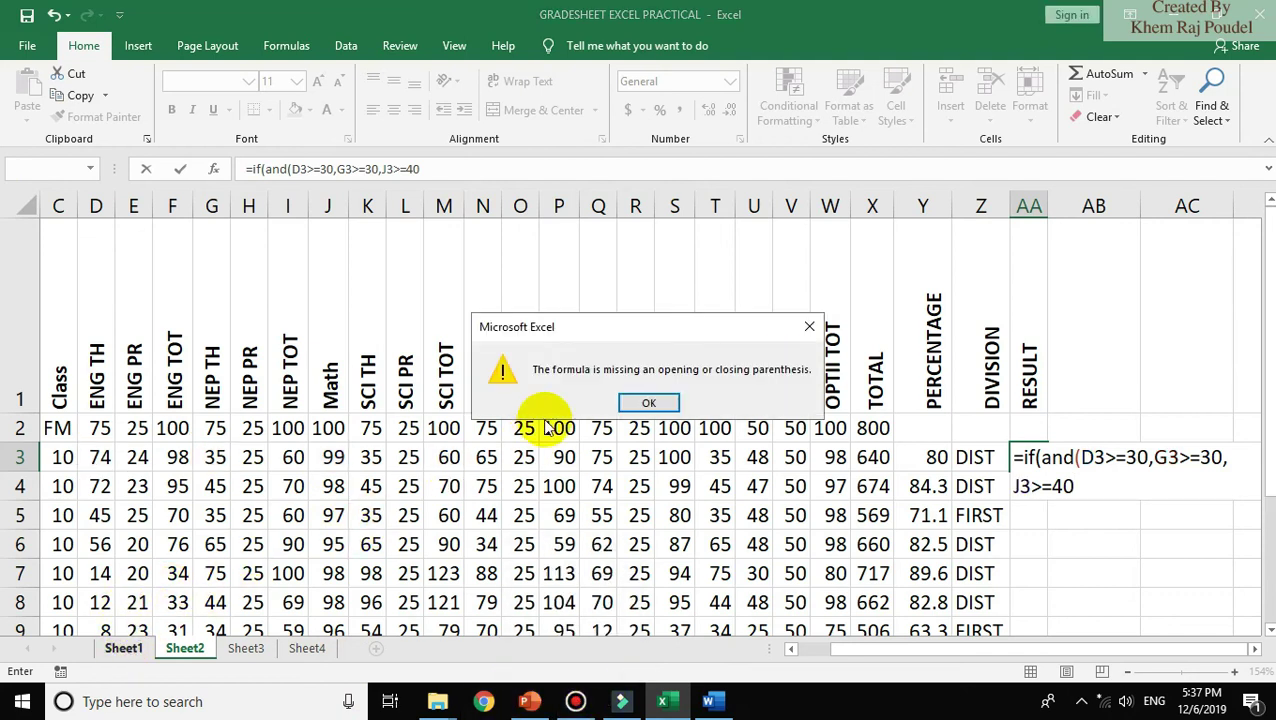
left_click(648, 402)
key("BackSpace")
key("BackSpace")
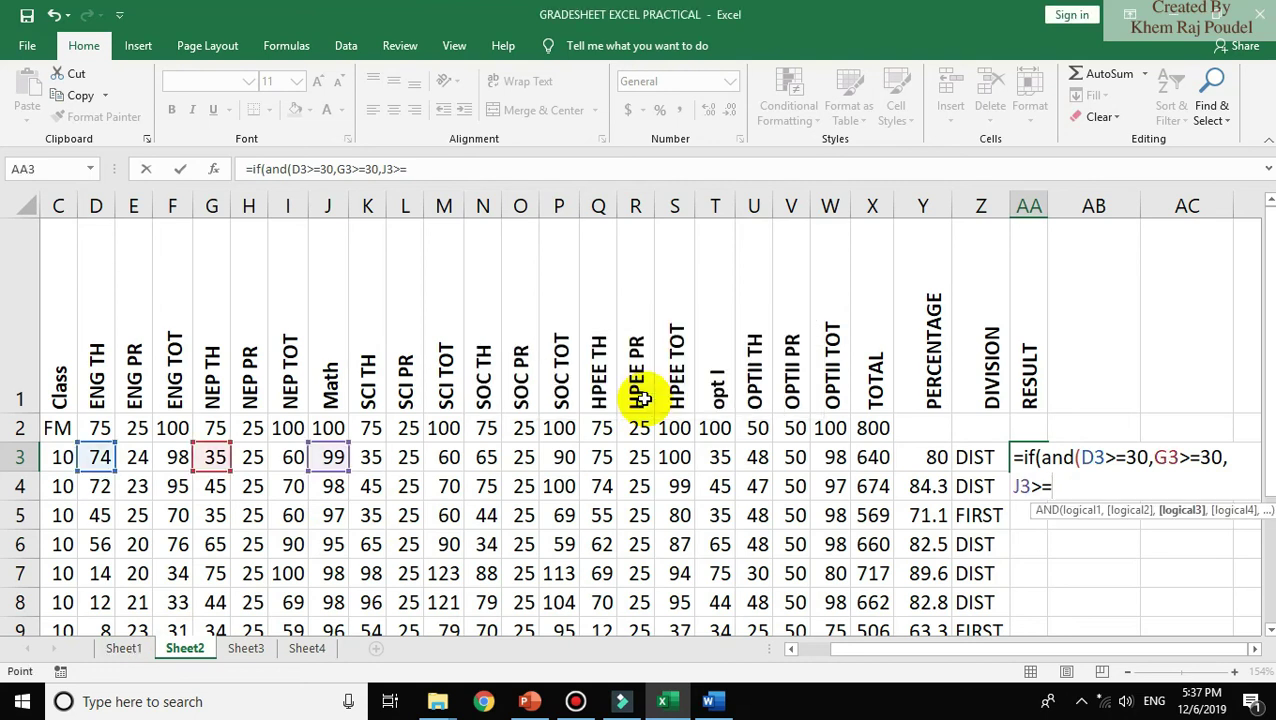
key("Return")
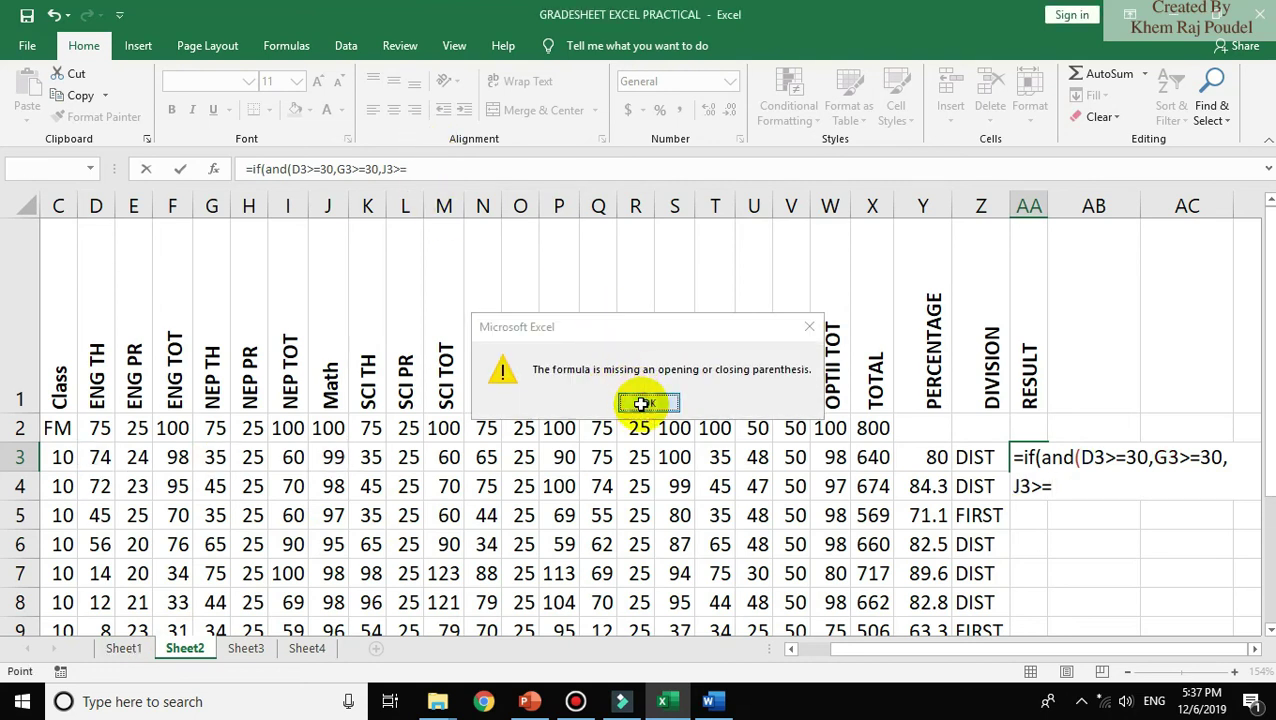
left_click(646, 402)
left_click(457, 168)
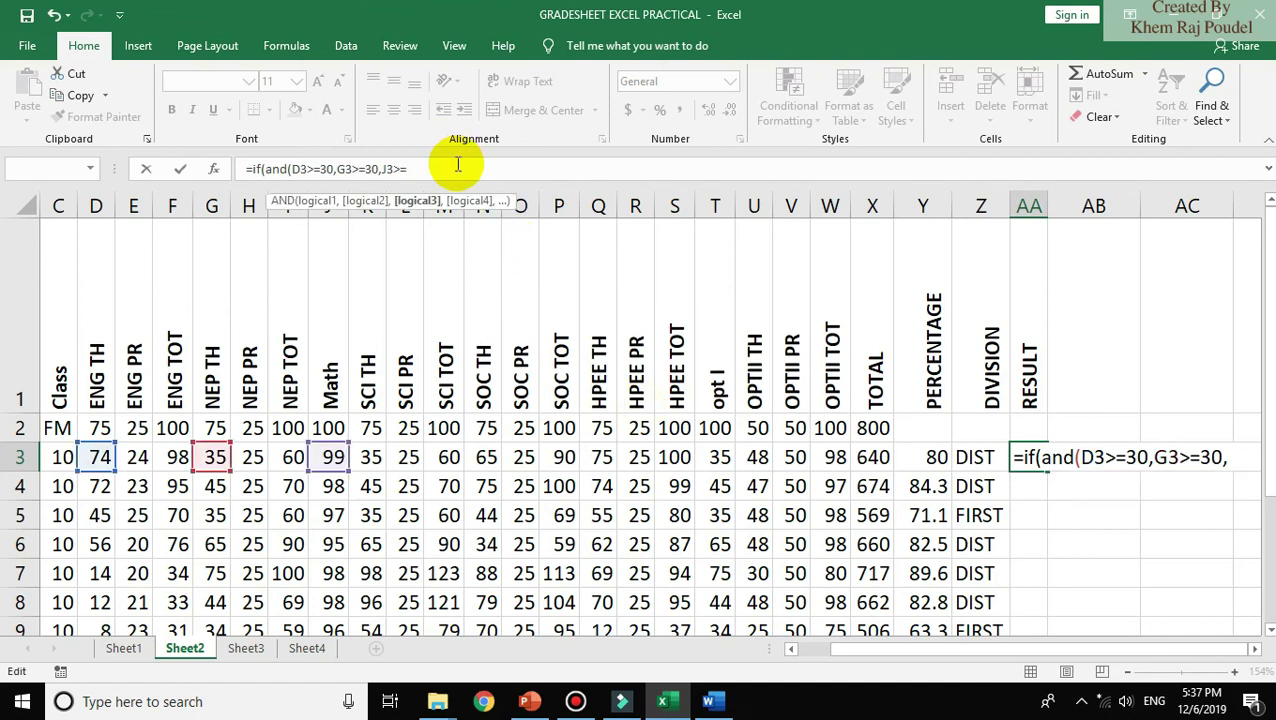
key("BackSpace")
key("BackSpace")
key("BackSpace")
key("BackSpace")
key("BackSpace")
key("BackSpace")
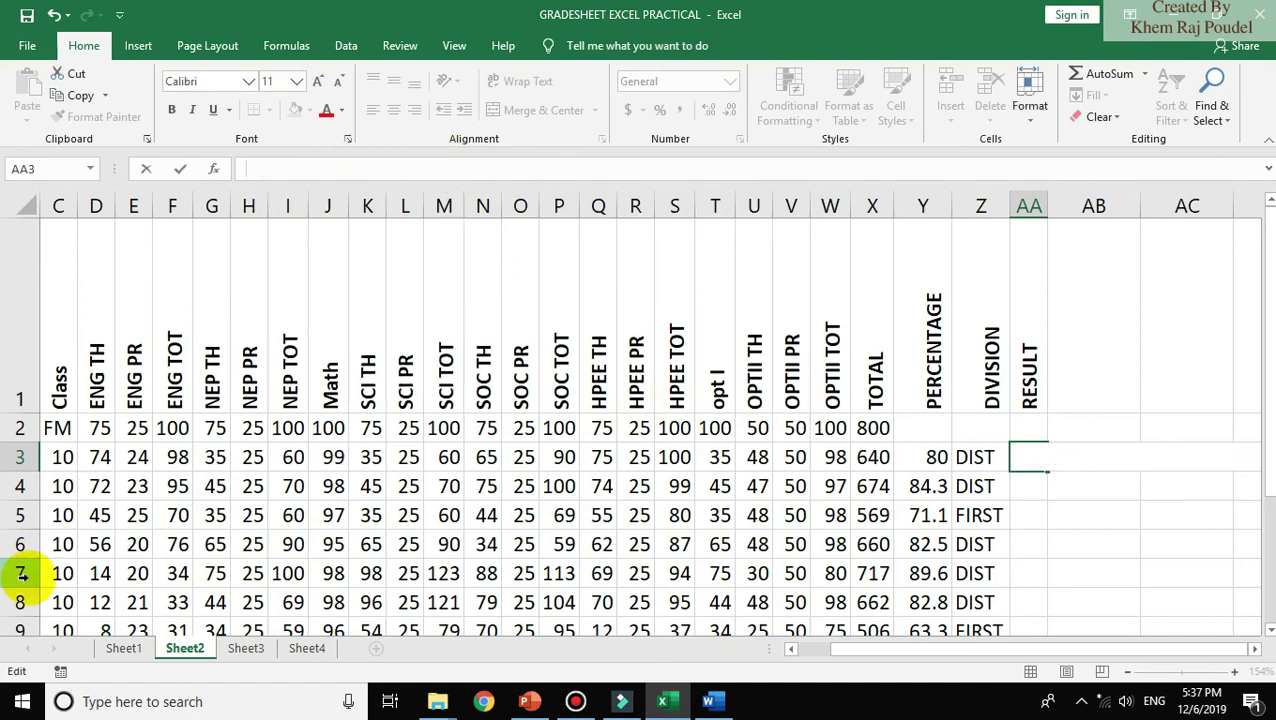
- Copy the PASS/FAIL formula text from Sheet1's RESULT cell AA4
left_click(137, 655)
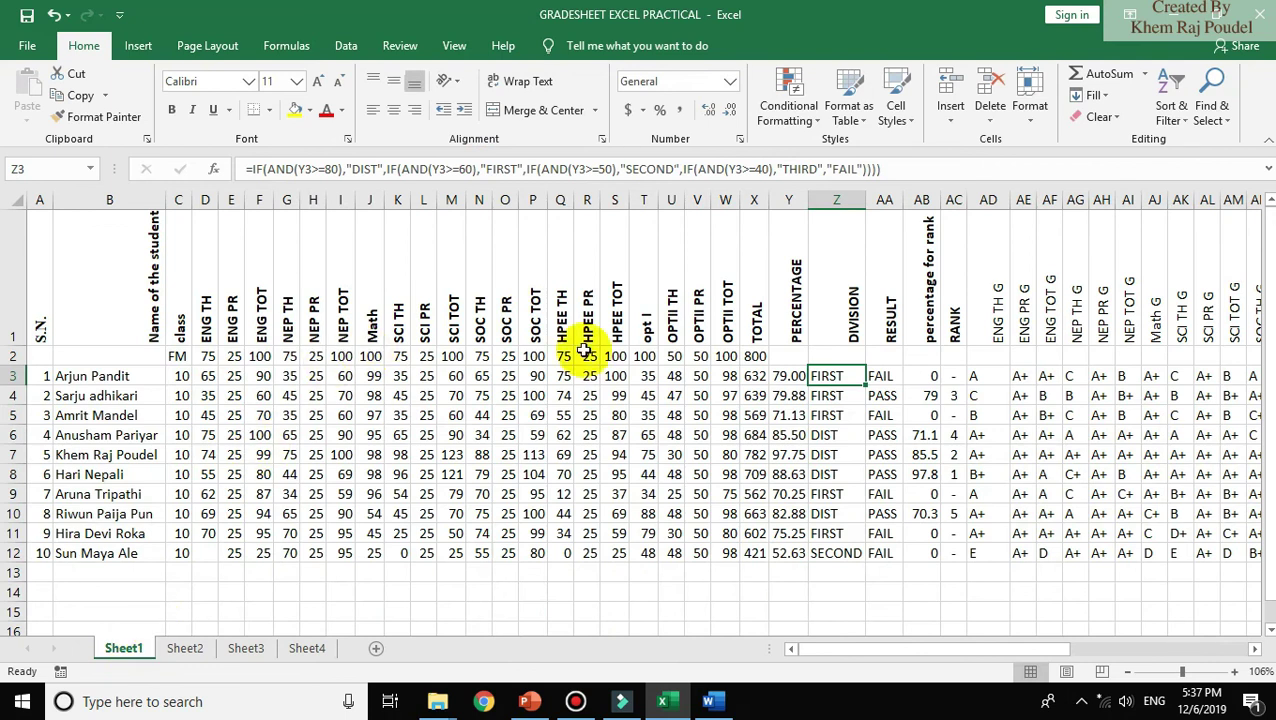
left_click(880, 375)
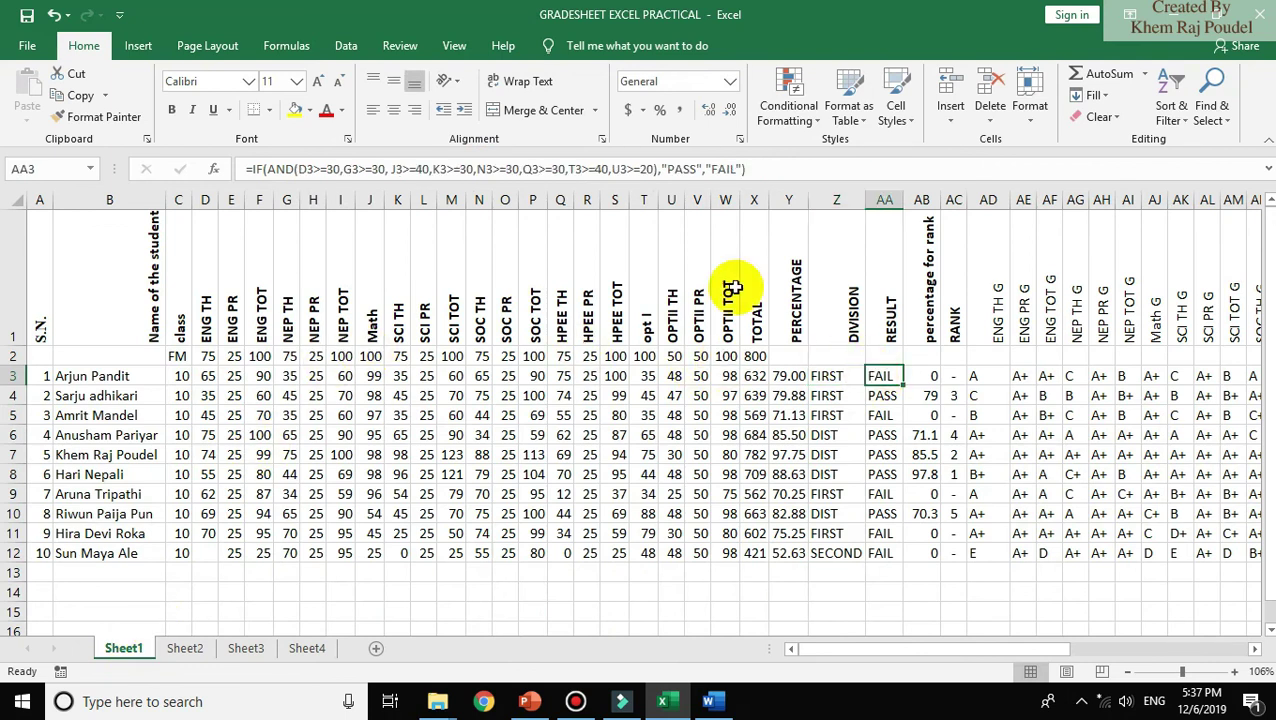
triple_click(763, 164)
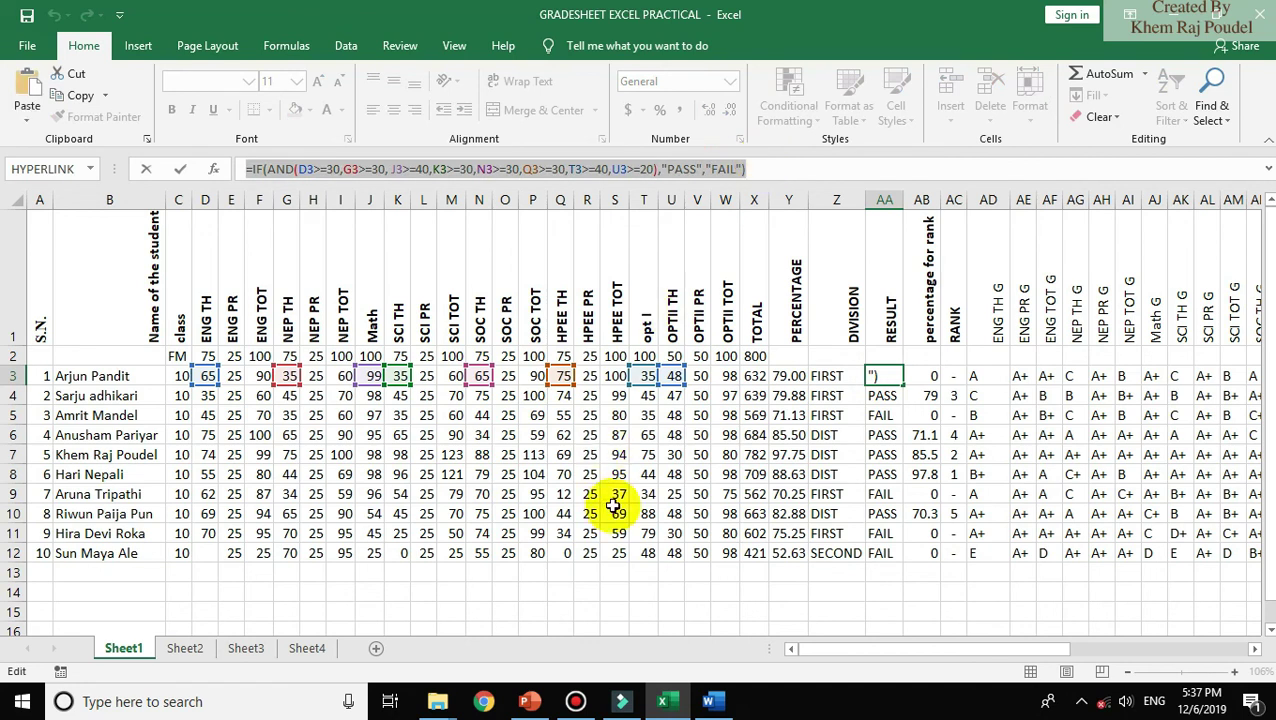
left_click(320, 592)
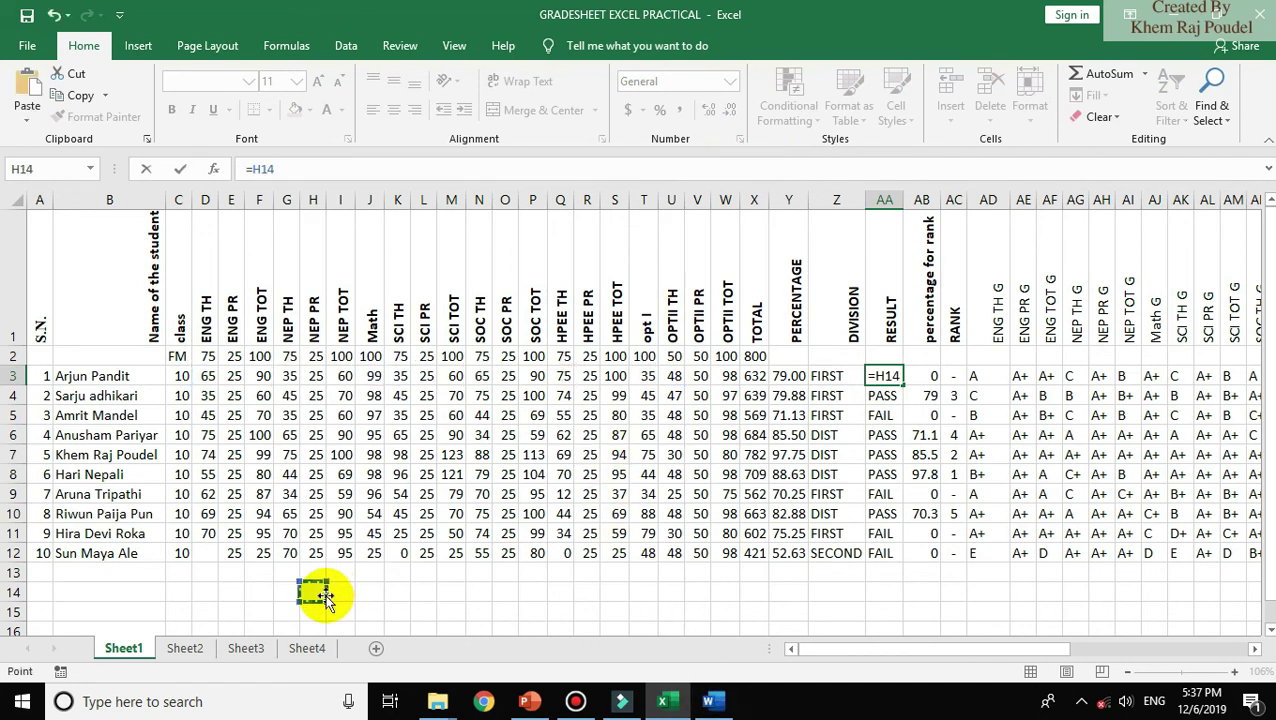
- On Sheet2, remove the stray sheet prefix from AA3's formula and commit it
left_click(193, 652)
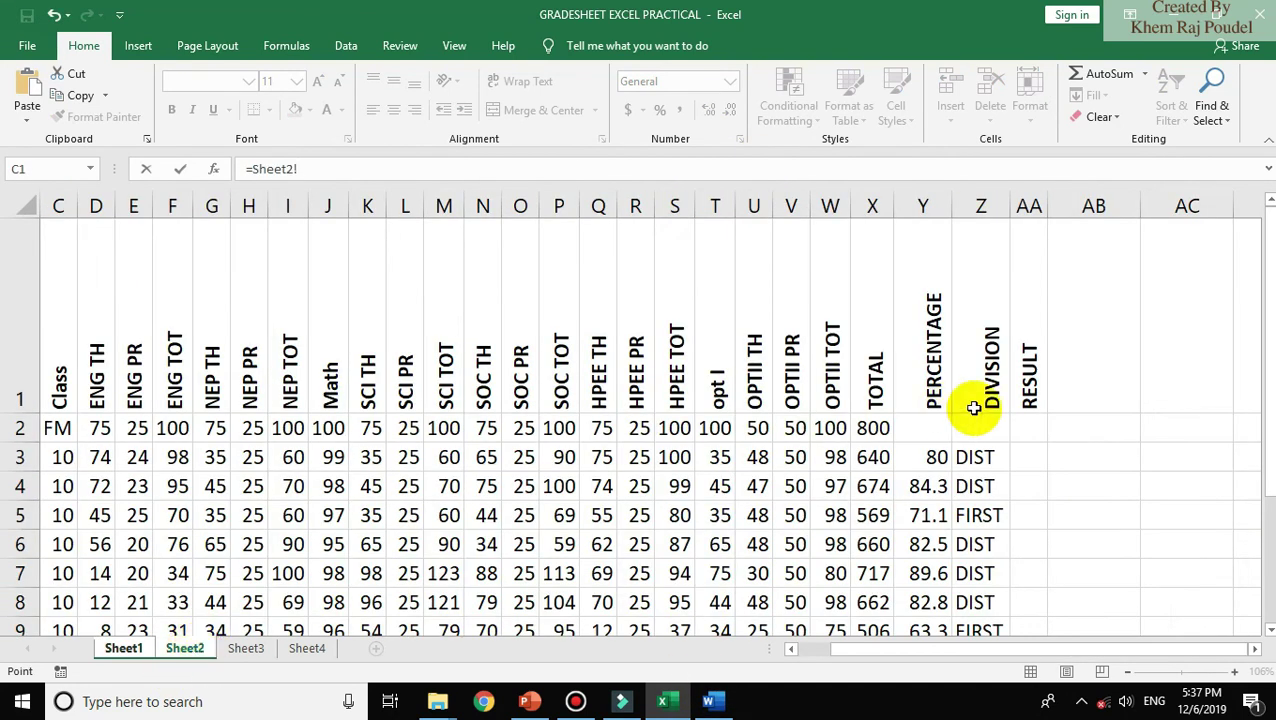
left_click(1033, 452)
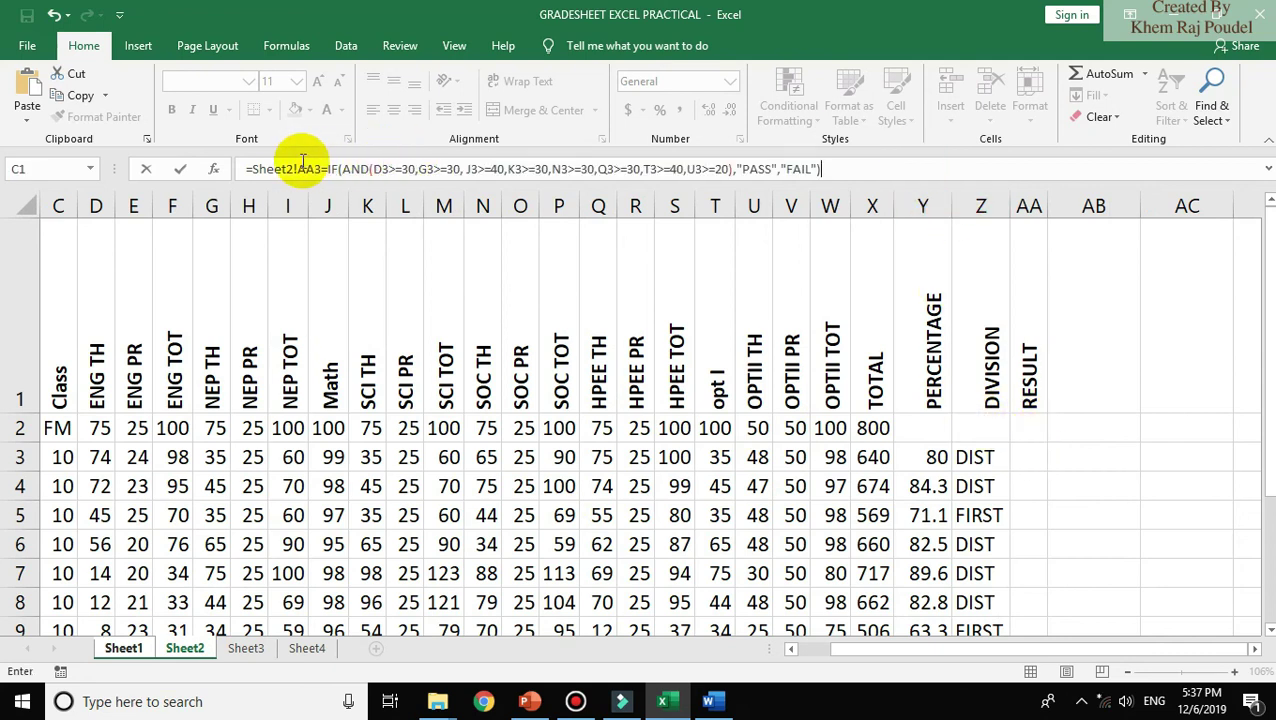
left_click(299, 169)
key("BackSpace")
key("BackSpace")
key("BackSpace")
key("BackSpace")
key("BackSpace")
key("BackSpace")
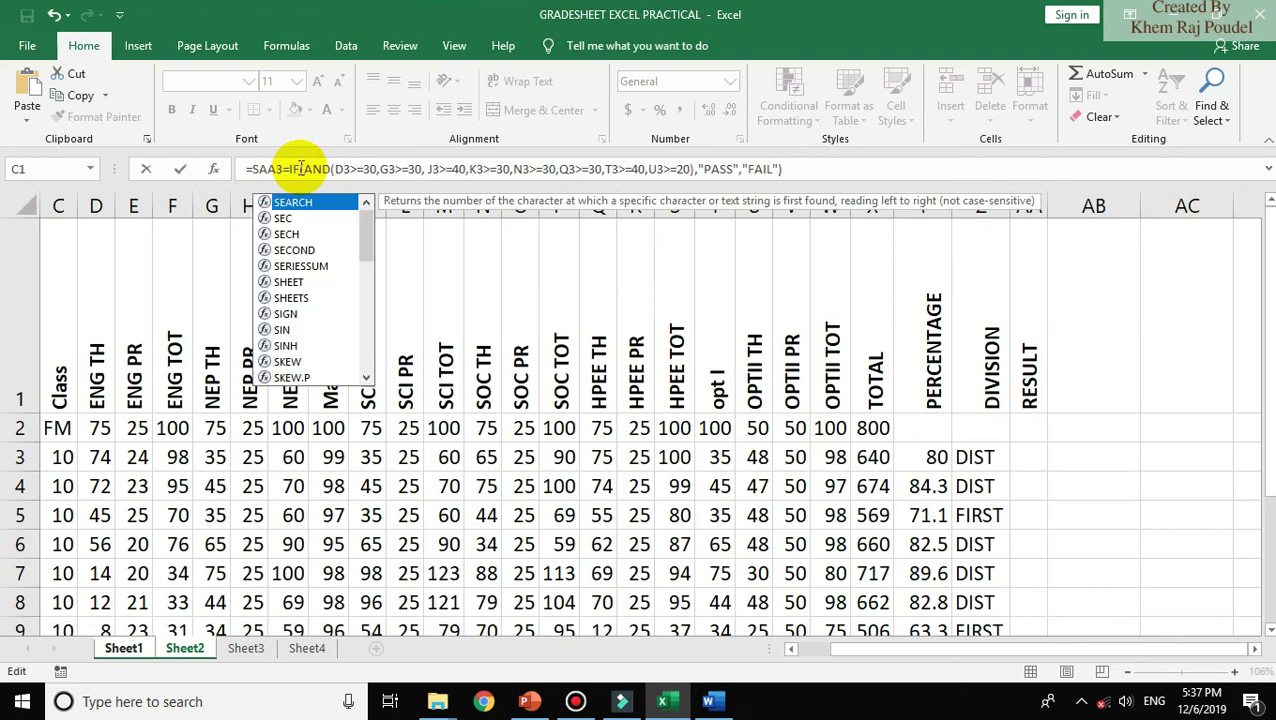
key("BackSpace")
key("Delete")
key("Delete")
key("Delete")
key("Delete")
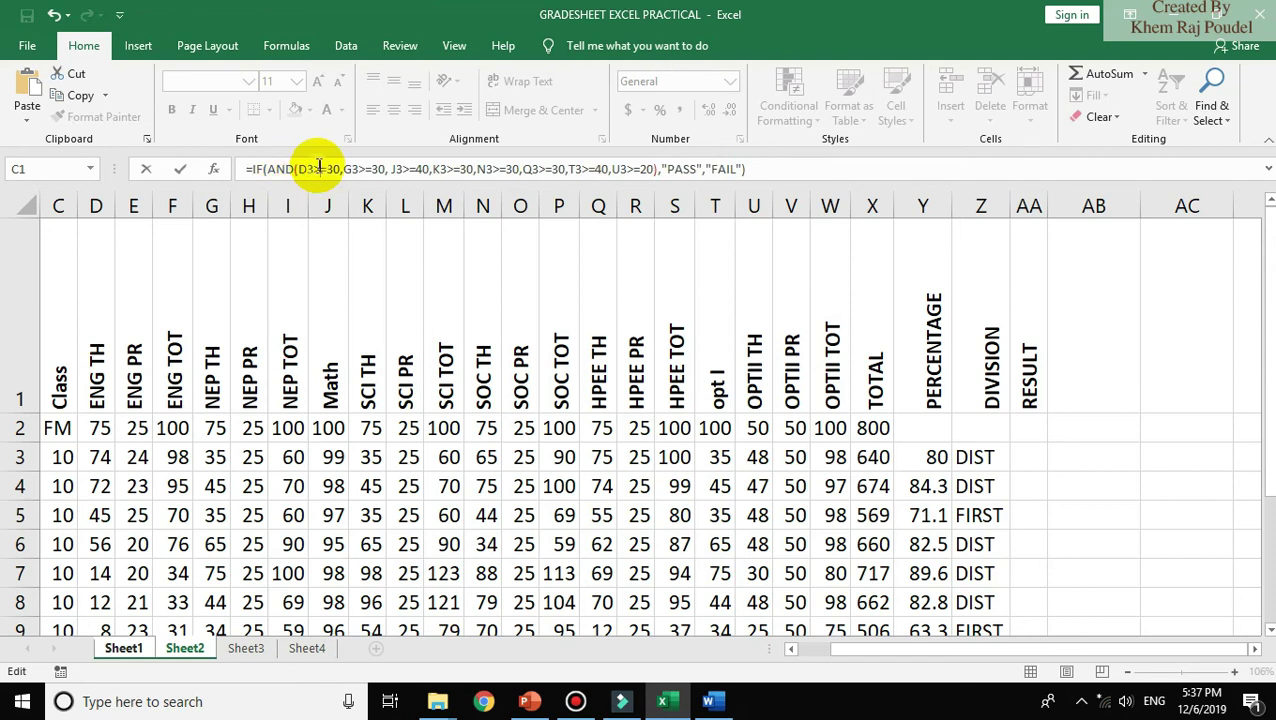
left_click(320, 168)
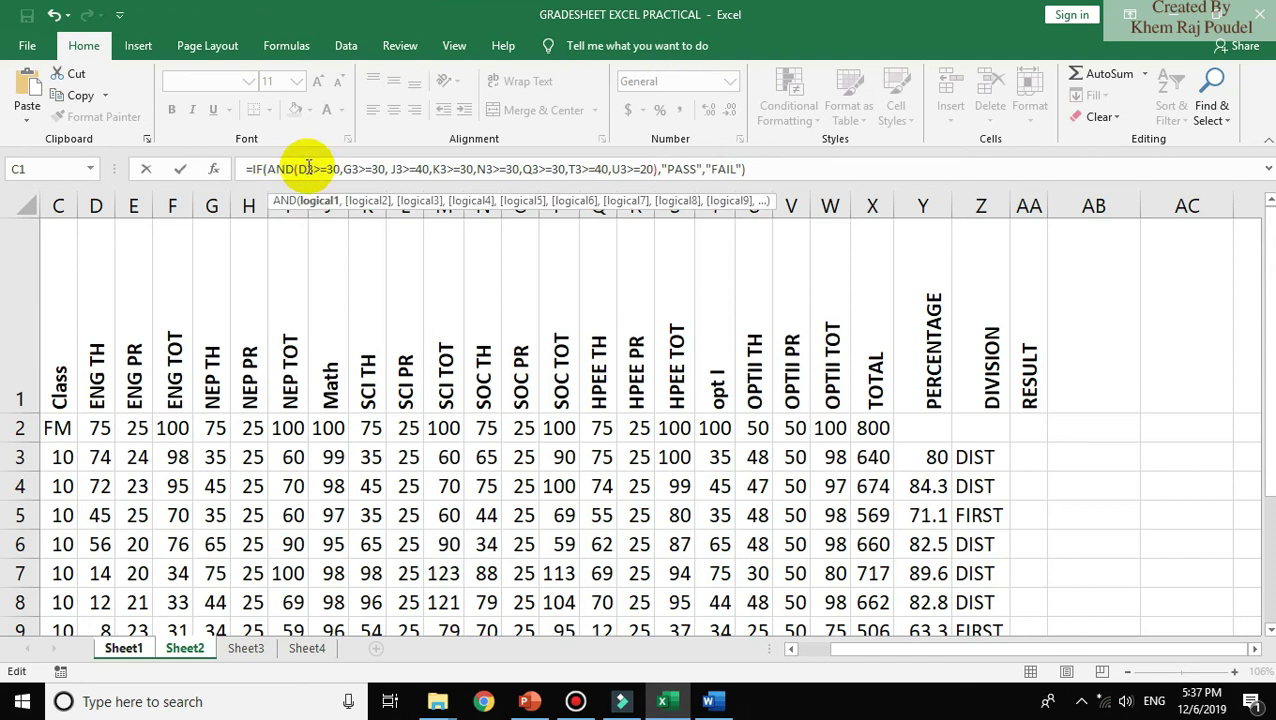
left_click(752, 170)
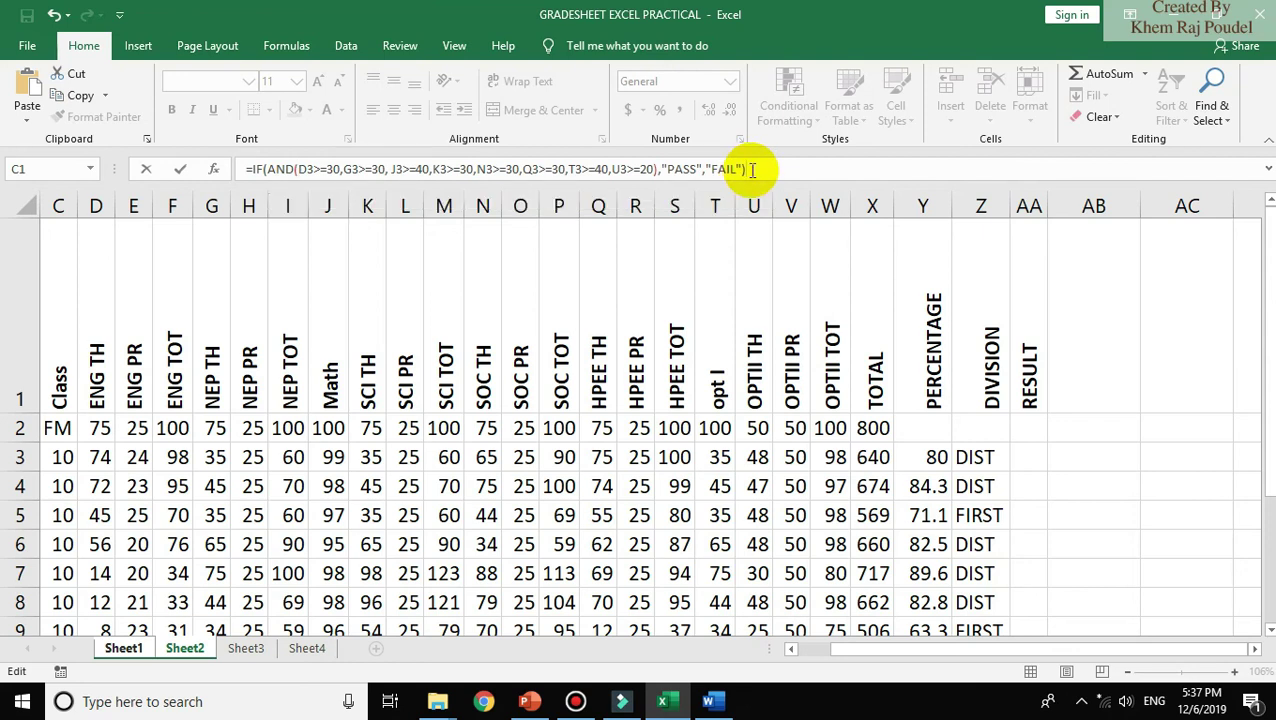
key("Return")
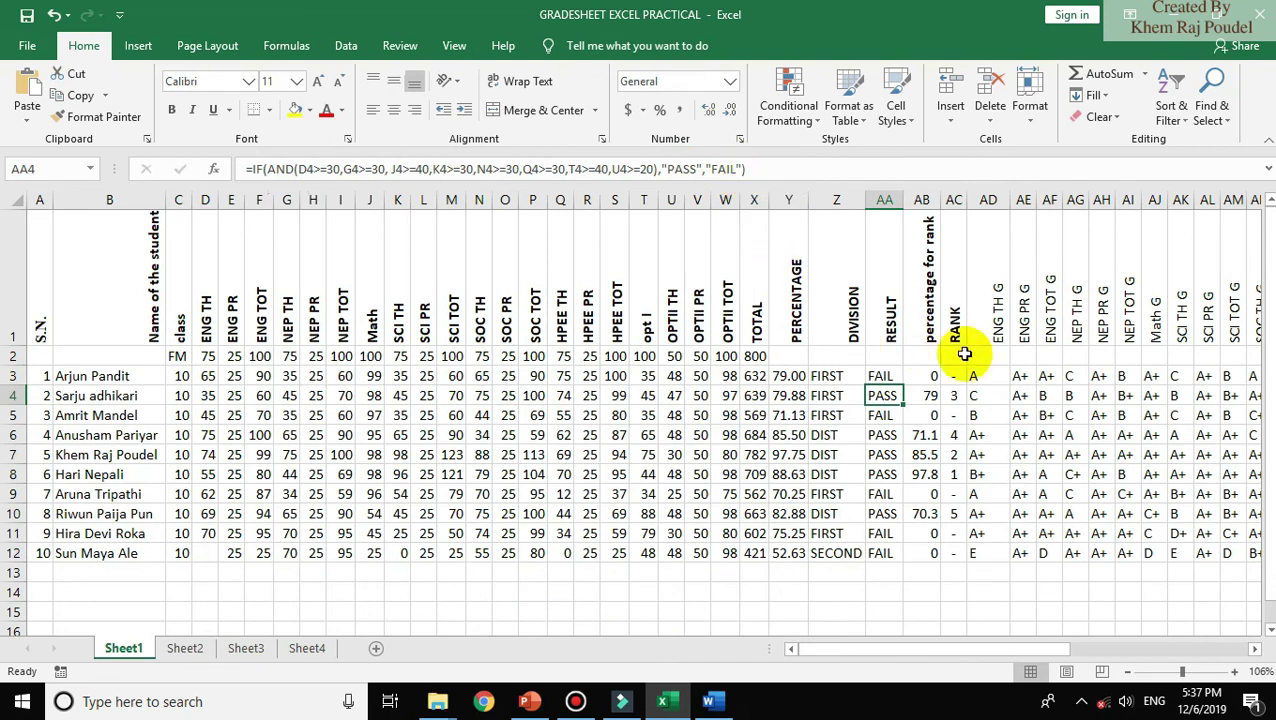
- Reselect AA4's formula text and cancel the edit, keeping the original formula
left_click(758, 170)
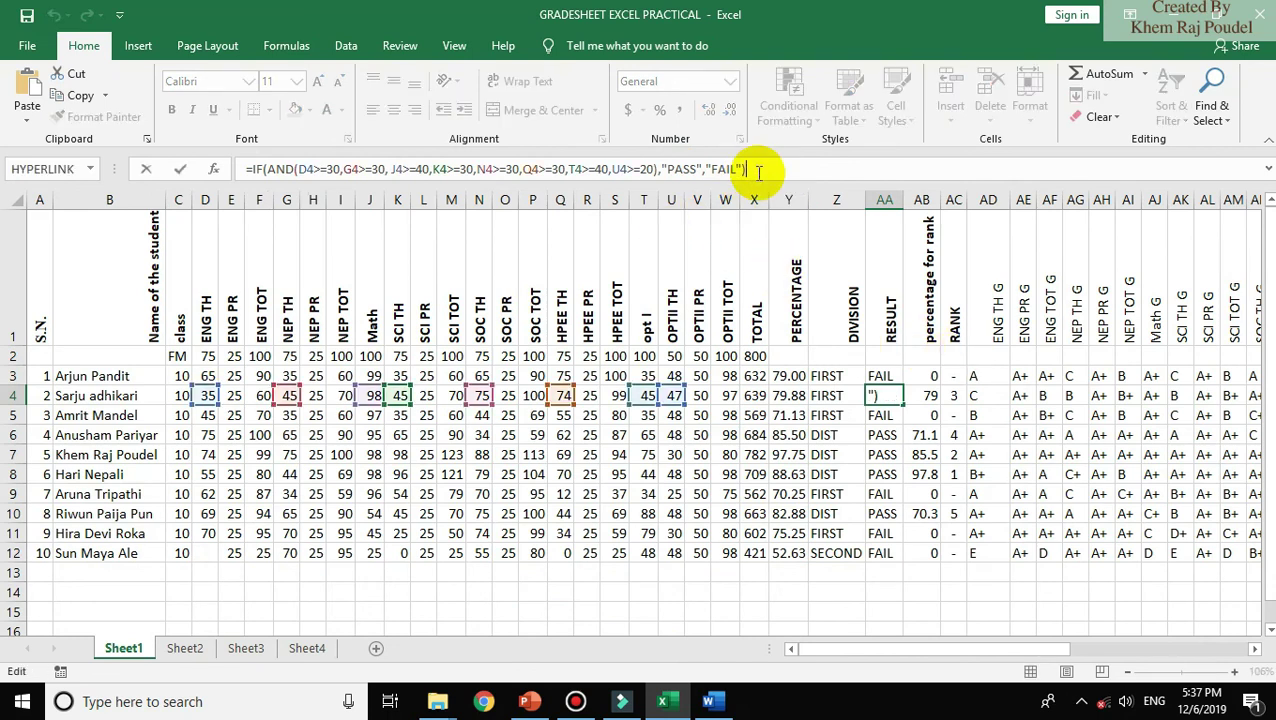
triple_click(757, 171)
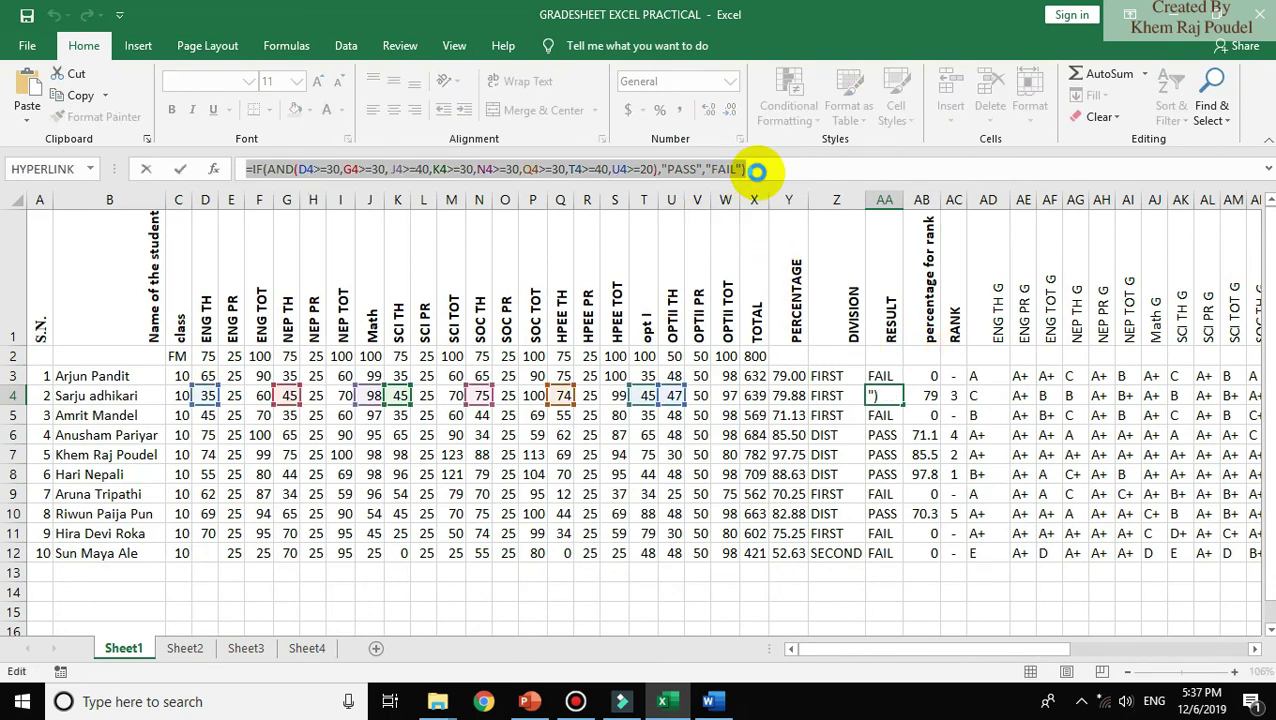
type("=")
left_click(843, 512)
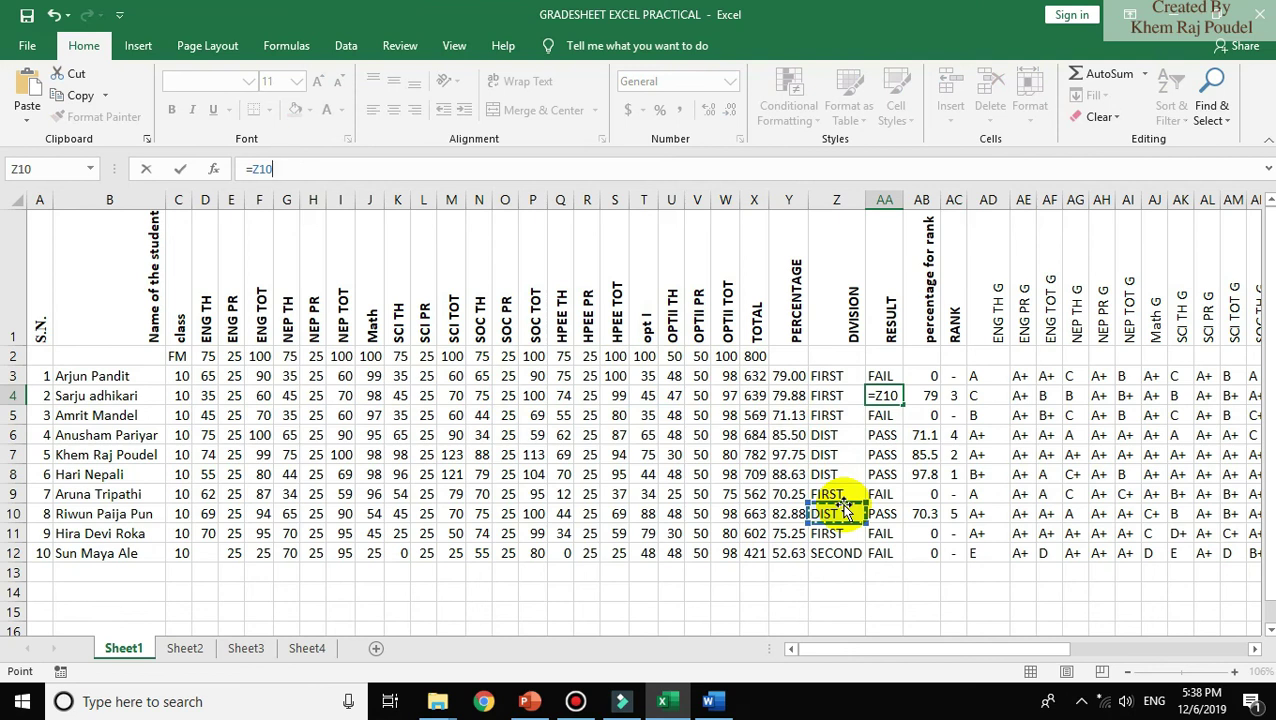
key("Escape")
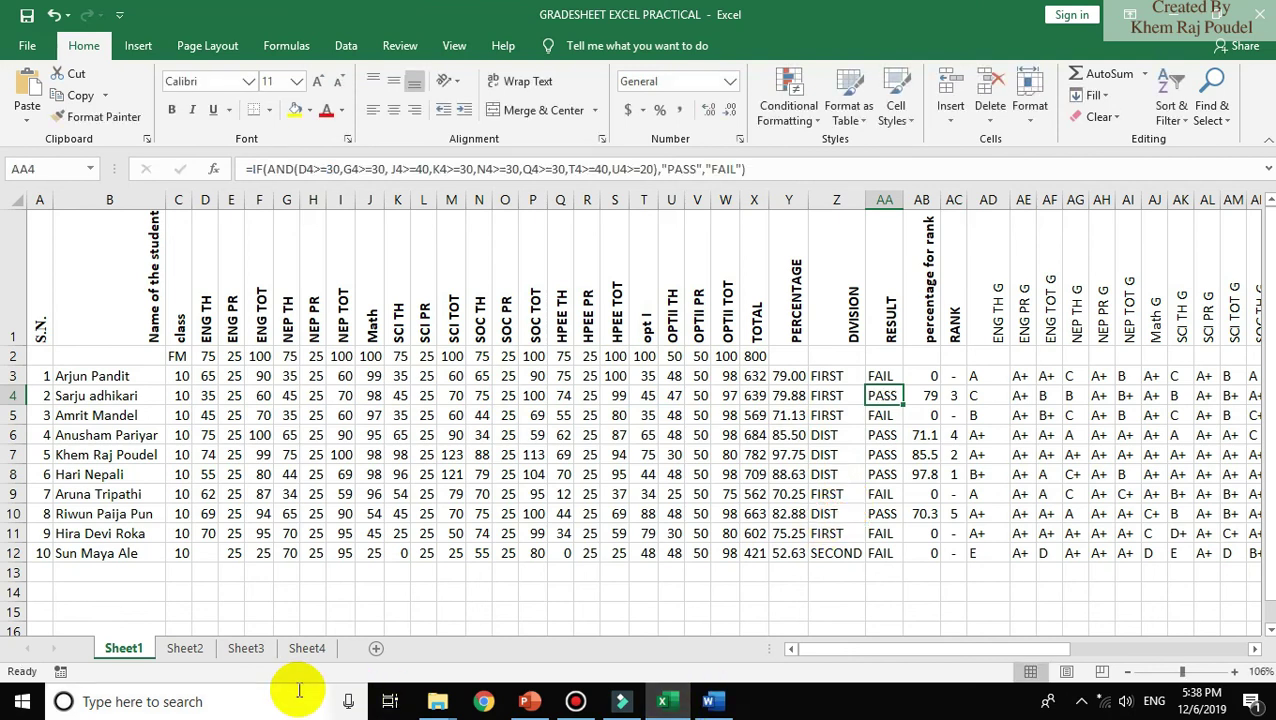
- Paste the PASS/FAIL formula into Sheet2's AA3 so it shows PASS, and autofit column AA
left_click(181, 646)
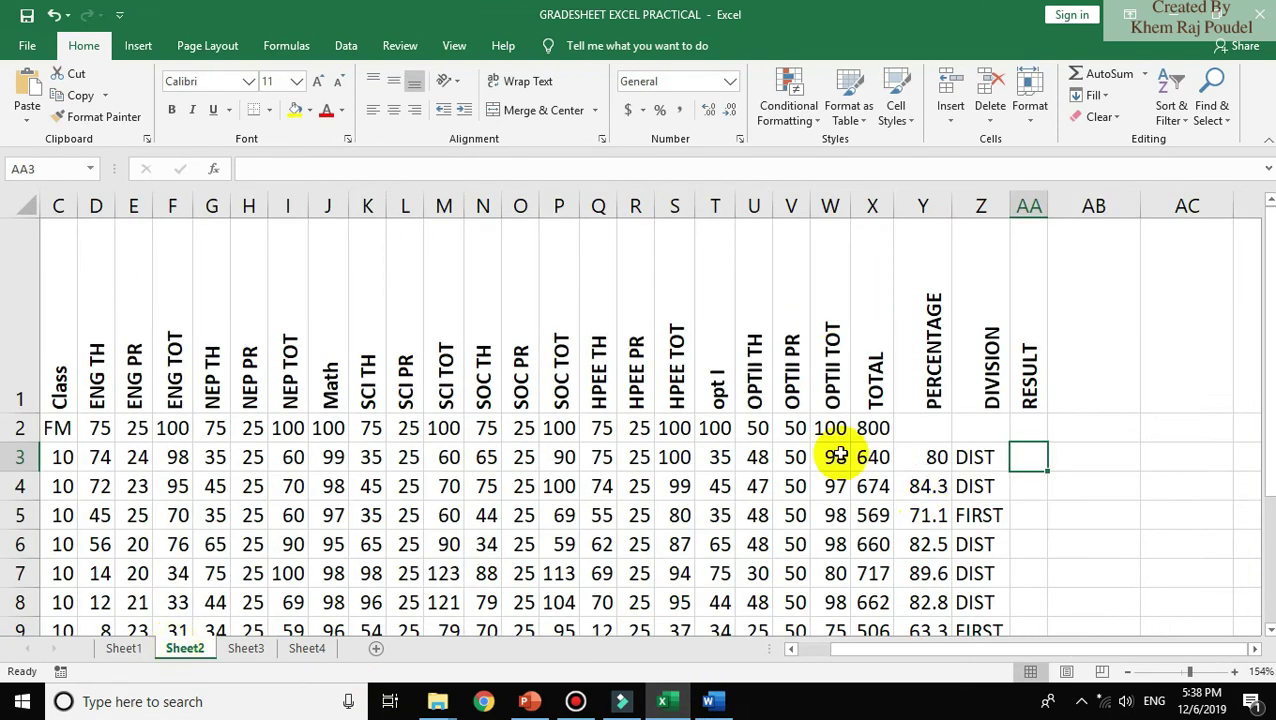
left_click(391, 170)
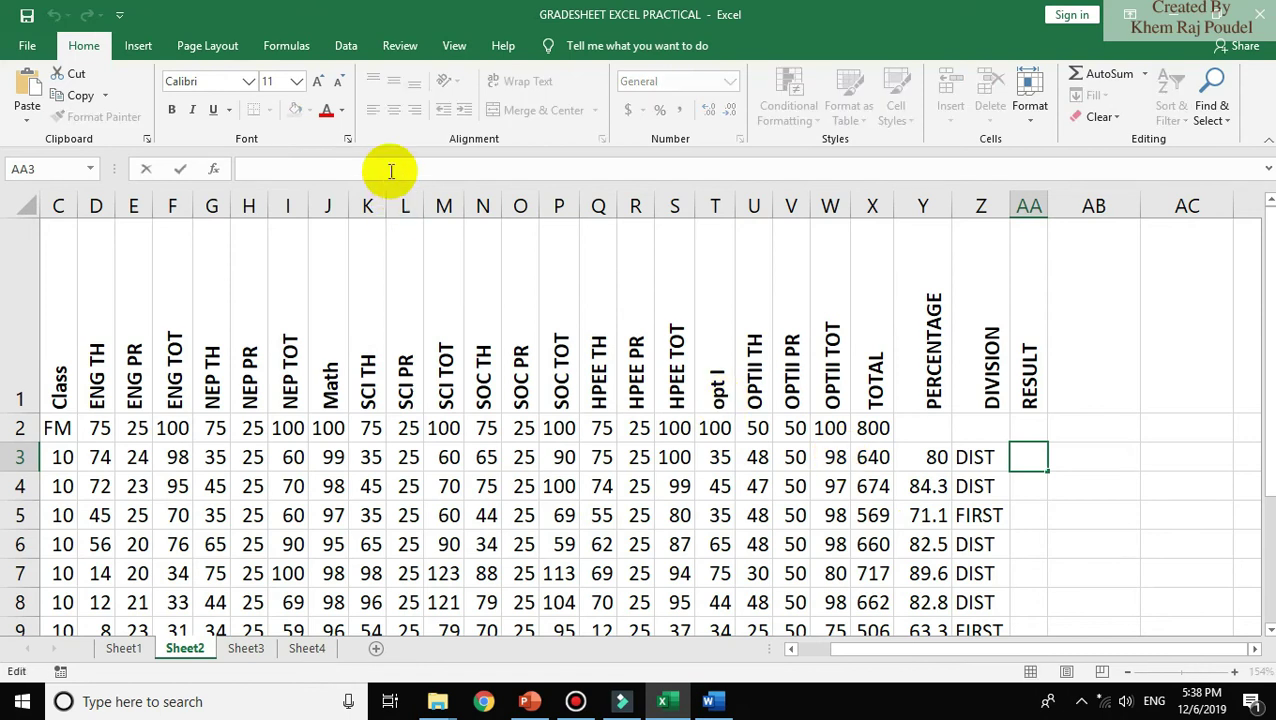
key("ctrl+v")
key("Return")
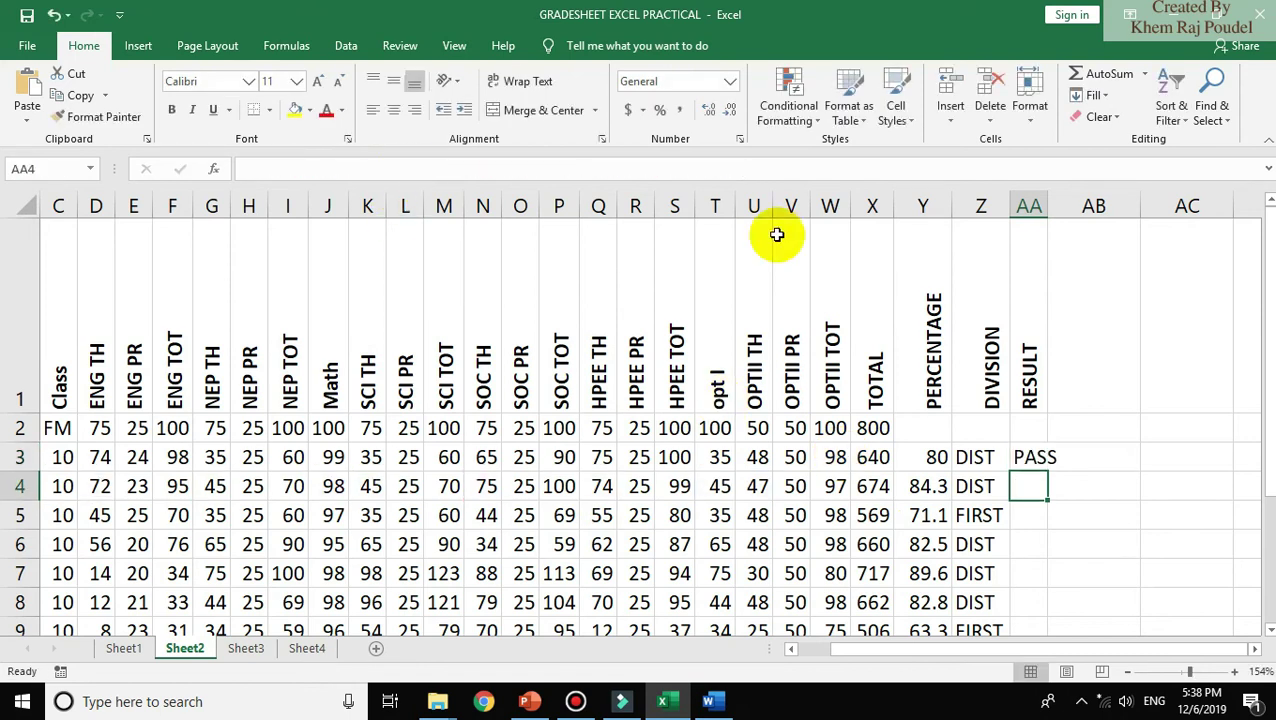
double_click(1049, 187)
- Review AA3's IF(AND(...),"PASS","FAIL") conditions and commit the formula so it shows PASS
left_click(1045, 455)
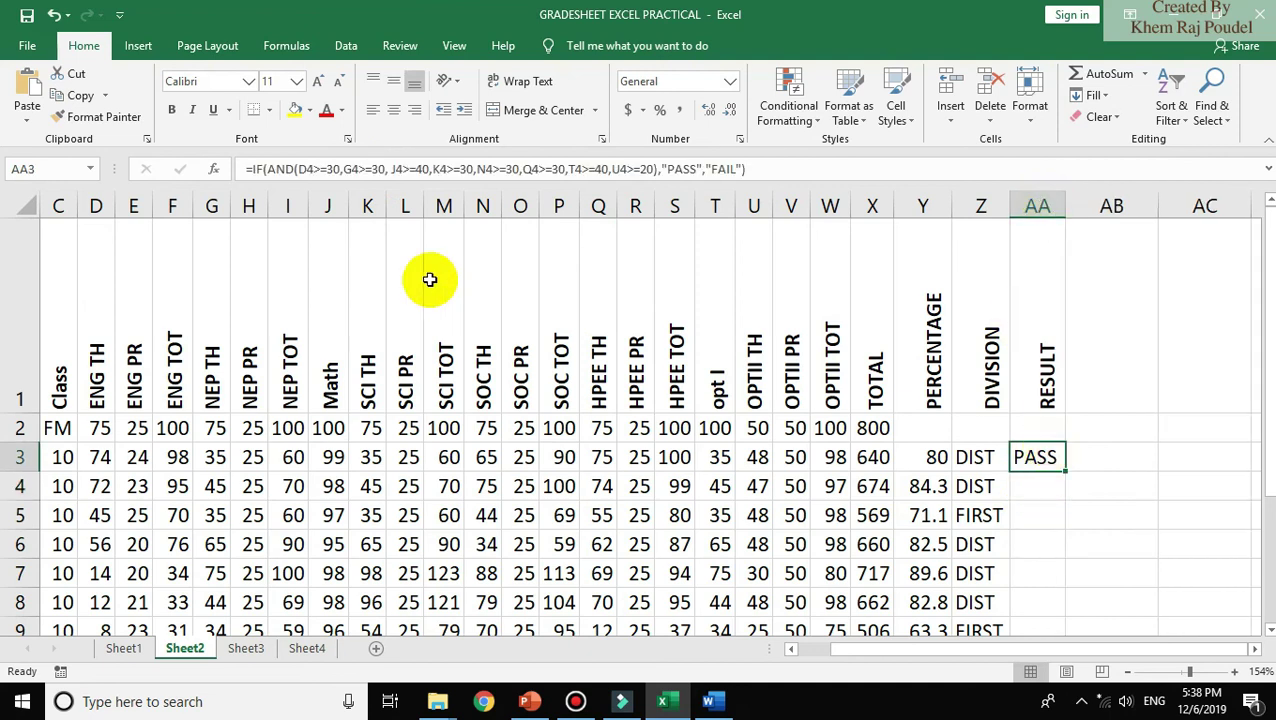
left_click(335, 170)
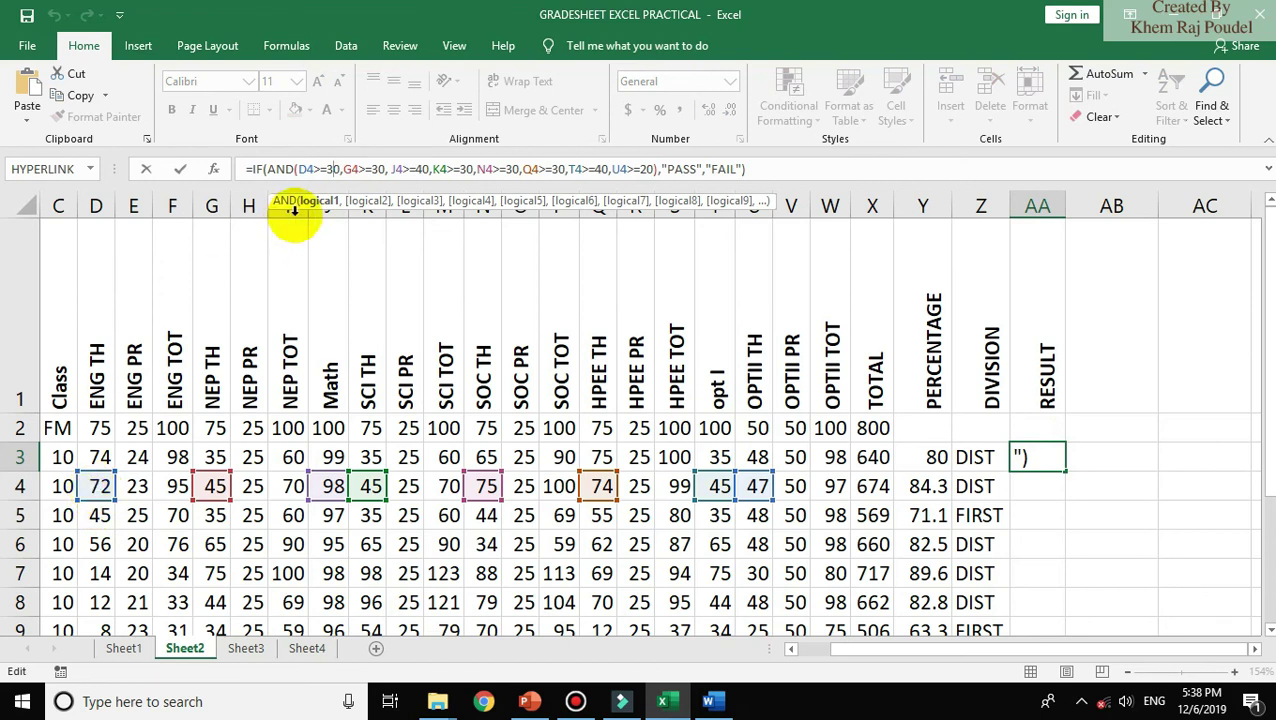
left_click(337, 169)
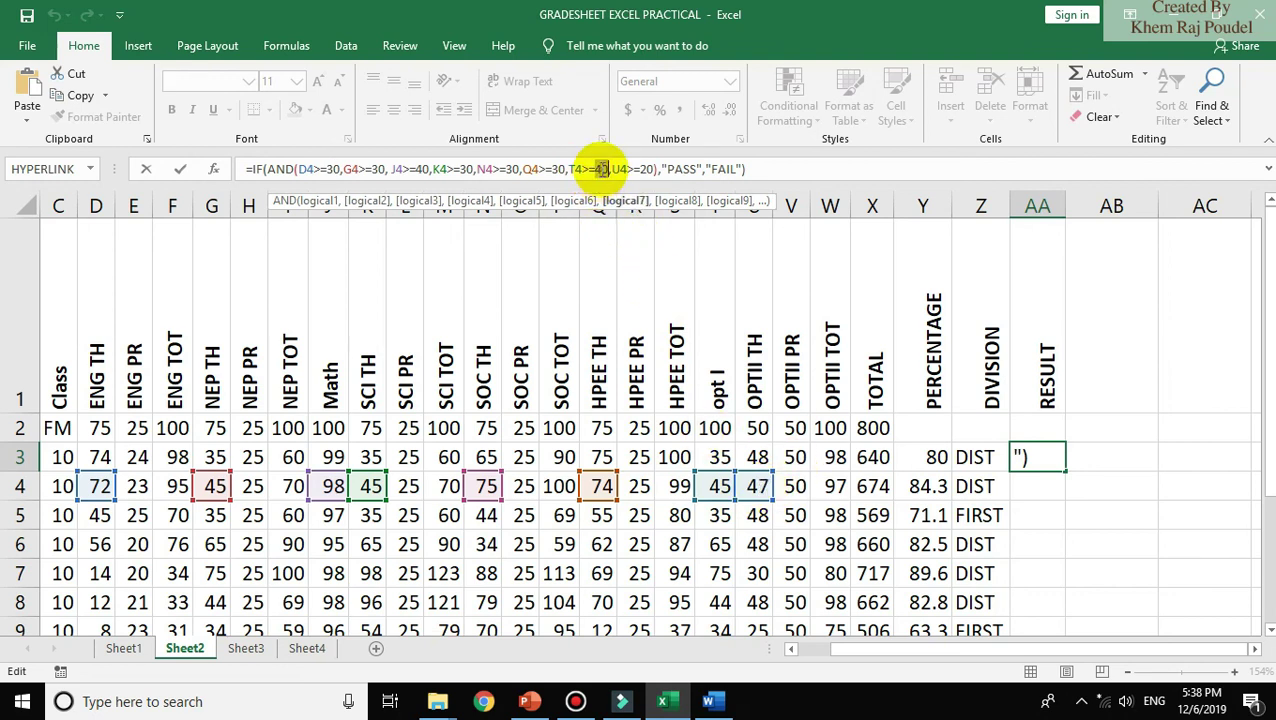
left_click(641, 168)
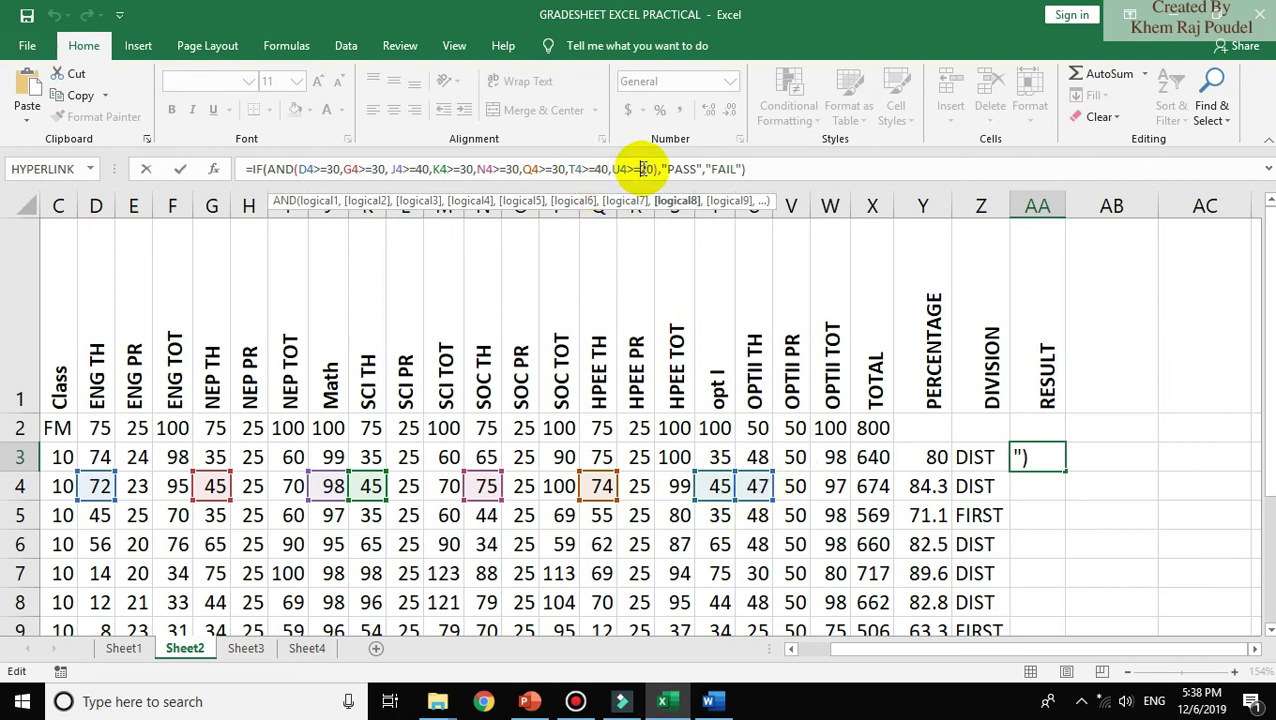
left_click(755, 172)
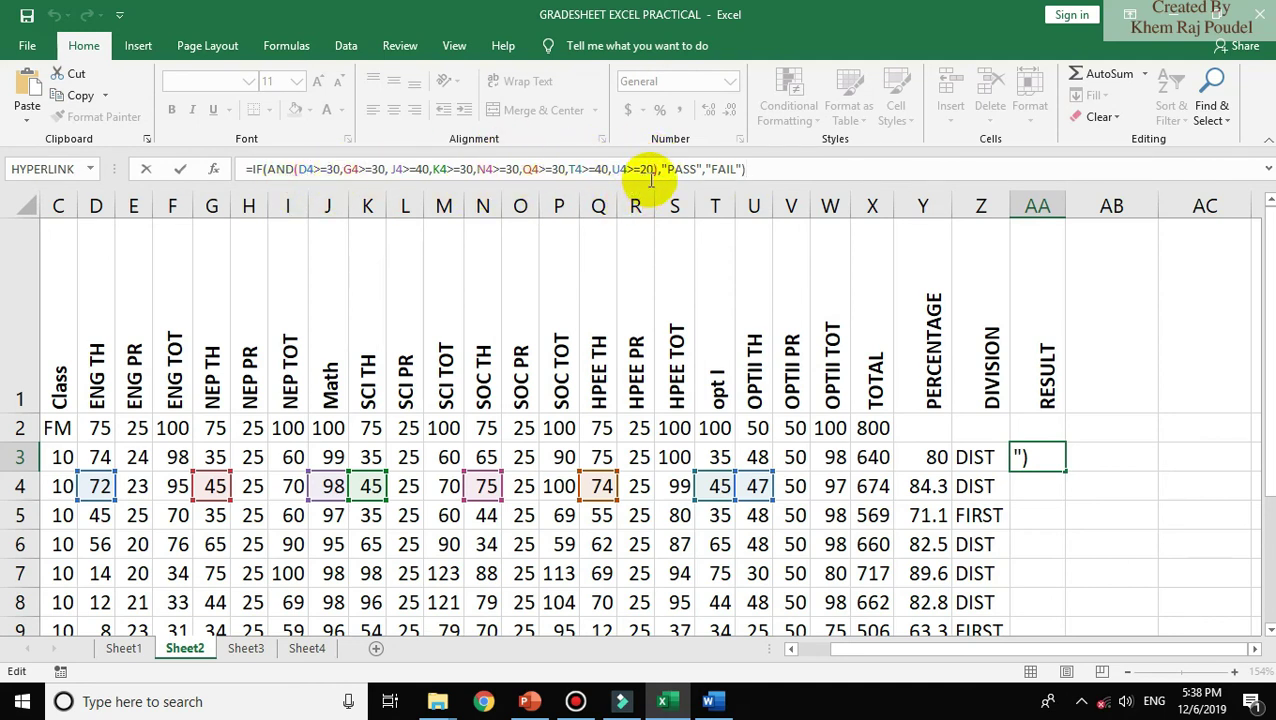
key("Return")
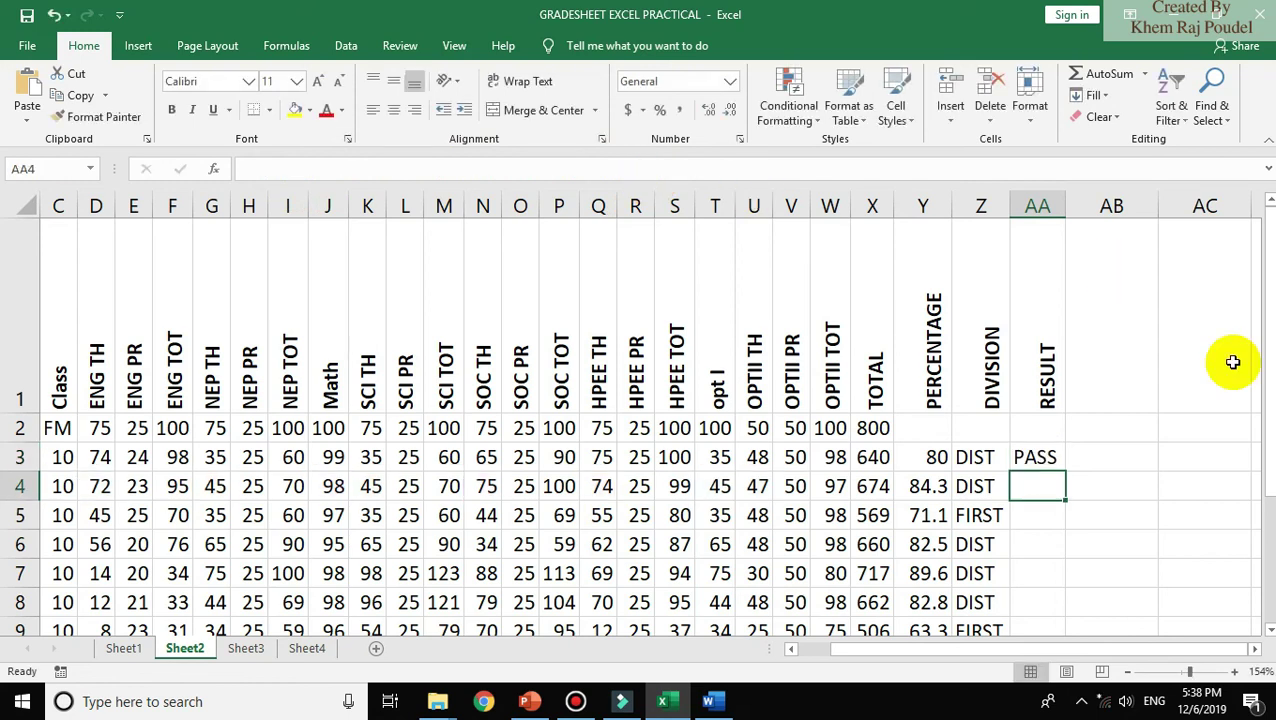
- Copy AA3's pass/fail formula down the RESULT column and check the results
left_click(1025, 456)
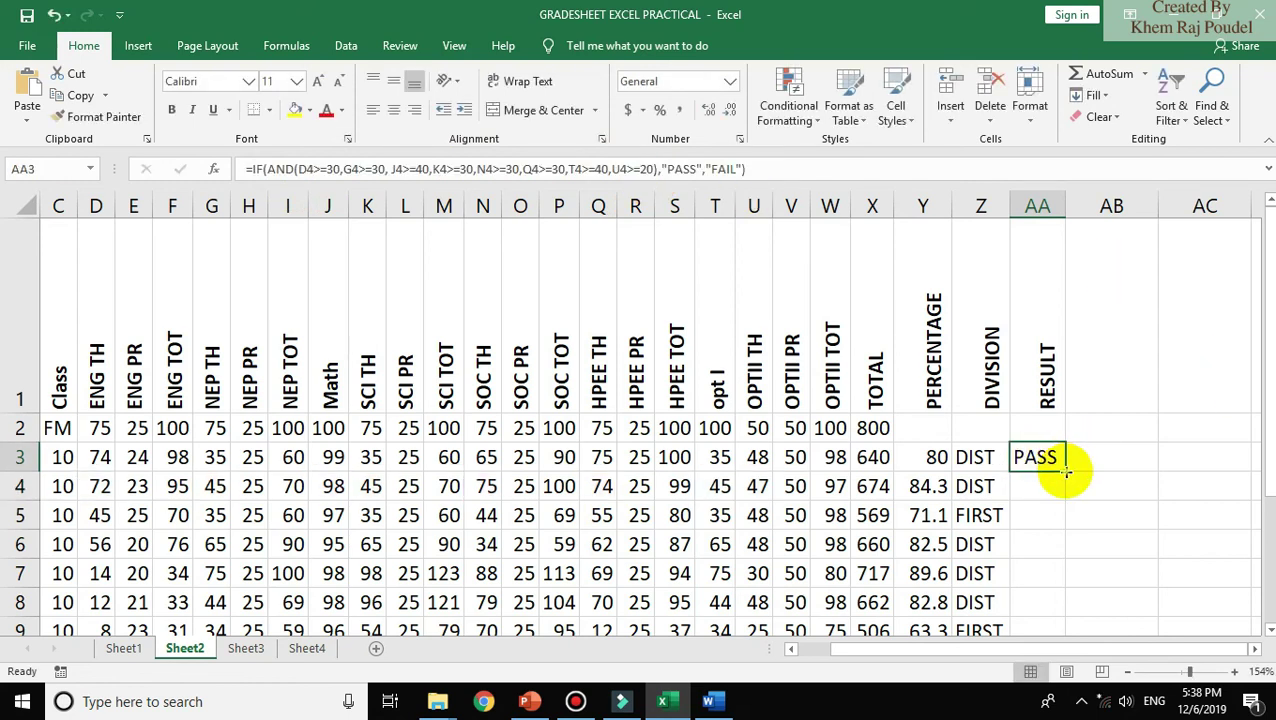
double_click(1065, 471)
key("Down")
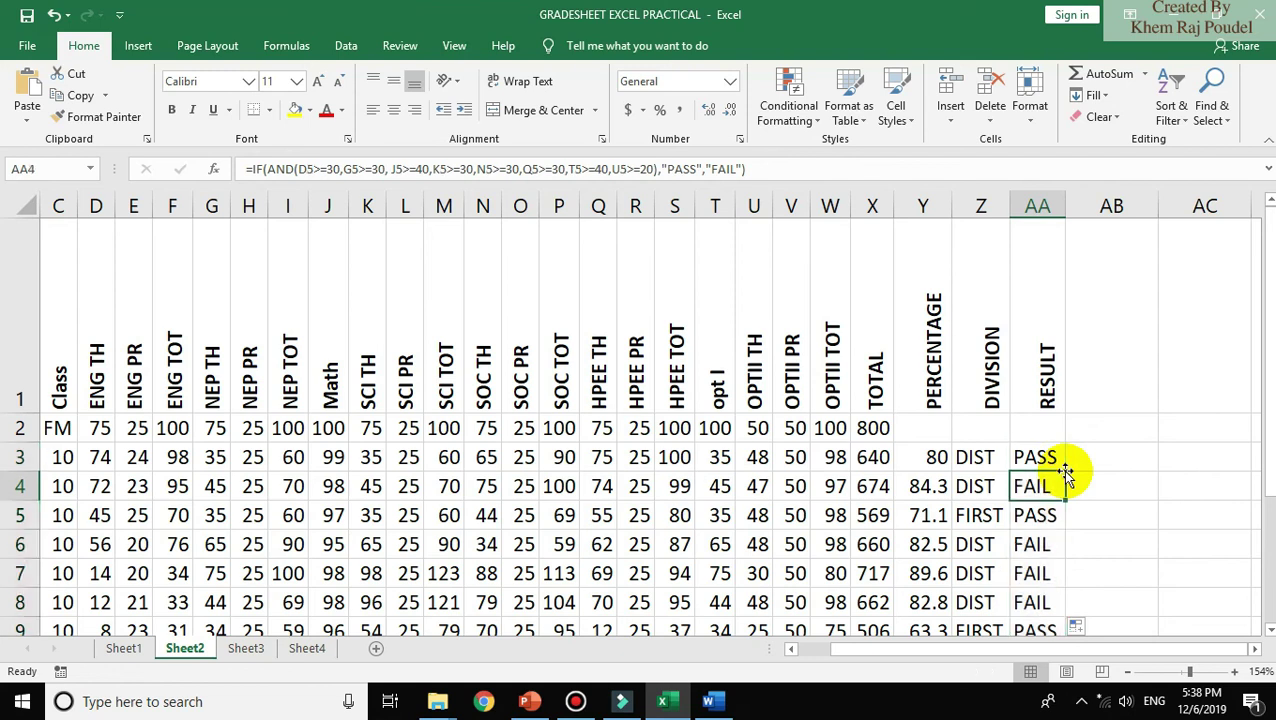
key("Down")
key("Down")
key("Down")
key("Down")
key("Down")
key("Down")
key("Down")
key("Up")
key("Up")
key("Up")
key("Up")
key("Up")
key("Up")
key("Up")
key("Up")
key("Up")
key("Up")
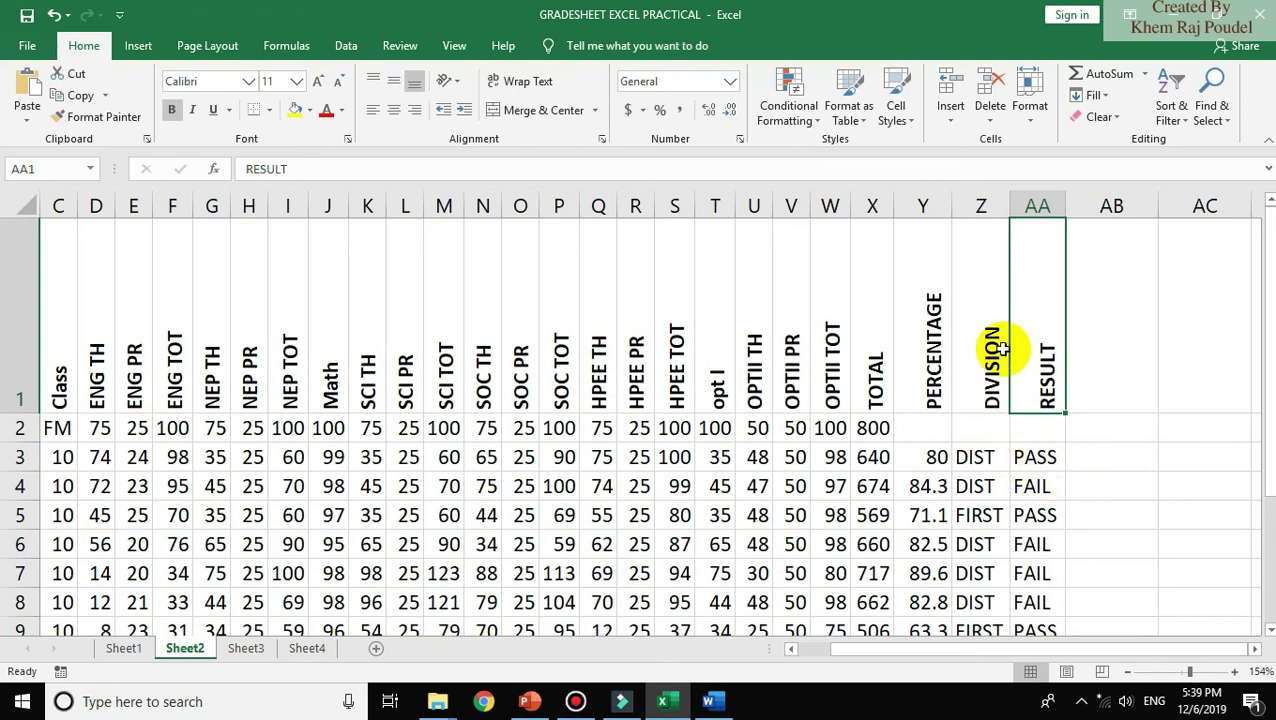
- Point out the PERCENTAGE, TOTAL, DIVISION and RESULT headers, then select empty header cell AB1
left_click(933, 348)
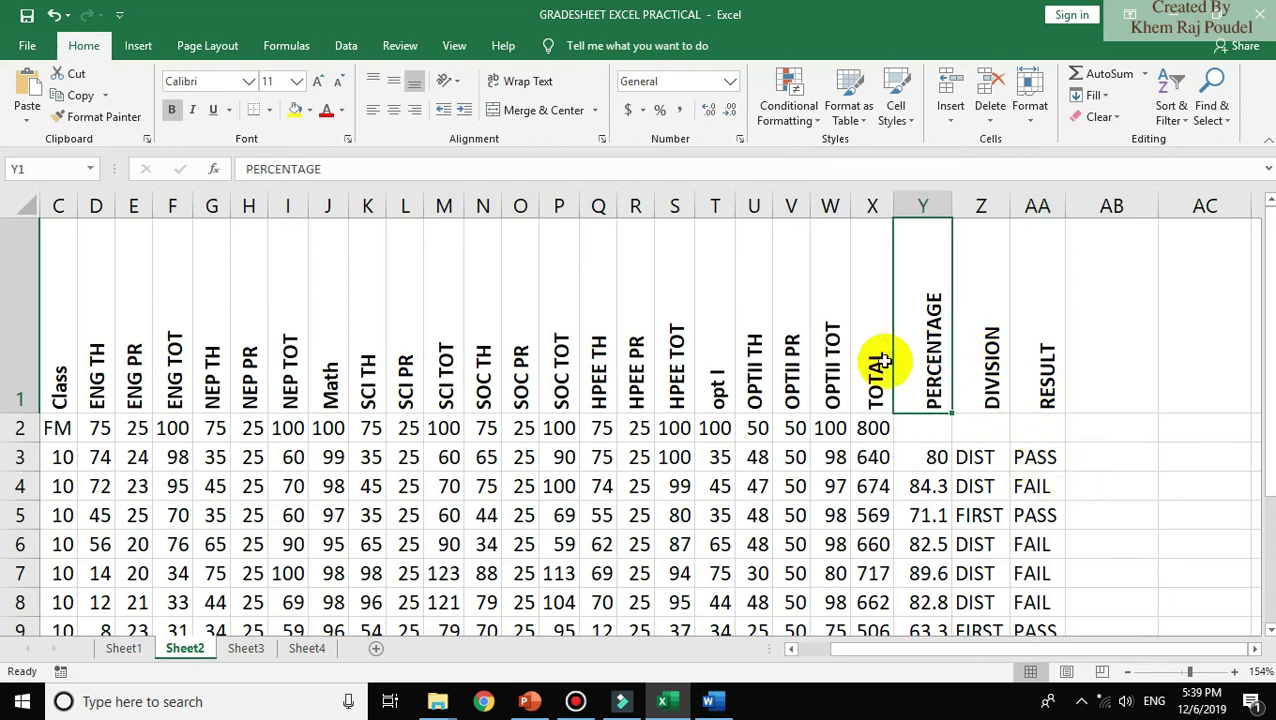
left_click(870, 365)
left_click(933, 370)
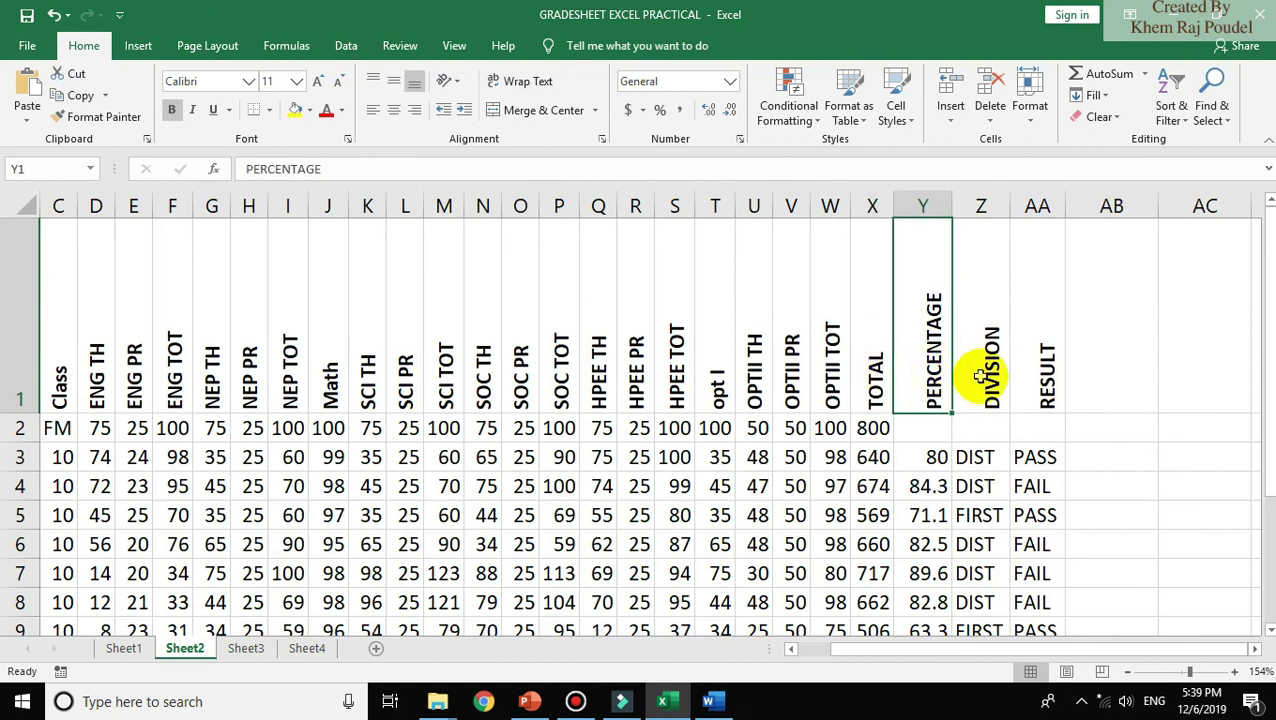
left_click(982, 370)
left_click(1044, 375)
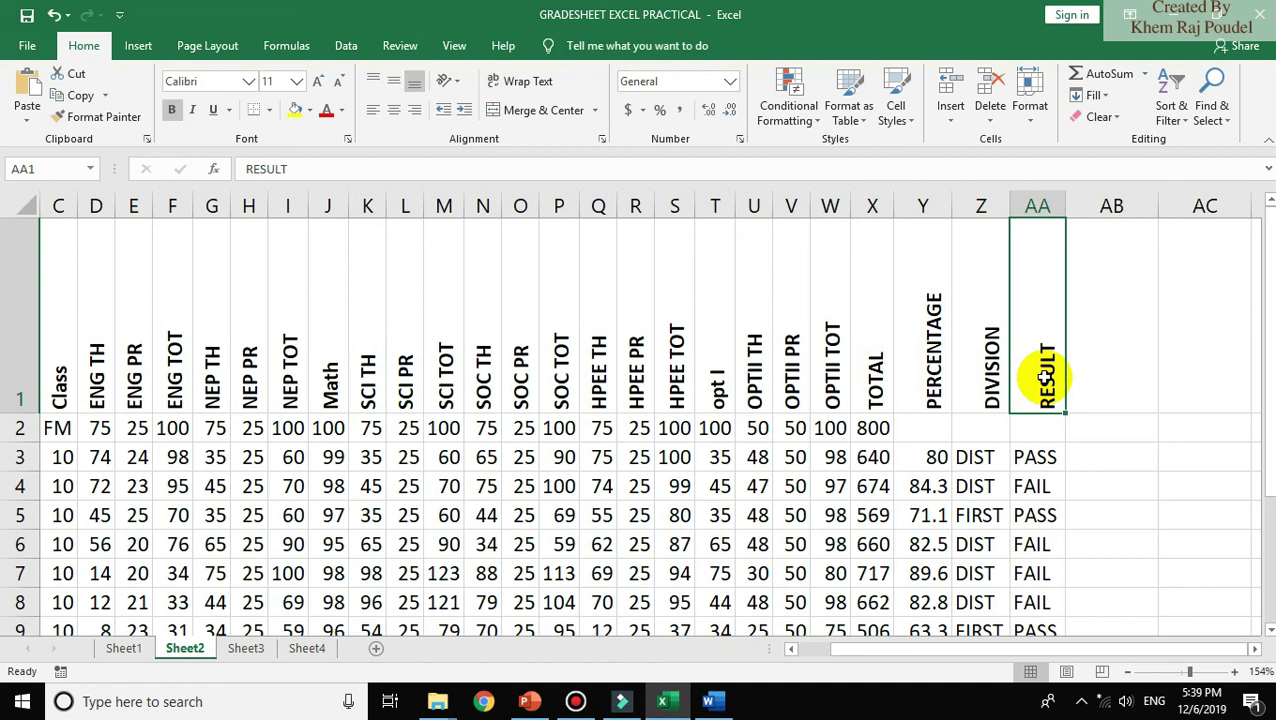
left_click(1102, 372)
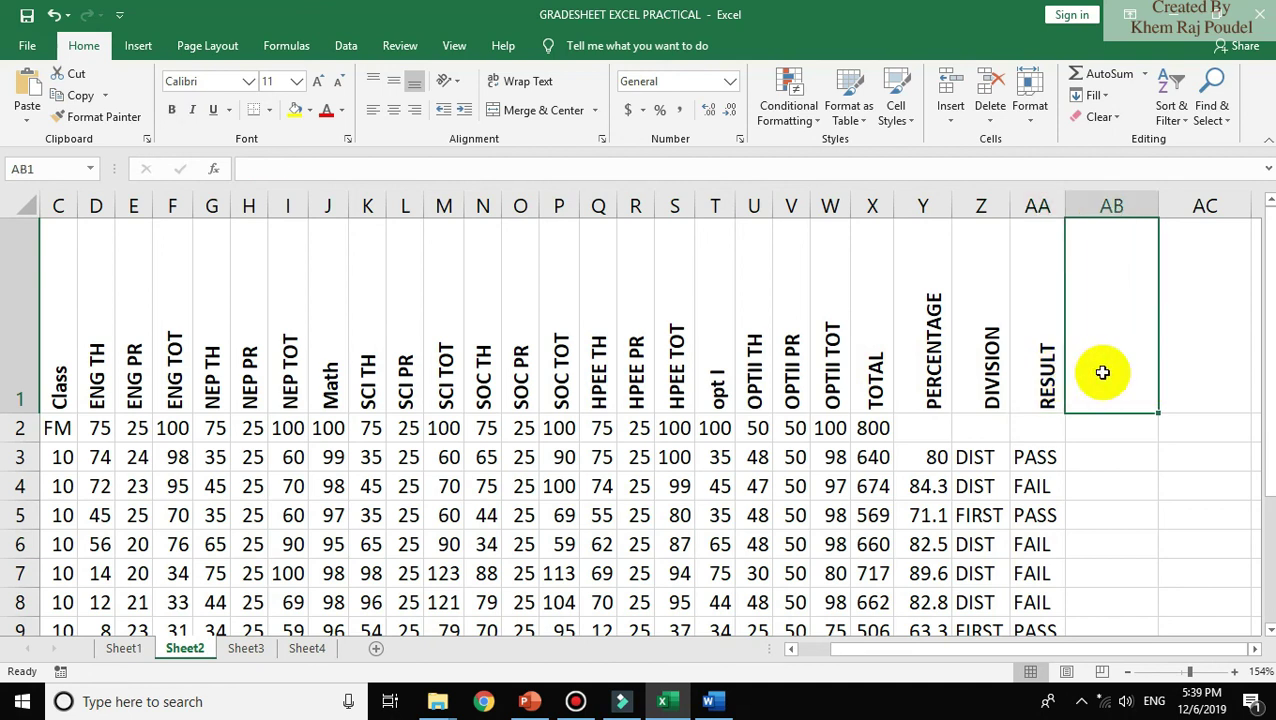
- Enter the header 'Rank' in AB1, autofit column AB, and view Sheet1's gradesheet
type("Rank")
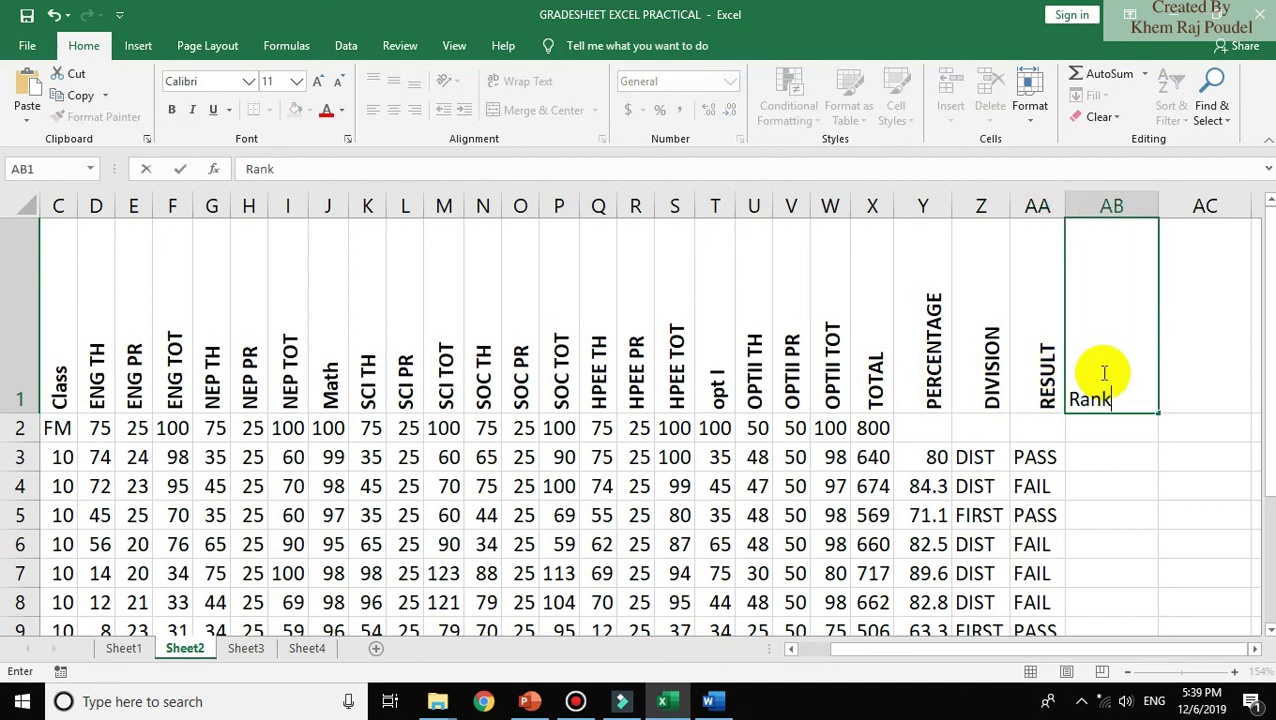
left_click(1096, 456)
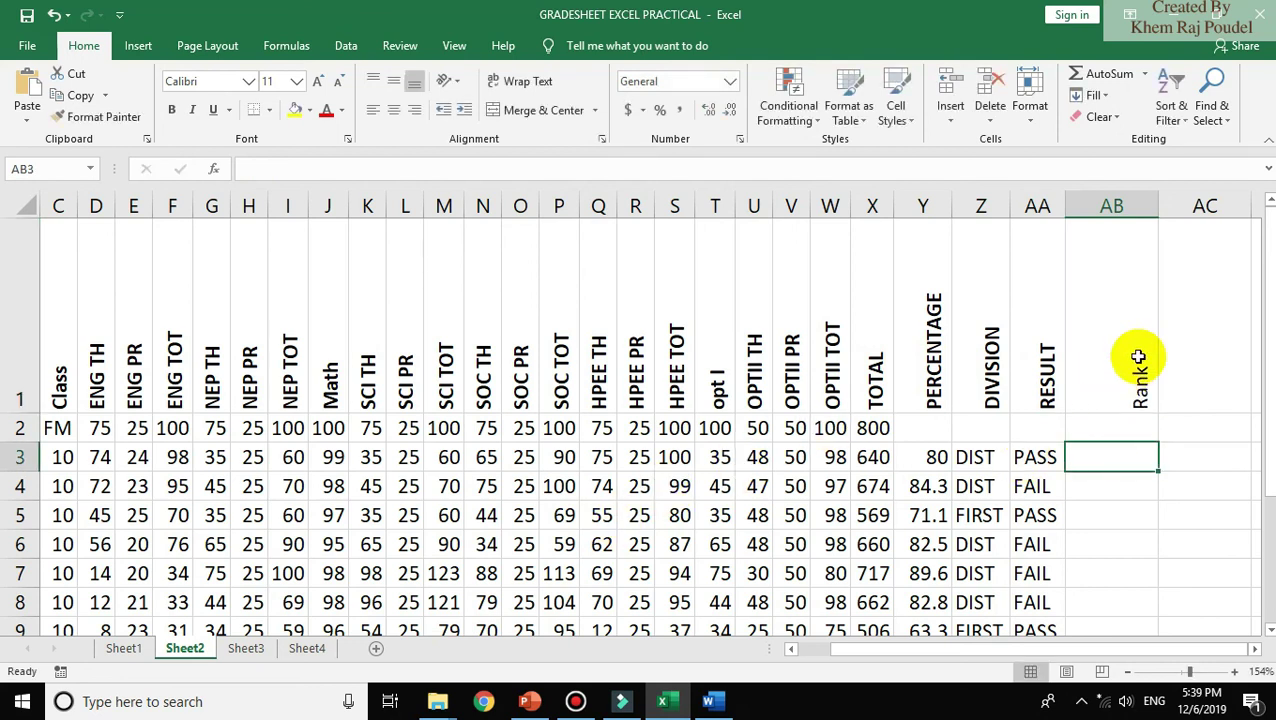
double_click(1157, 206)
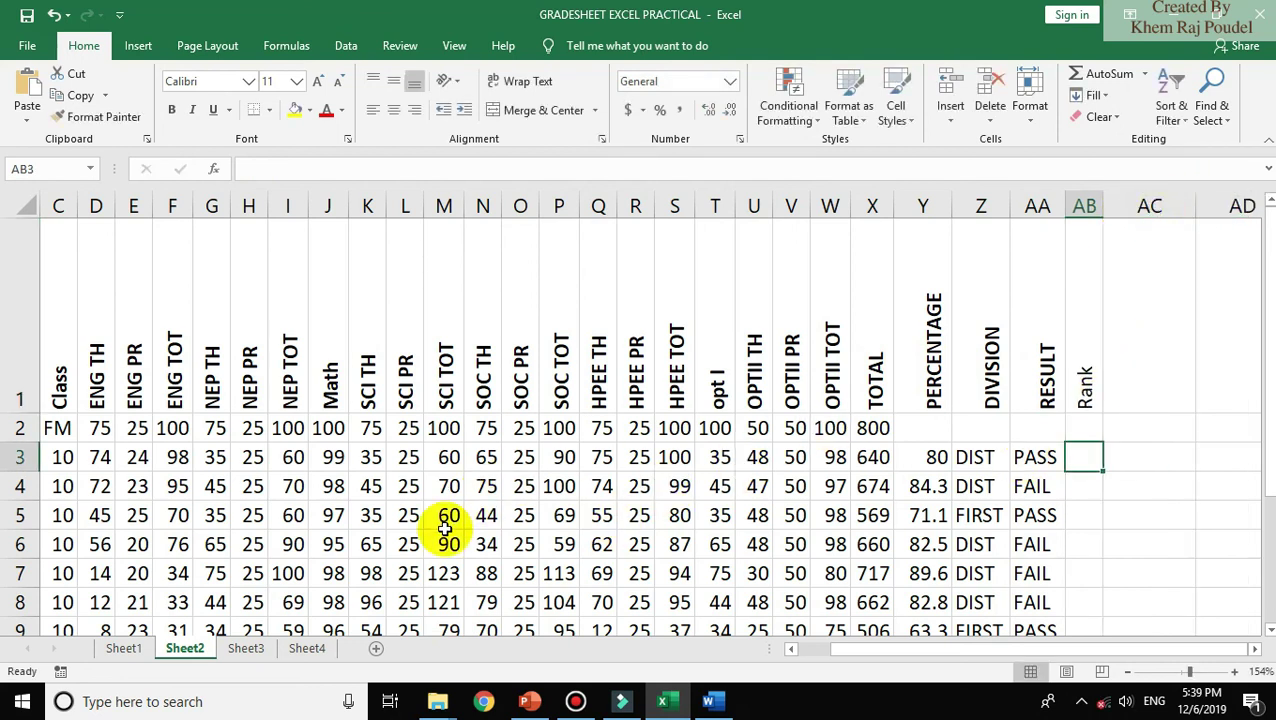
left_click(128, 649)
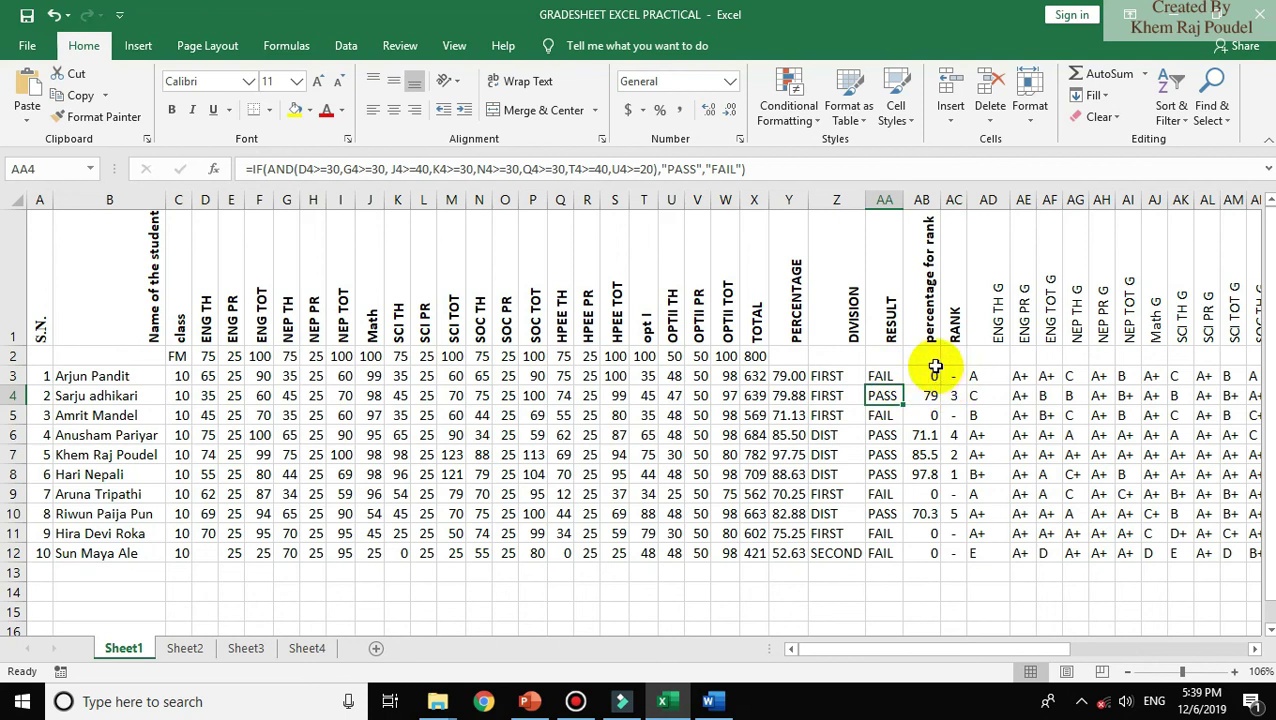
- Check the RANK formula in the Word notes, then return to Sheet2 of the gradesheet
left_click_drag(935, 364, 930, 297)
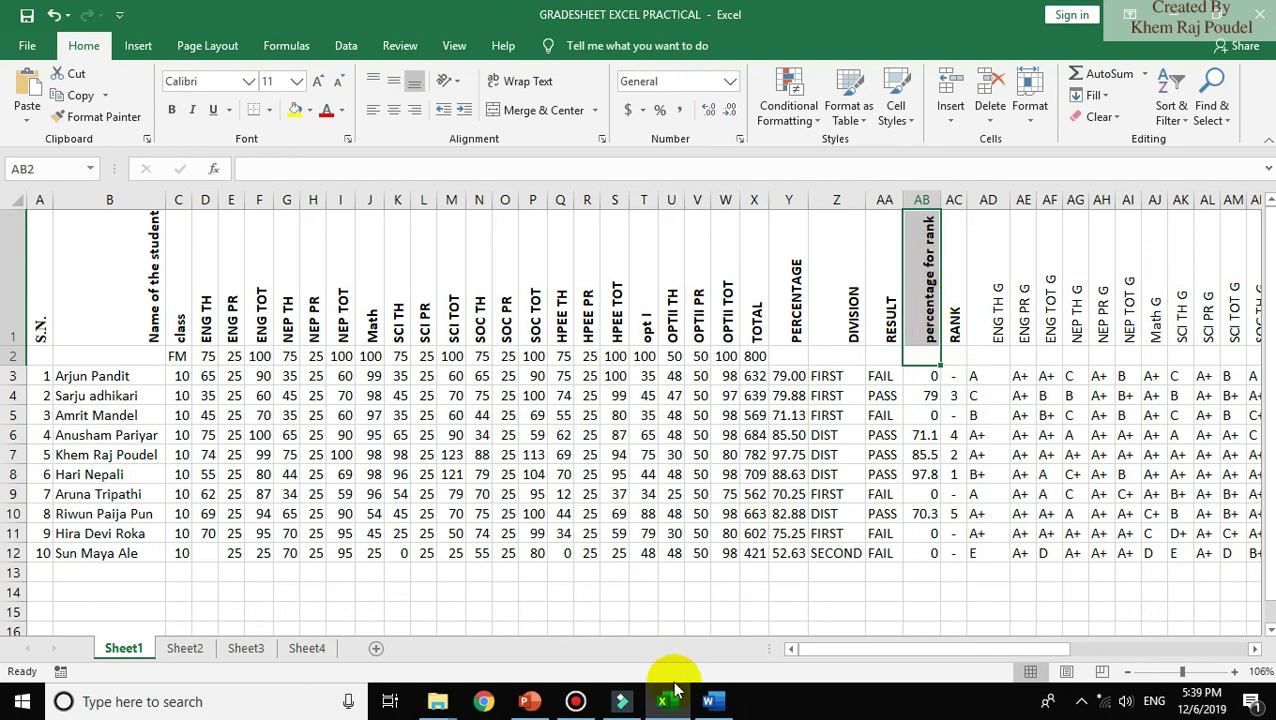
left_click(710, 703)
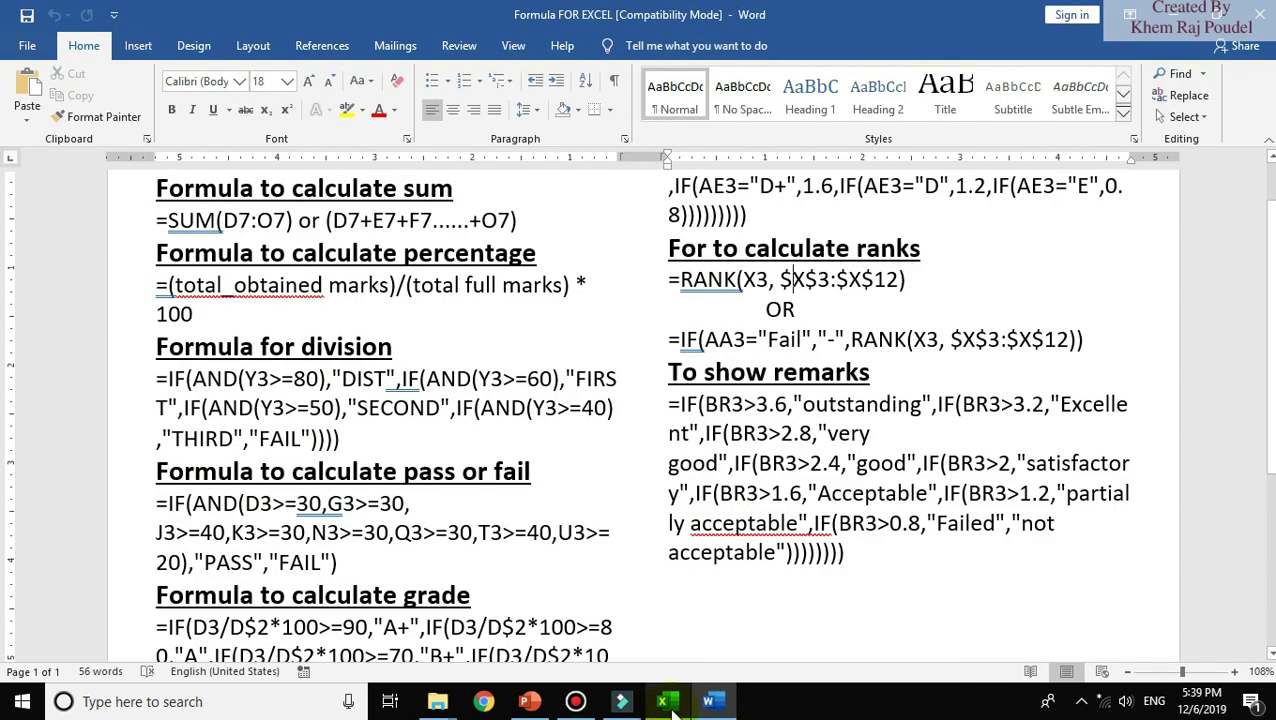
left_click(668, 703)
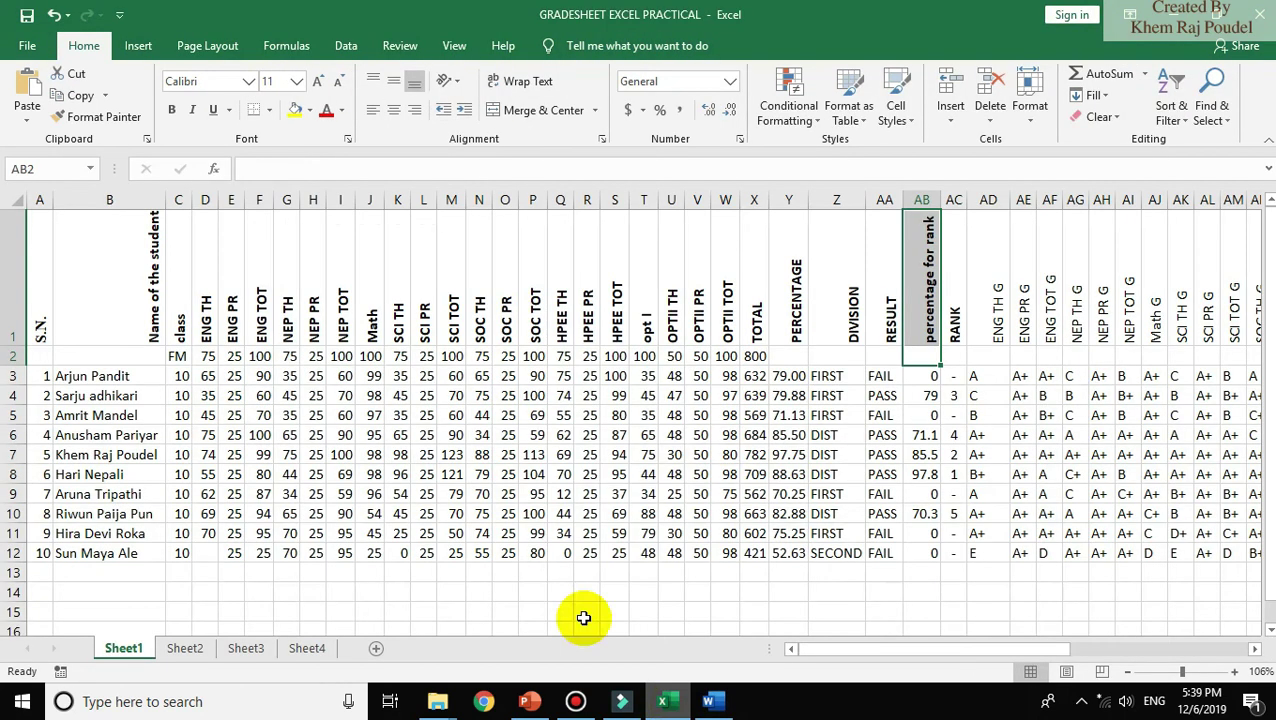
left_click(184, 648)
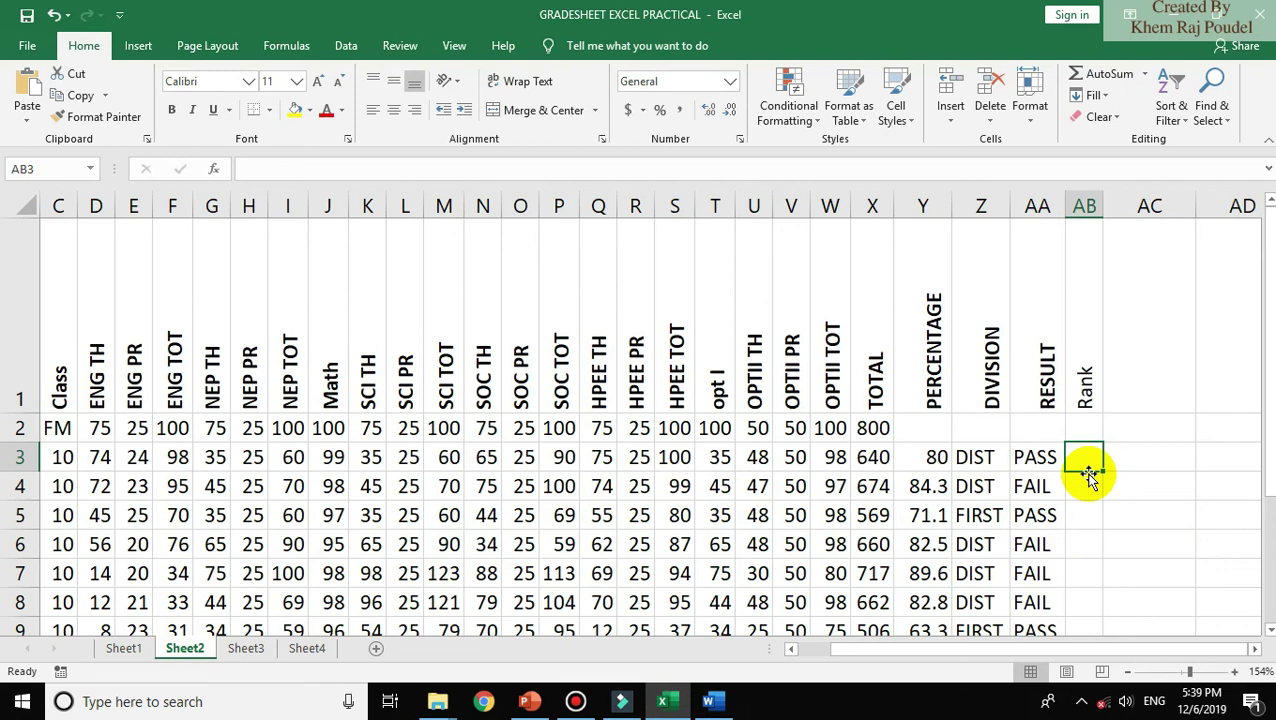
- Start AB3's formula as =RANK(Y3, after checking the Word notes
type("=rank")
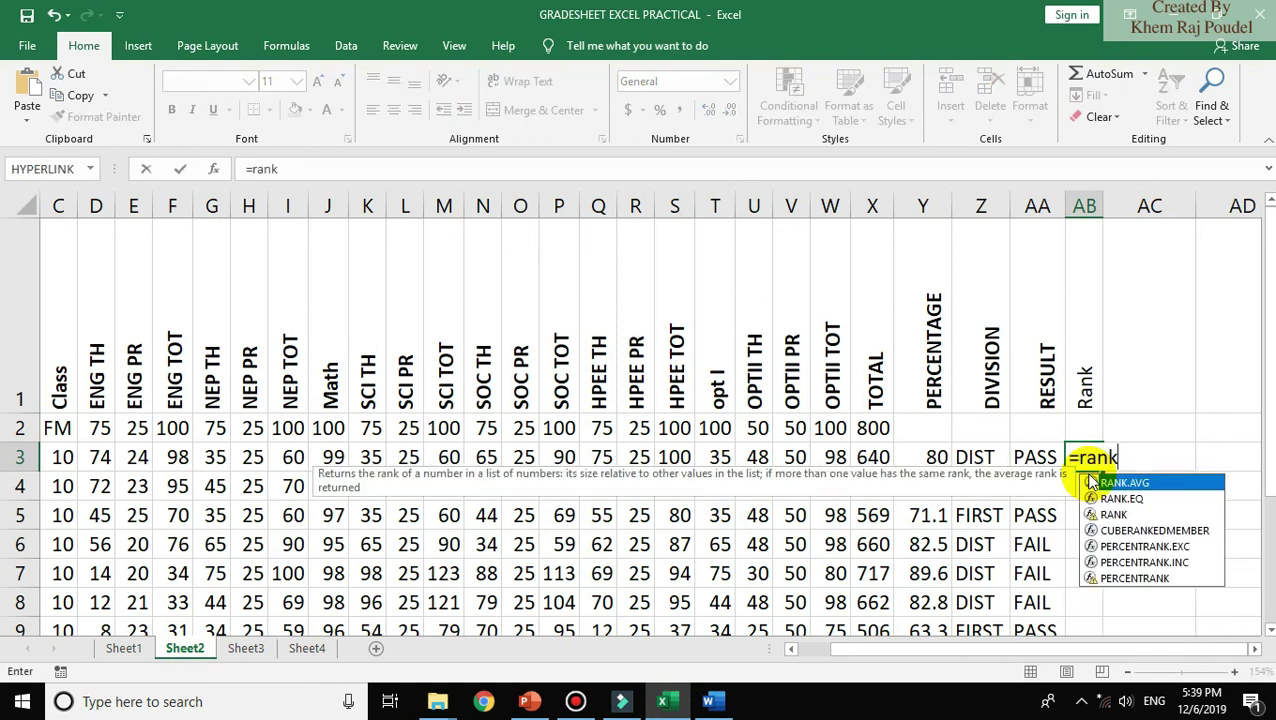
type("(")
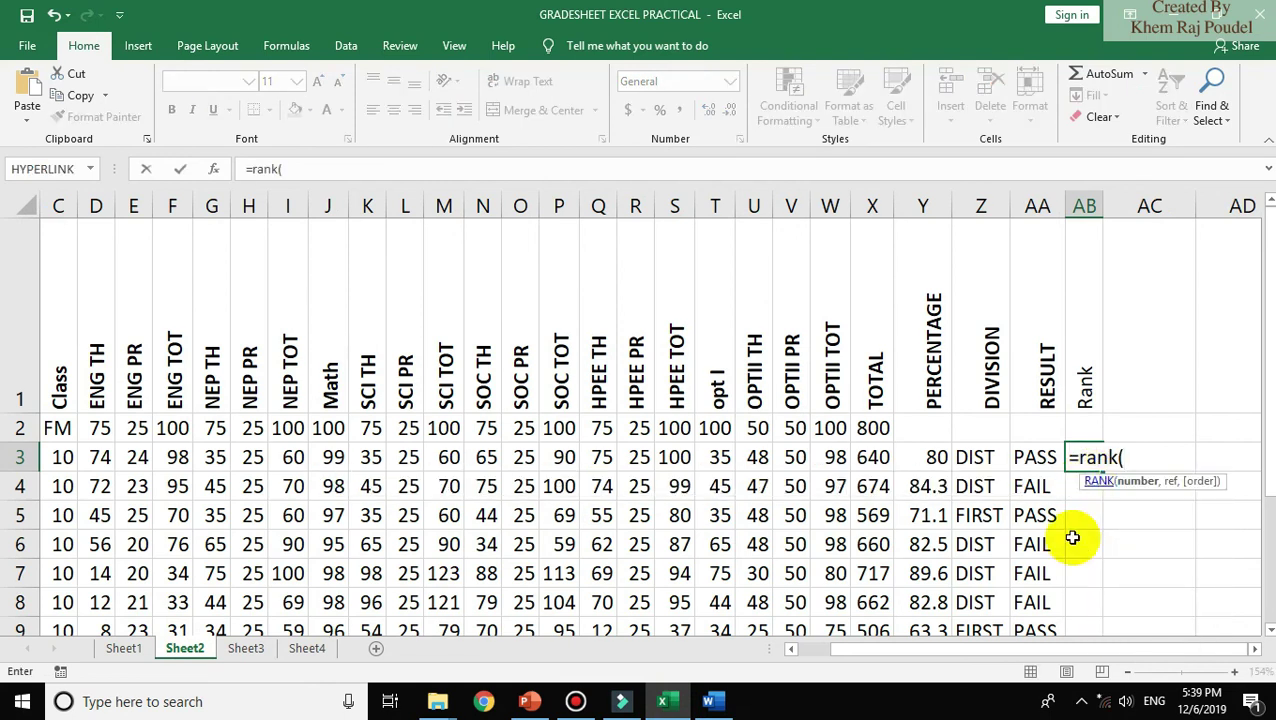
left_click(710, 700)
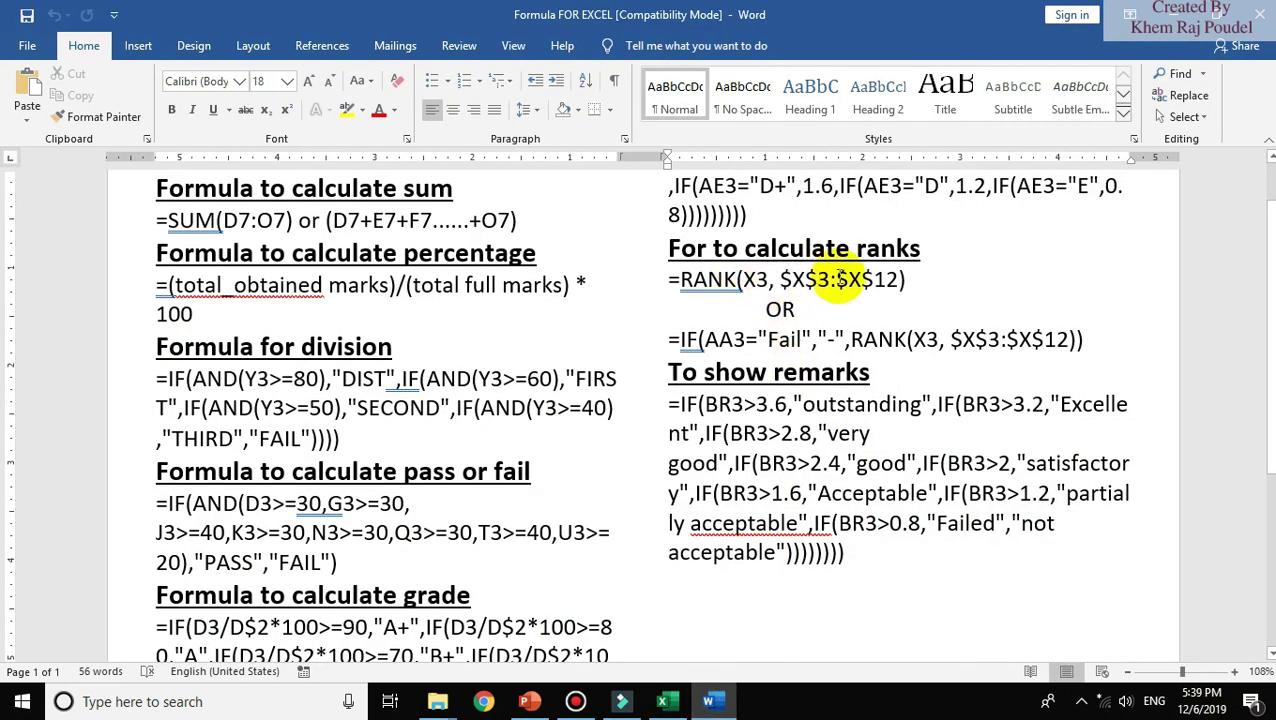
left_click(707, 703)
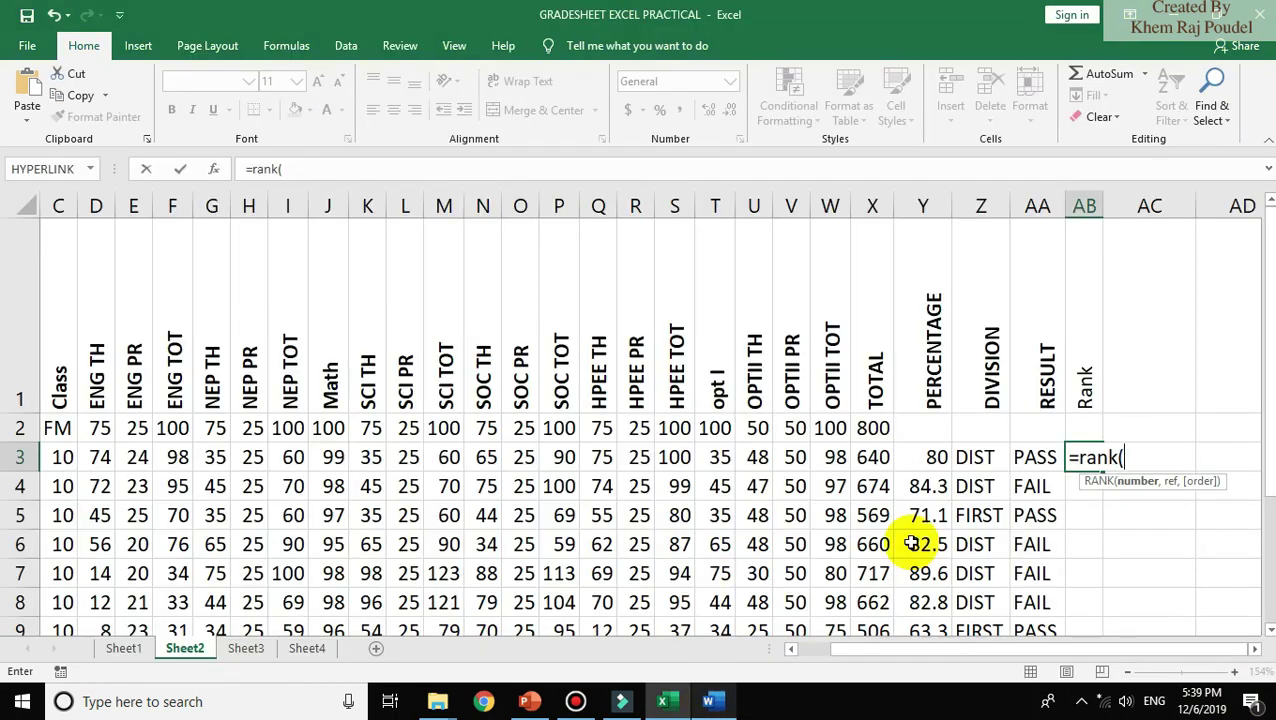
left_click(932, 456)
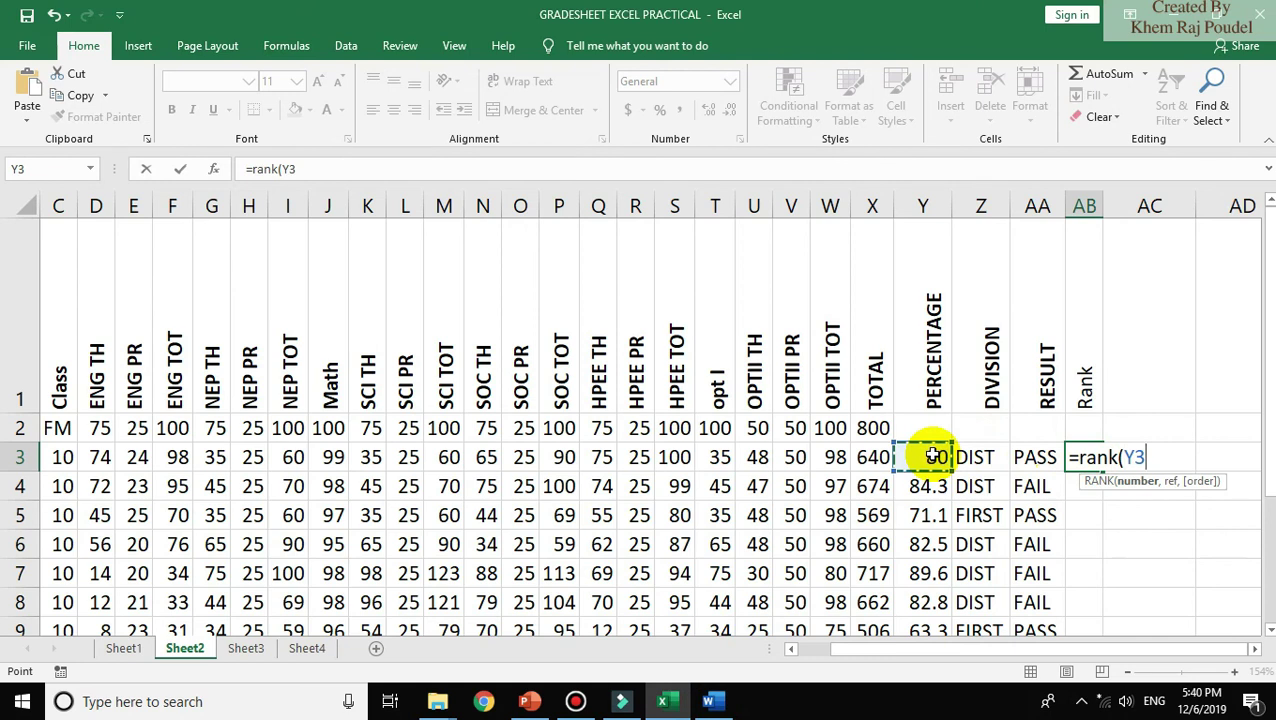
type(",")
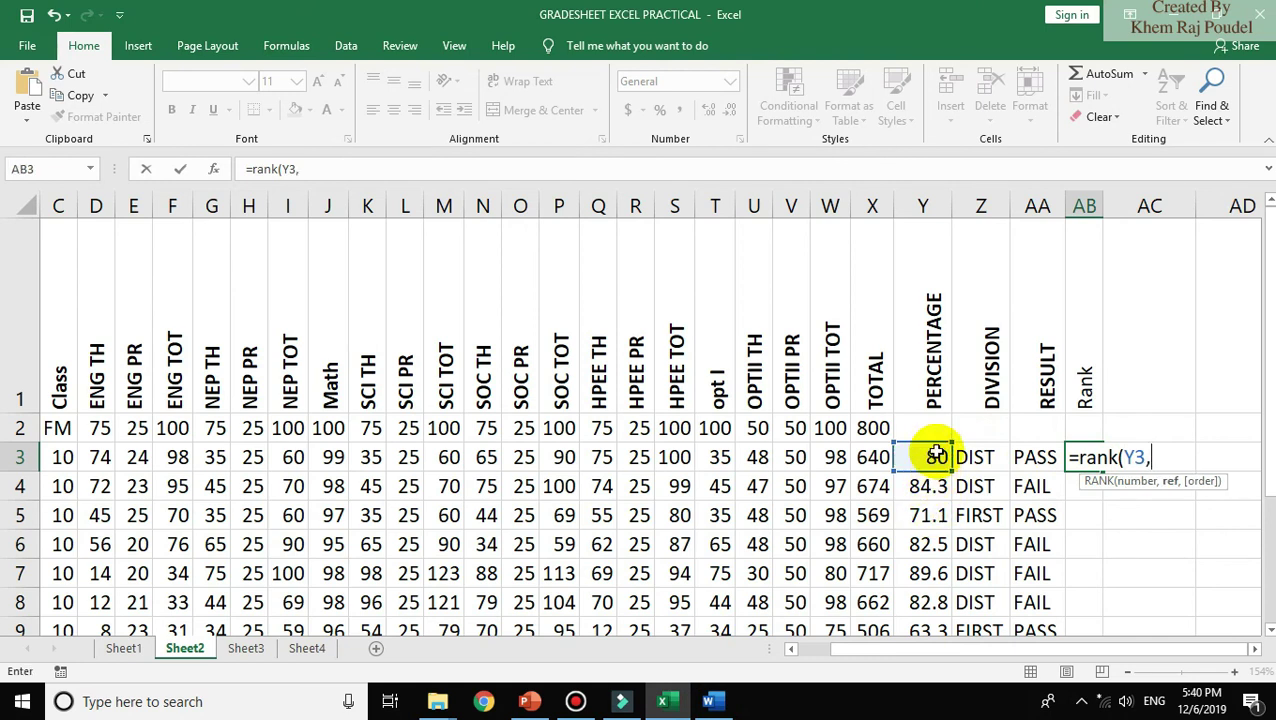
- Add the locked range $Y$3:$Y$12, close the bracket and commit the RANK formula
left_click_drag(937, 452, 944, 527)
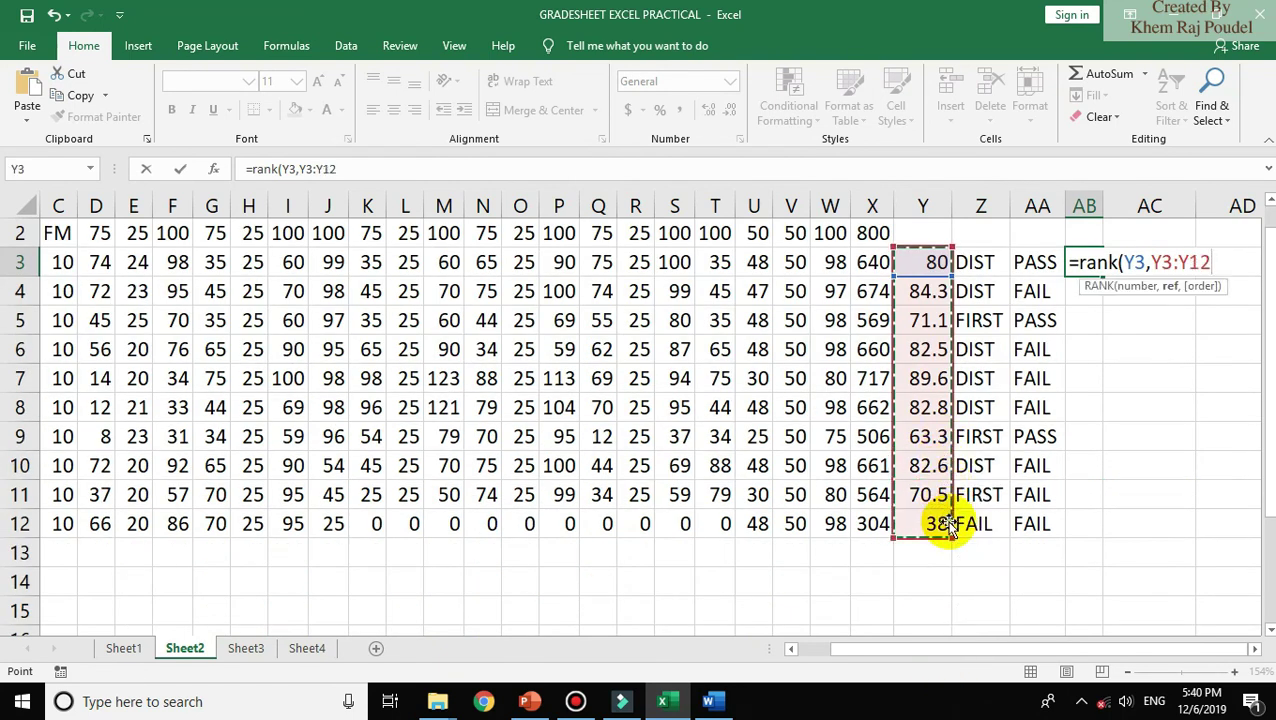
left_click(1153, 262)
type("$")
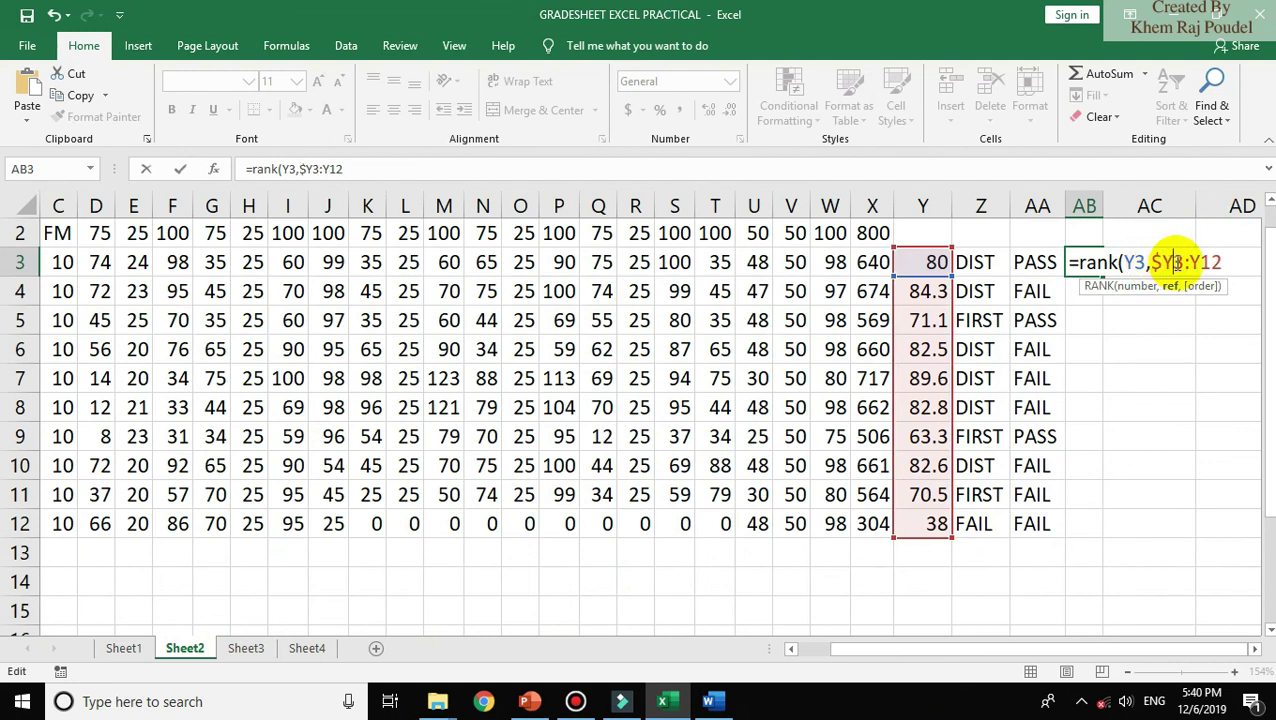
type("$")
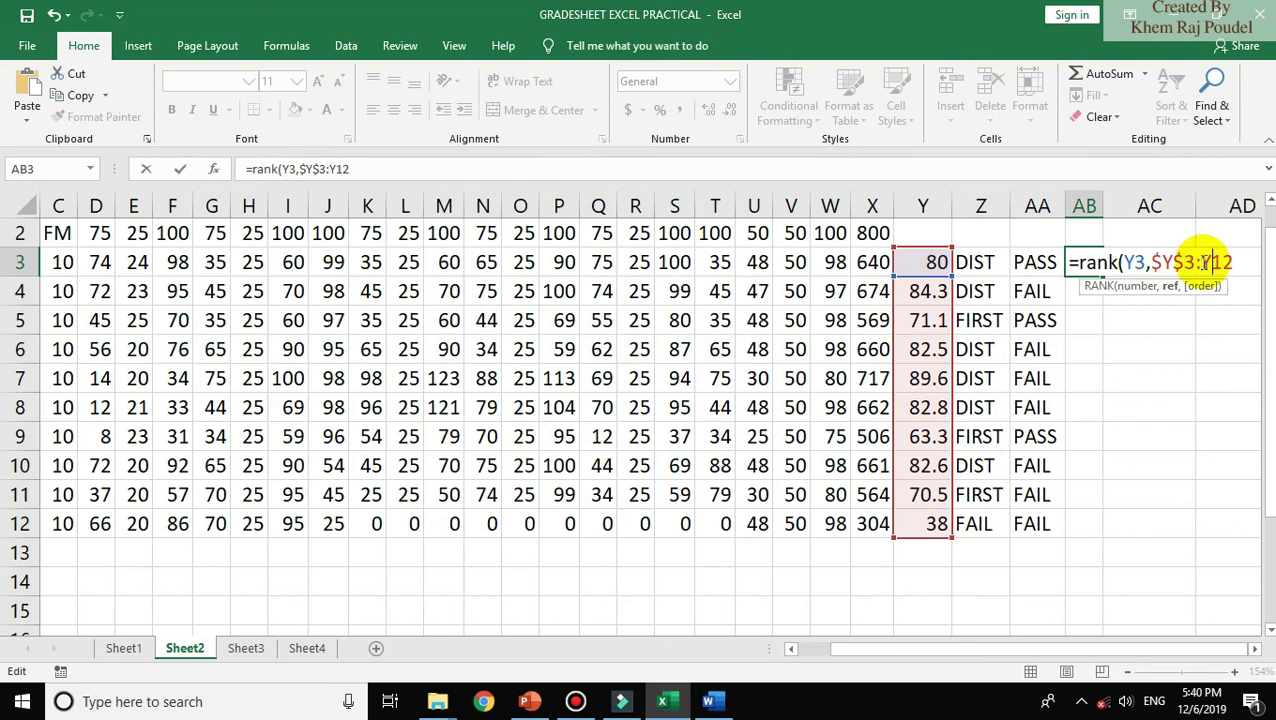
type("$")
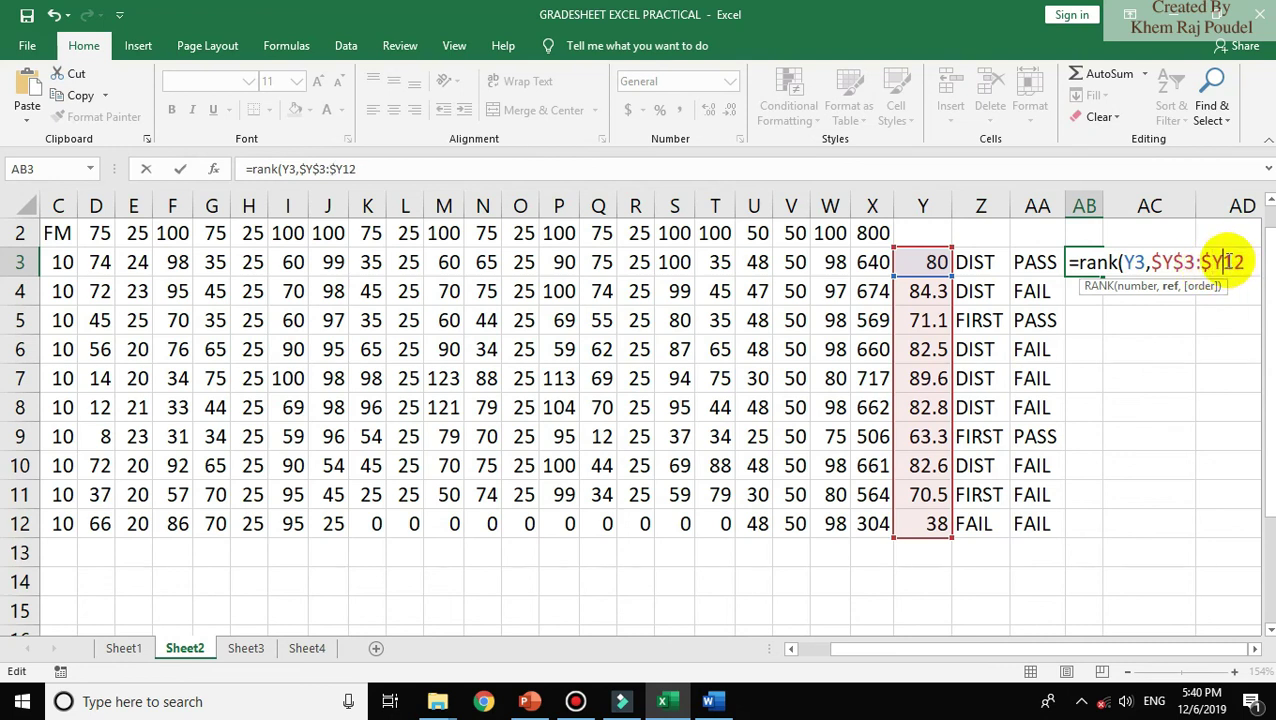
type("$")
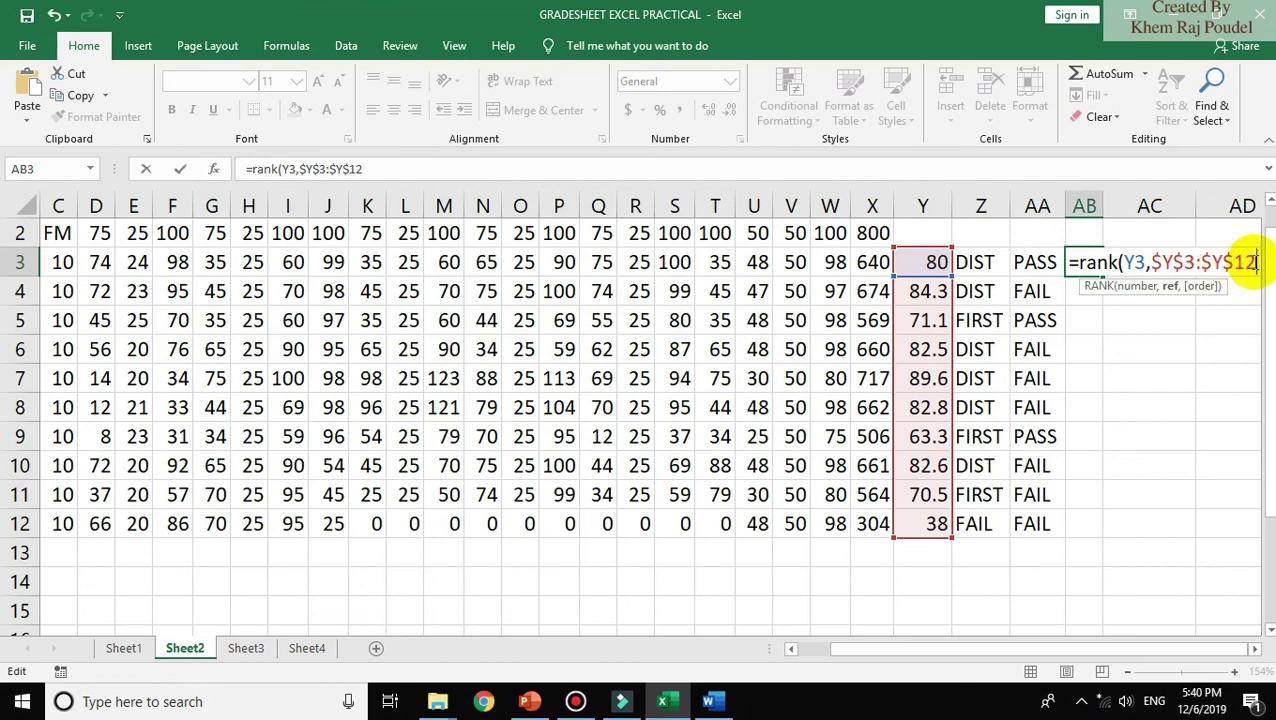
type(")")
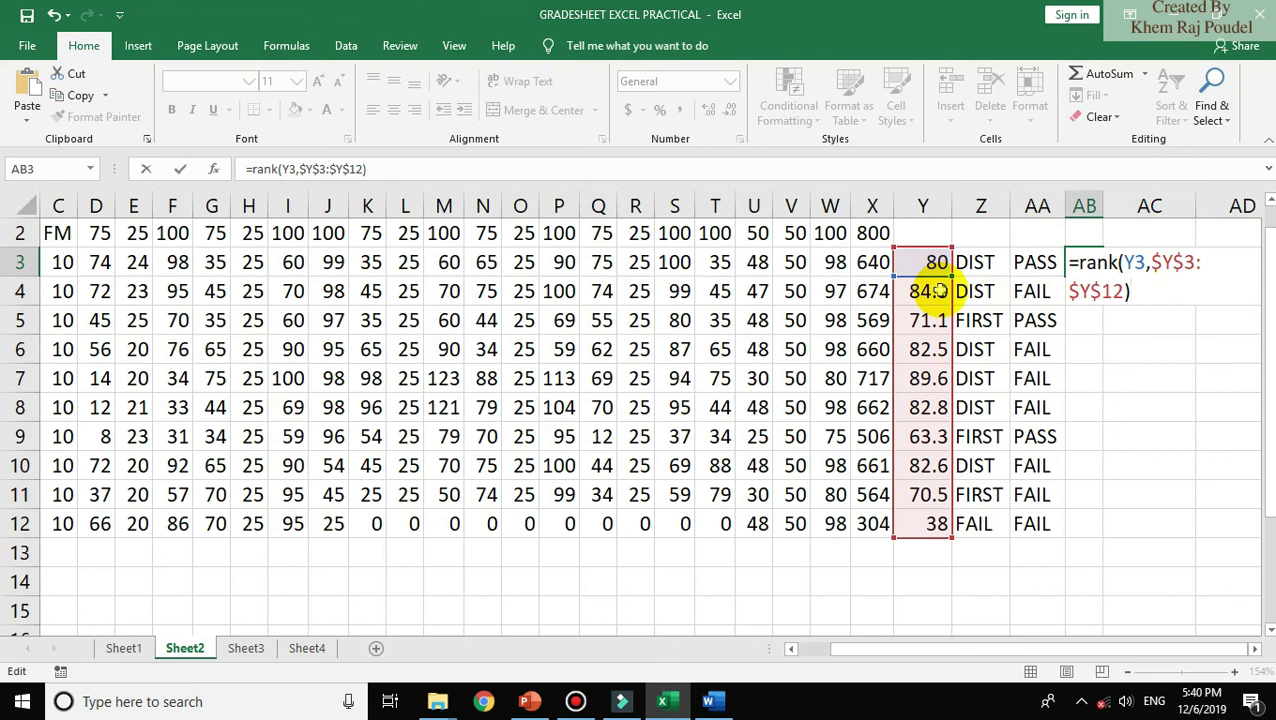
left_click(929, 291)
left_click(1097, 262)
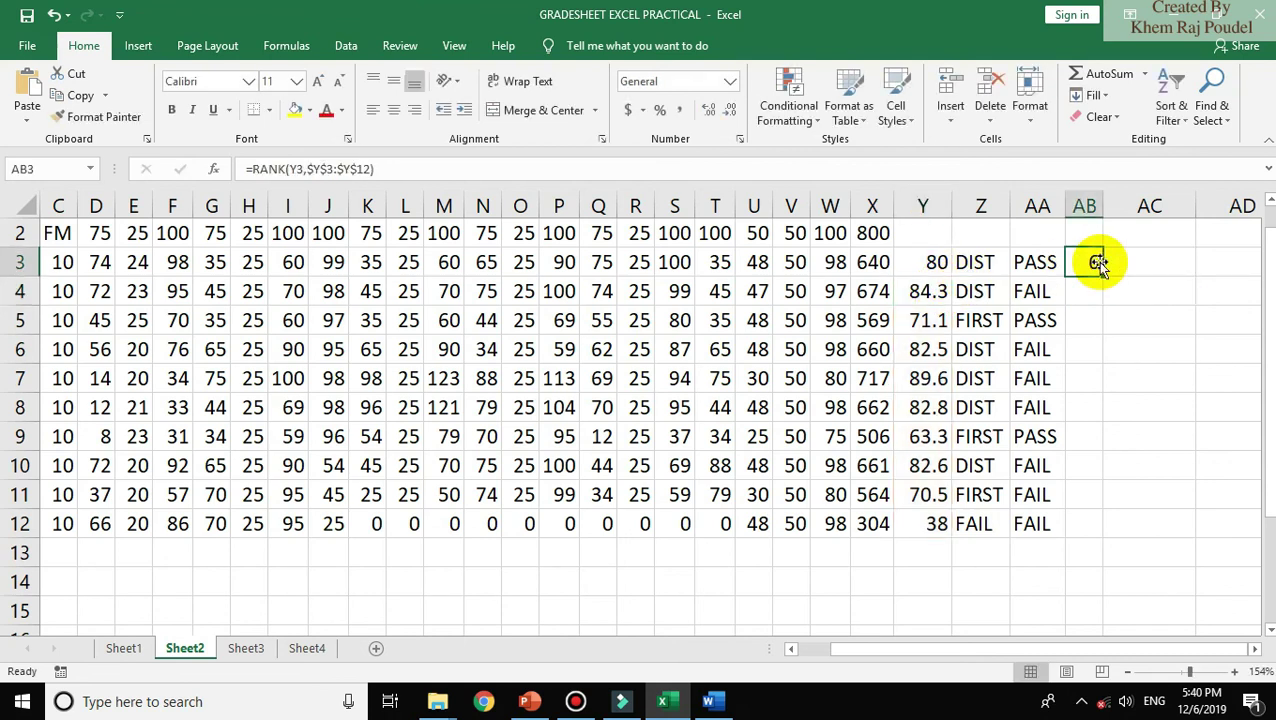